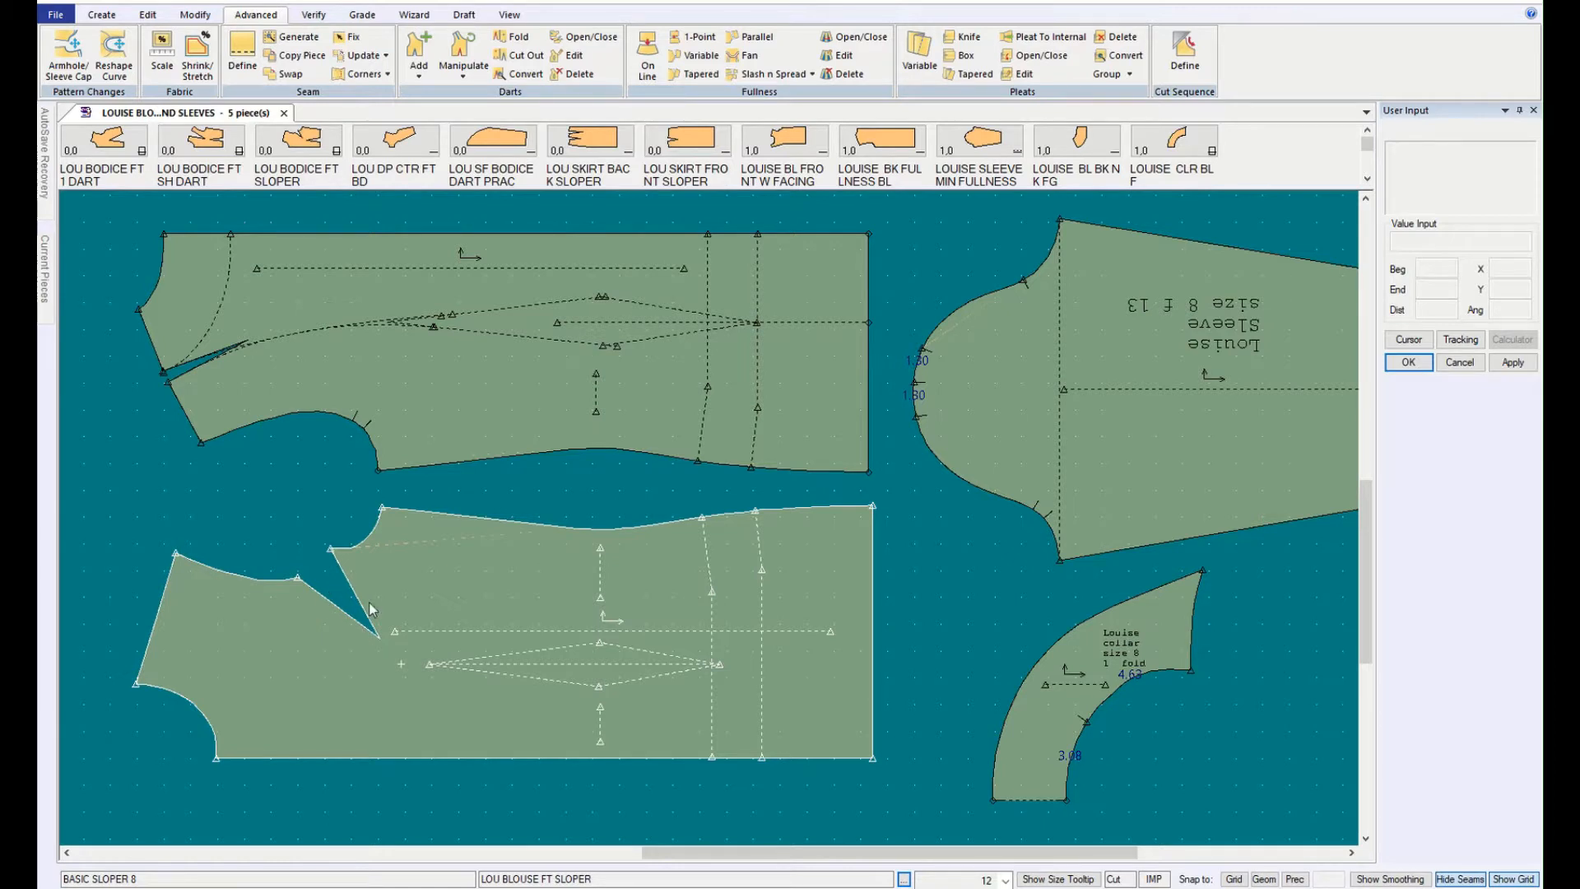
click(510, 377)
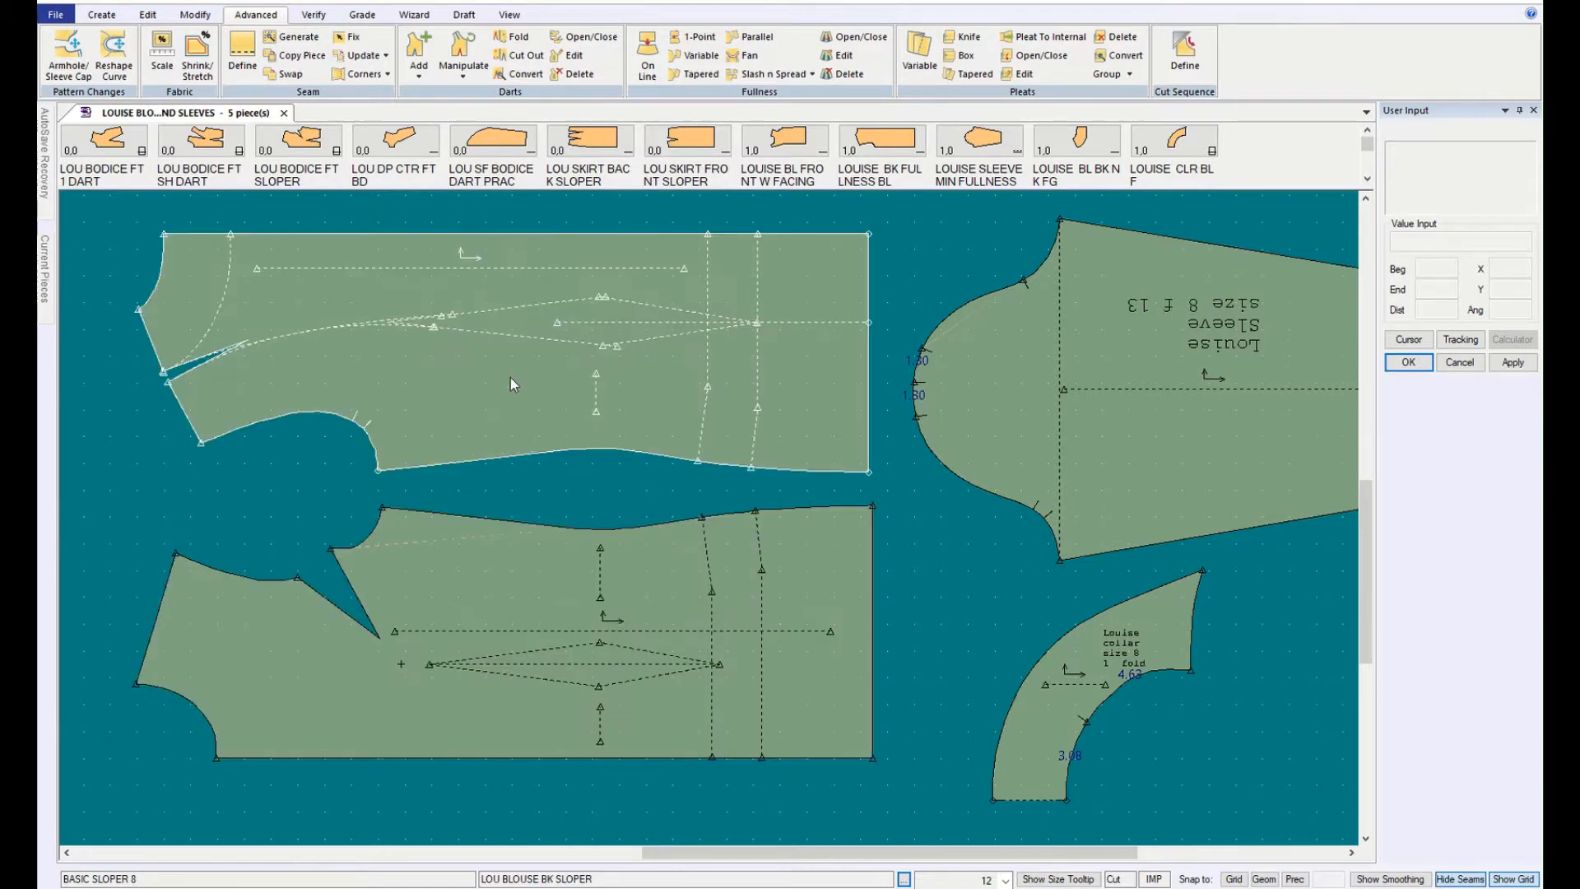
click(354, 626)
click(448, 266)
click(519, 37)
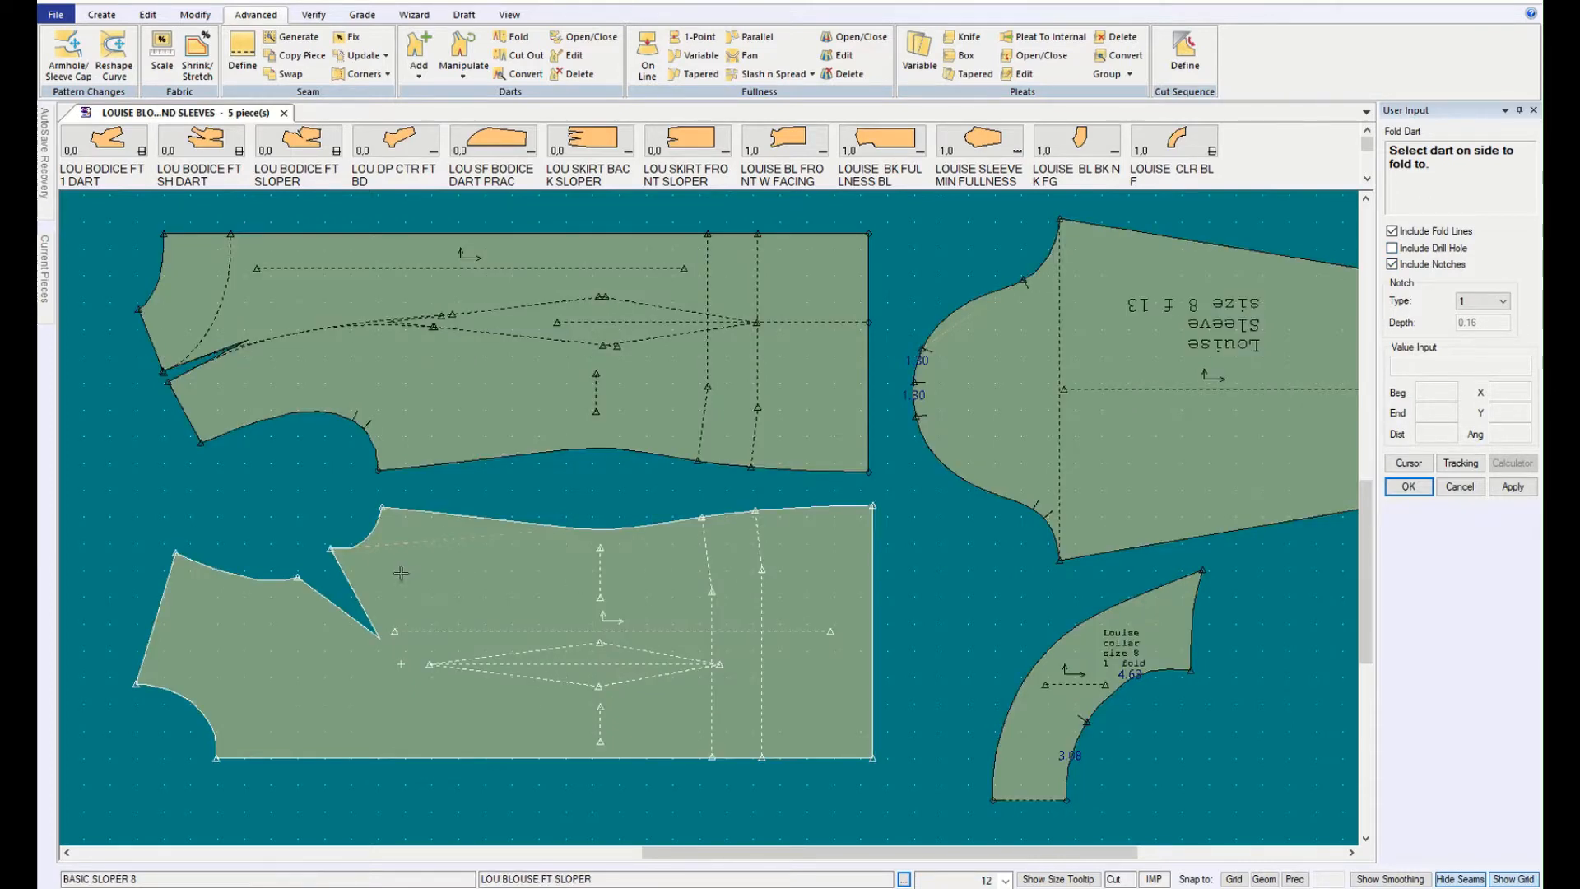
click(323, 599)
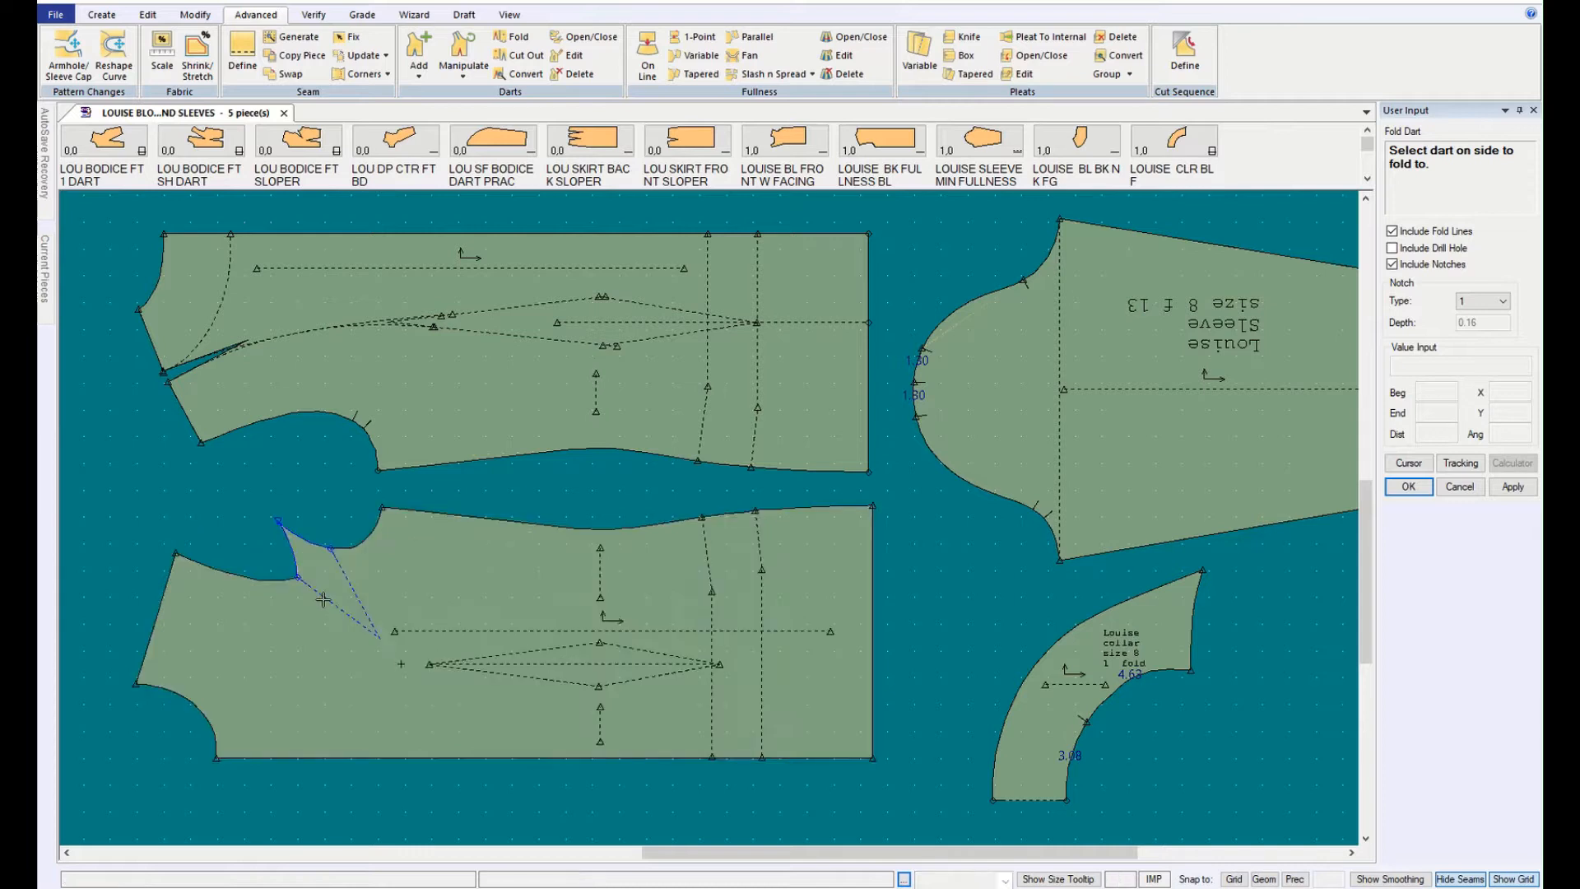
click(316, 551)
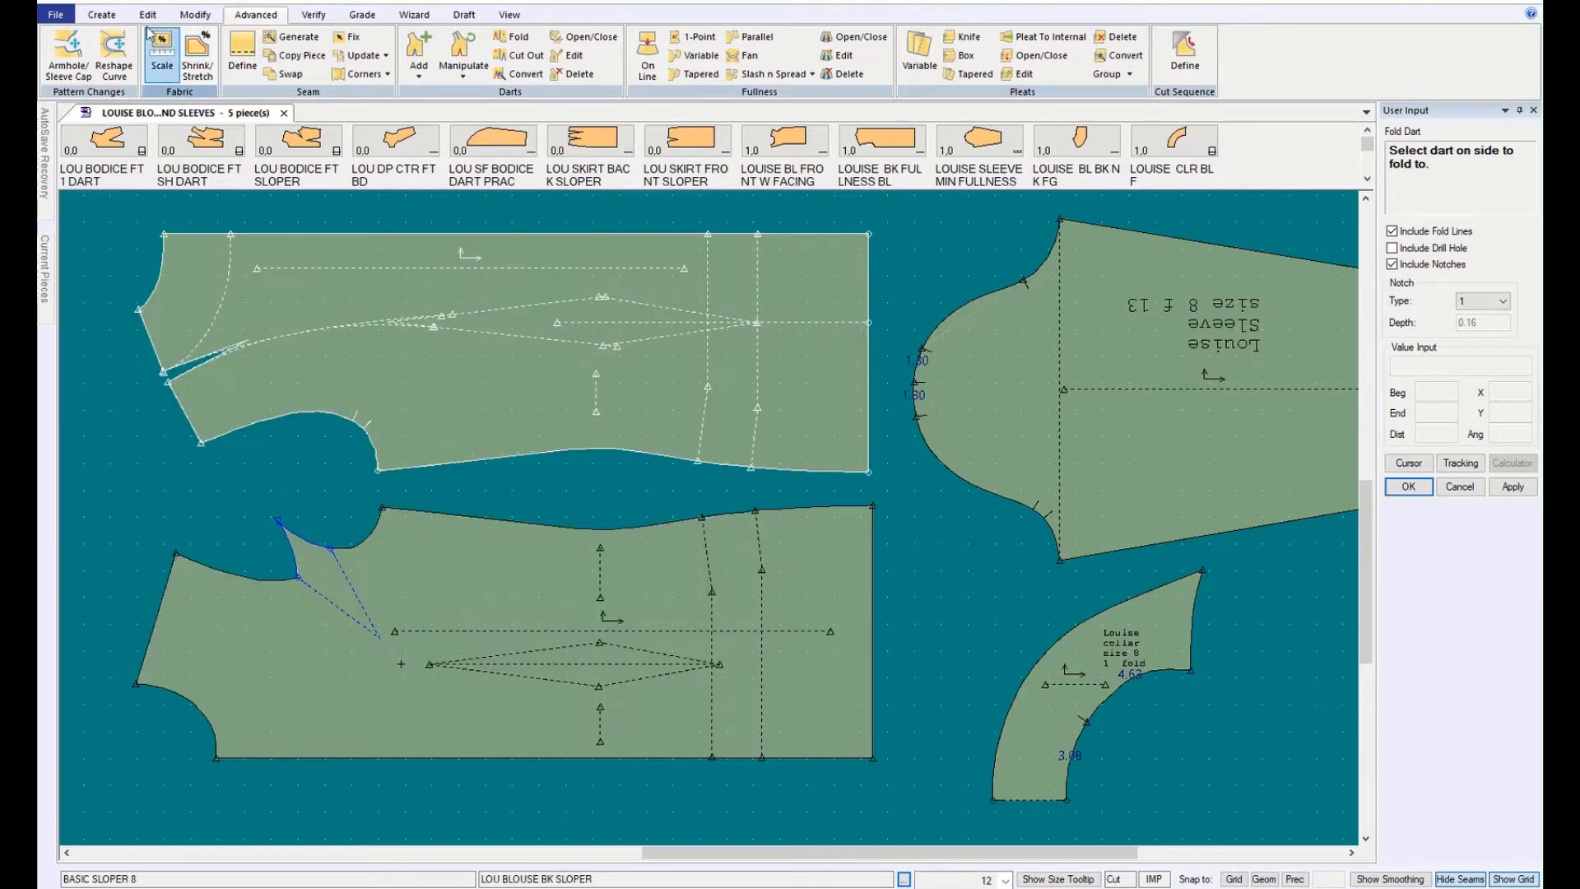
click(94, 3)
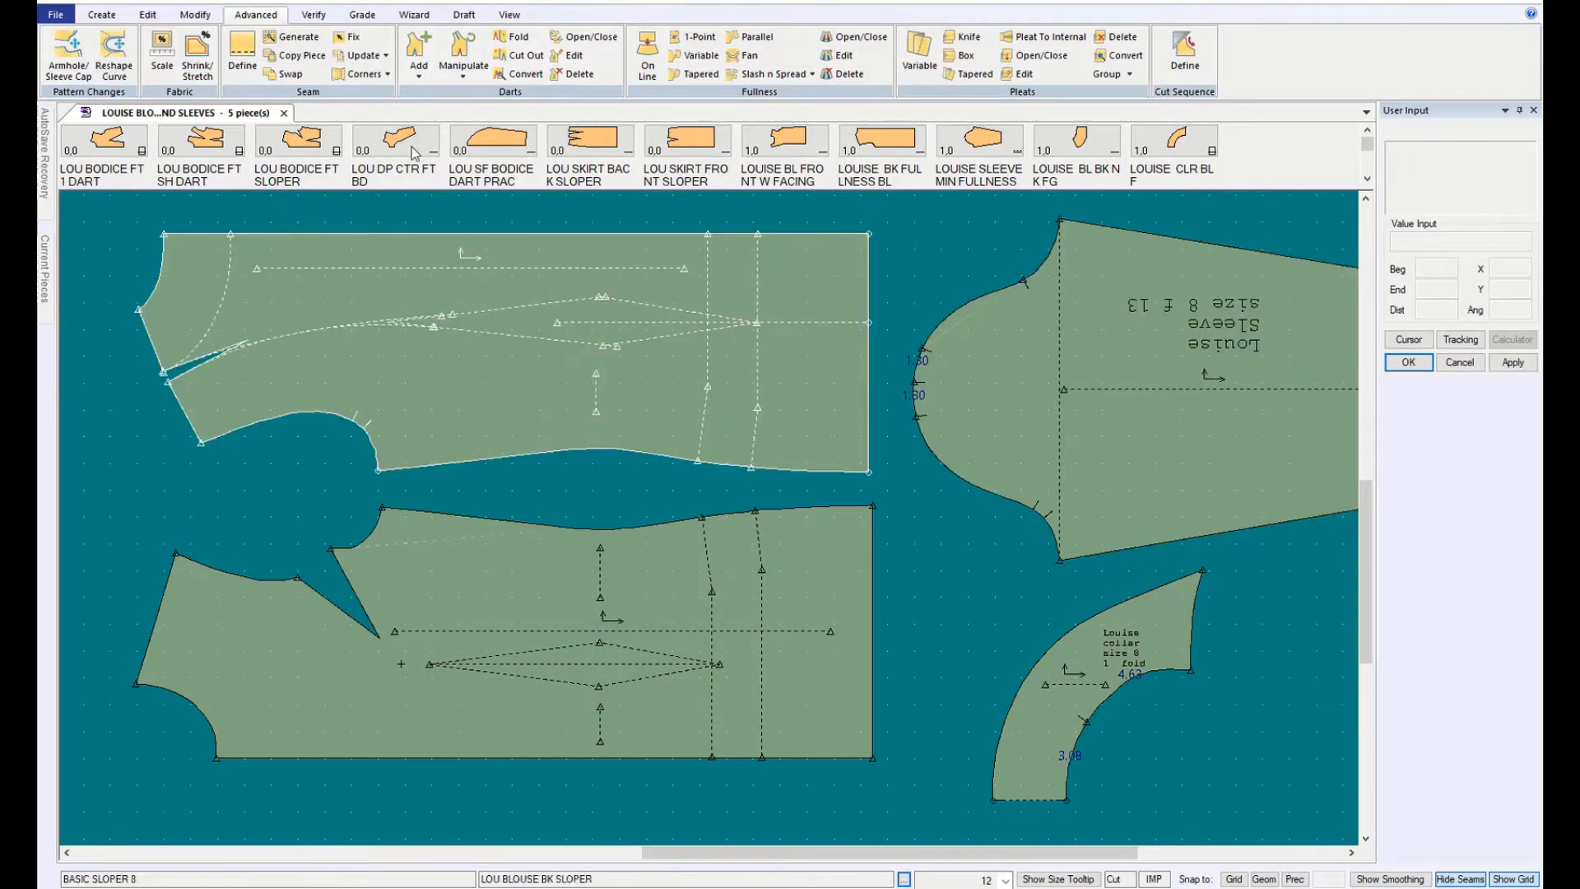
Step: Fold the armhole dart closed on the front blouse piece, with fold lines and notches included, and inspect the folded edge
click(523, 39)
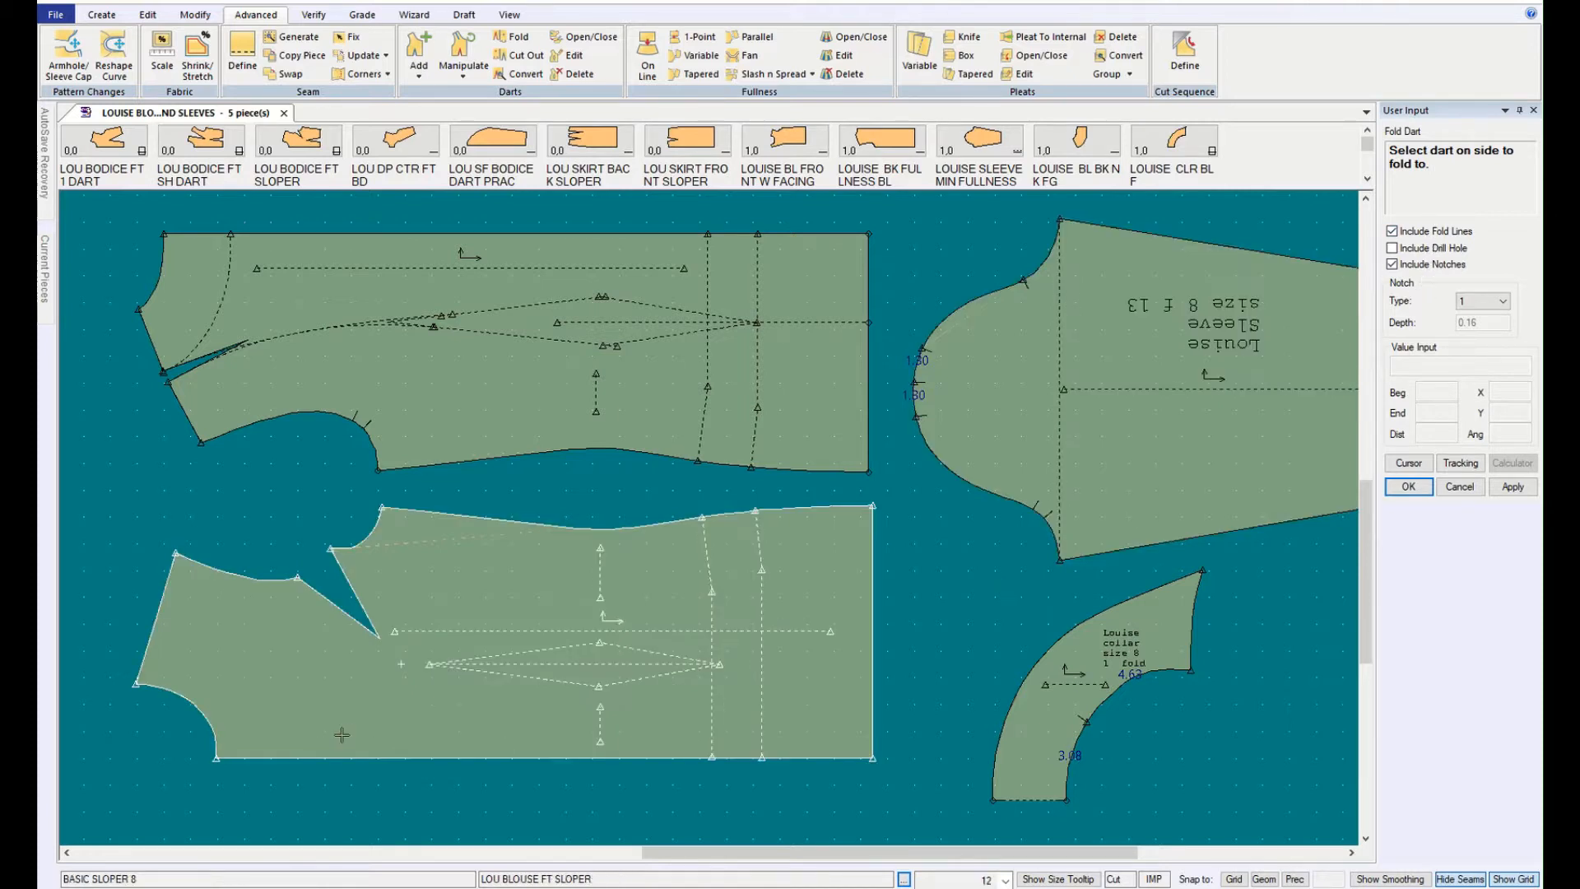
click(355, 581)
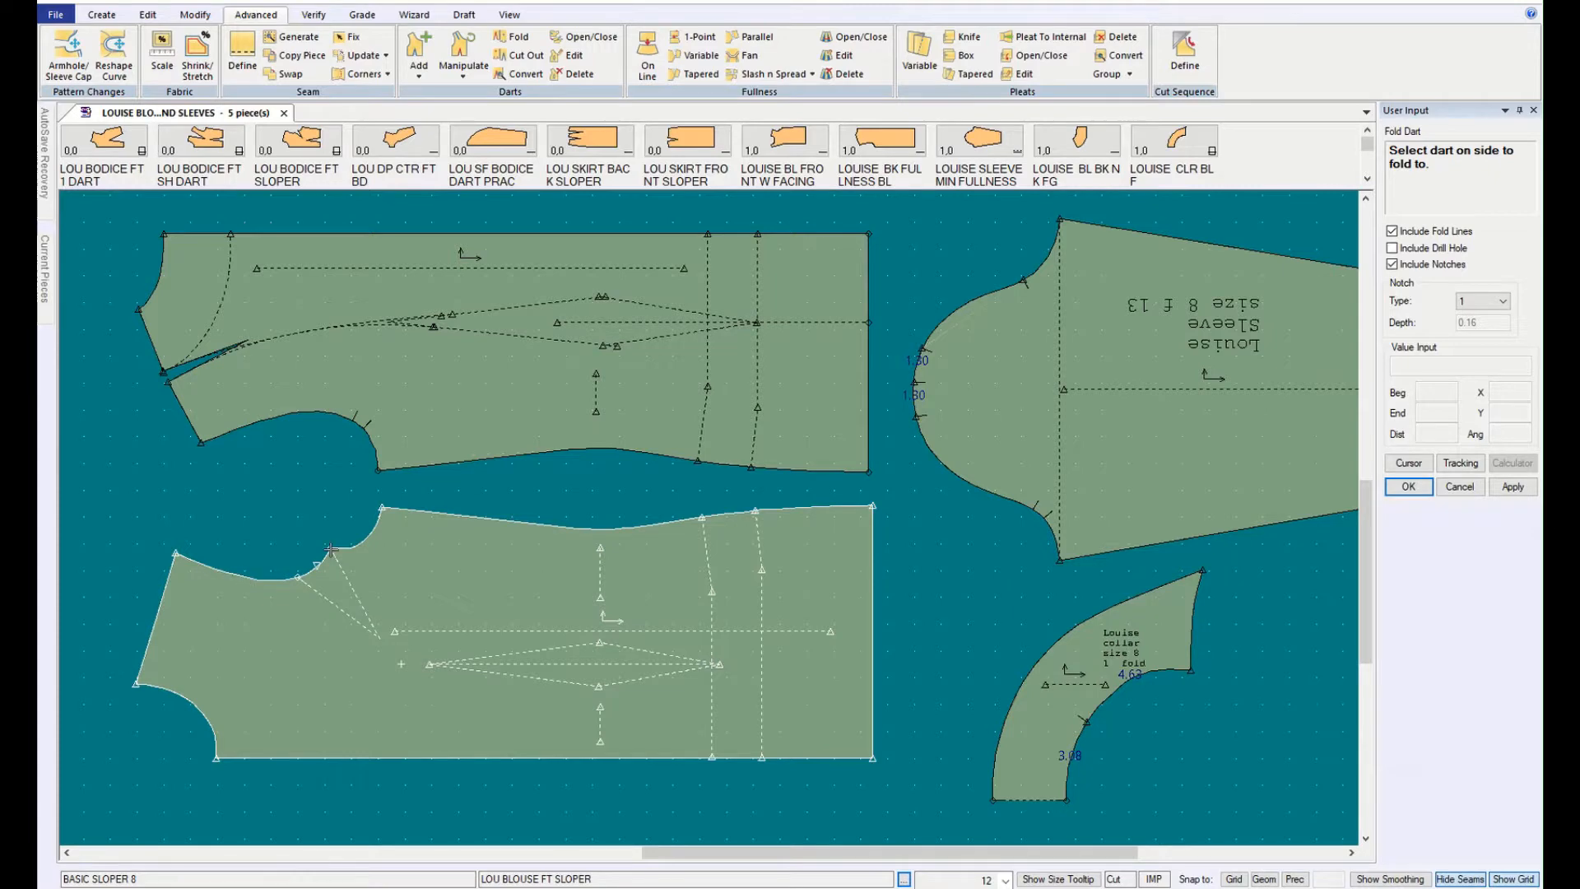
scroll(329, 549, up, 4)
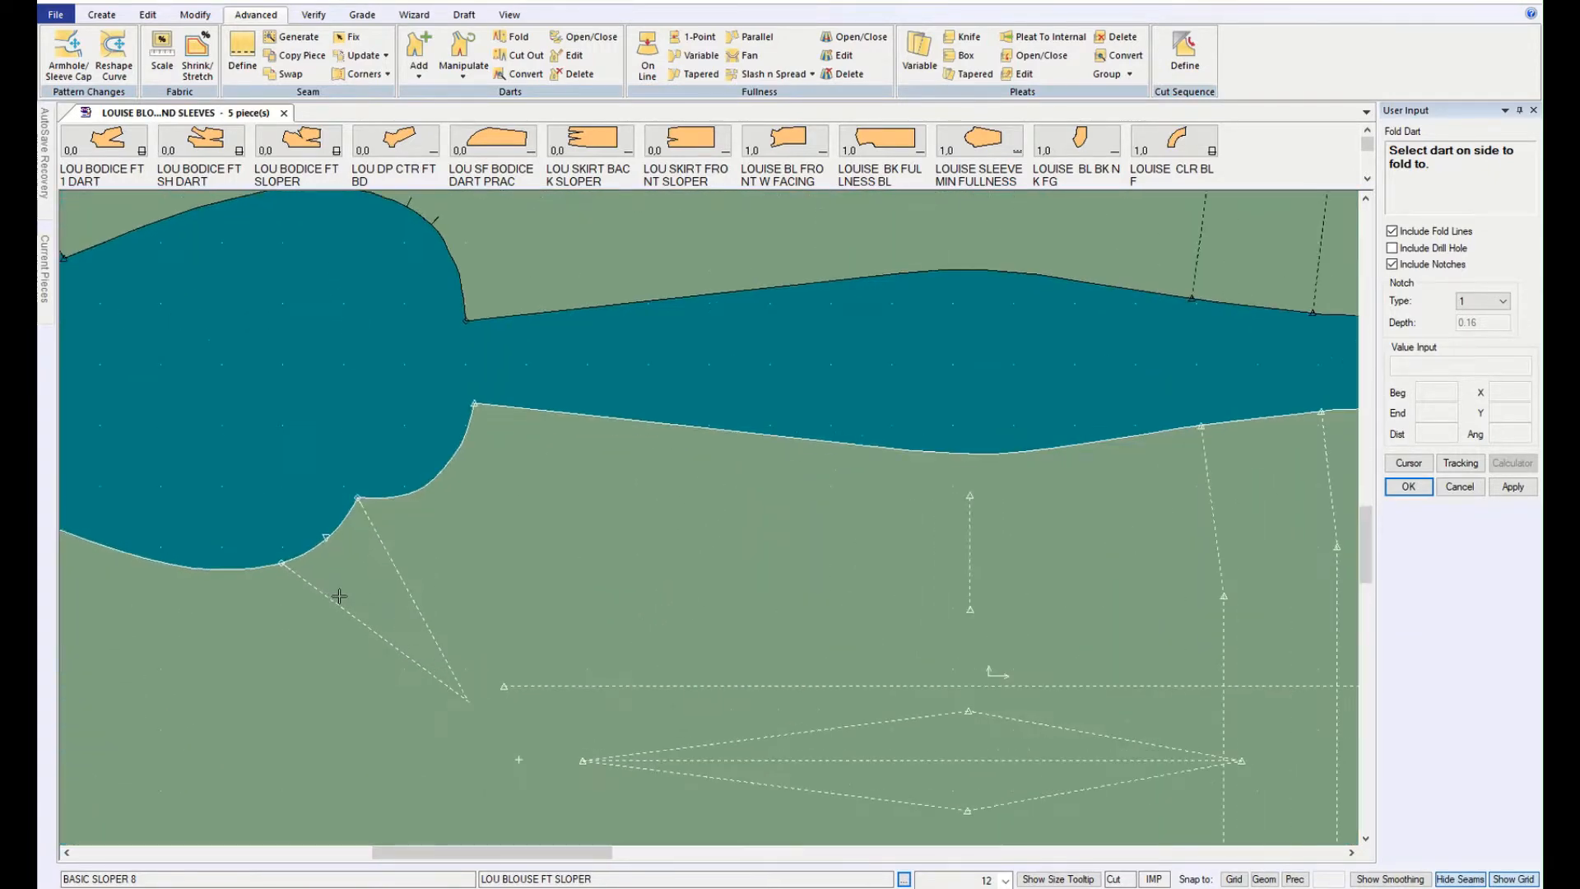
scroll(339, 595, up, 2)
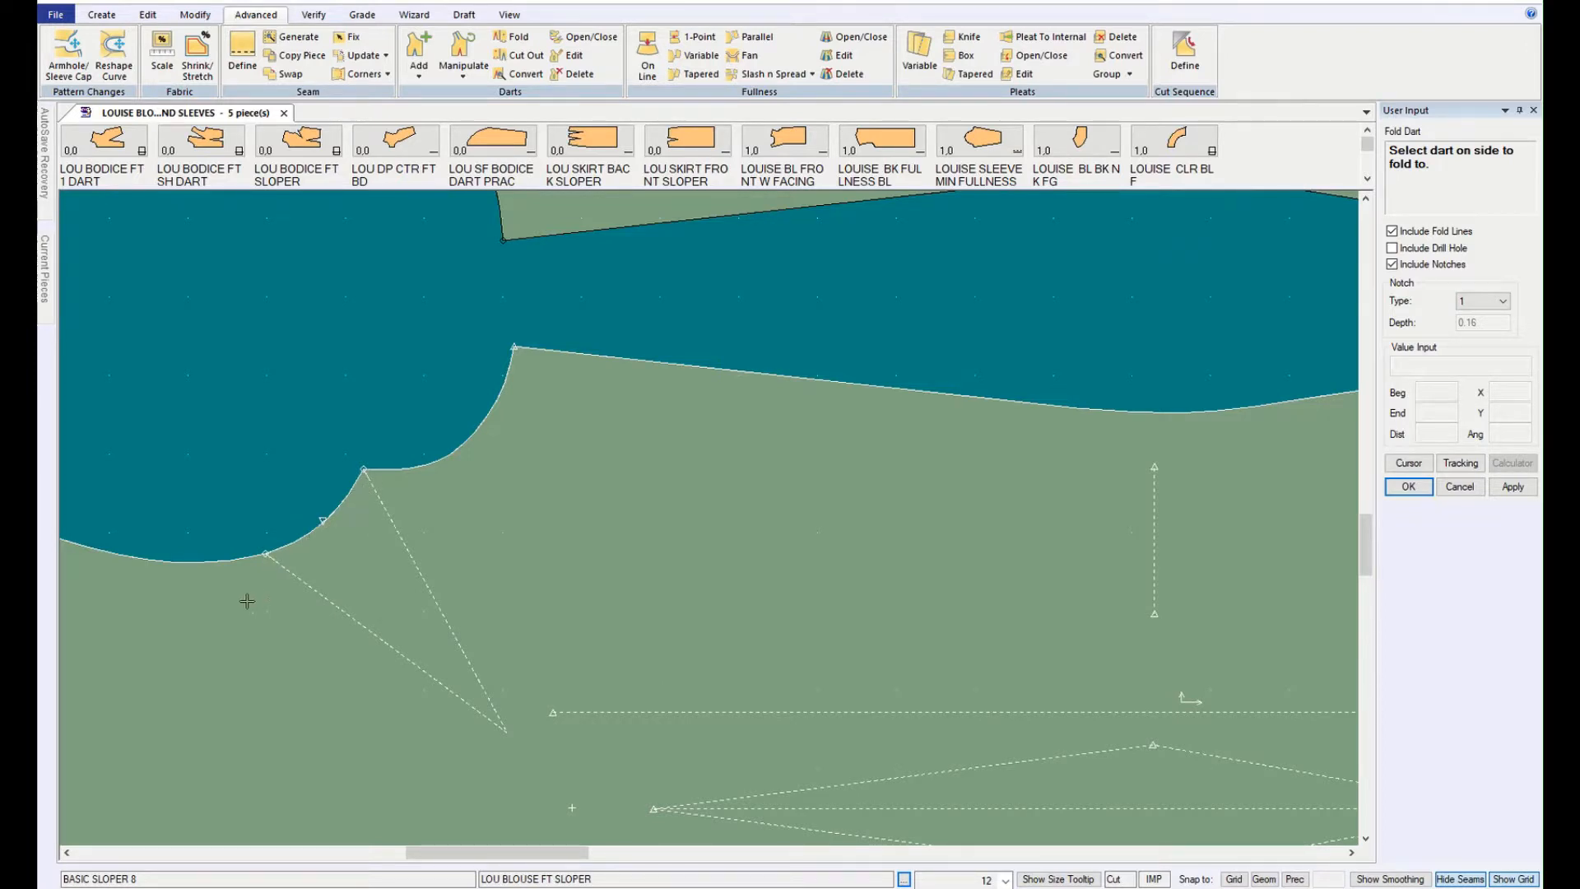
scroll(318, 639, down, 4)
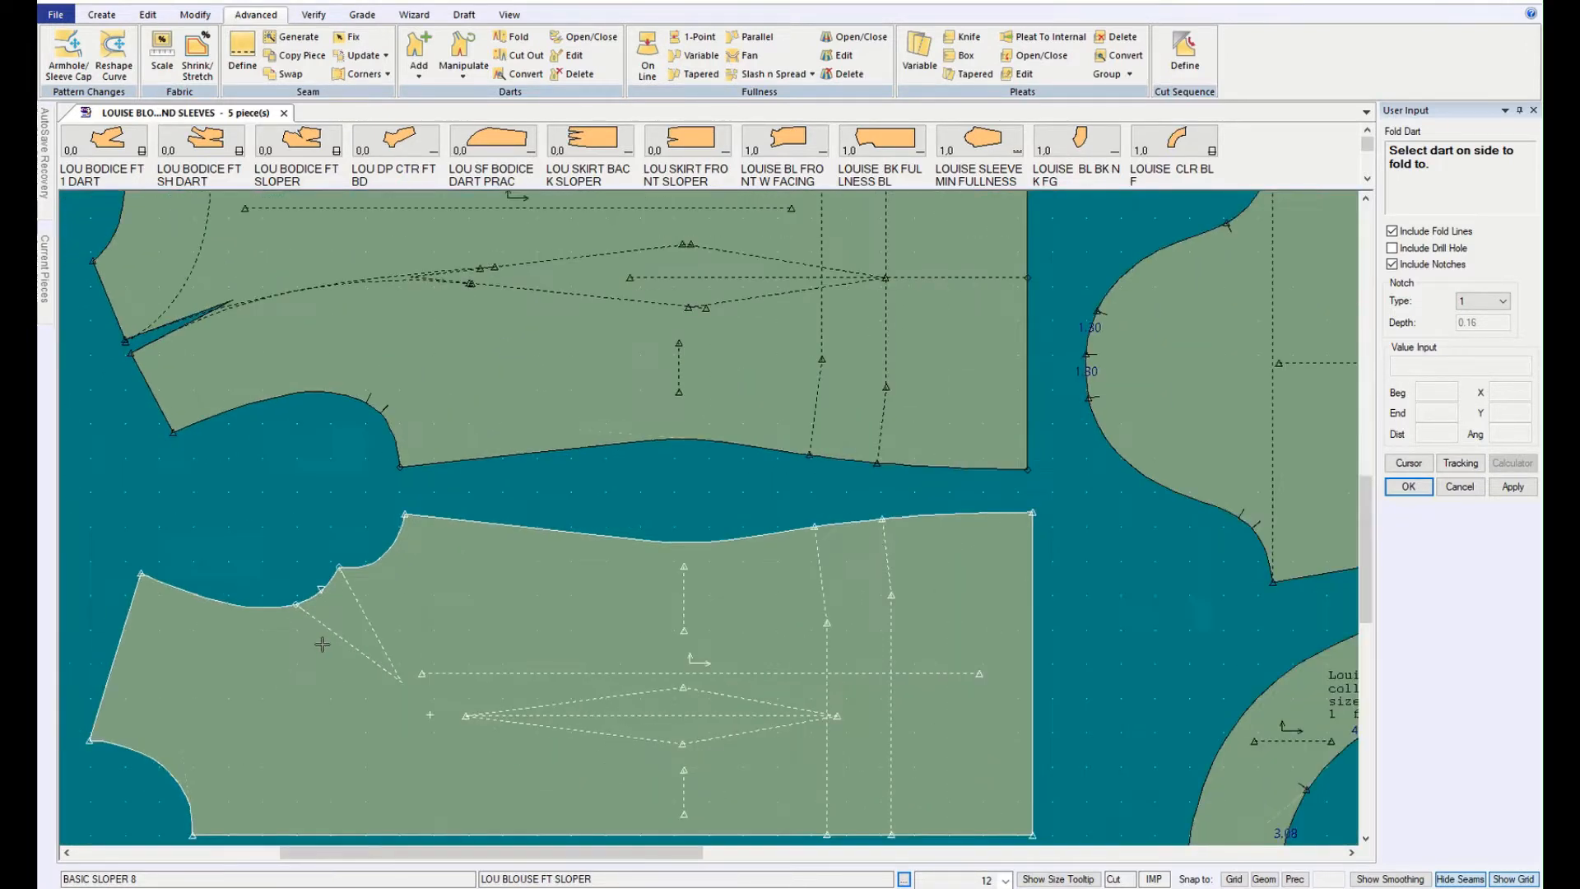
scroll(322, 644, down, 4)
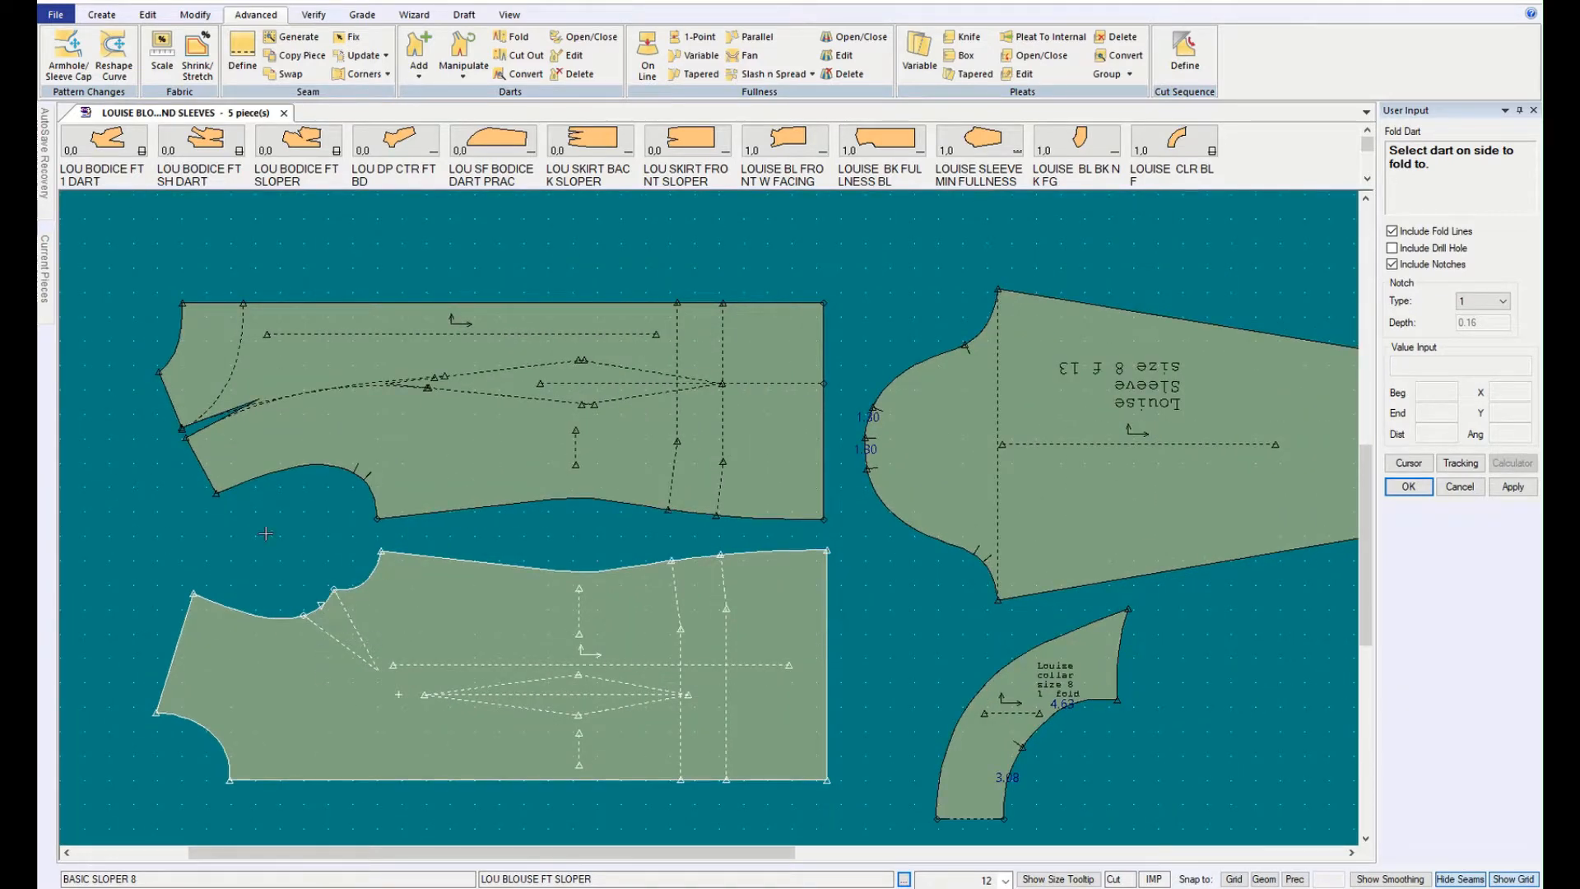
Step: Fold the shoulder dart closed on the back blouse piece, with fold lines and notches included
scroll(222, 461, up, 5)
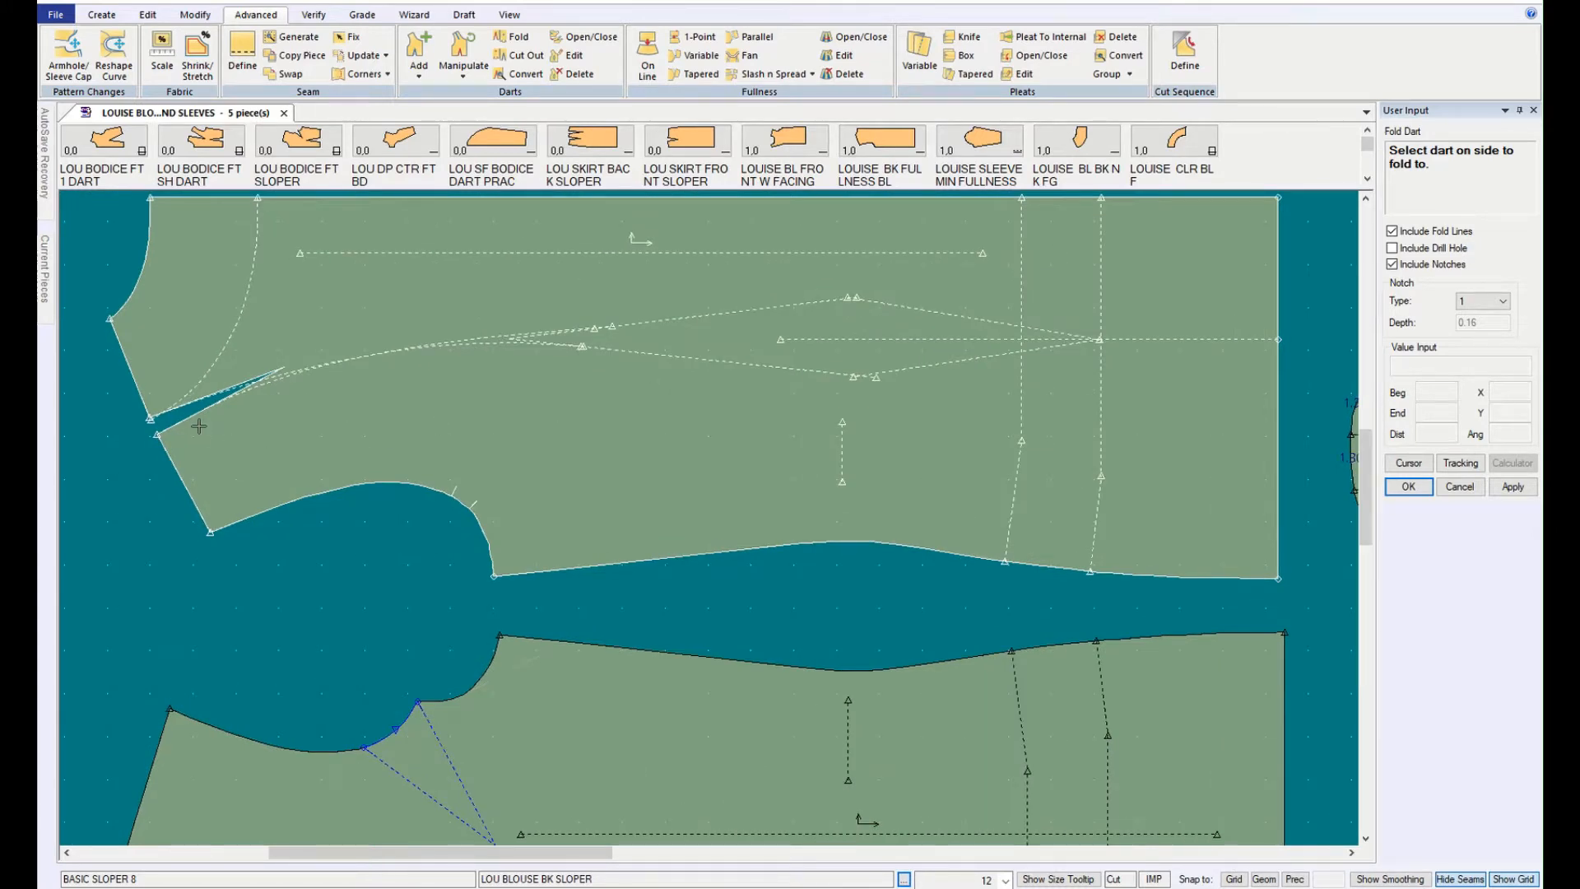
scroll(325, 542, down, 2)
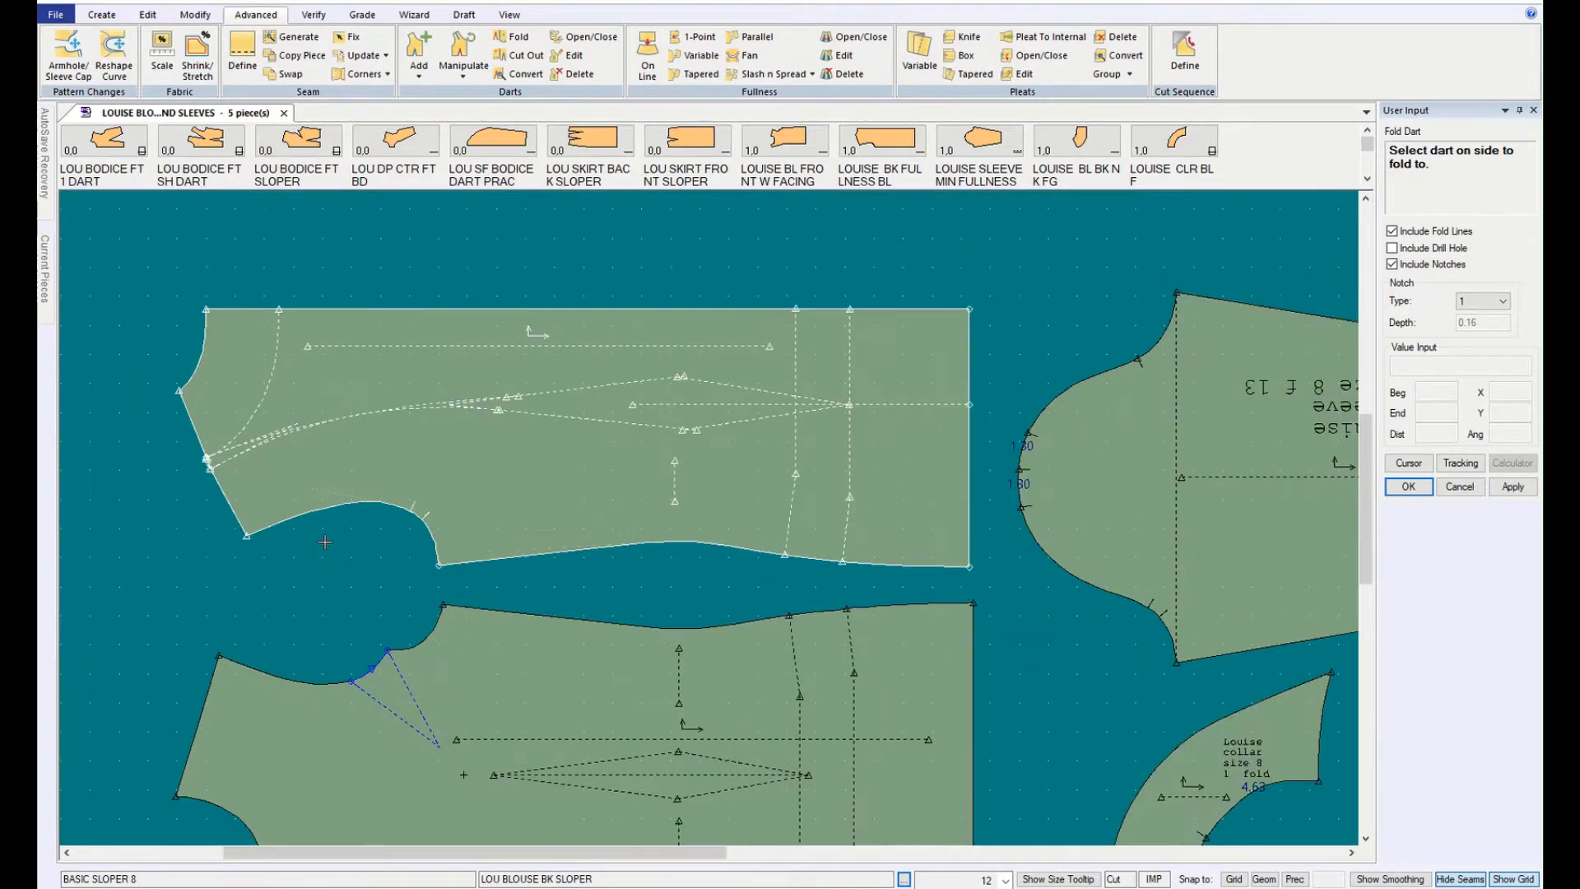
scroll(325, 542, down, 2)
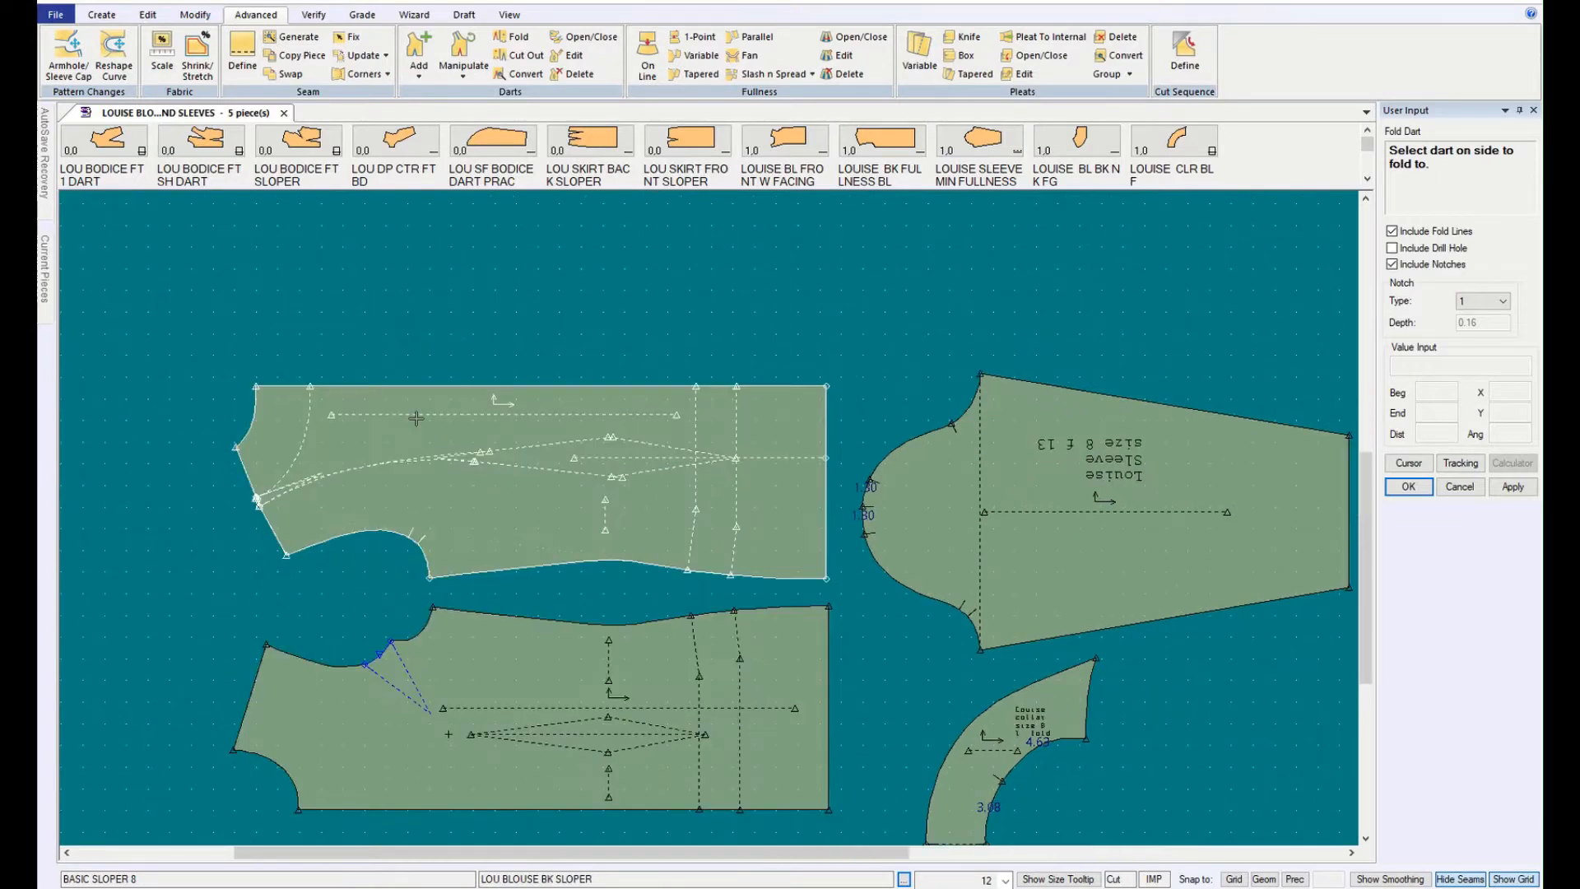
scroll(1024, 715, down, 1)
Step: Define an even 0.375 seam allowance on the back, front, sleeve and collar, leaving out the hems, back centre edge and collar fold
drag(1367, 542, 1367, 582)
click(678, 616)
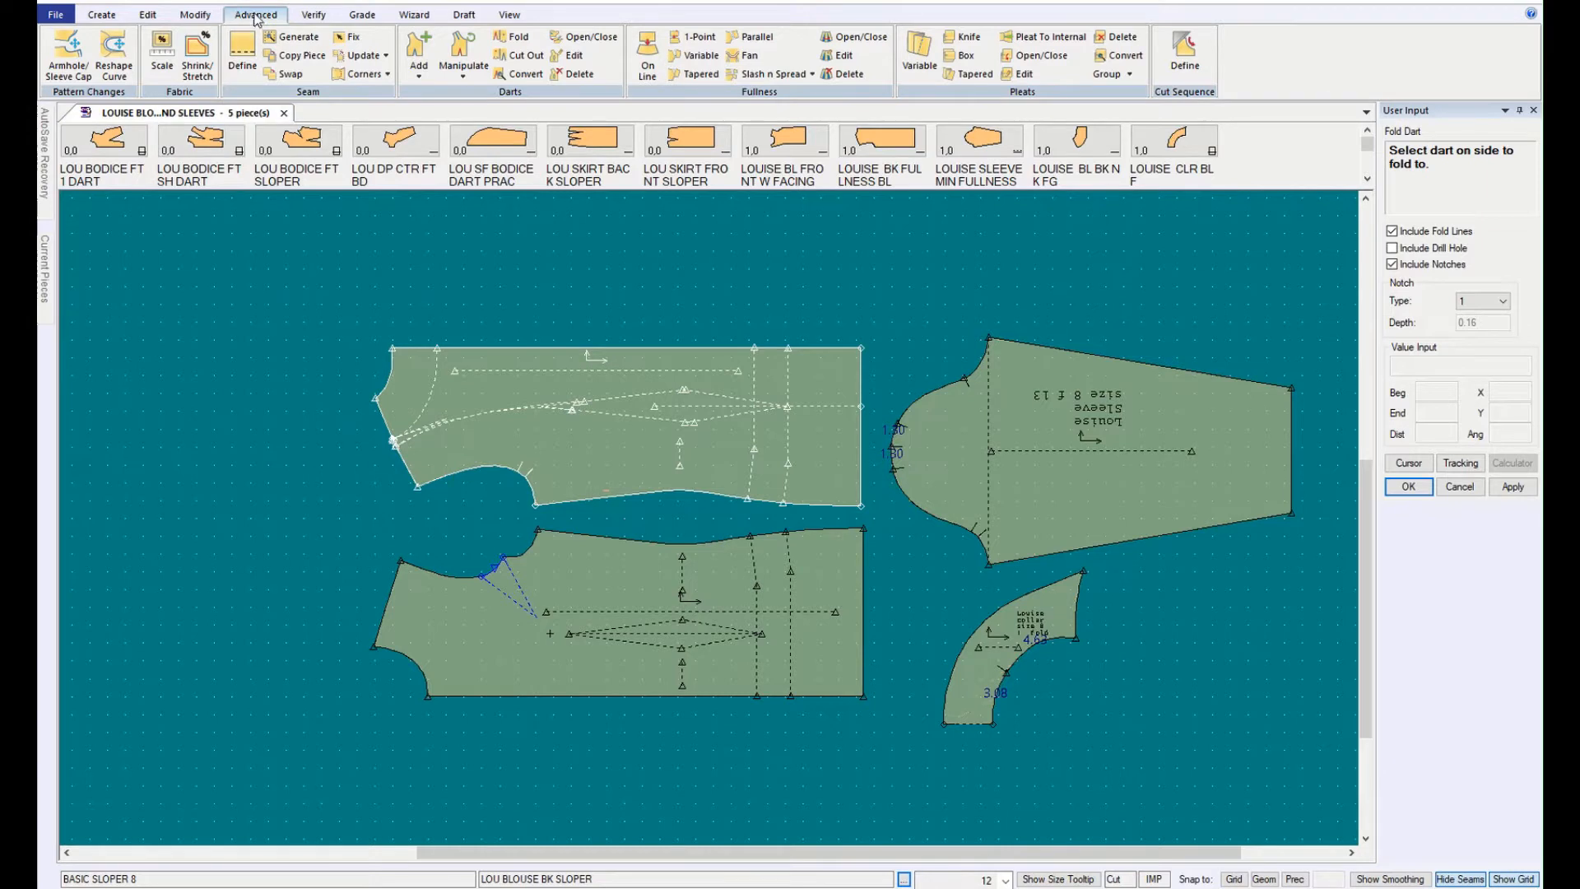
click(242, 54)
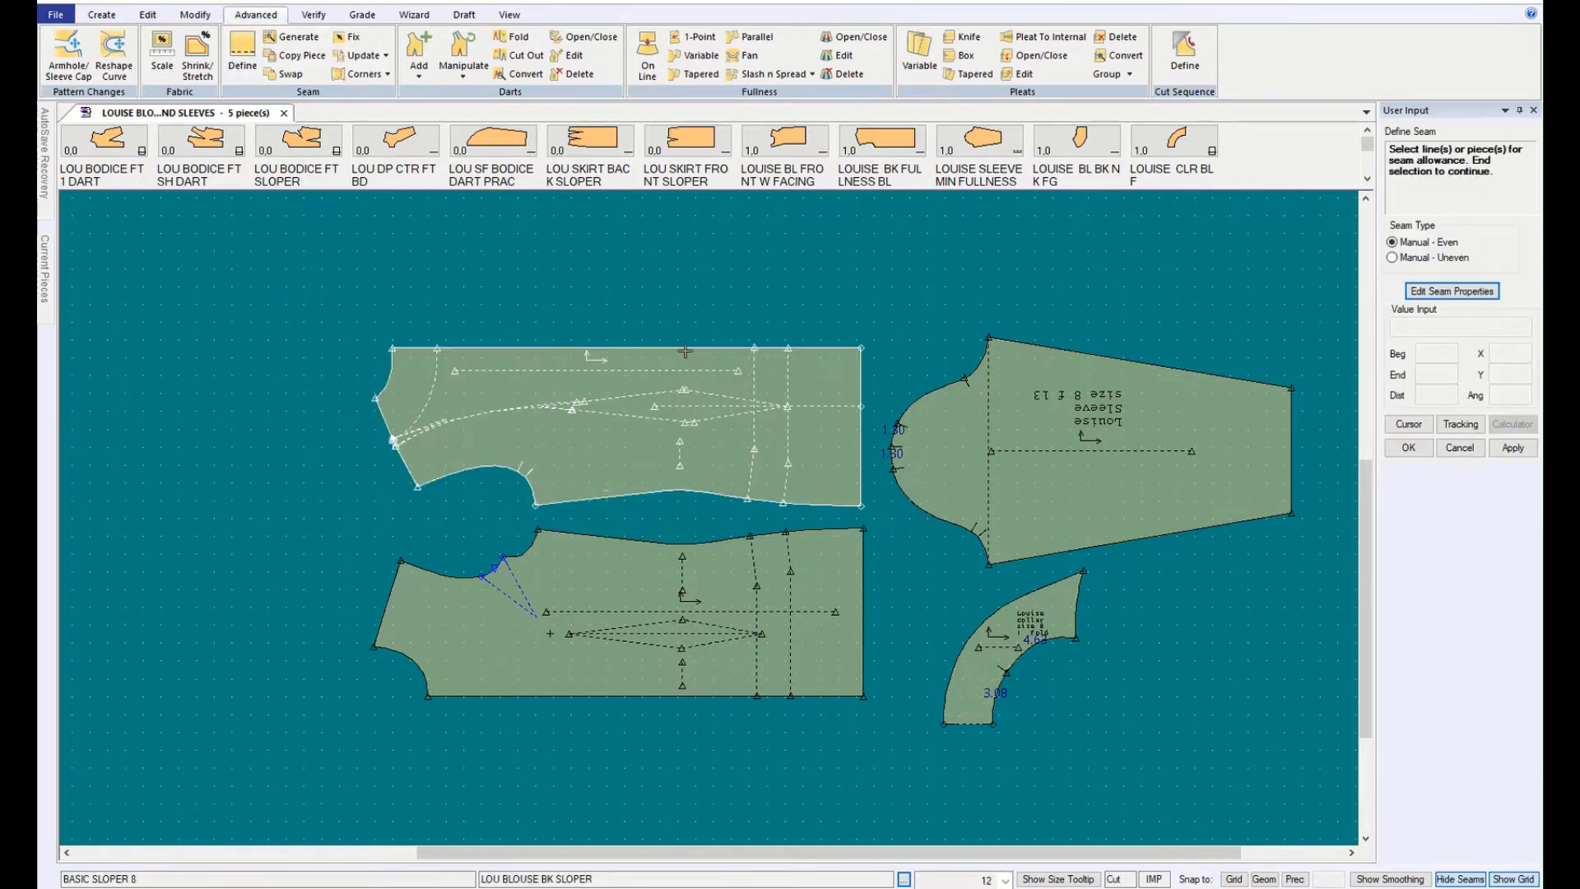
click(593, 450)
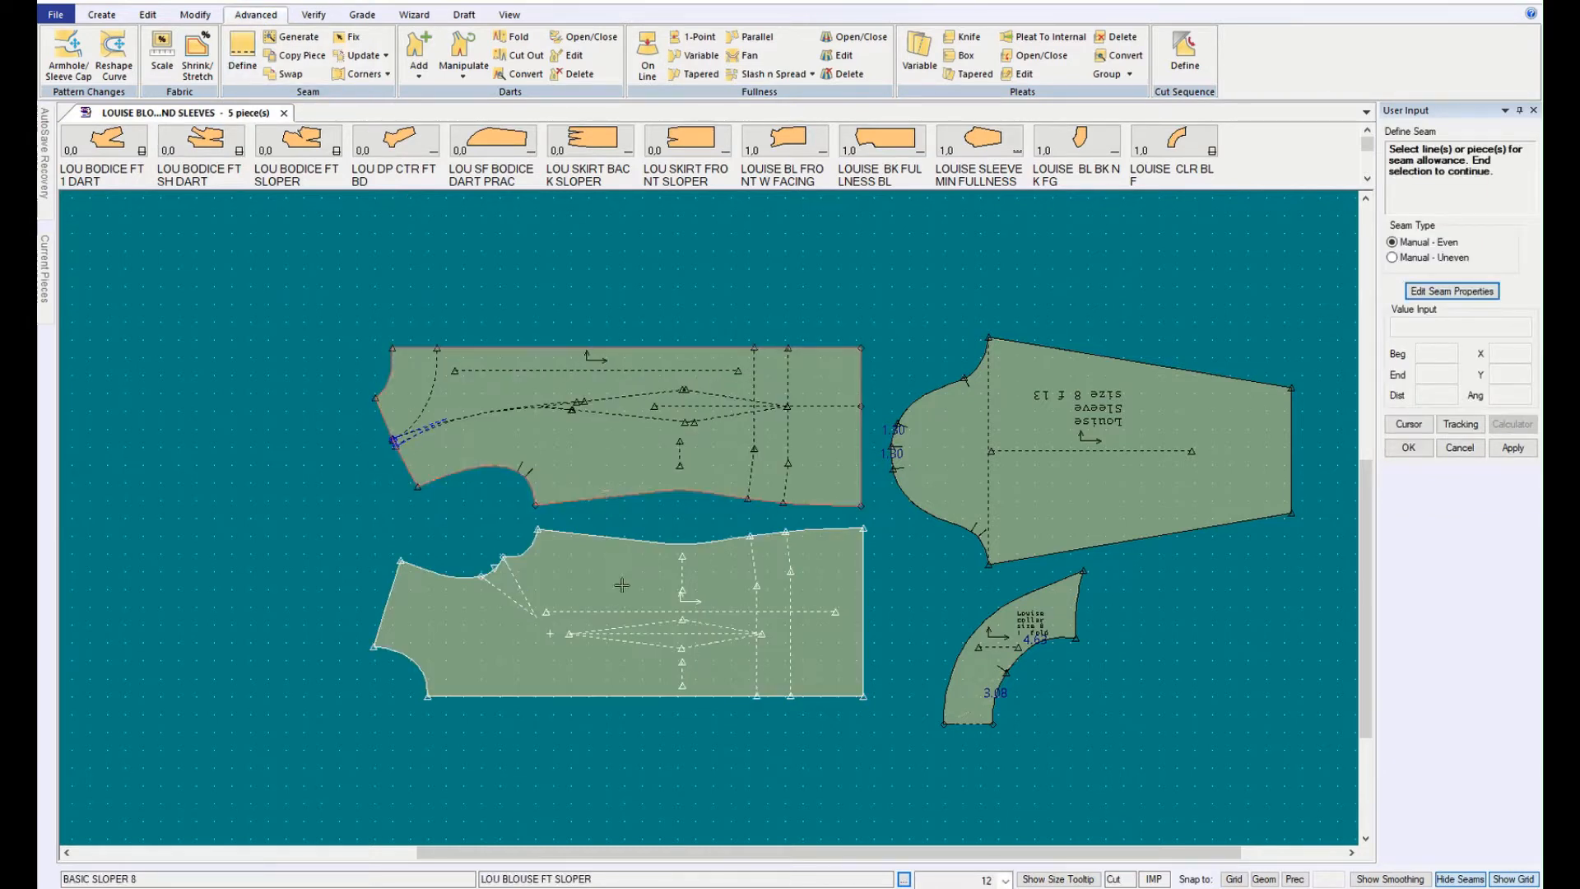
click(622, 585)
click(1053, 484)
click(1016, 626)
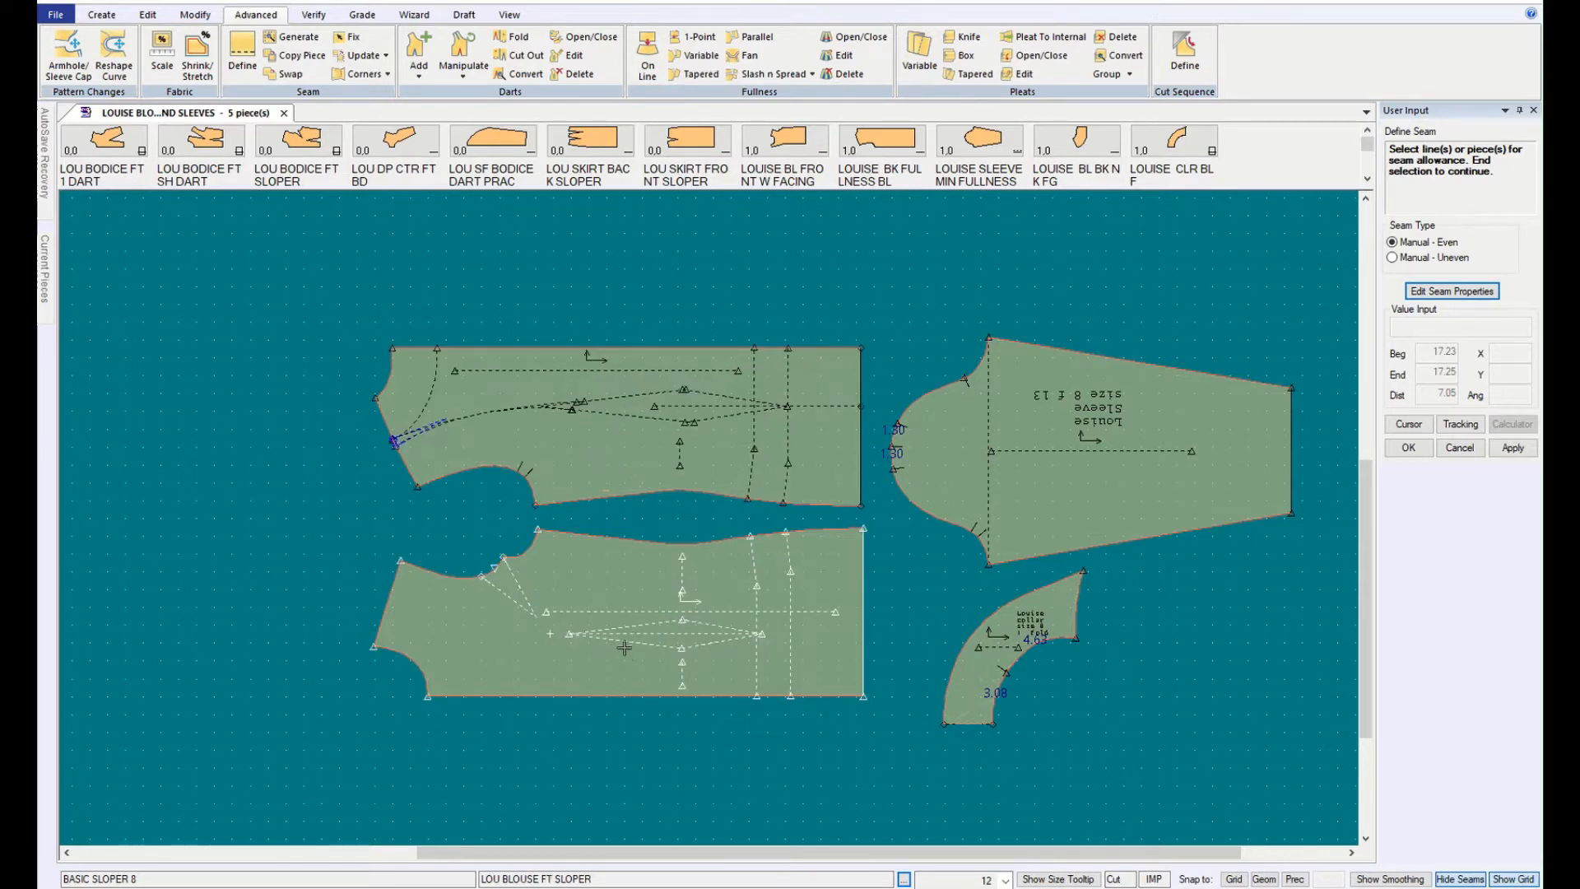
click(623, 350)
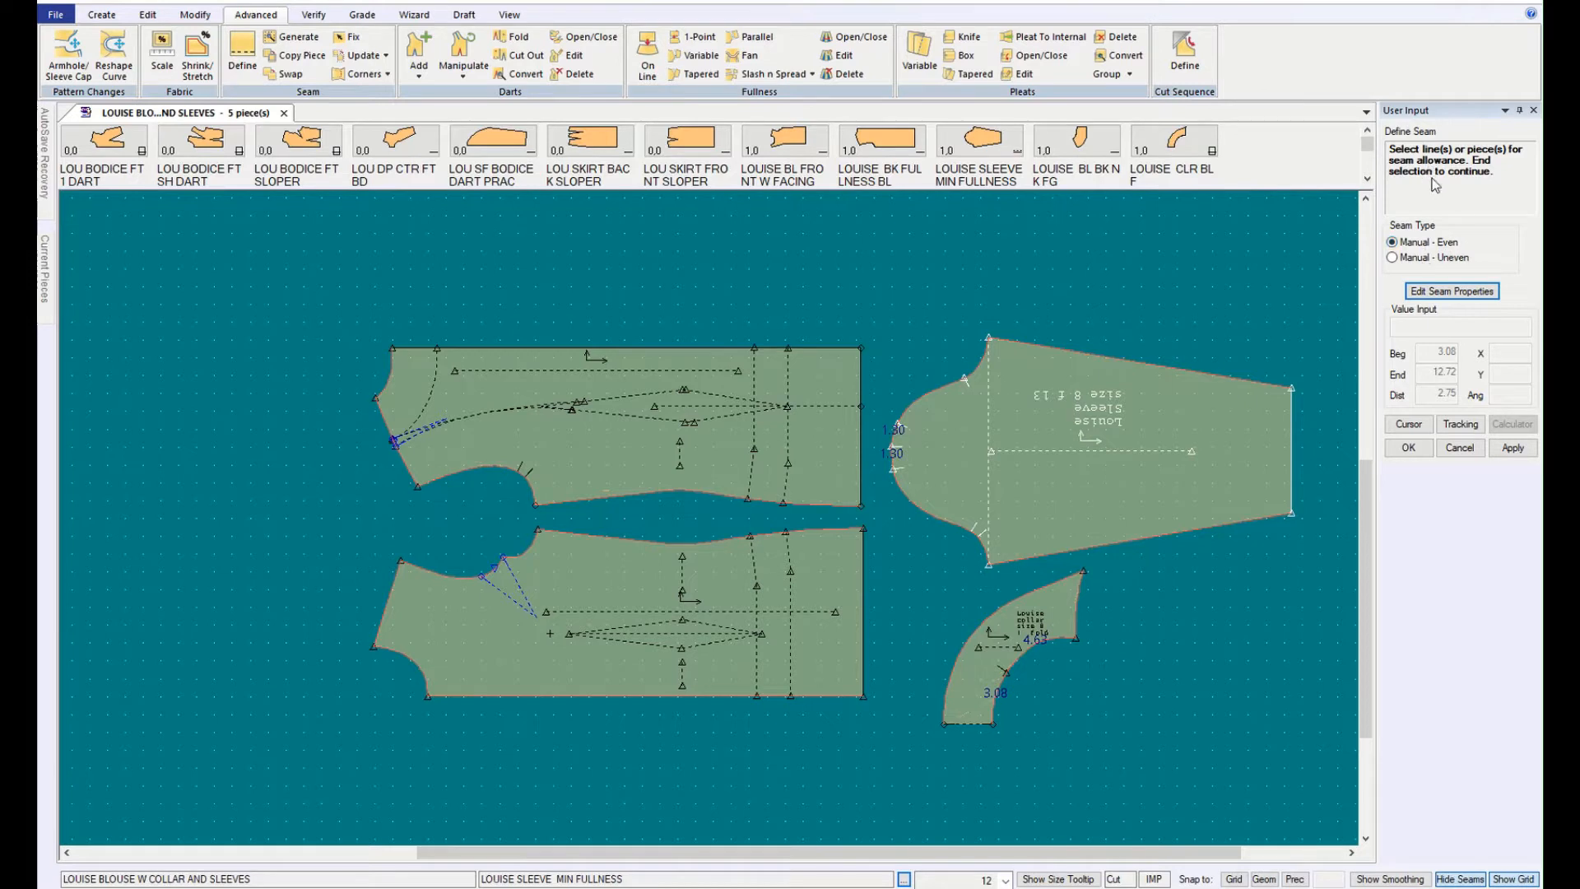
click(1407, 449)
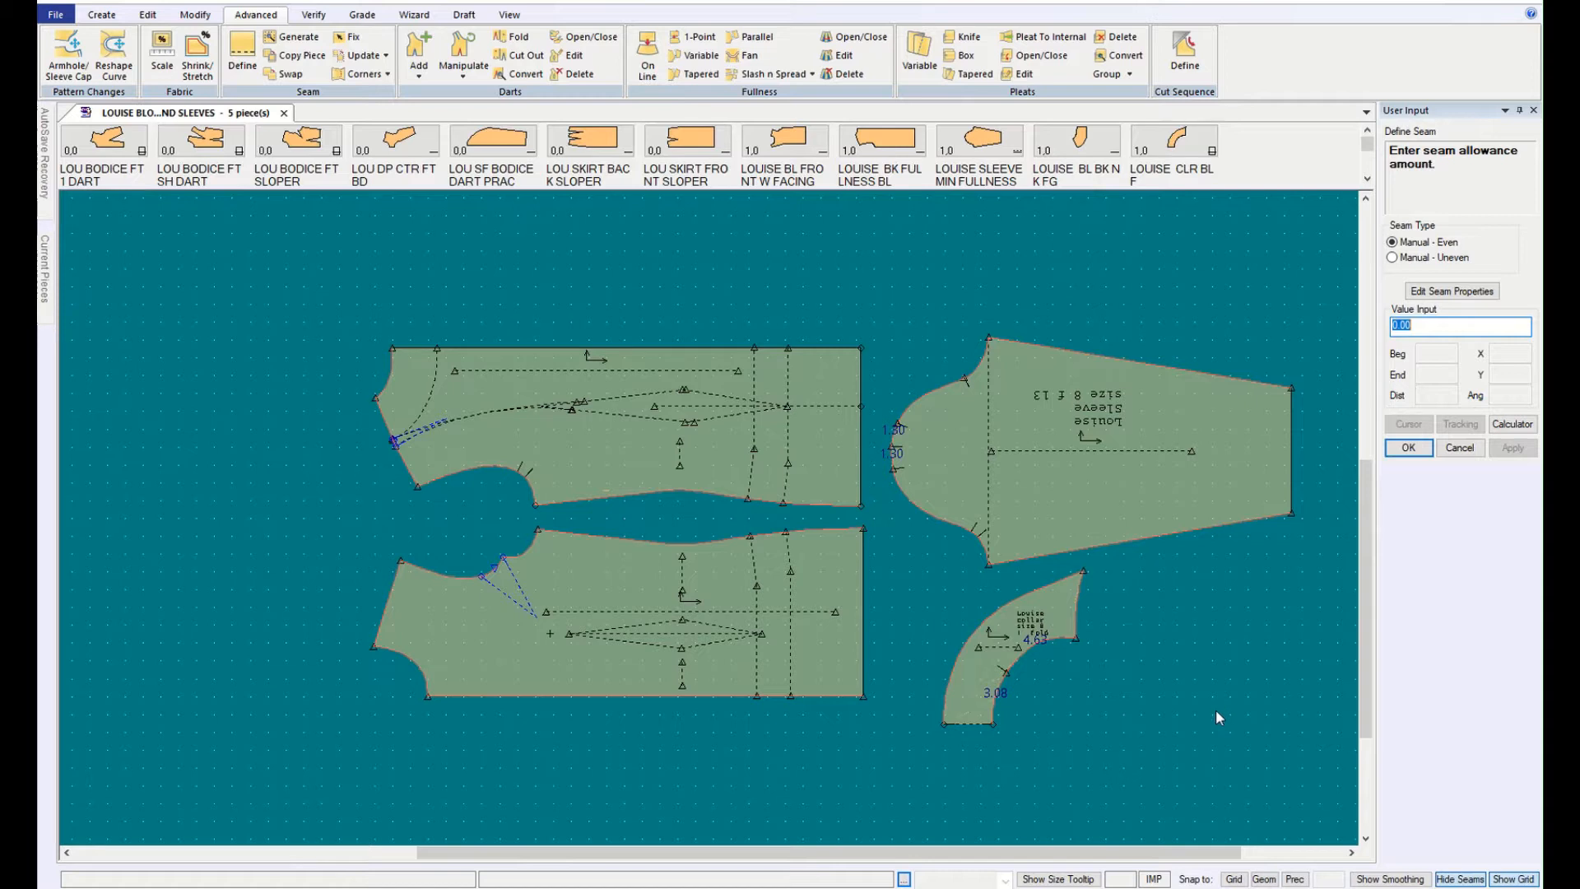
key(BackSpace)
text(.375)
click(1408, 447)
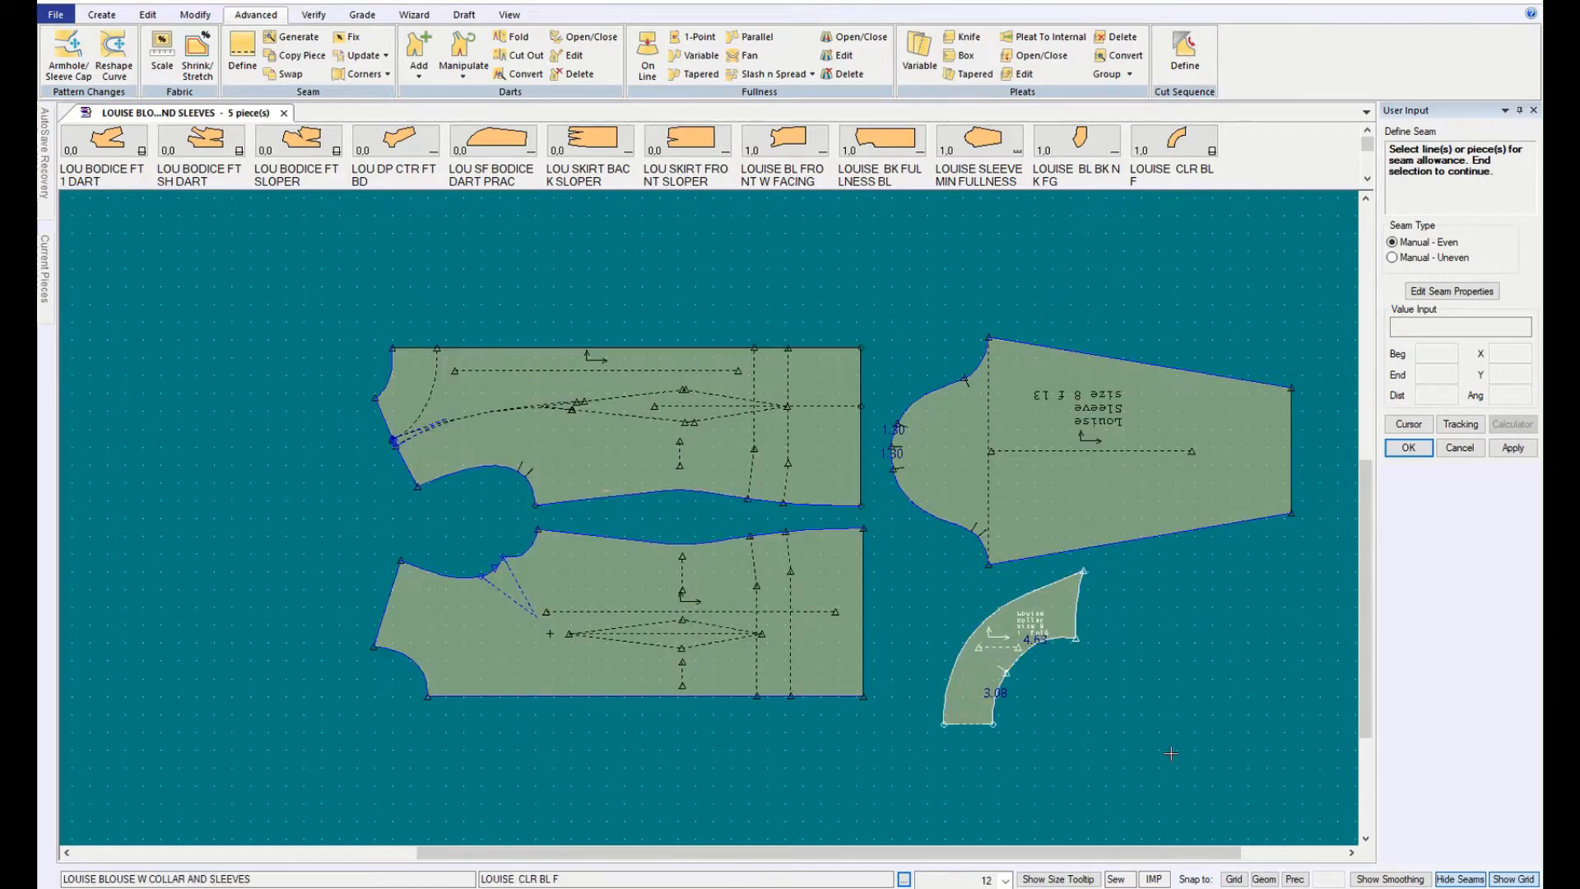
Step: Show the seam lines on the pattern pieces, hiding them once to compare the outlines
click(1460, 878)
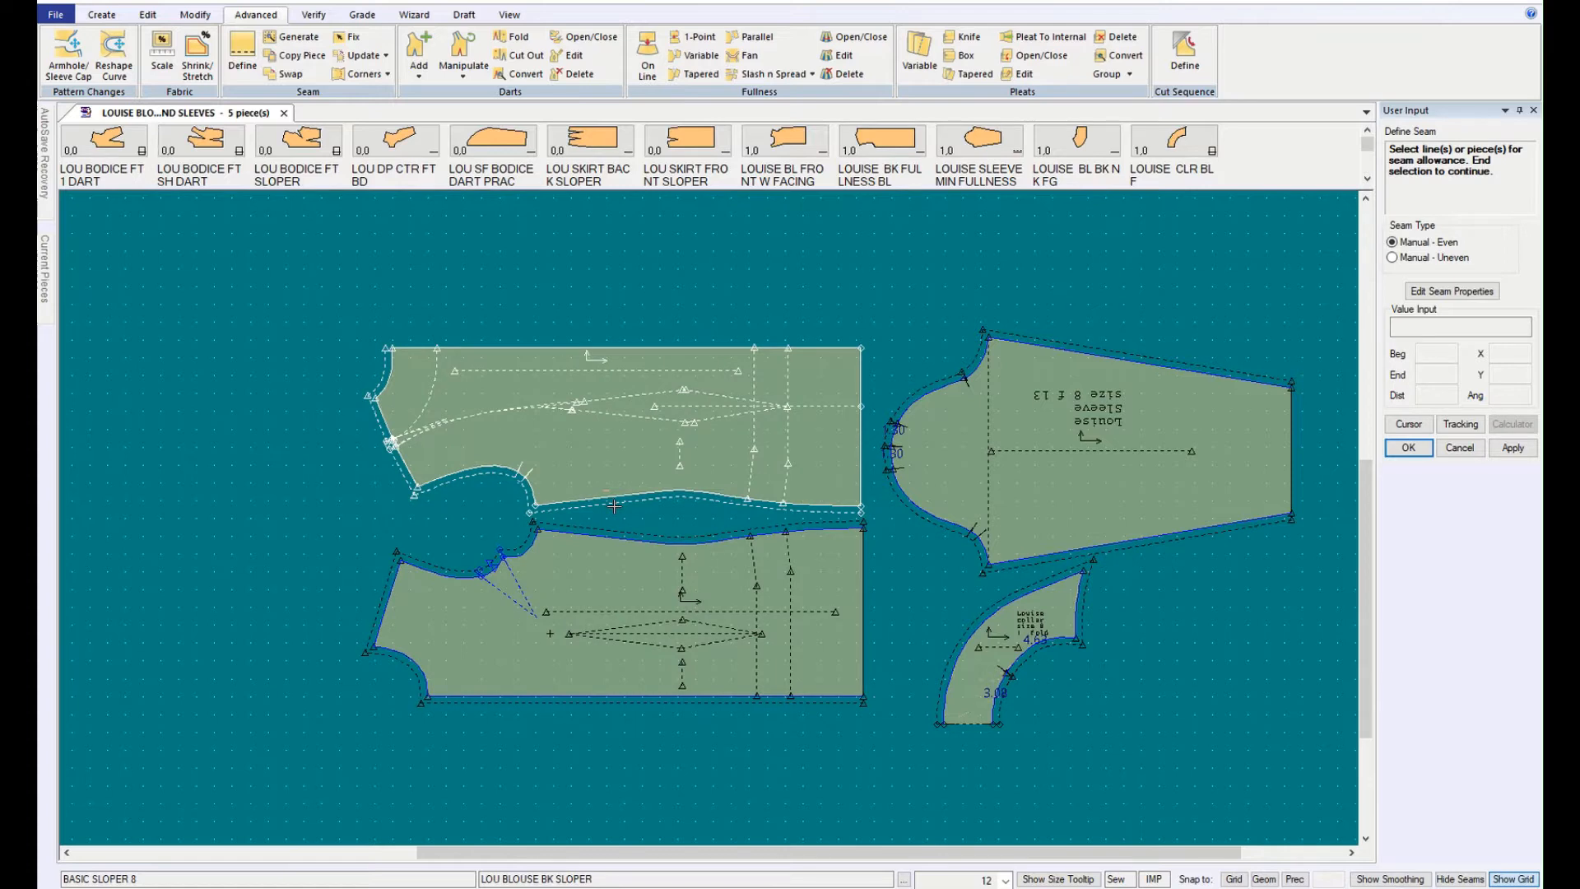
click(1459, 879)
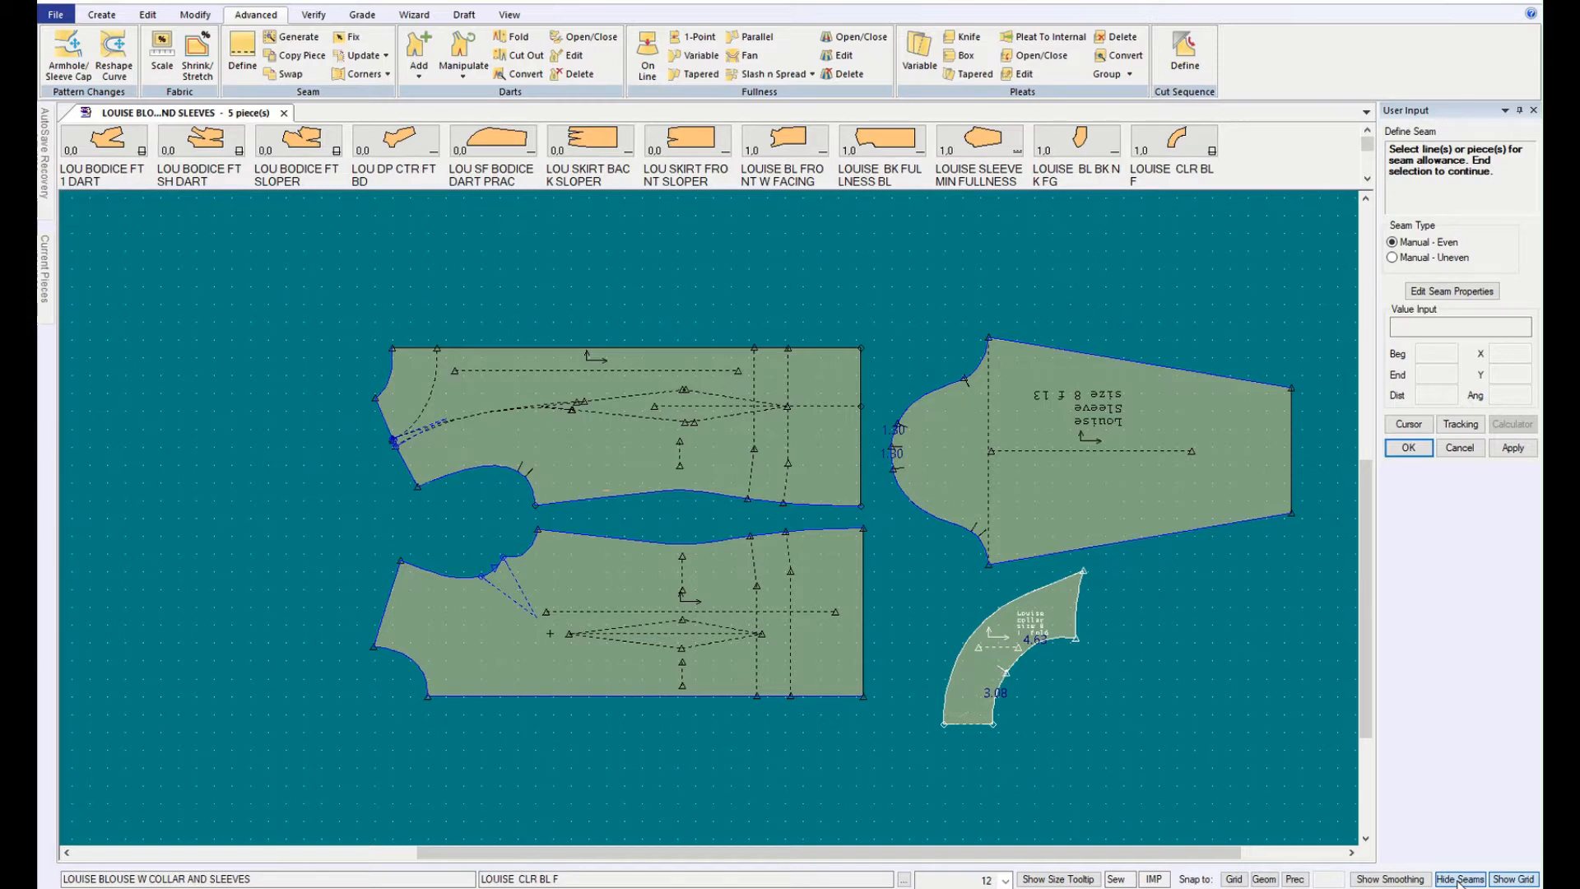
click(1458, 879)
click(701, 537)
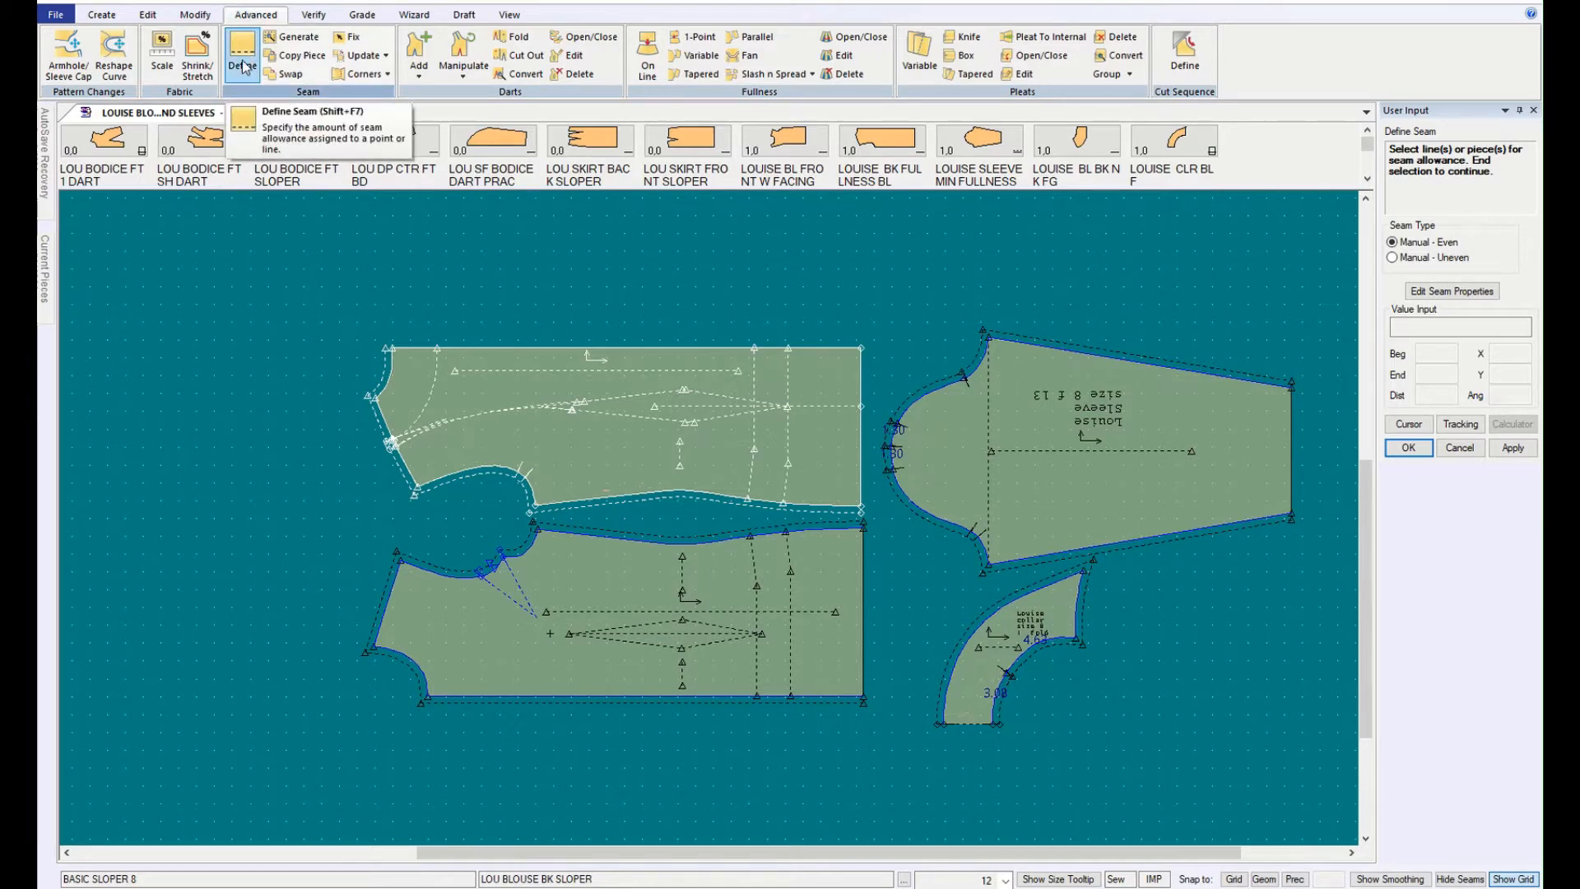
Step: Swap the sew and cut lines on the back, front, sleeve and collar, accepting the curve adjustment
click(284, 73)
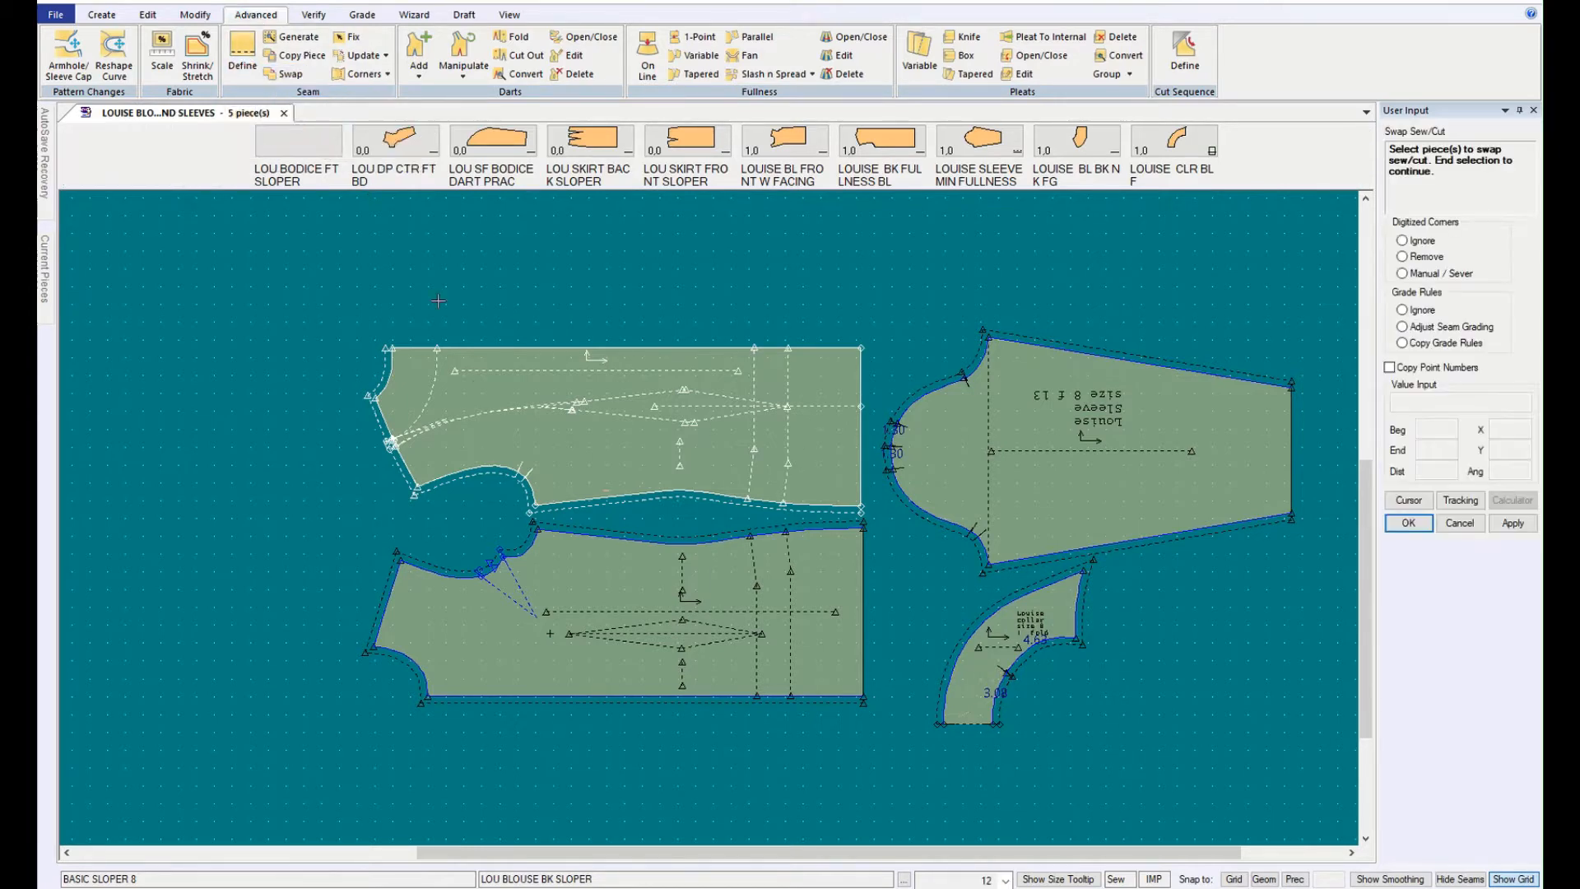
click(498, 393)
click(592, 613)
click(981, 507)
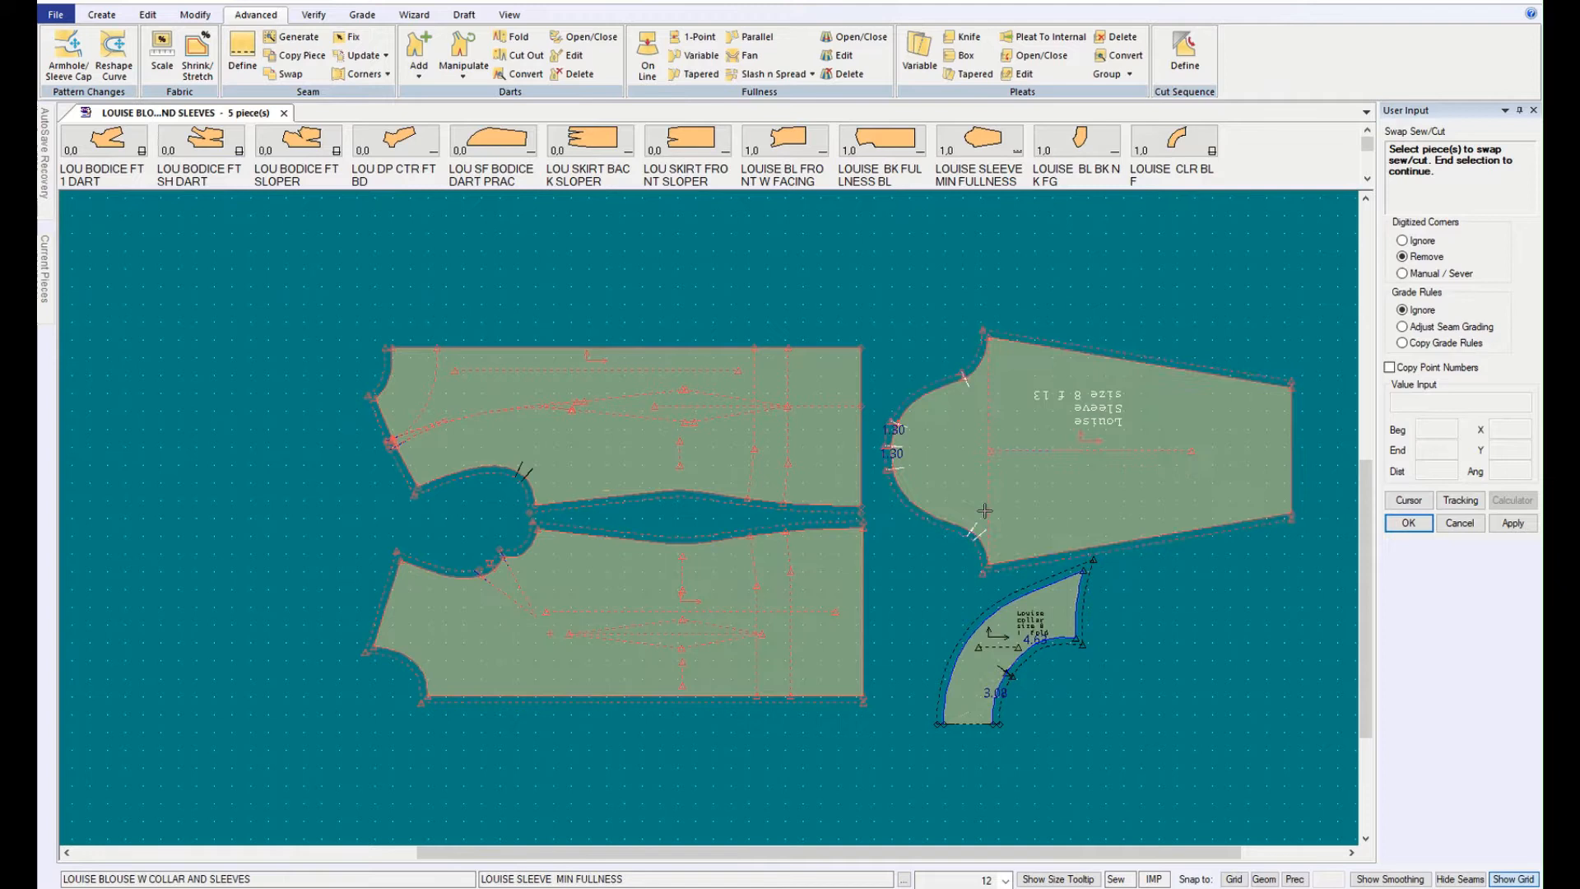
click(986, 649)
right_click(1098, 634)
click(1157, 642)
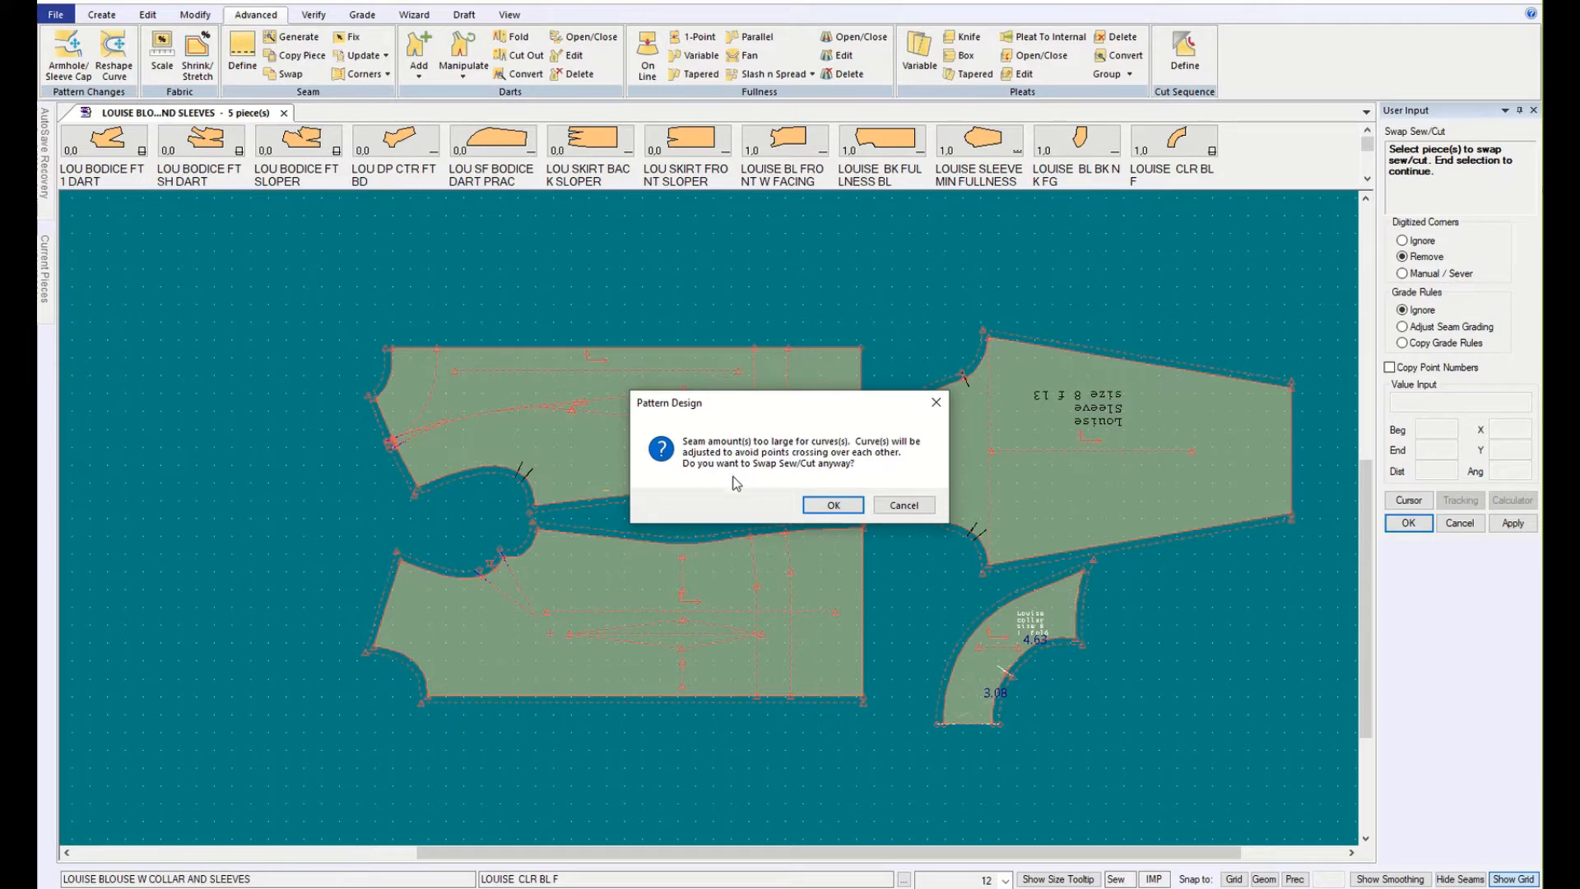
click(832, 506)
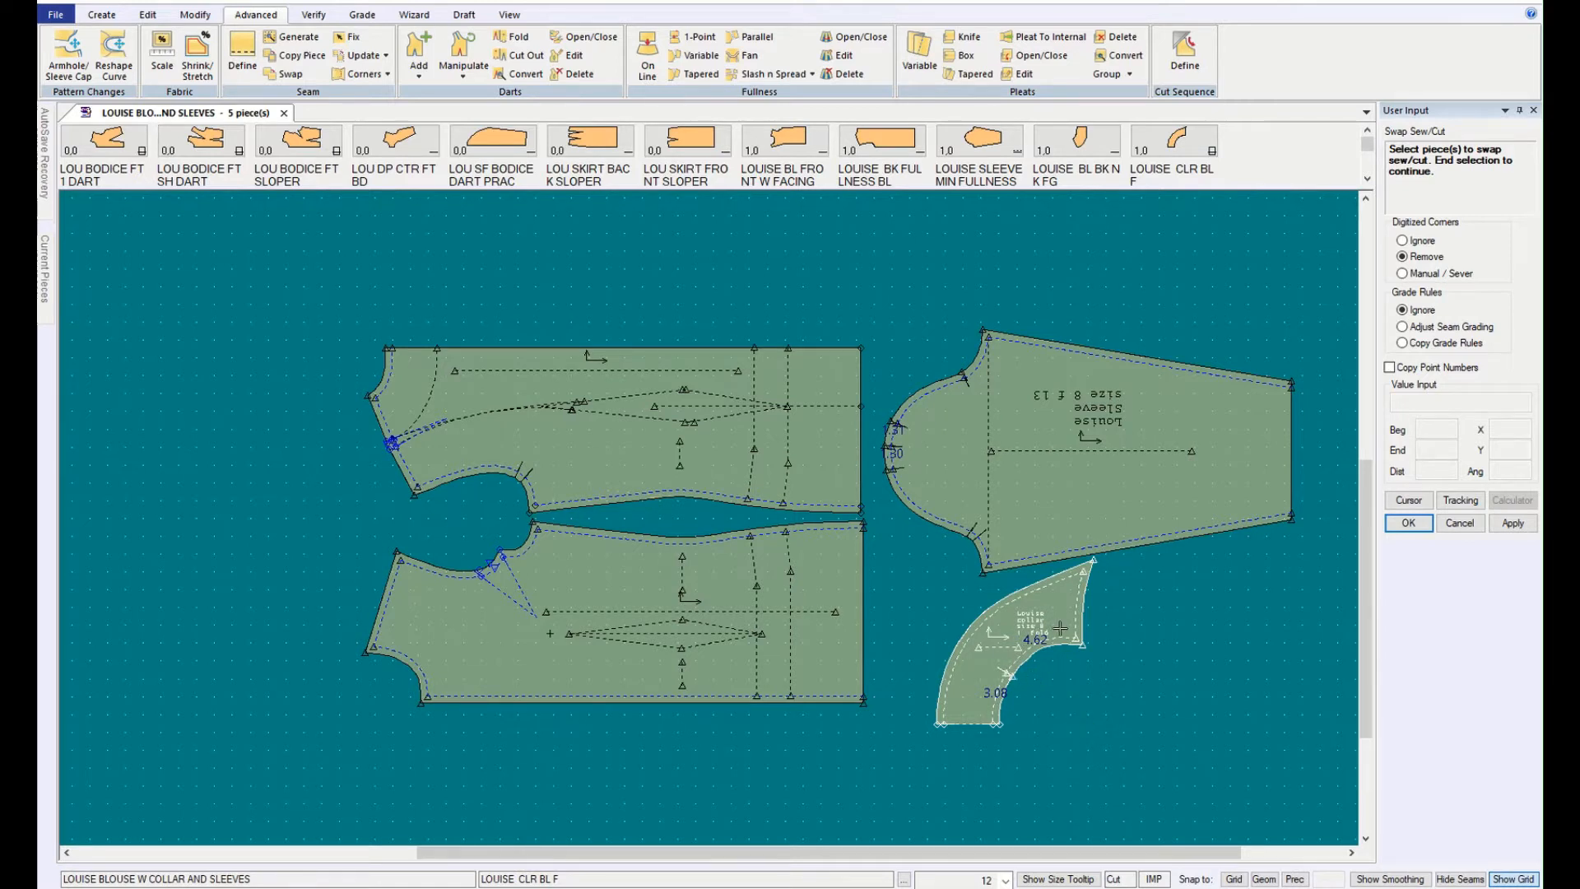
click(803, 733)
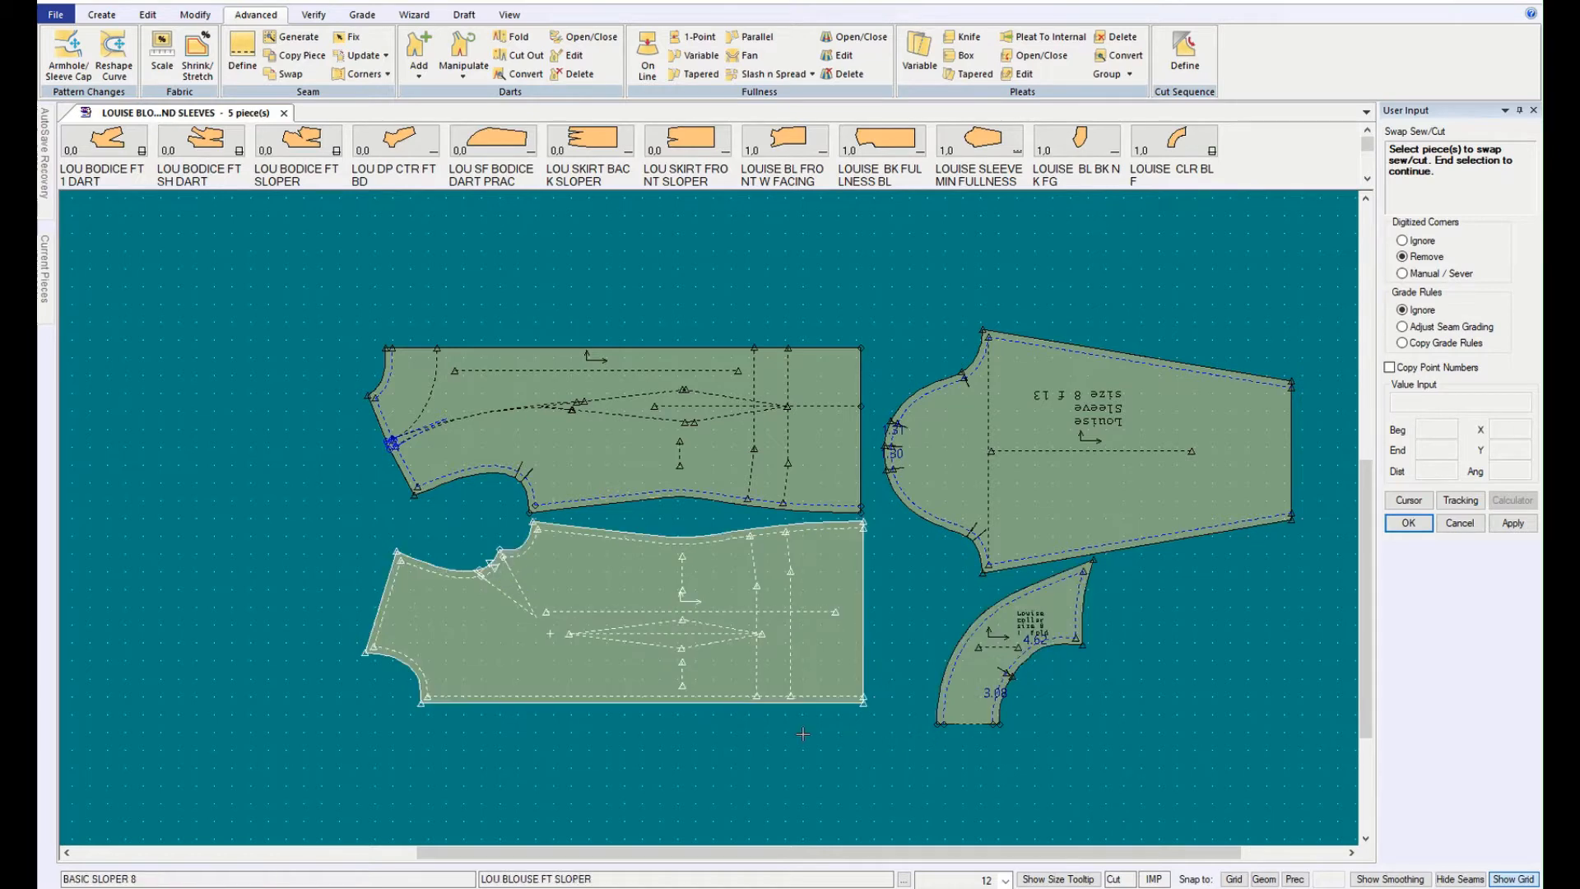
click(423, 477)
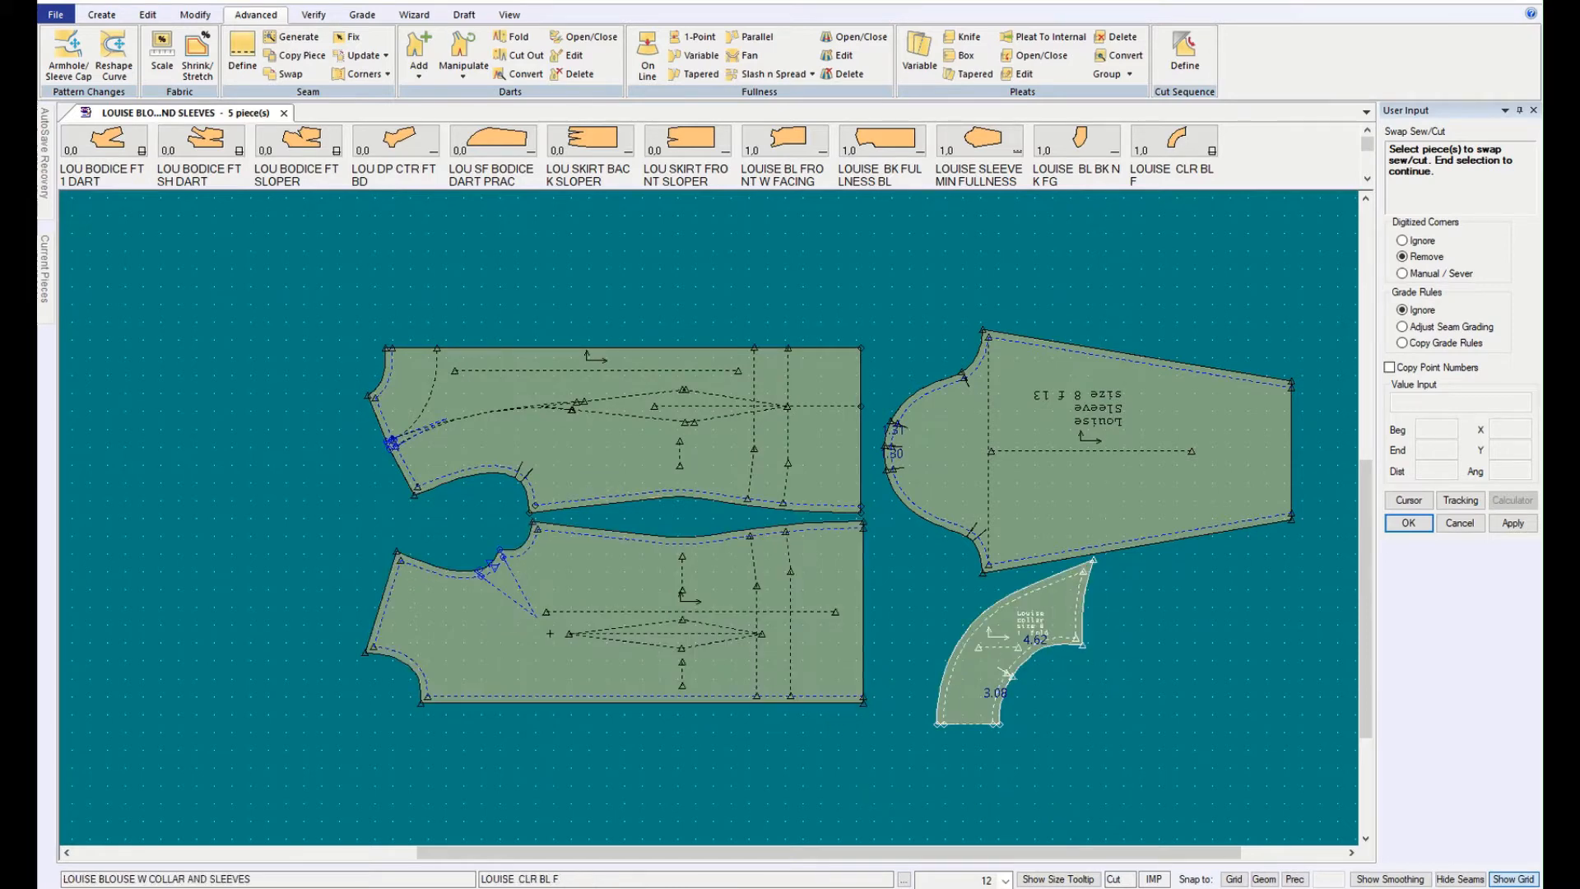
Step: Hide and show the seam lines repeatedly to compare the swapped cut outlines with the sew lines
click(1469, 879)
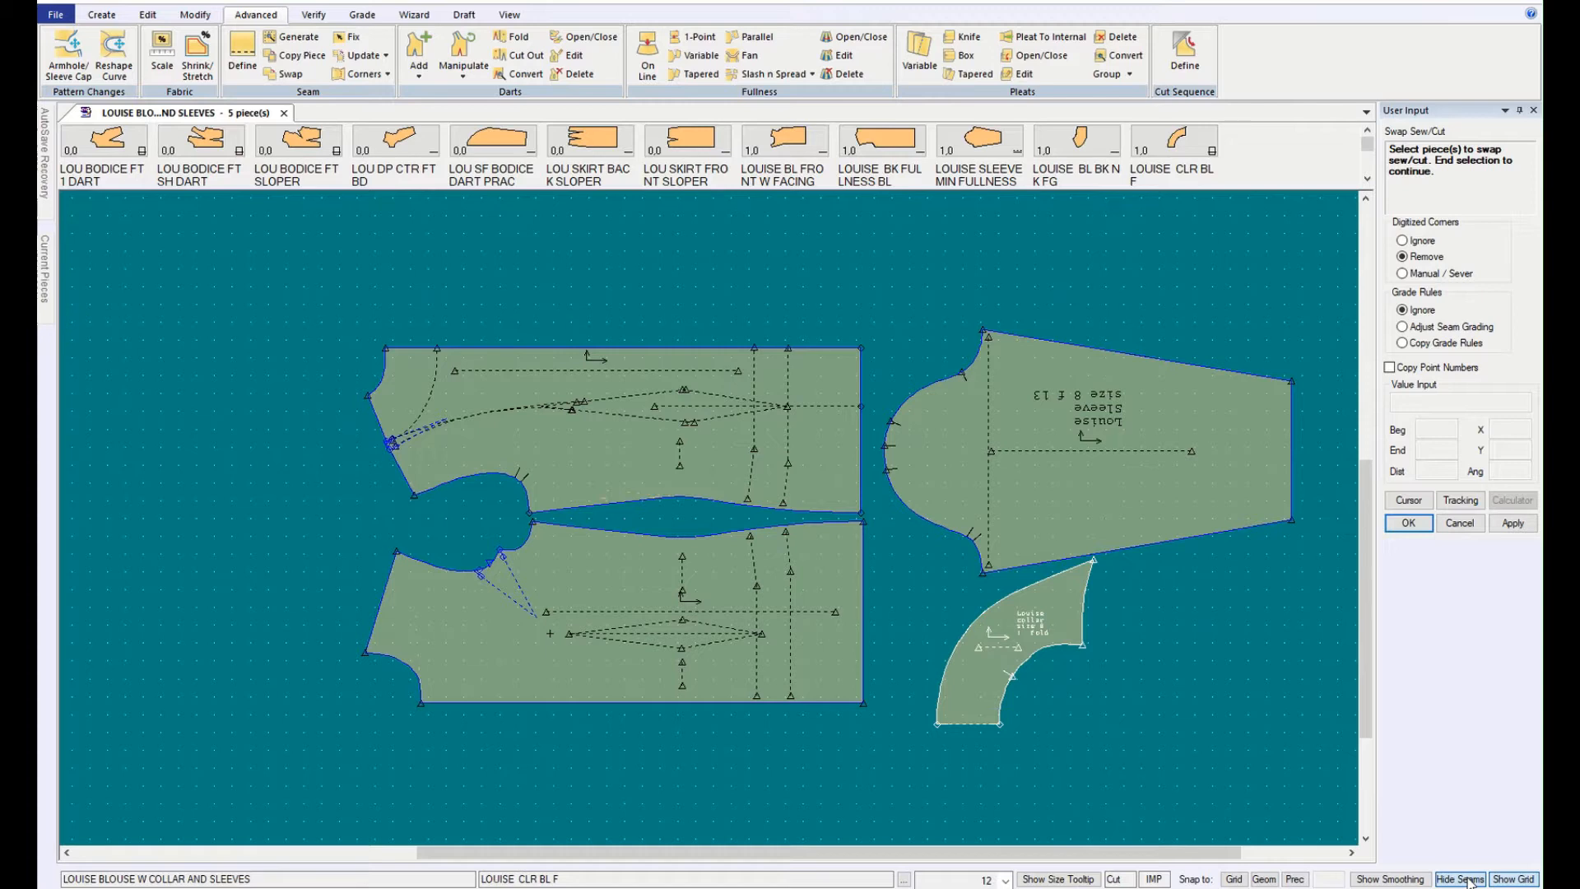
click(1469, 880)
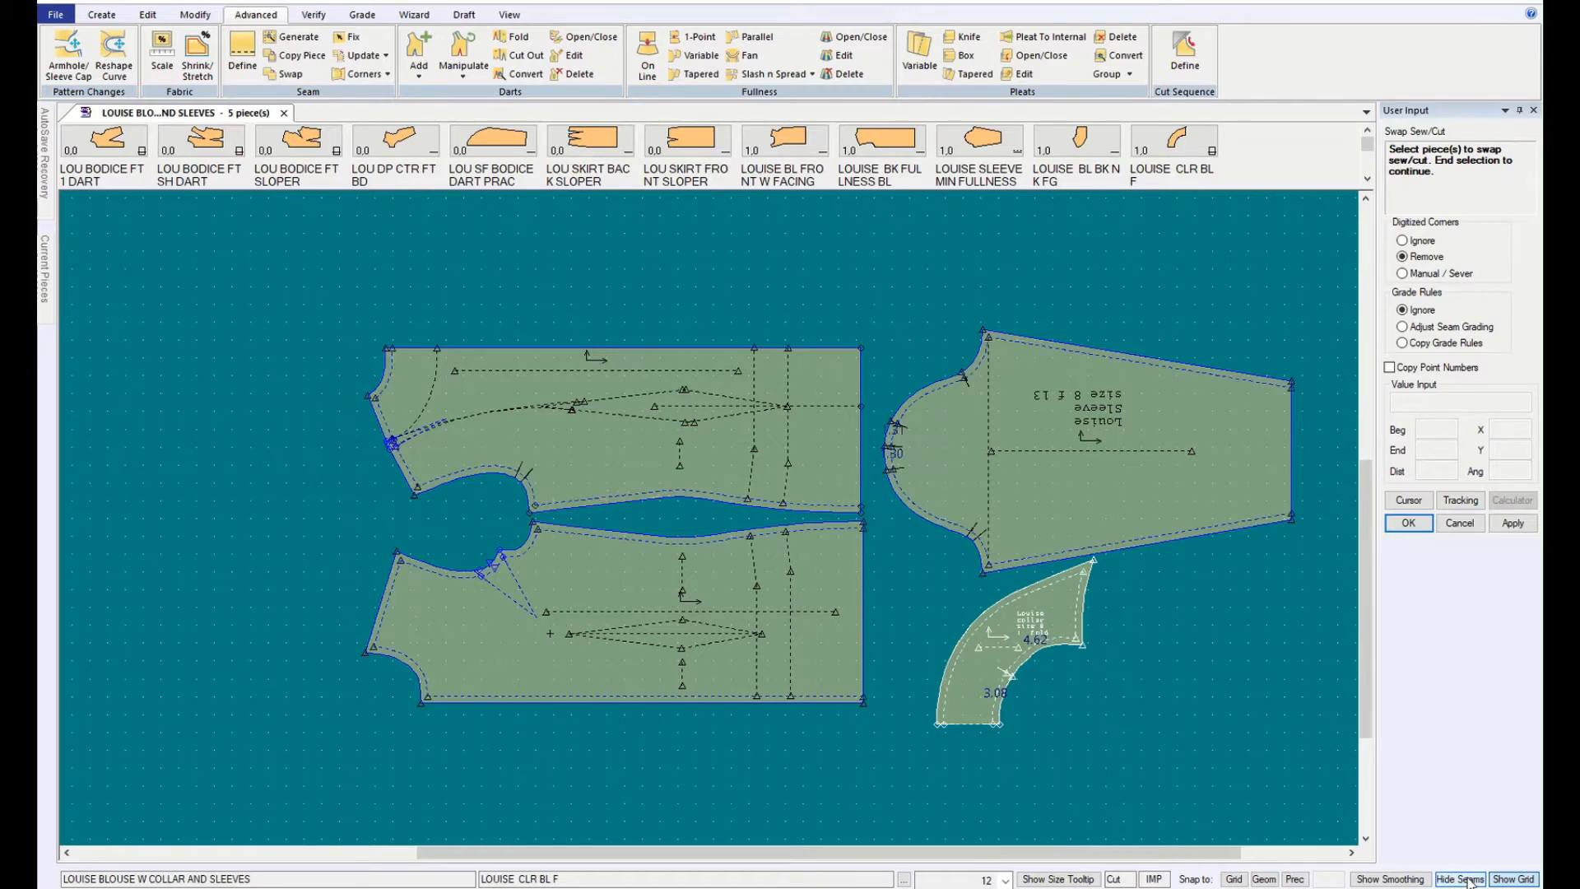
click(1469, 880)
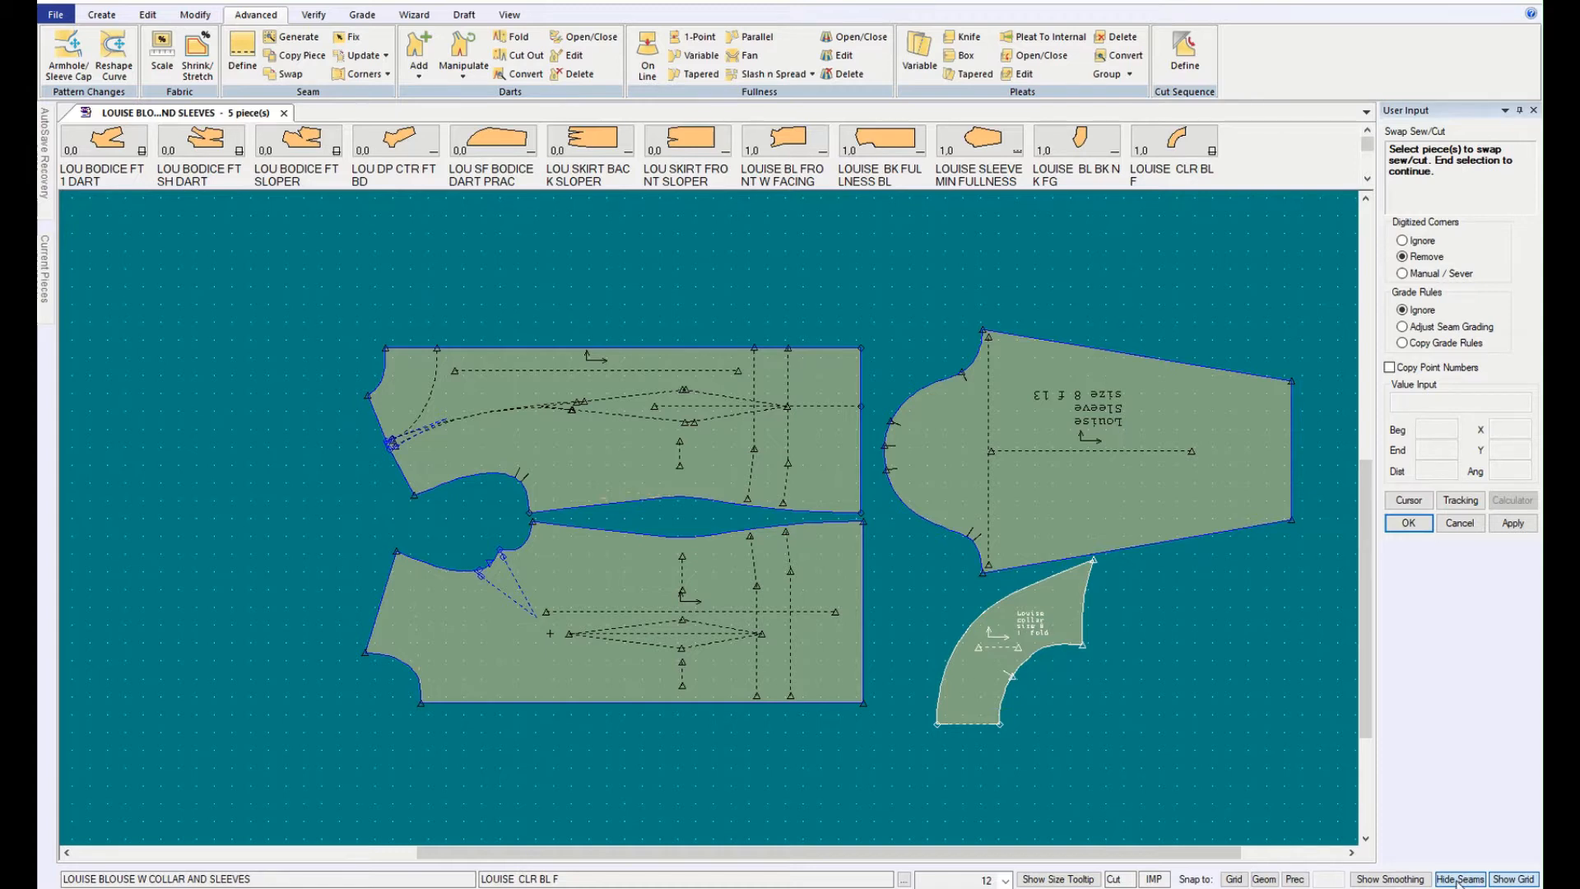
click(1459, 879)
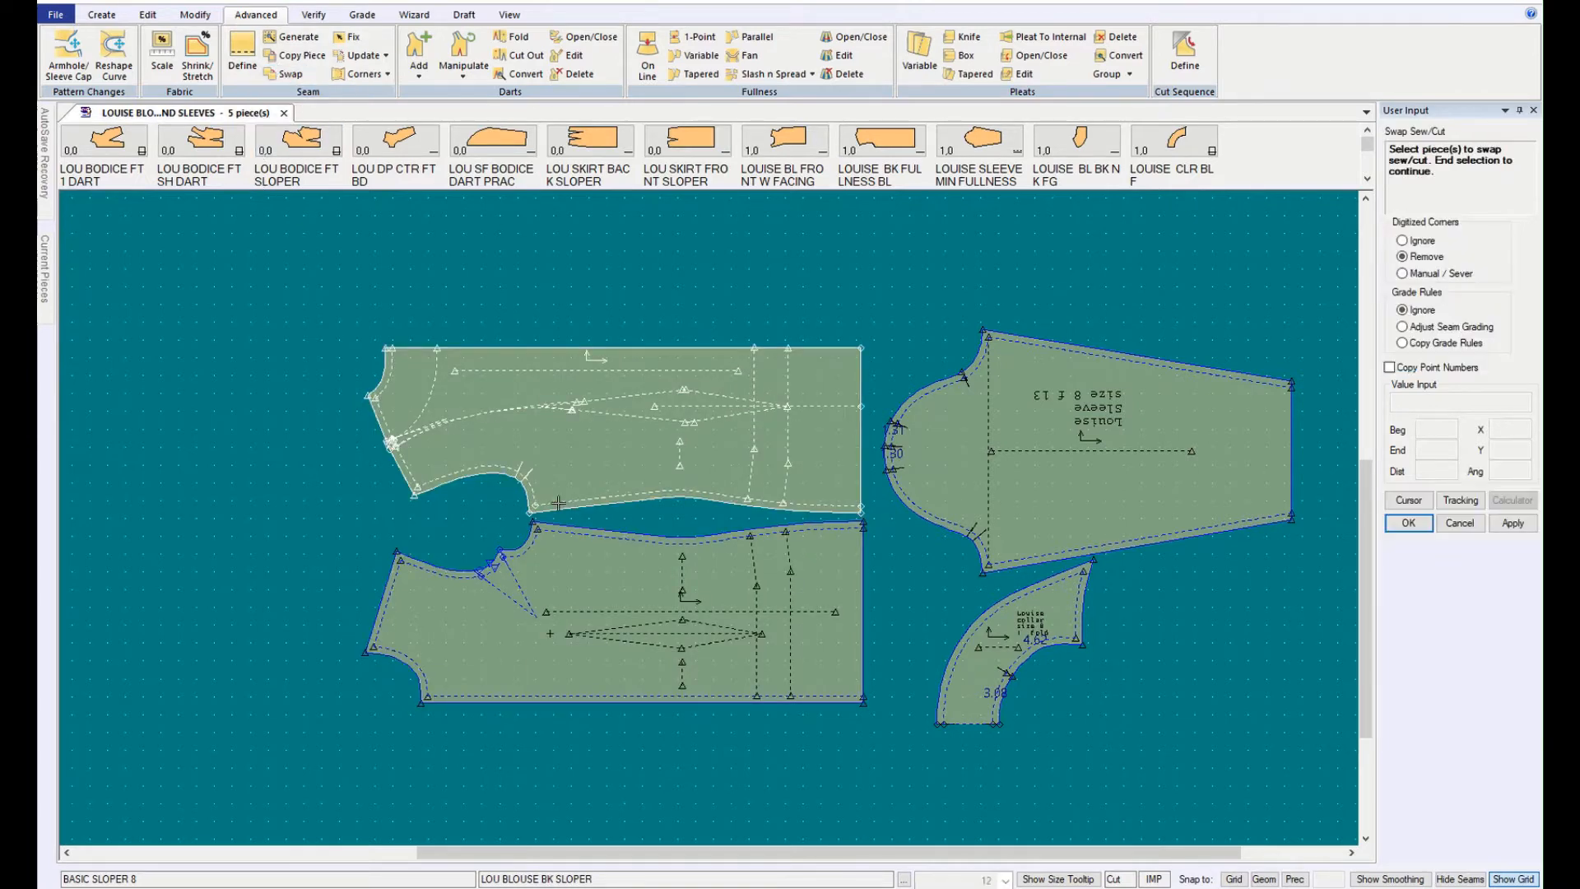
Step: Swap the front, back, sleeve and collar from their cut lines back to their sew lines
click(570, 571)
click(610, 483)
click(1007, 483)
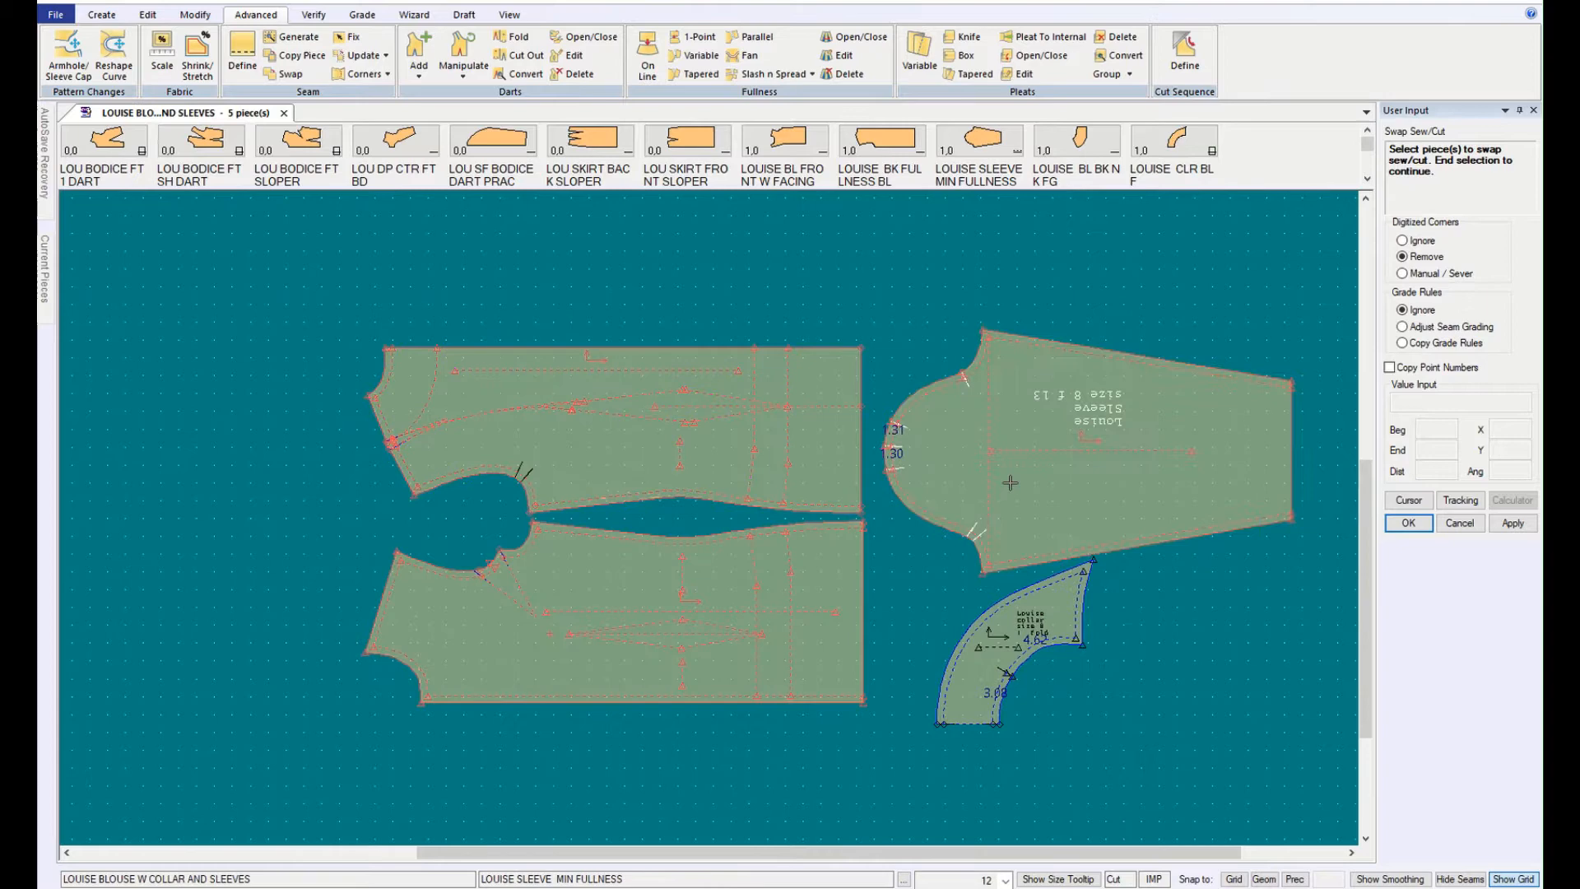
click(986, 631)
right_click(1144, 731)
click(1143, 731)
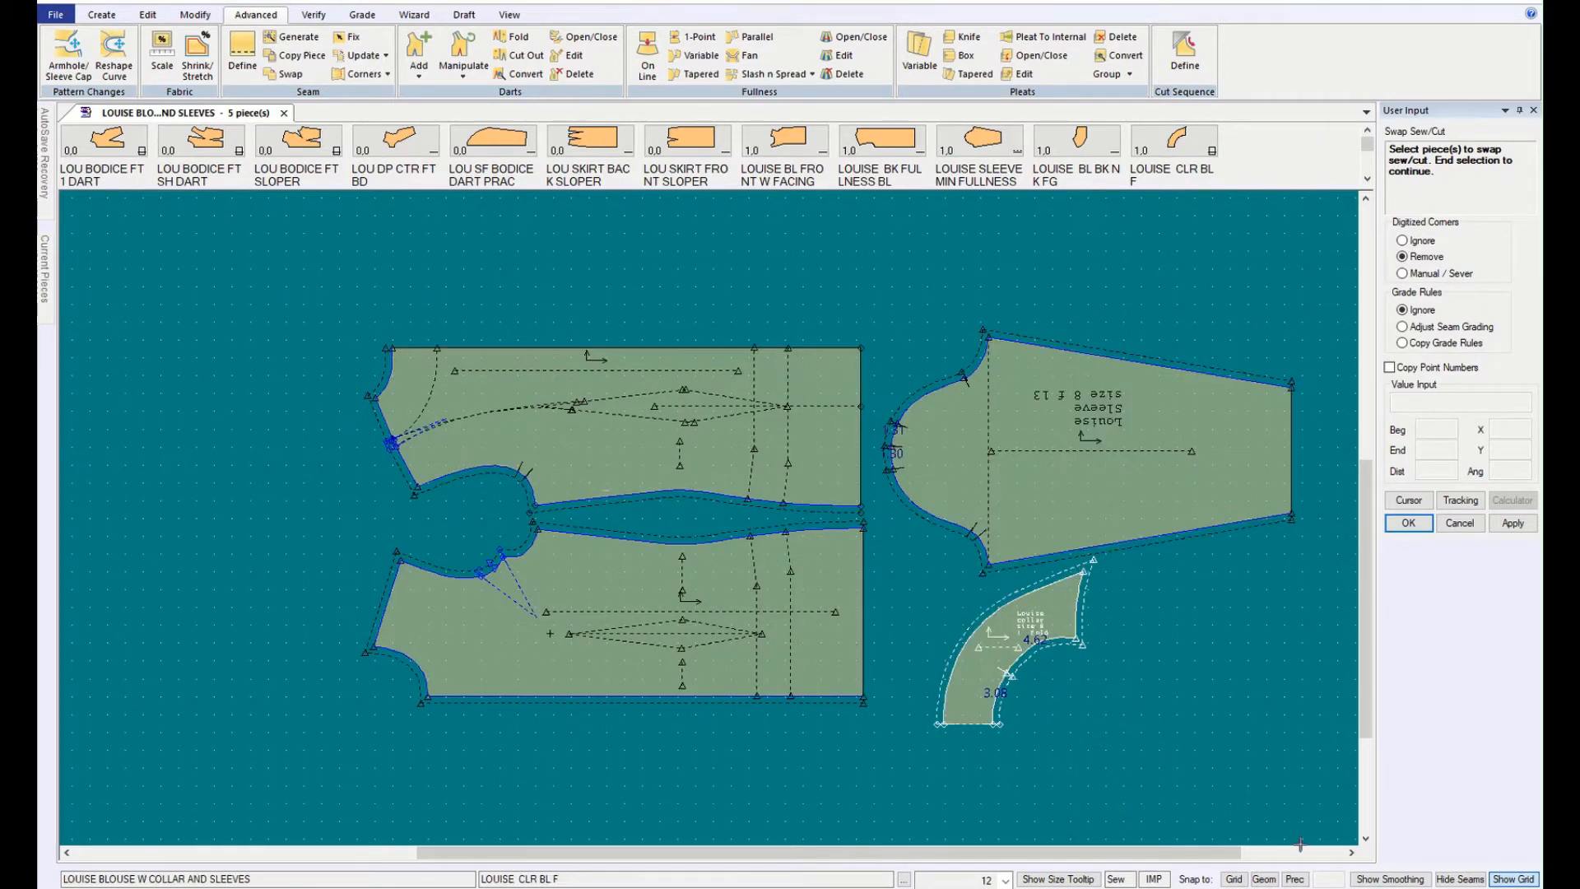
Step: Hide the seam lines and measure the sew lines of the front shoulder, back armhole, collar neckline, and back and front necklines
click(1460, 878)
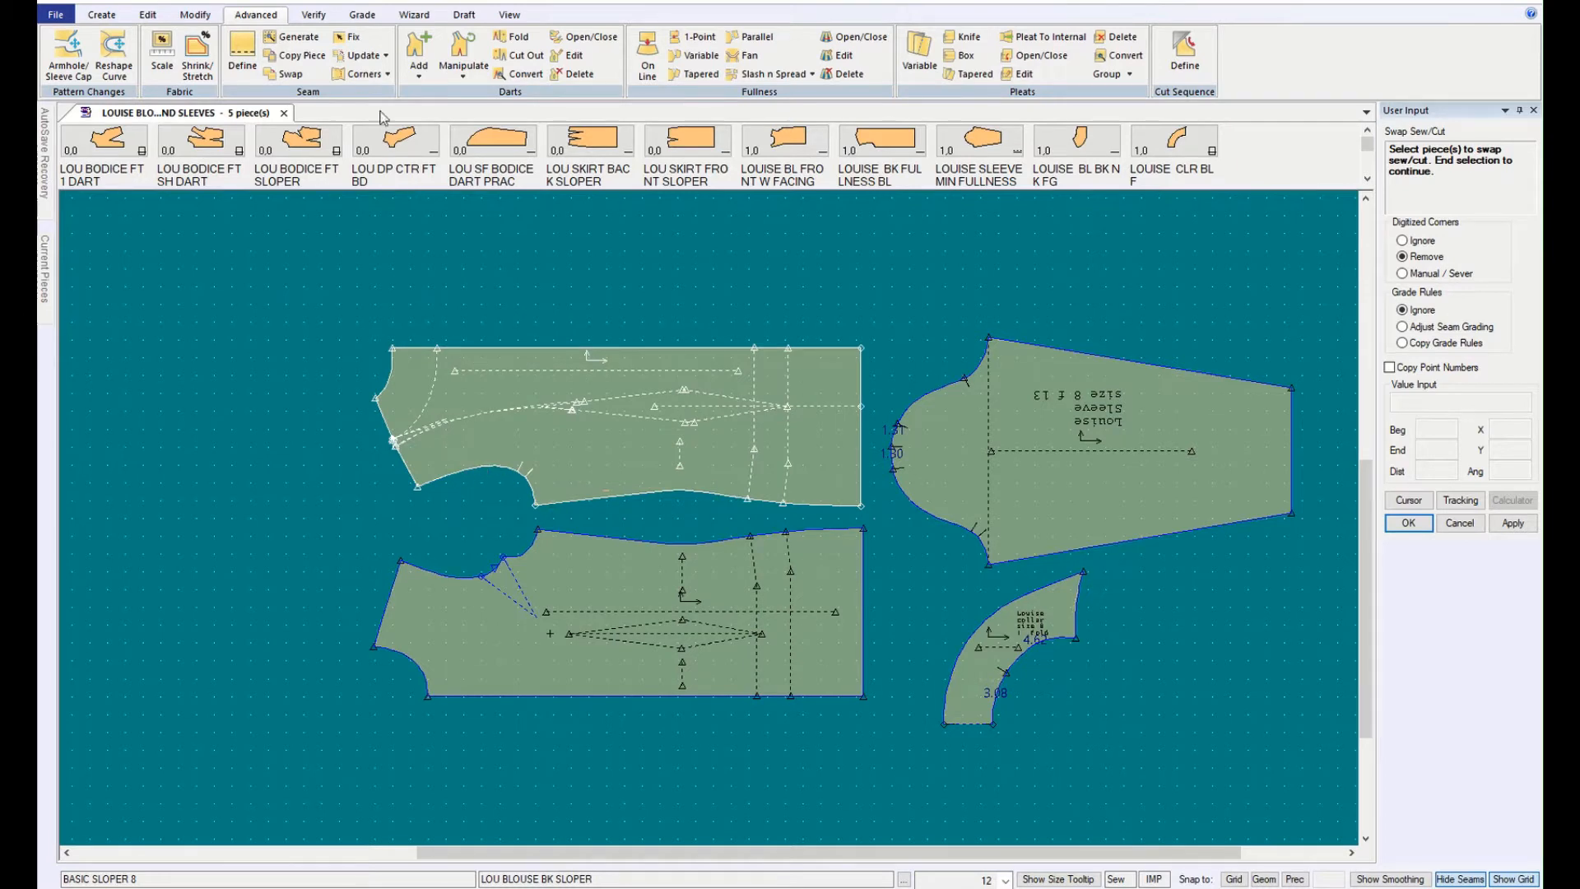
click(313, 14)
click(416, 54)
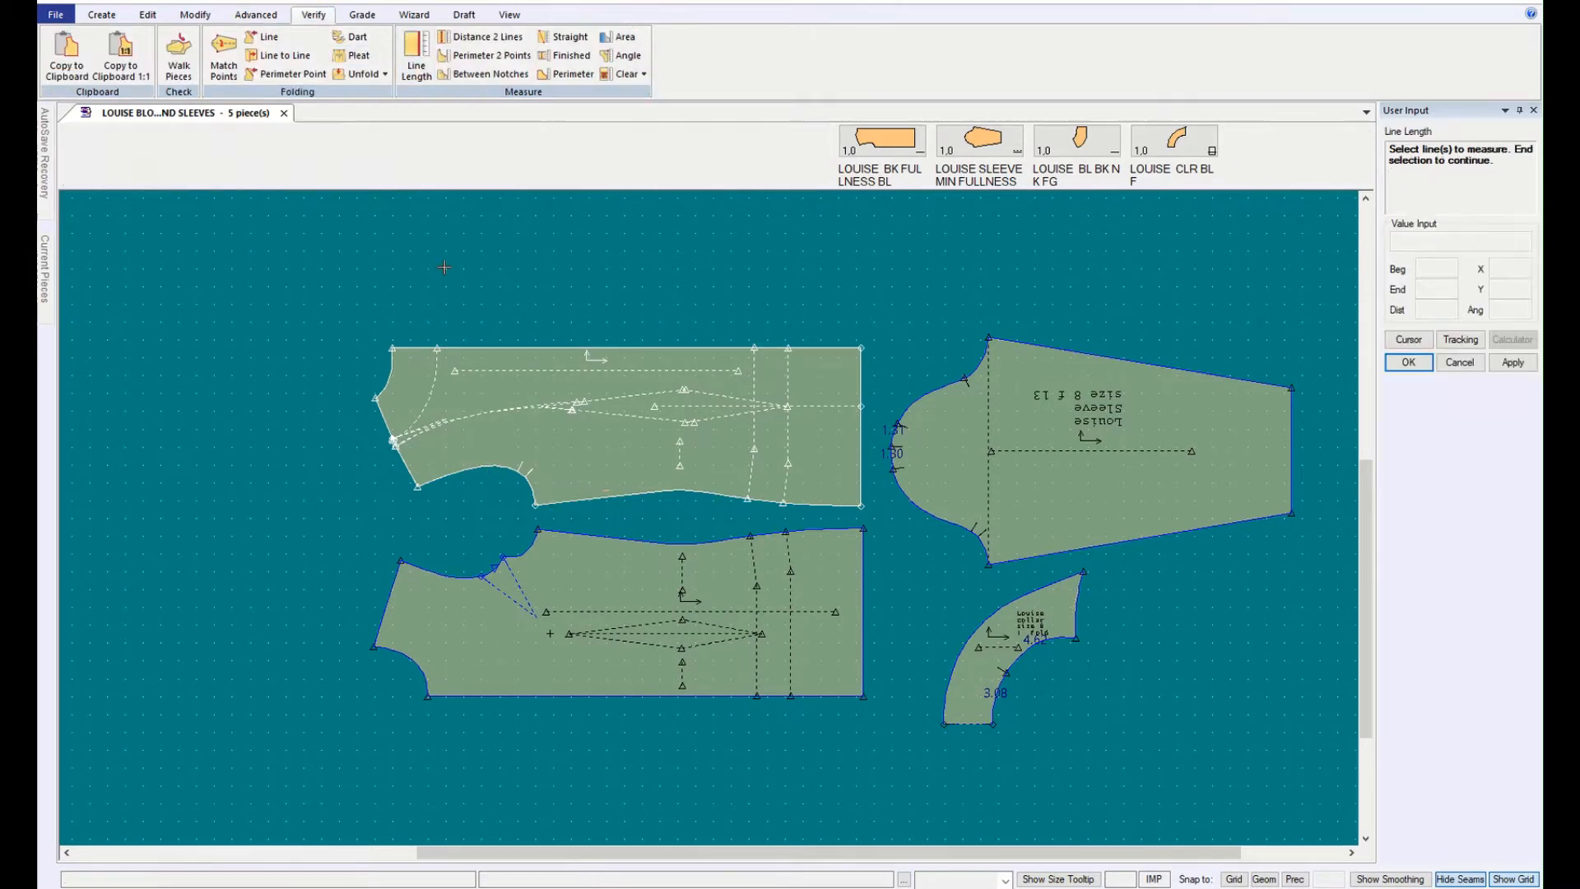
click(389, 606)
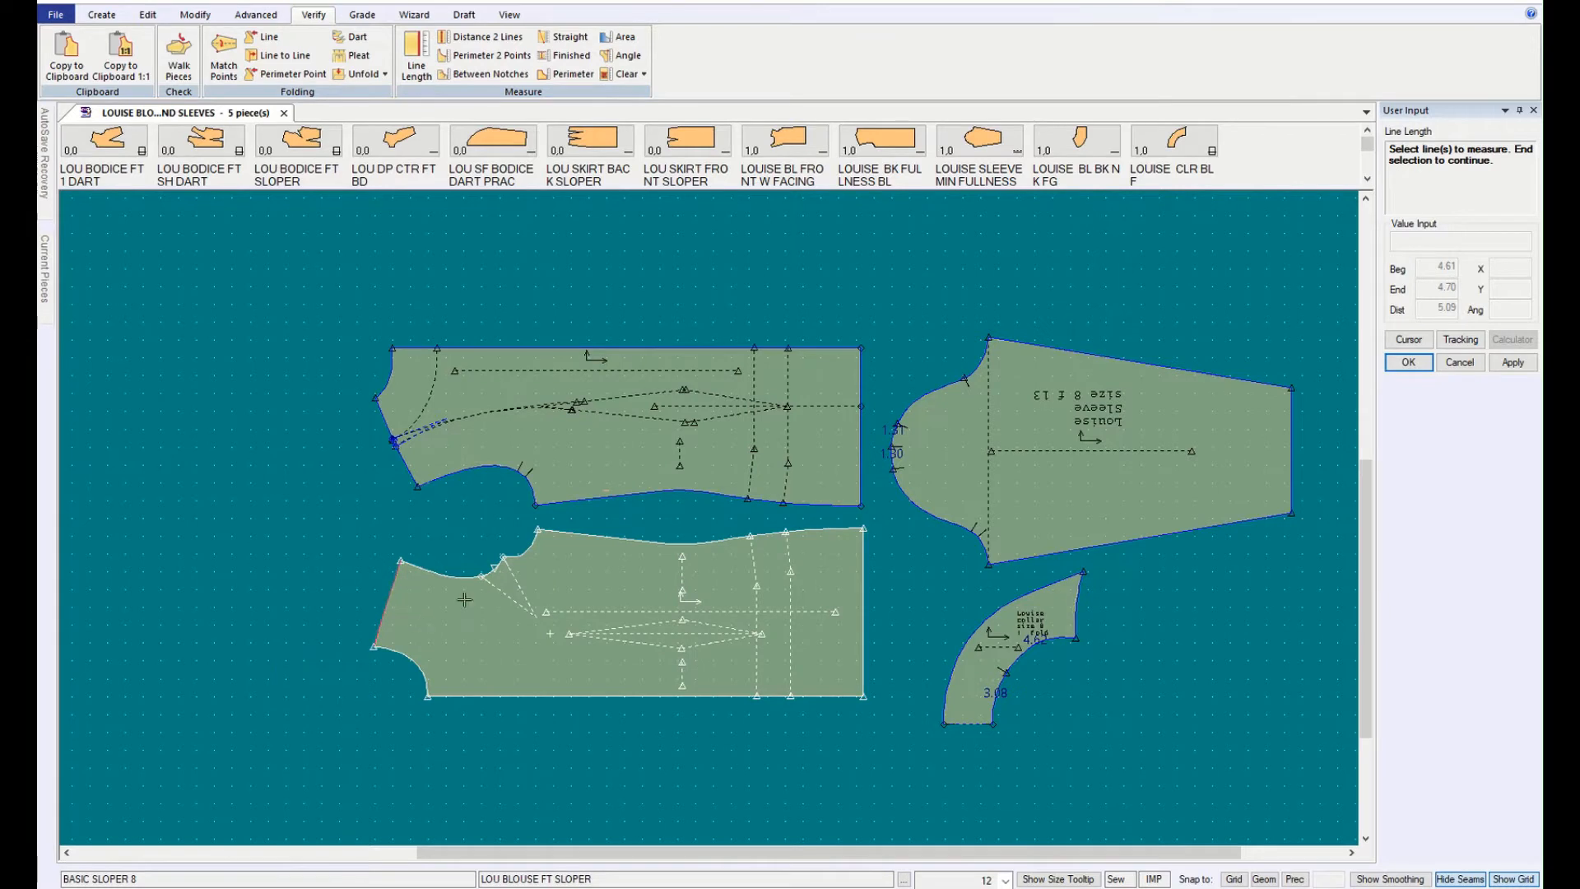
click(474, 471)
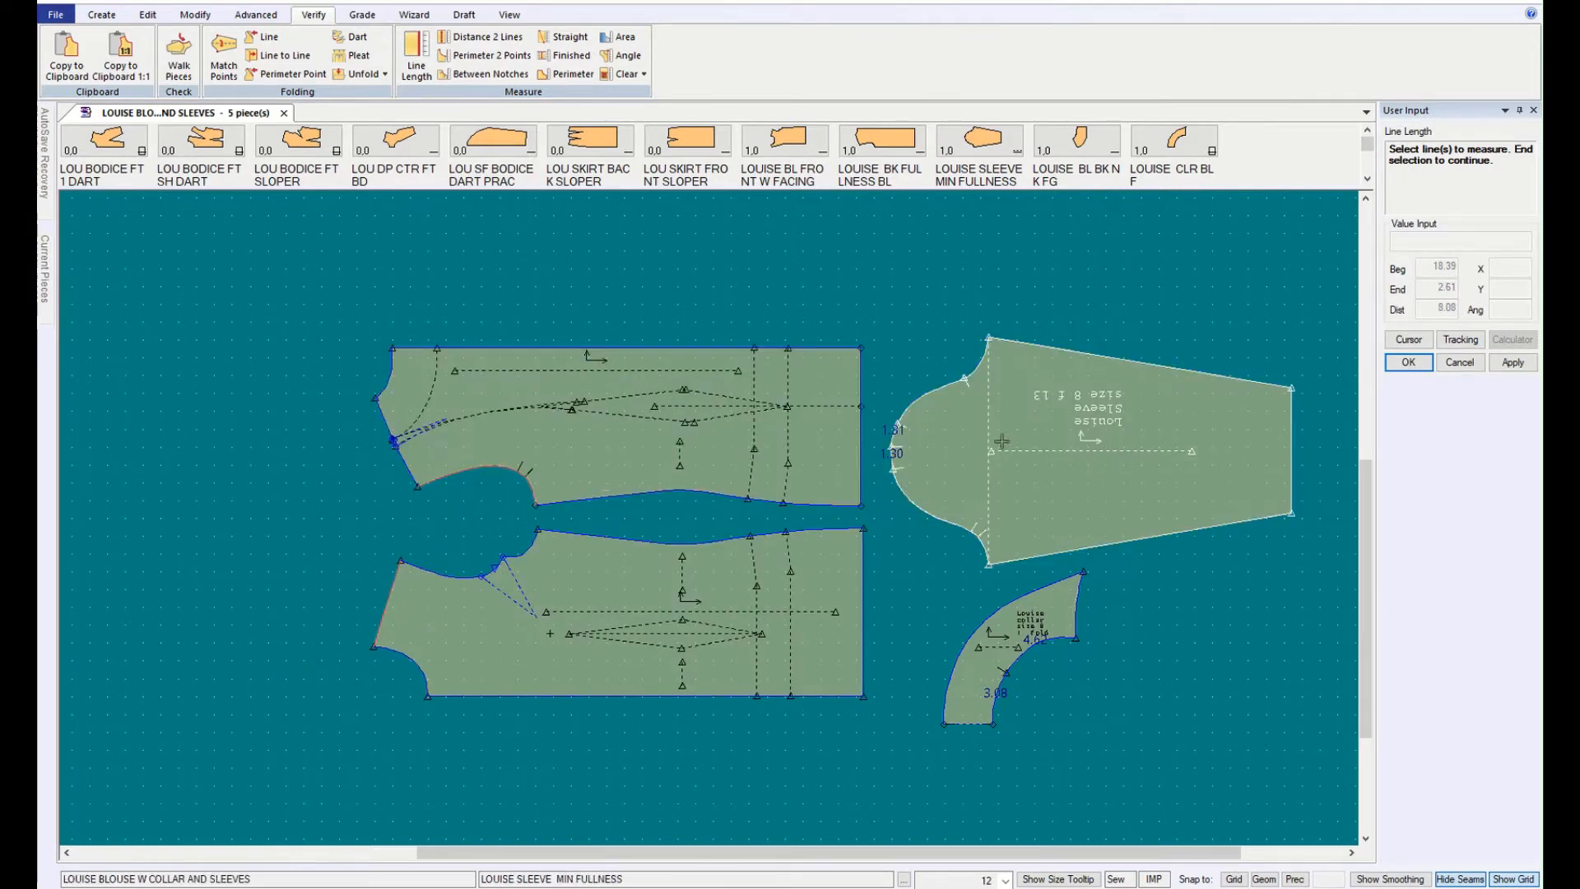
click(1011, 665)
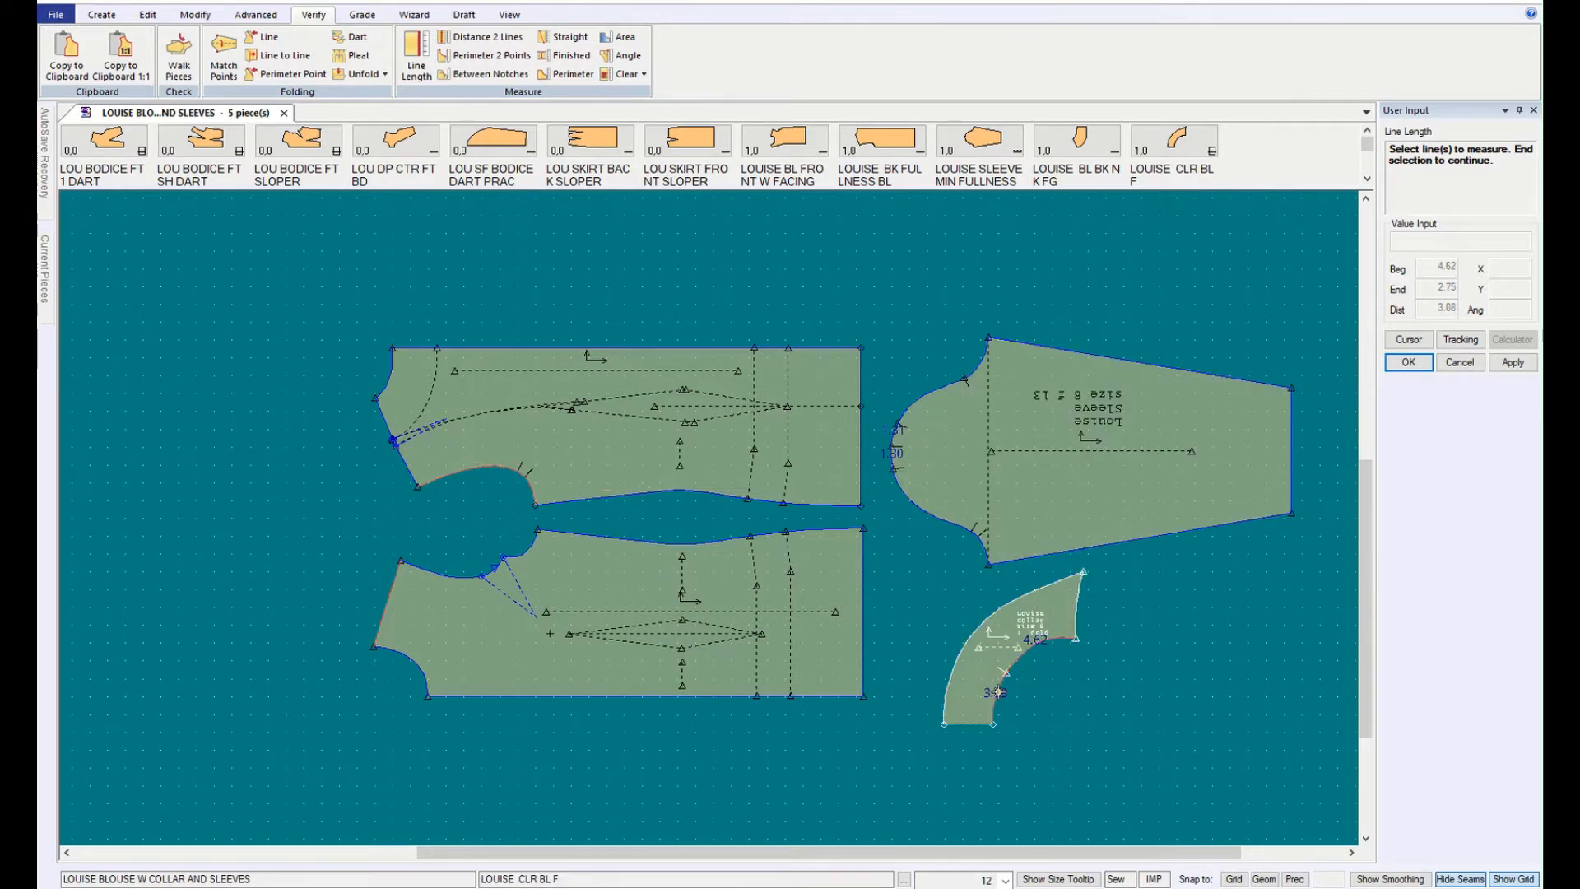
click(1000, 686)
click(1013, 659)
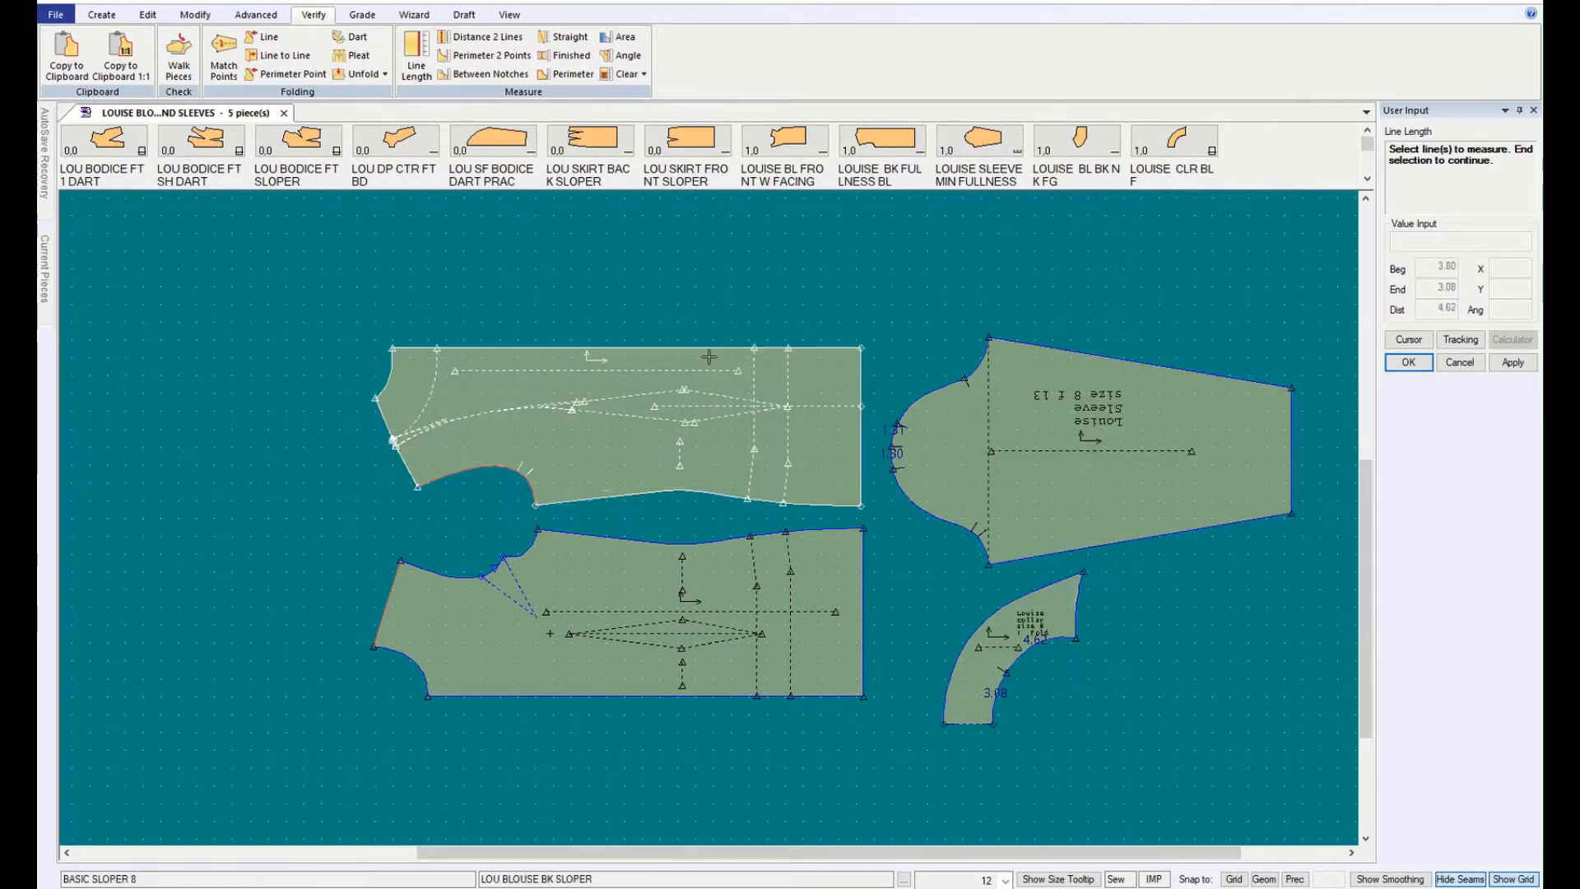
click(385, 381)
click(413, 661)
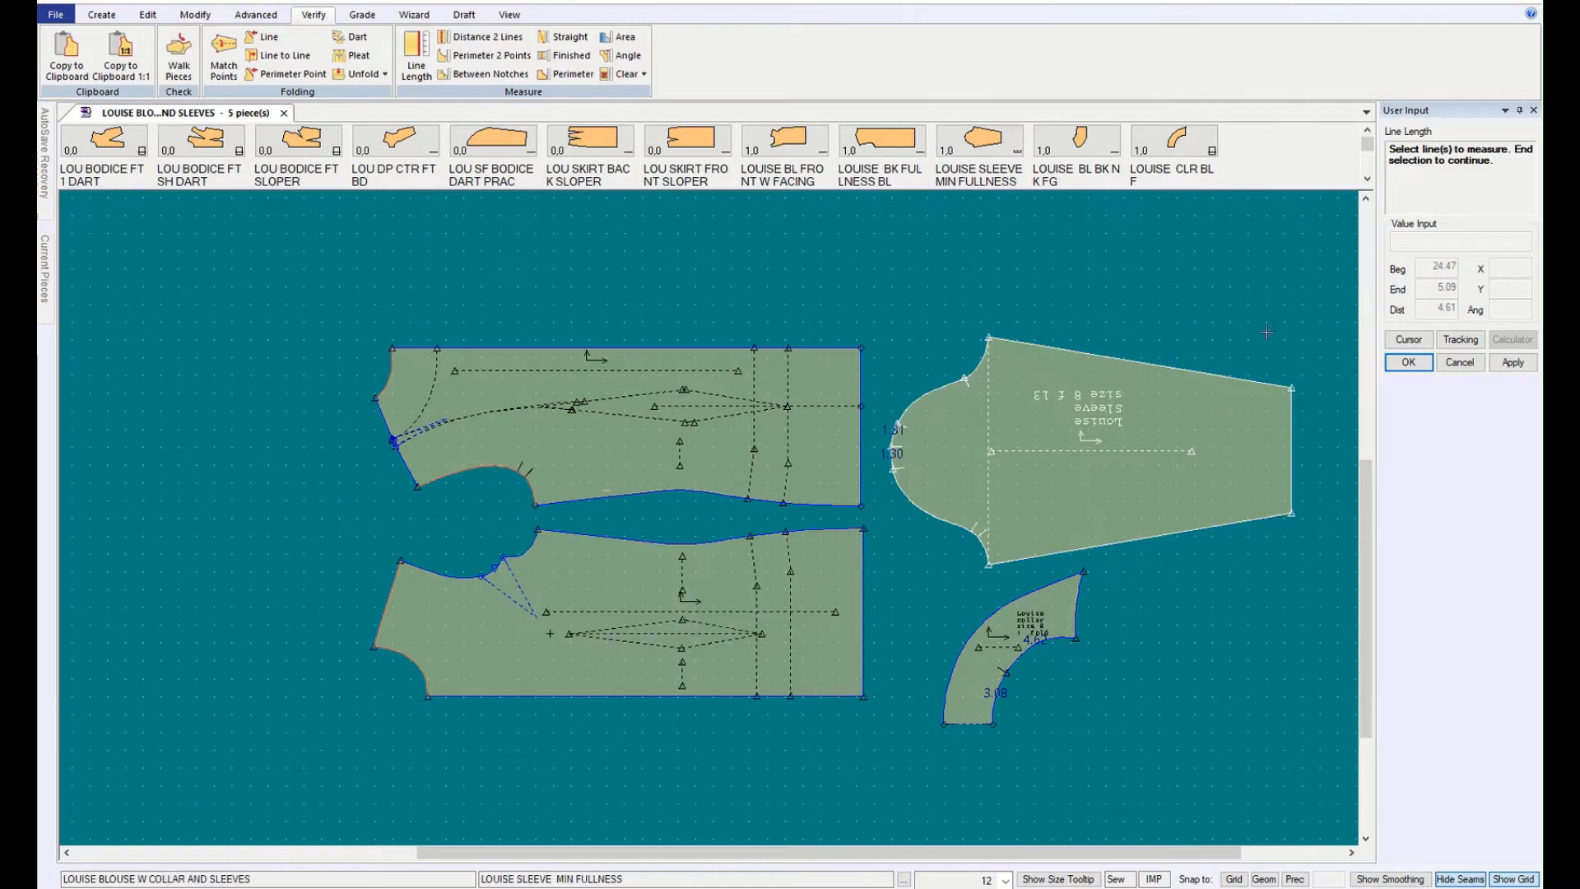
click(1407, 362)
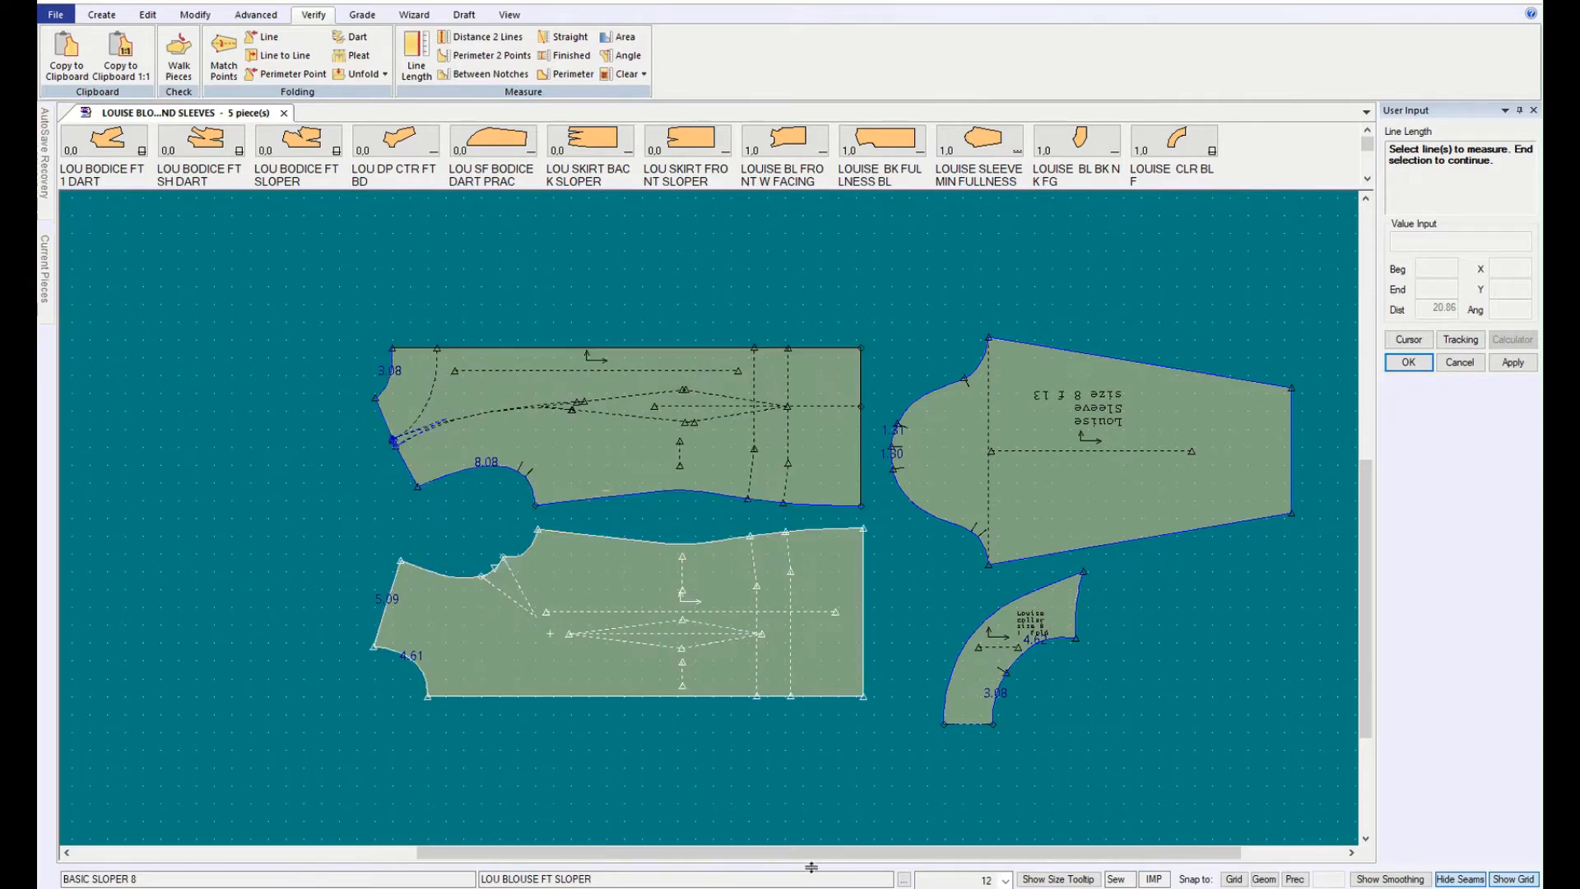
Step: Show the seam lines and swap the front, back, sleeve and collar from their sew lines to their cut lines
click(1462, 879)
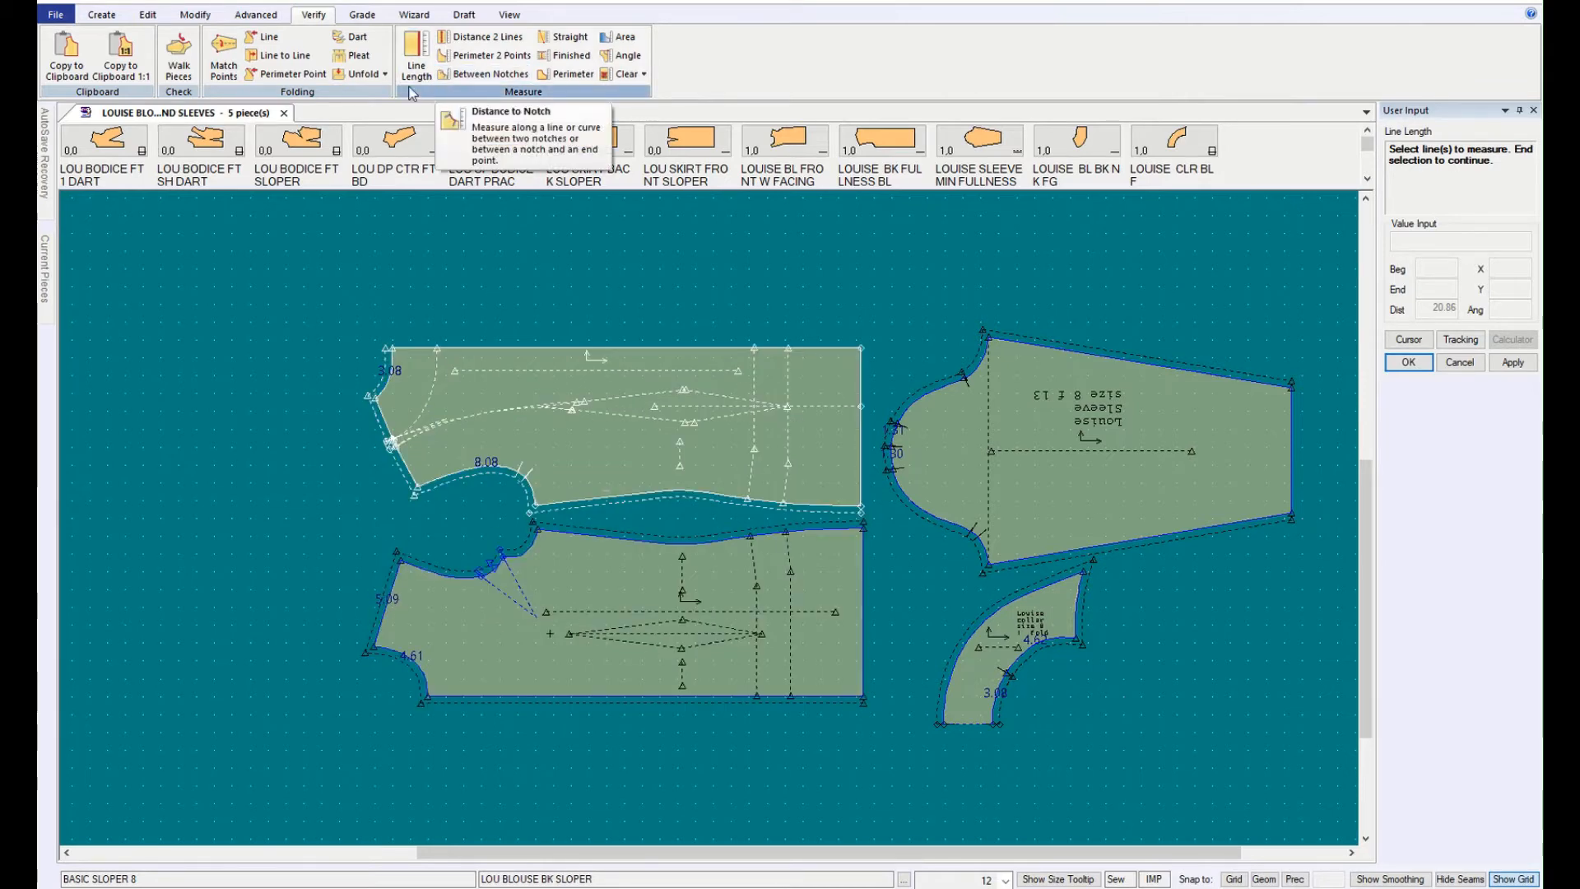
click(256, 15)
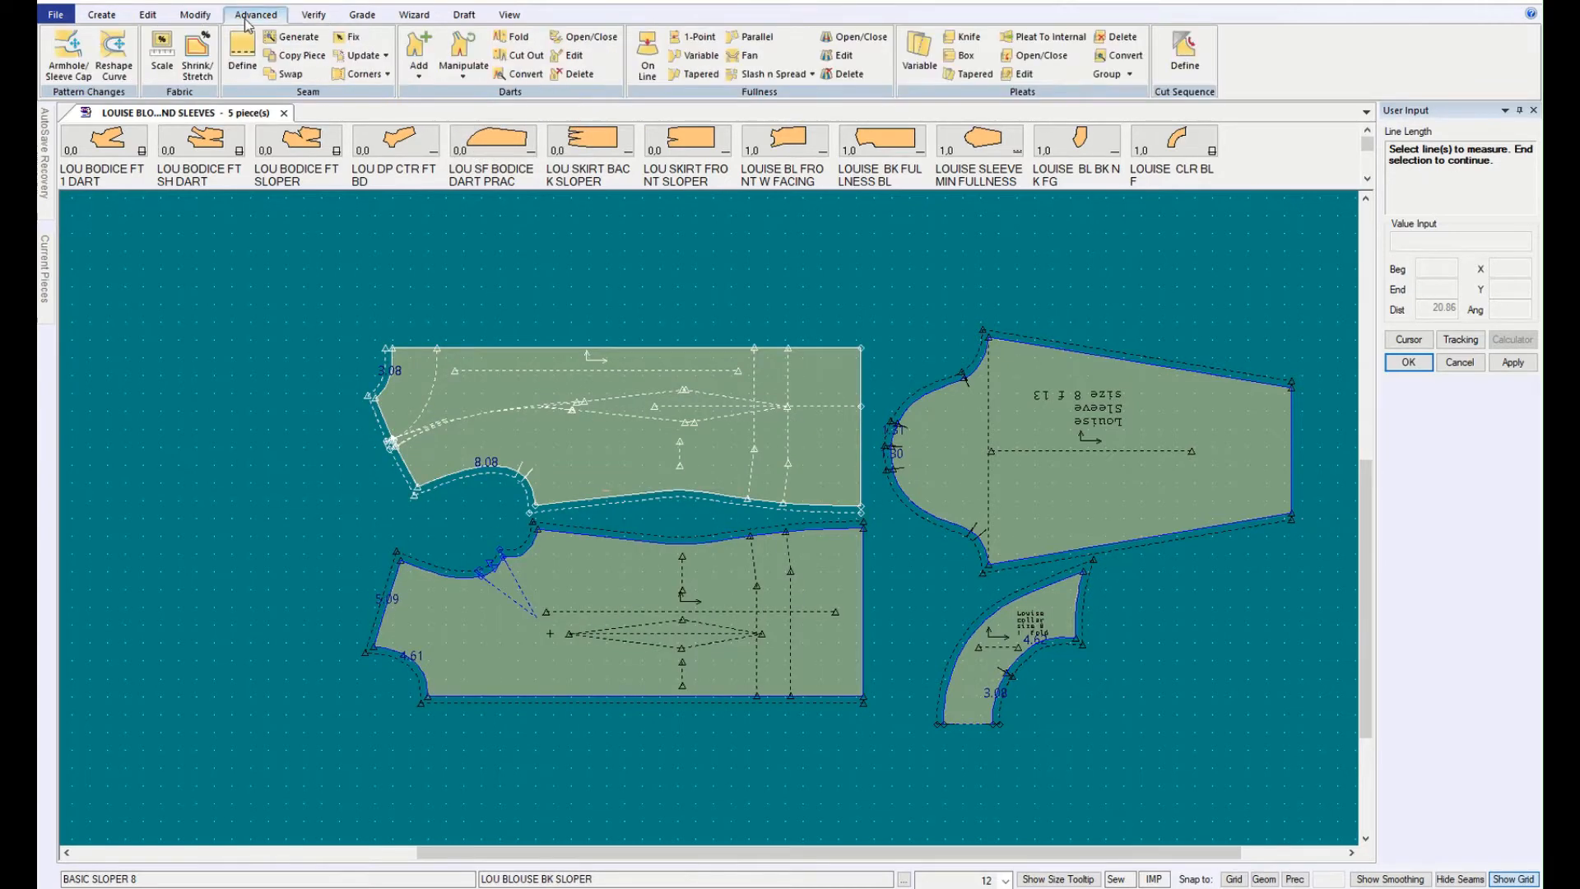
click(281, 74)
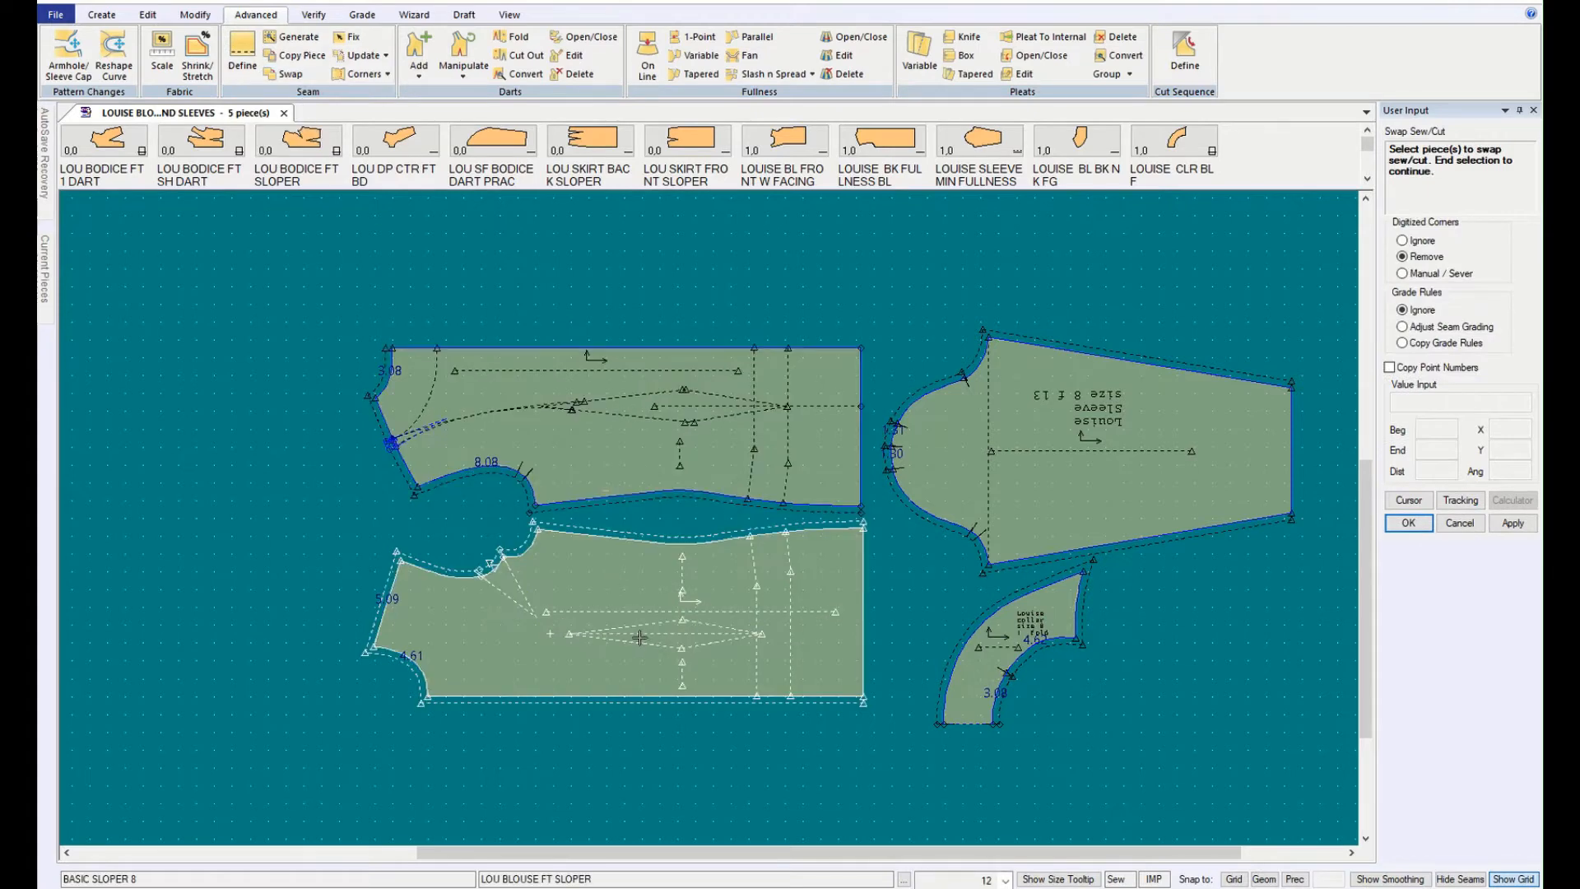
click(575, 574)
click(625, 428)
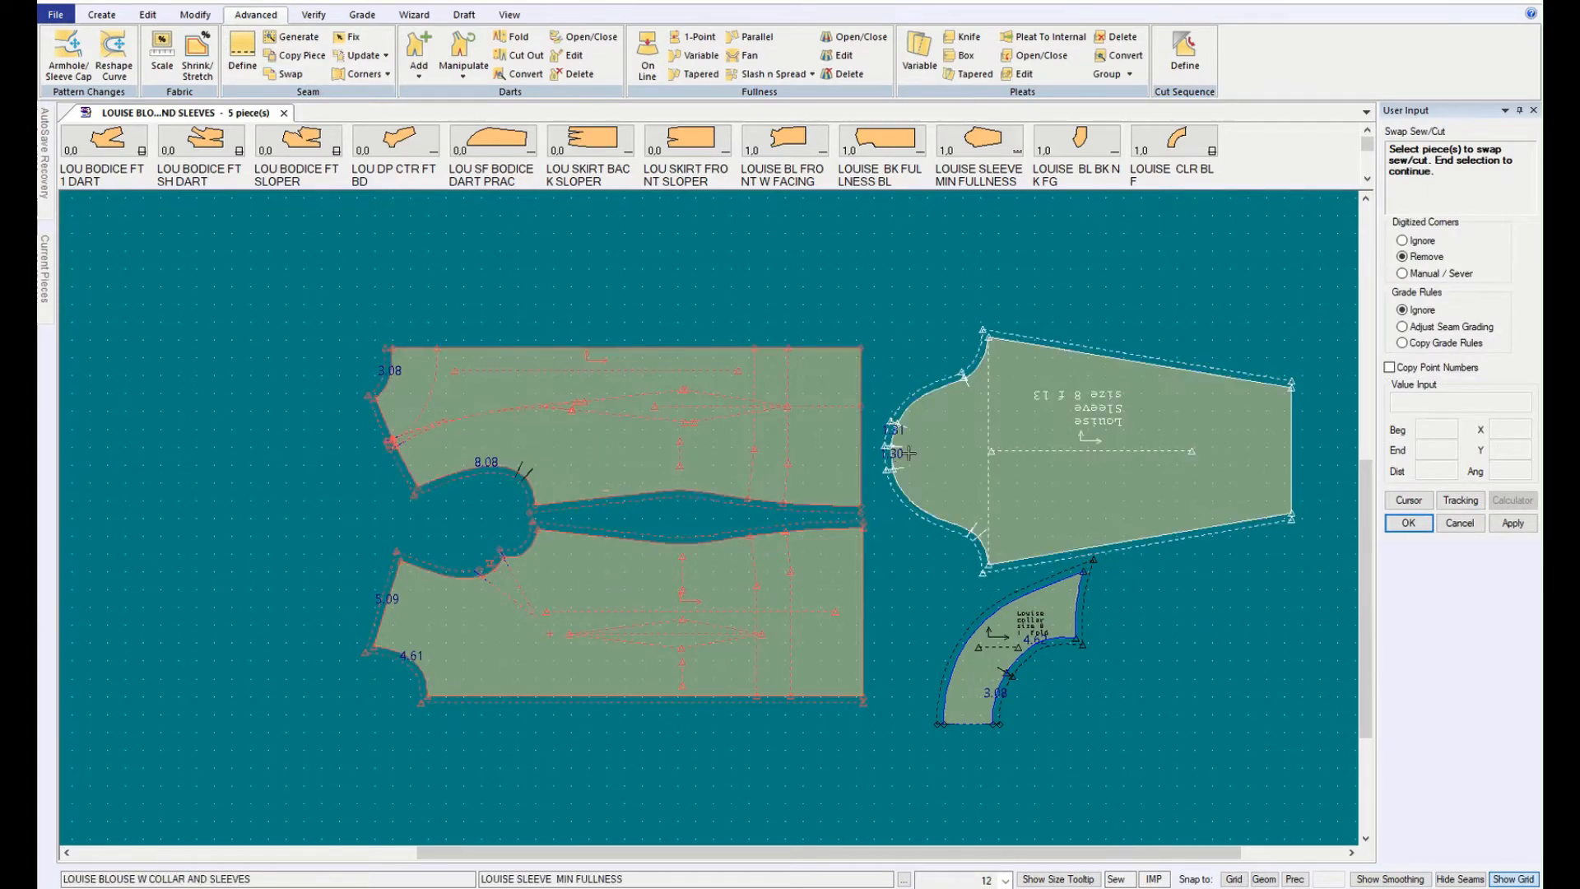
click(1135, 460)
click(954, 659)
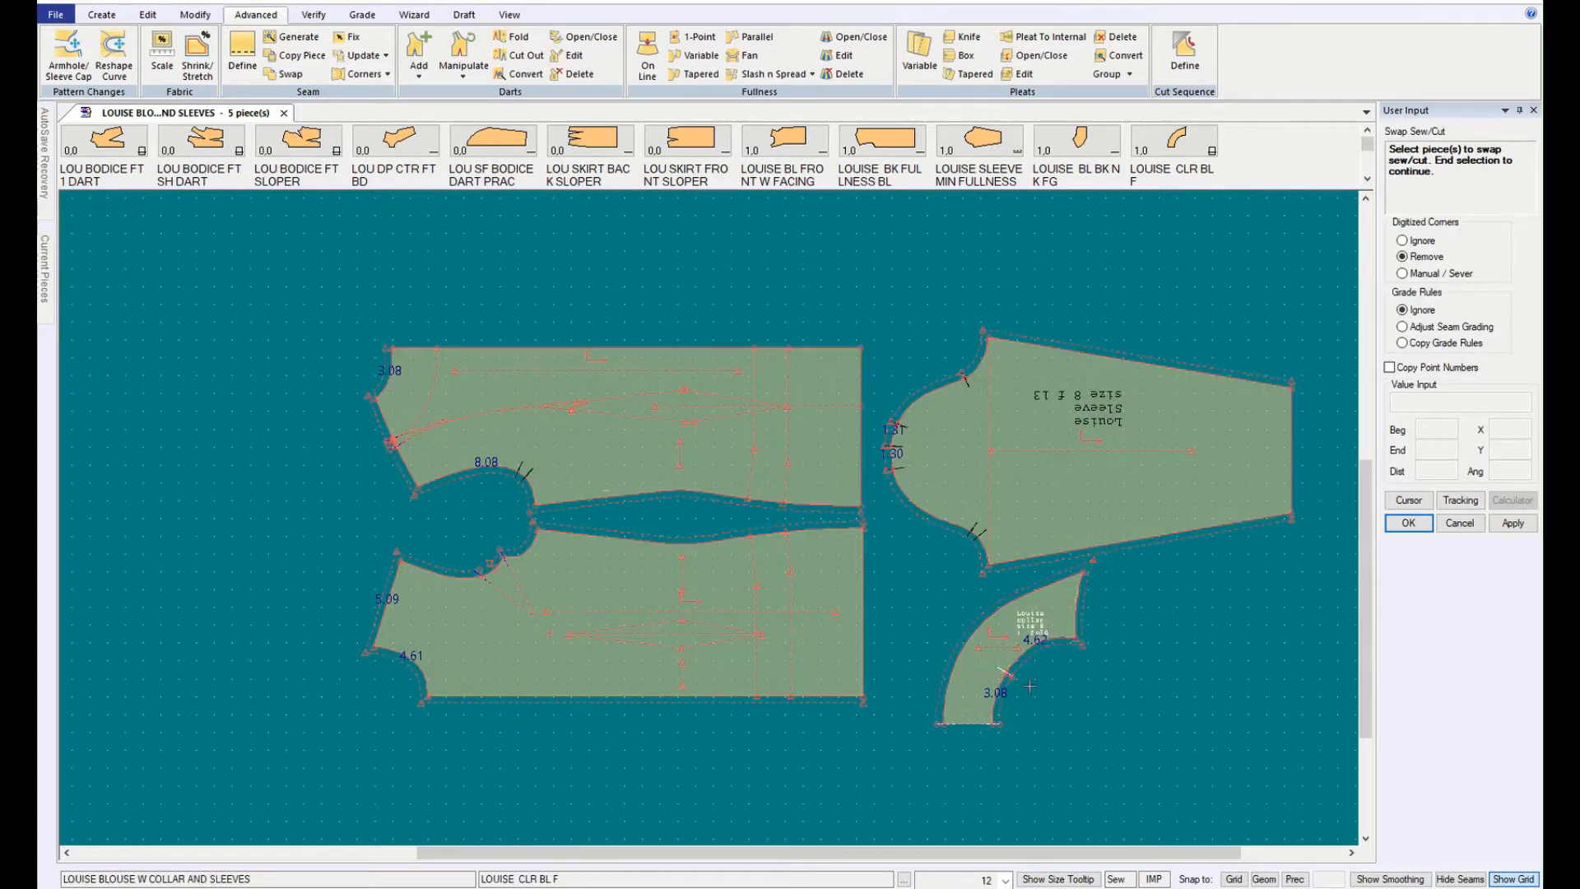
click(1408, 522)
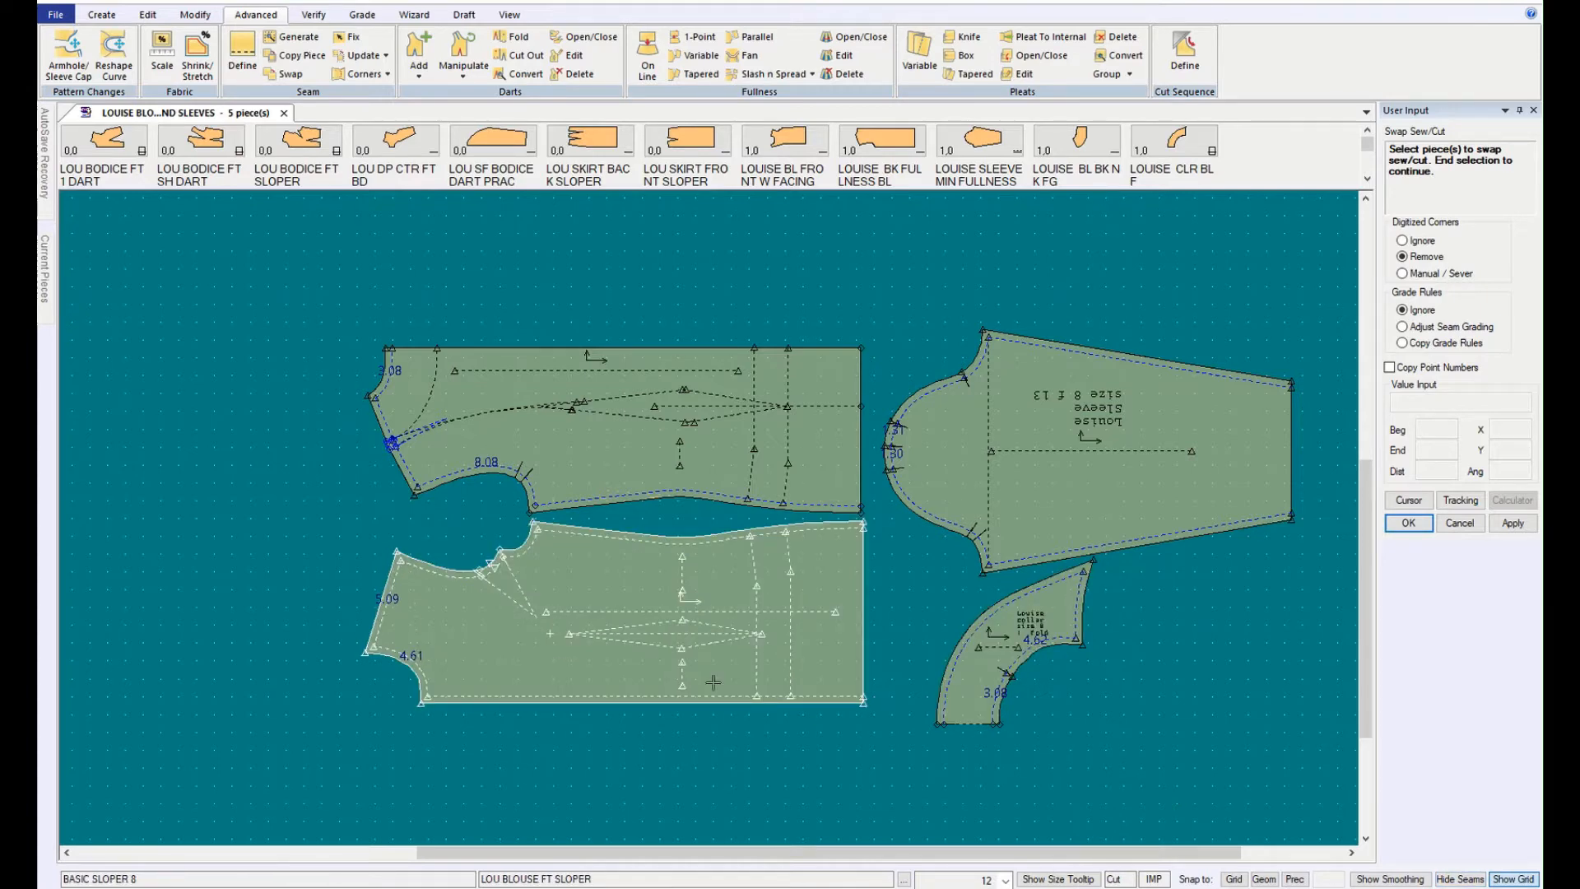
Step: Hide the seam lines and measure the cut lines of the front shoulder, both back shoulder segments and the back neckline
click(1460, 879)
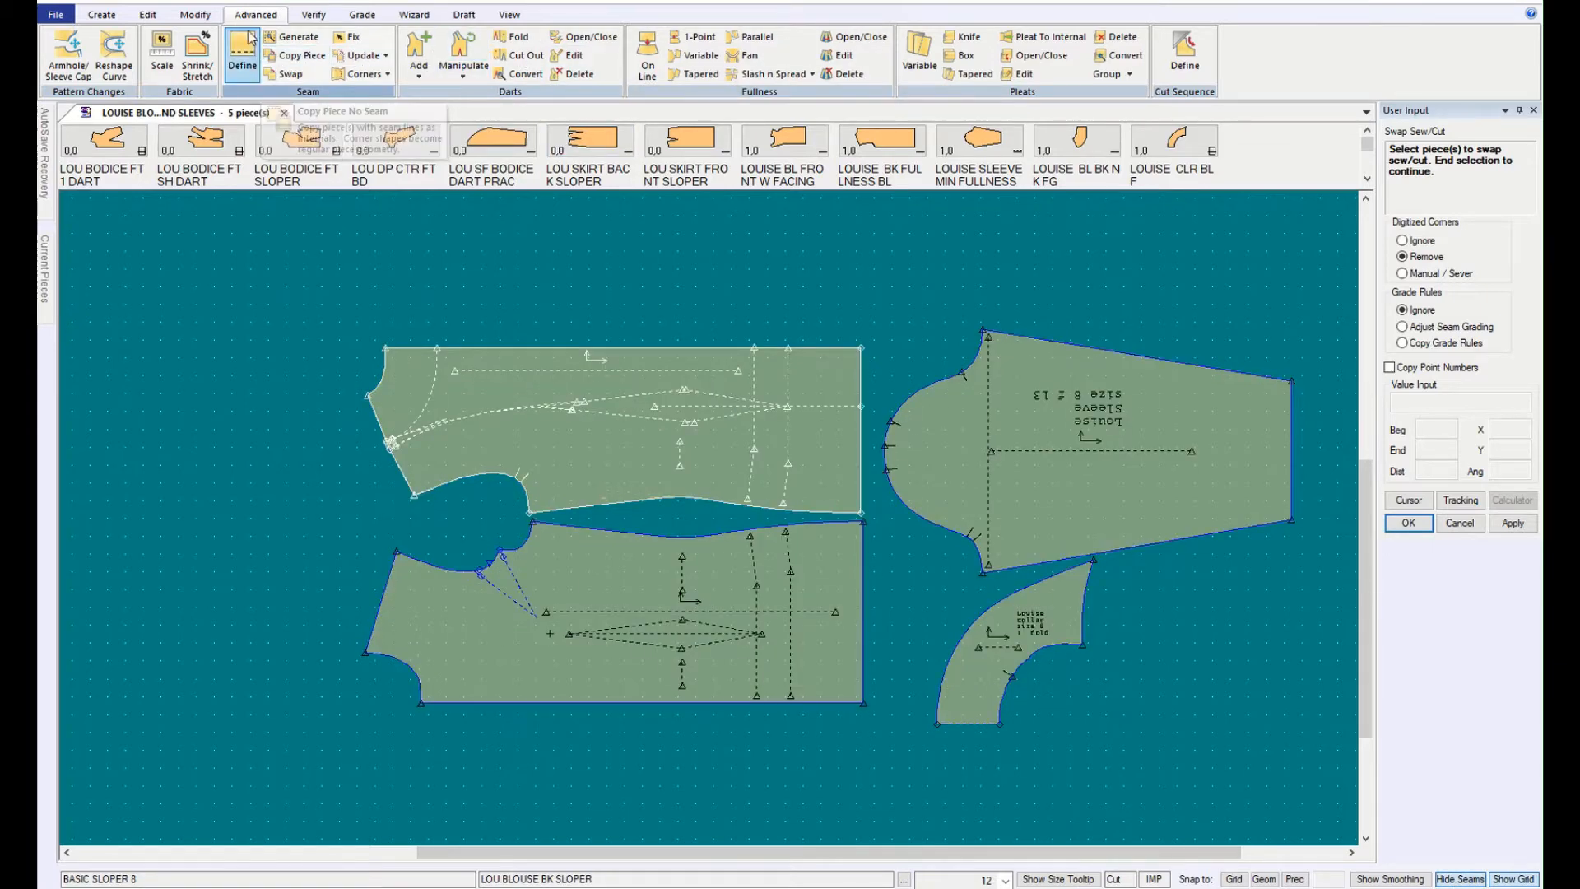
click(313, 15)
click(416, 54)
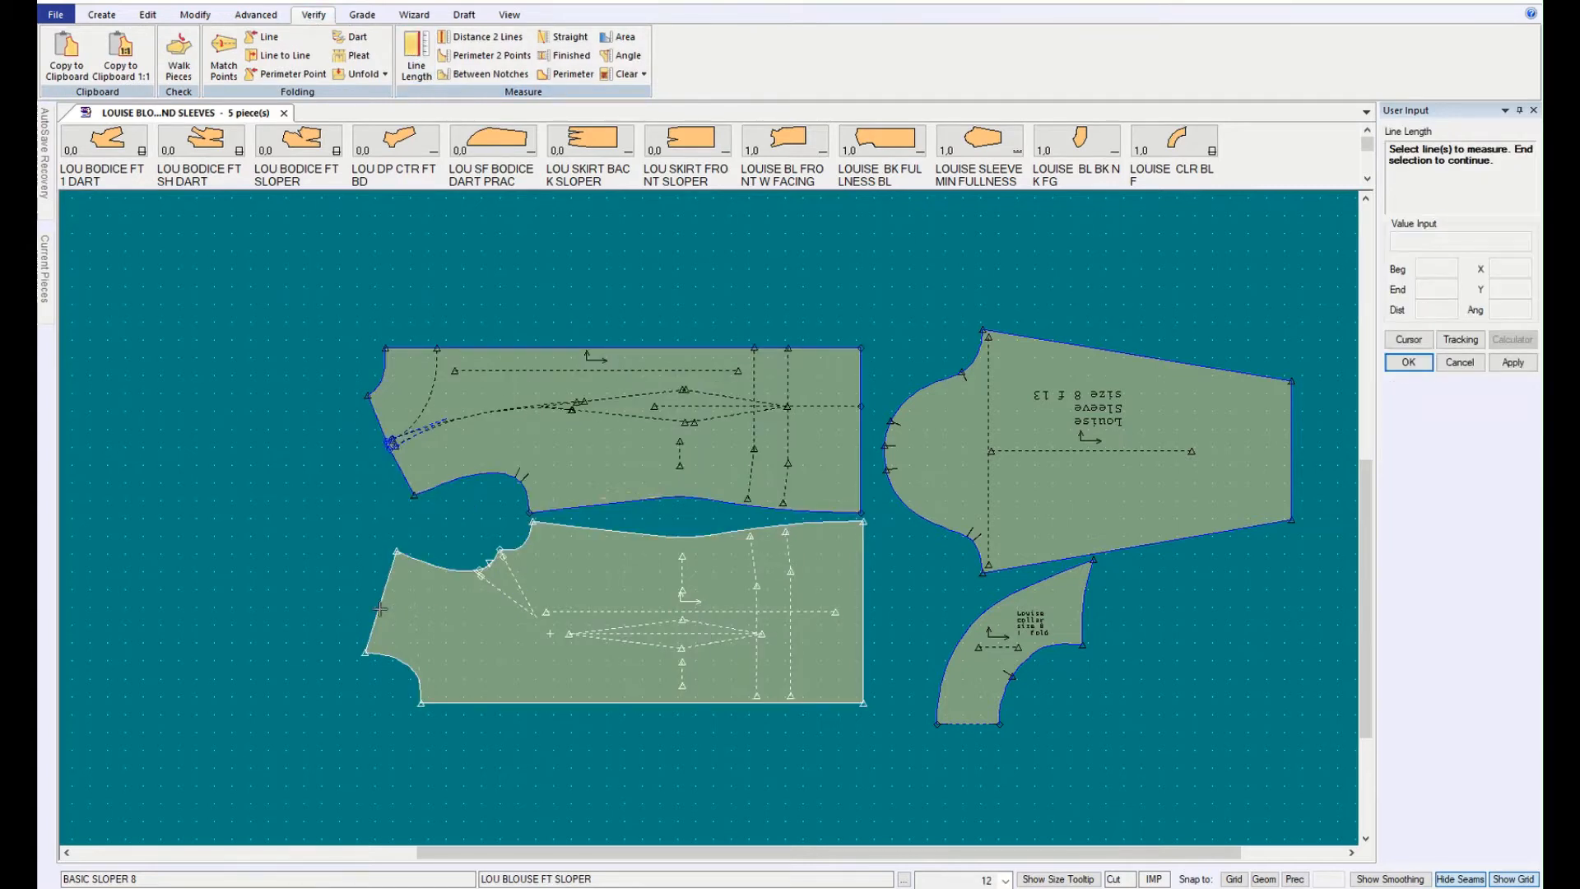
click(396, 446)
click(406, 471)
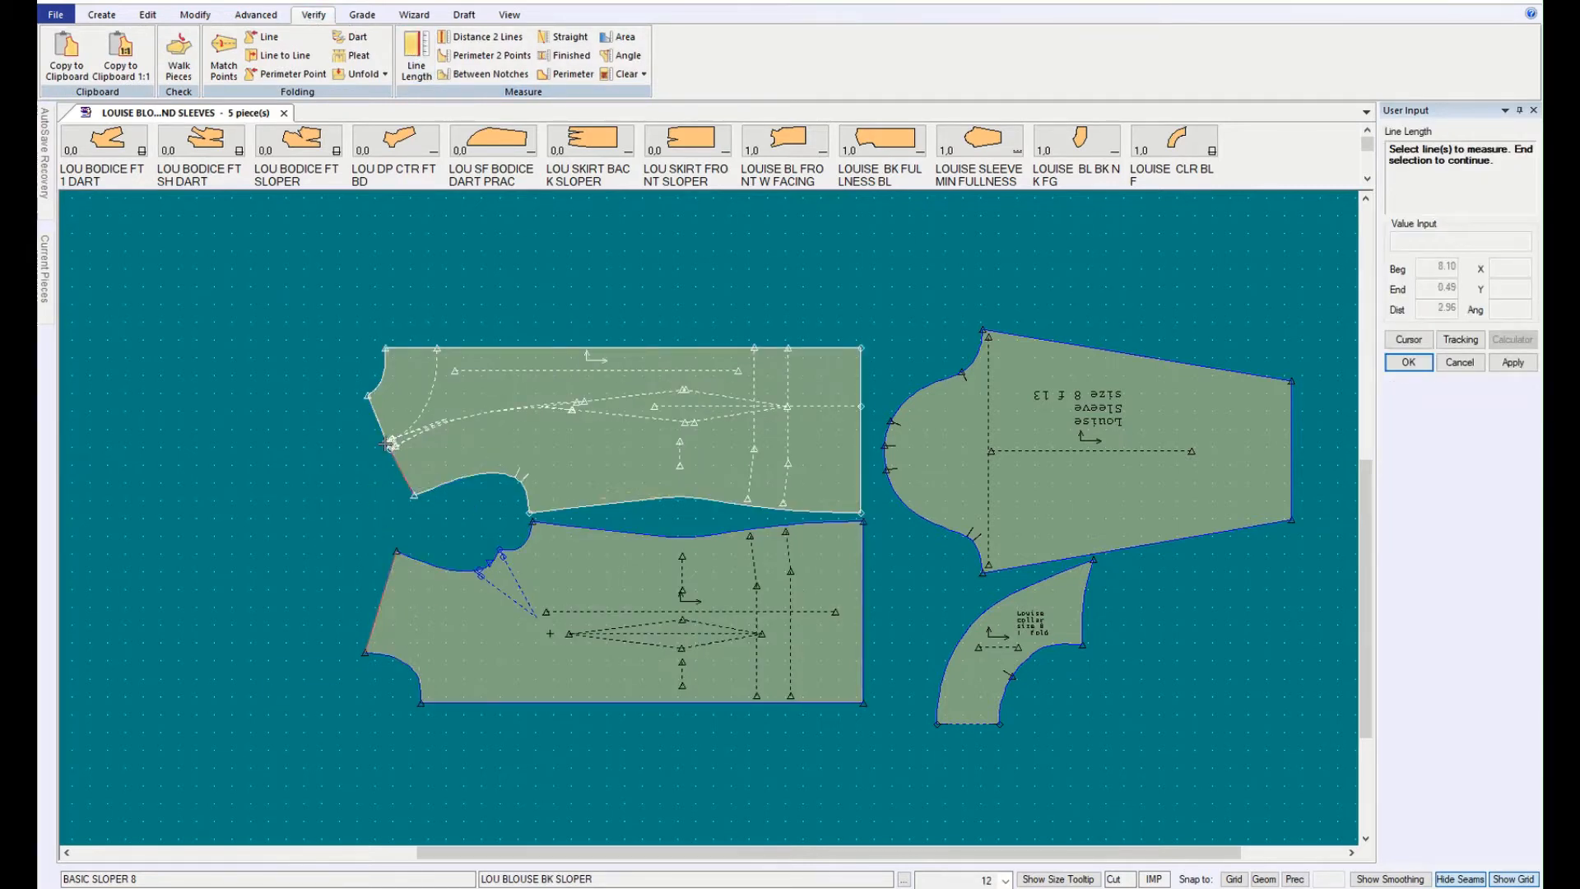
click(379, 418)
click(376, 380)
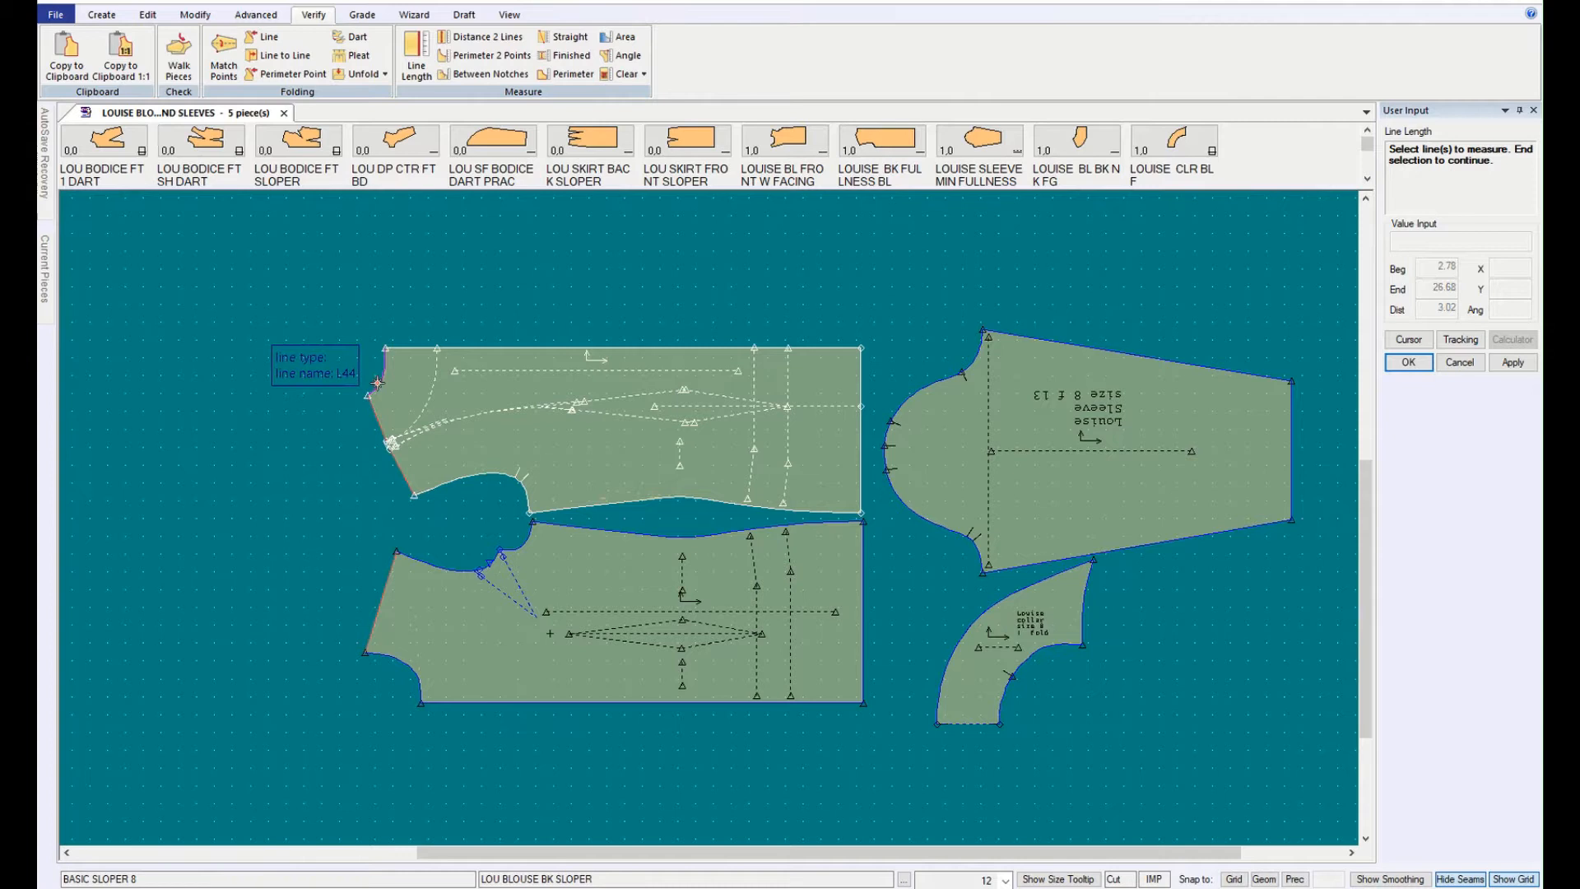
right_click(311, 494)
click(311, 494)
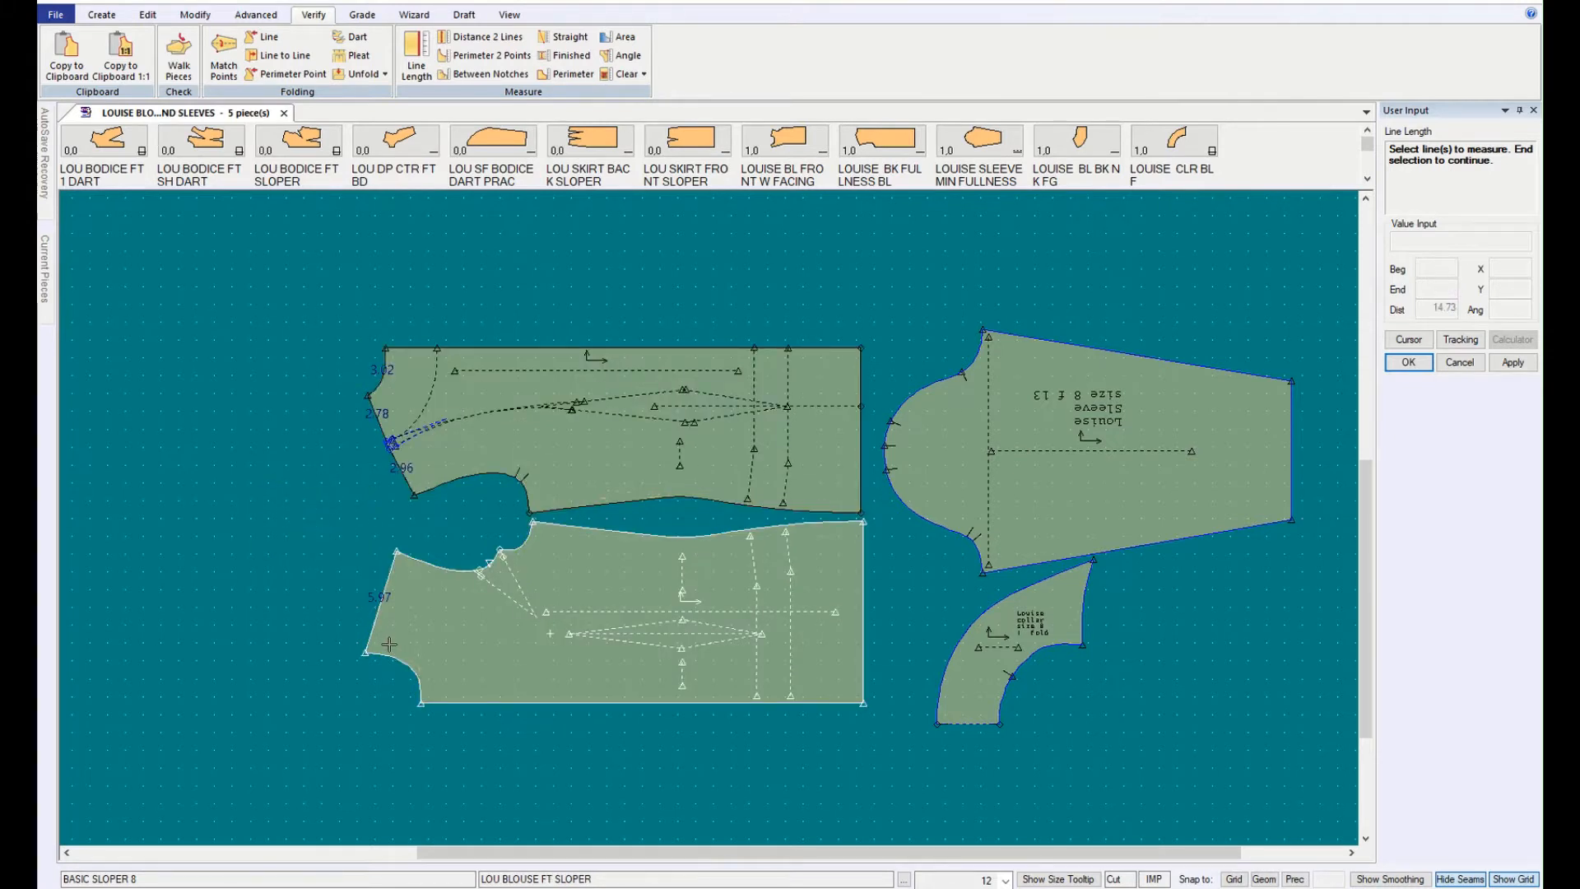
Step: Show the seam lines and compare the cut and sew line lengths on the back and front, inspecting the front armhole dart
click(1459, 879)
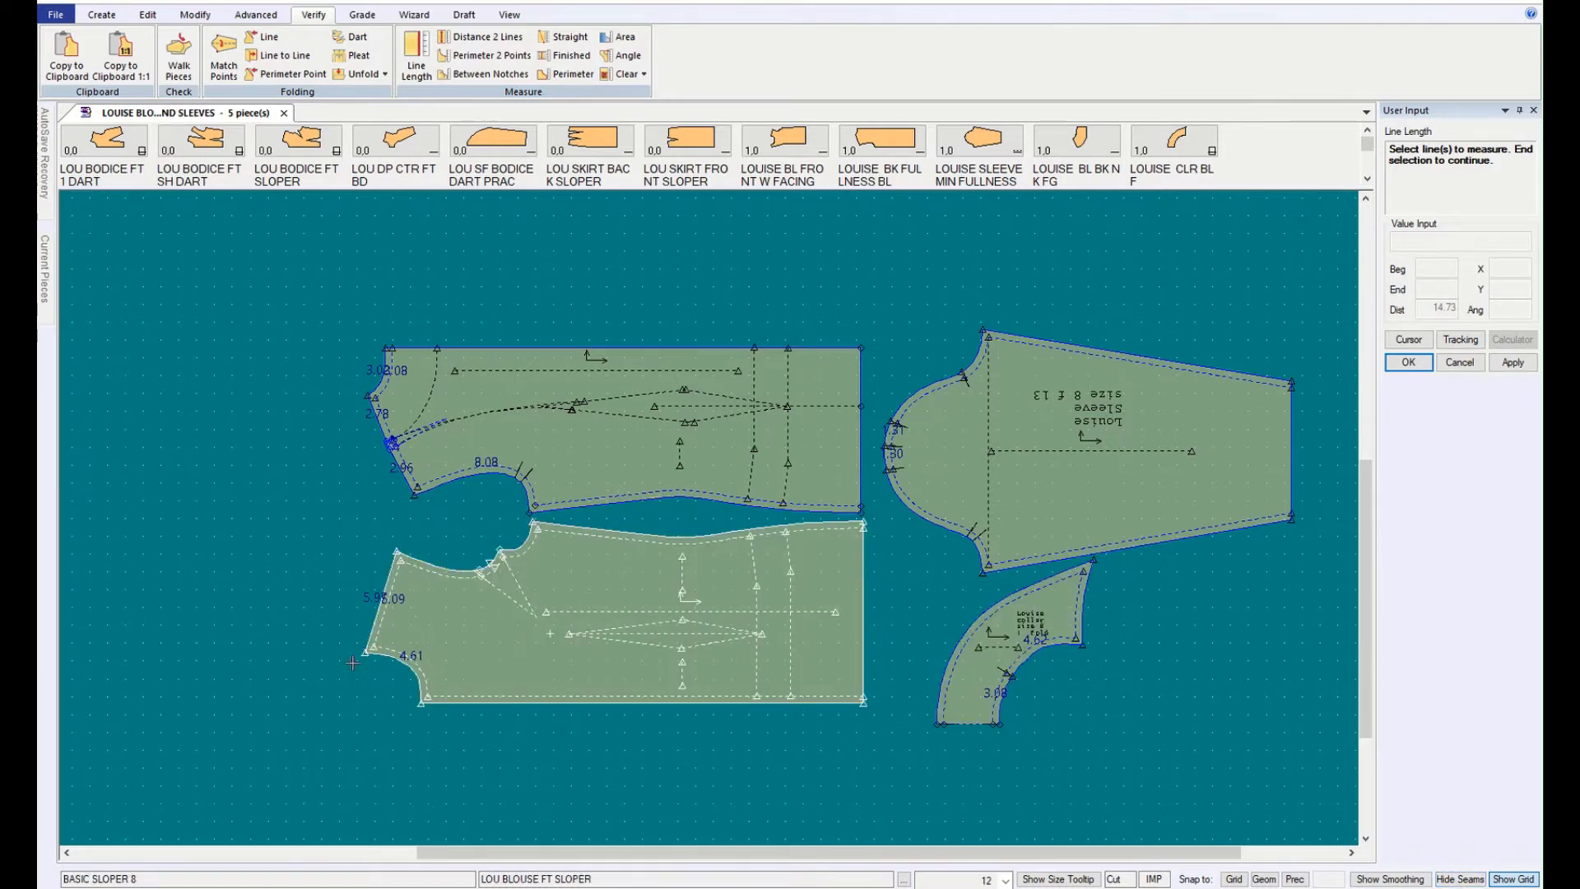
click(355, 383)
click(362, 637)
click(372, 454)
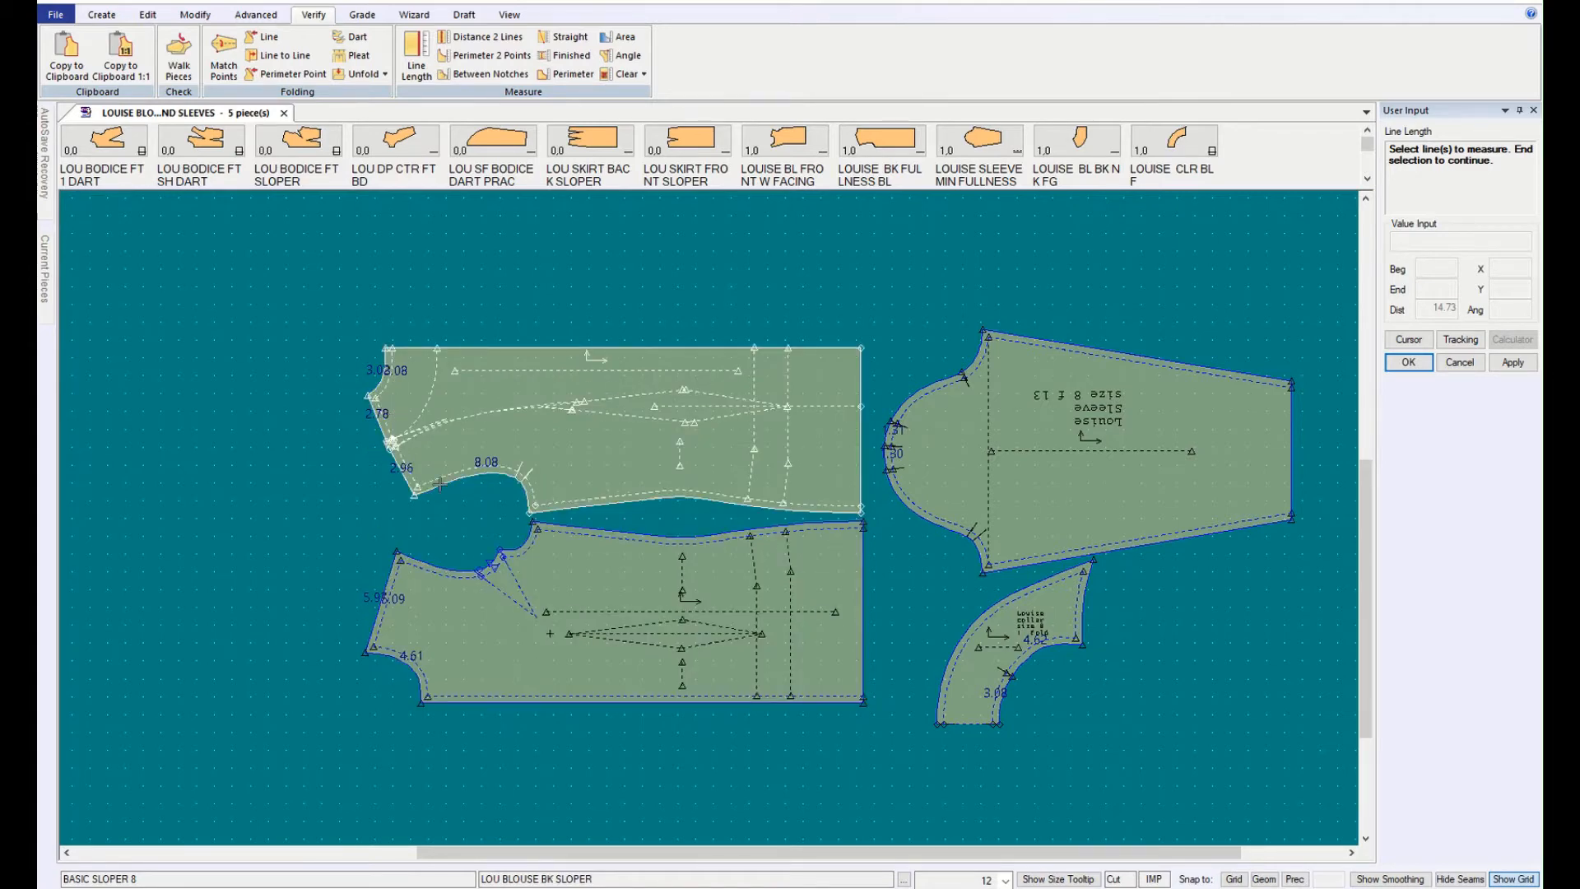
click(1470, 881)
click(1459, 879)
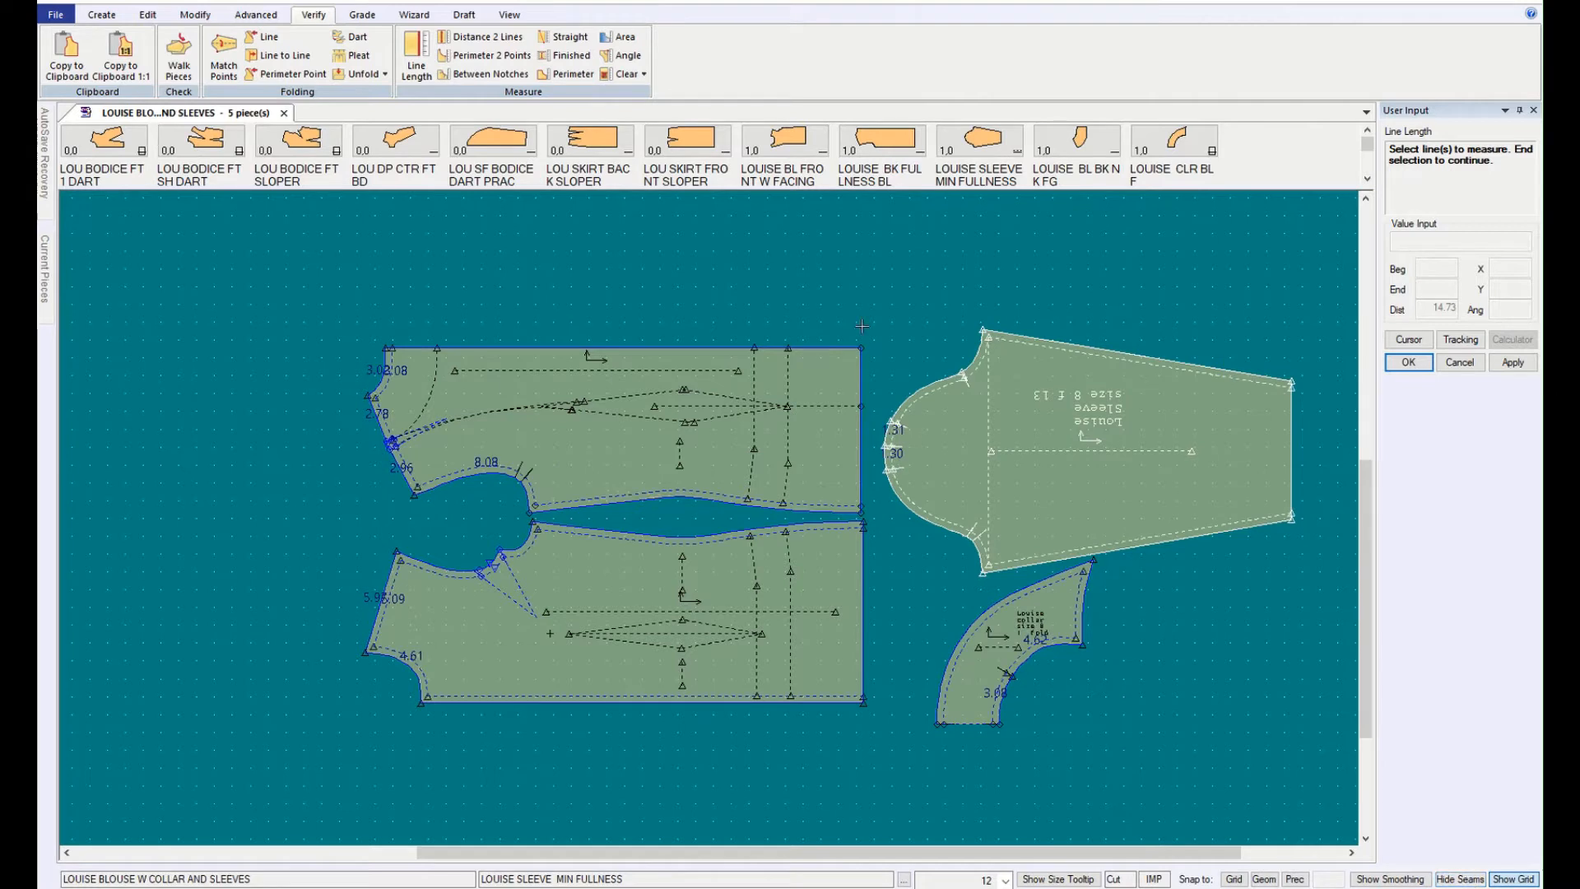
click(571, 635)
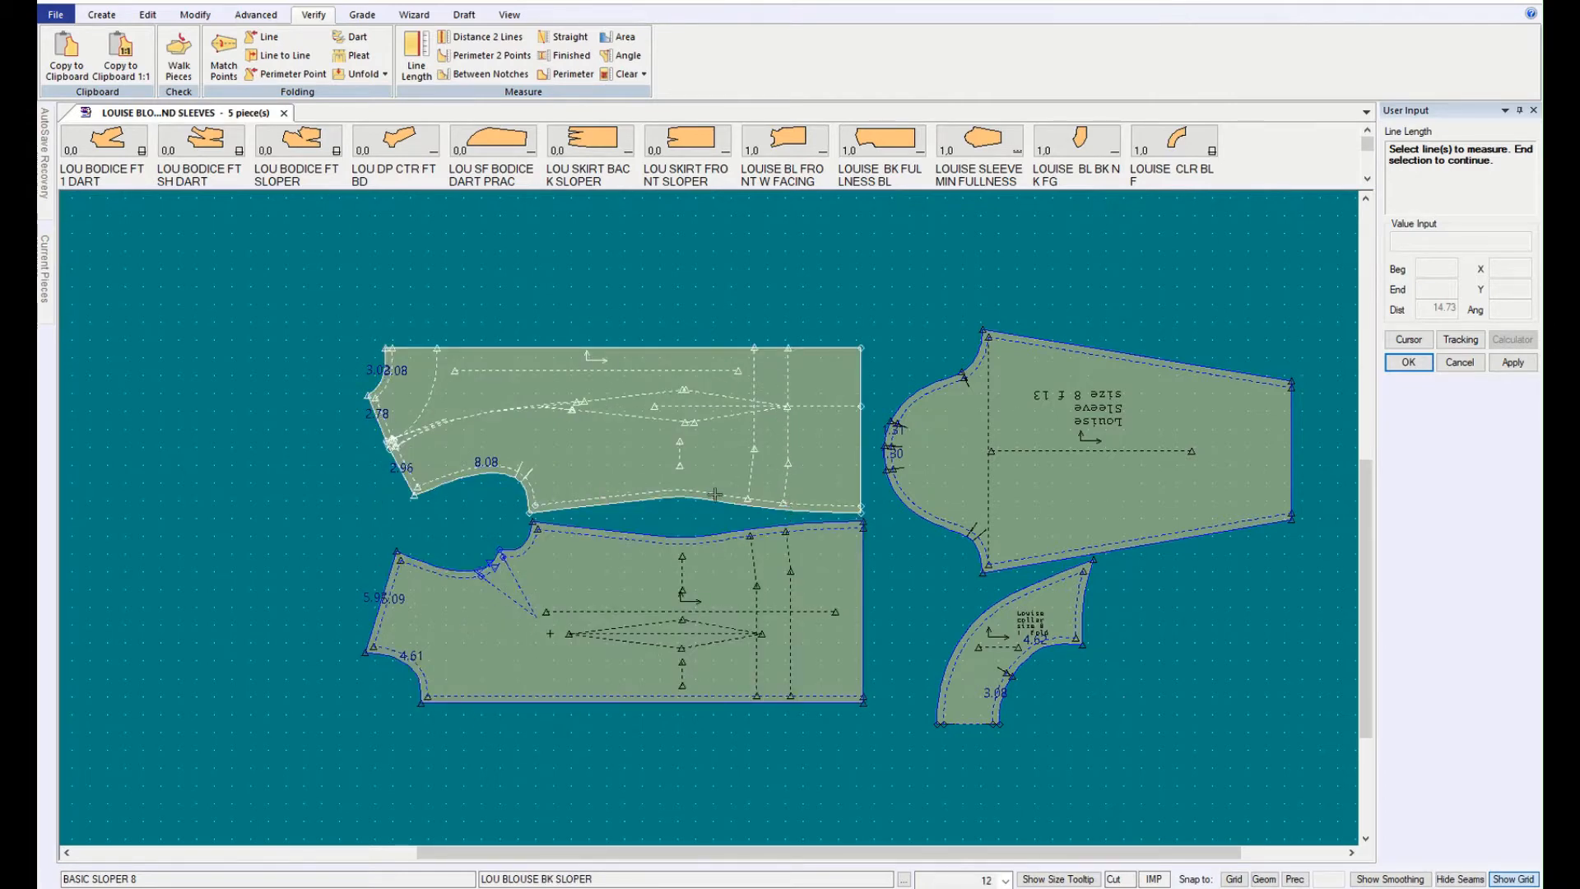
scroll(529, 601, up, 1)
scroll(529, 600, up, 6)
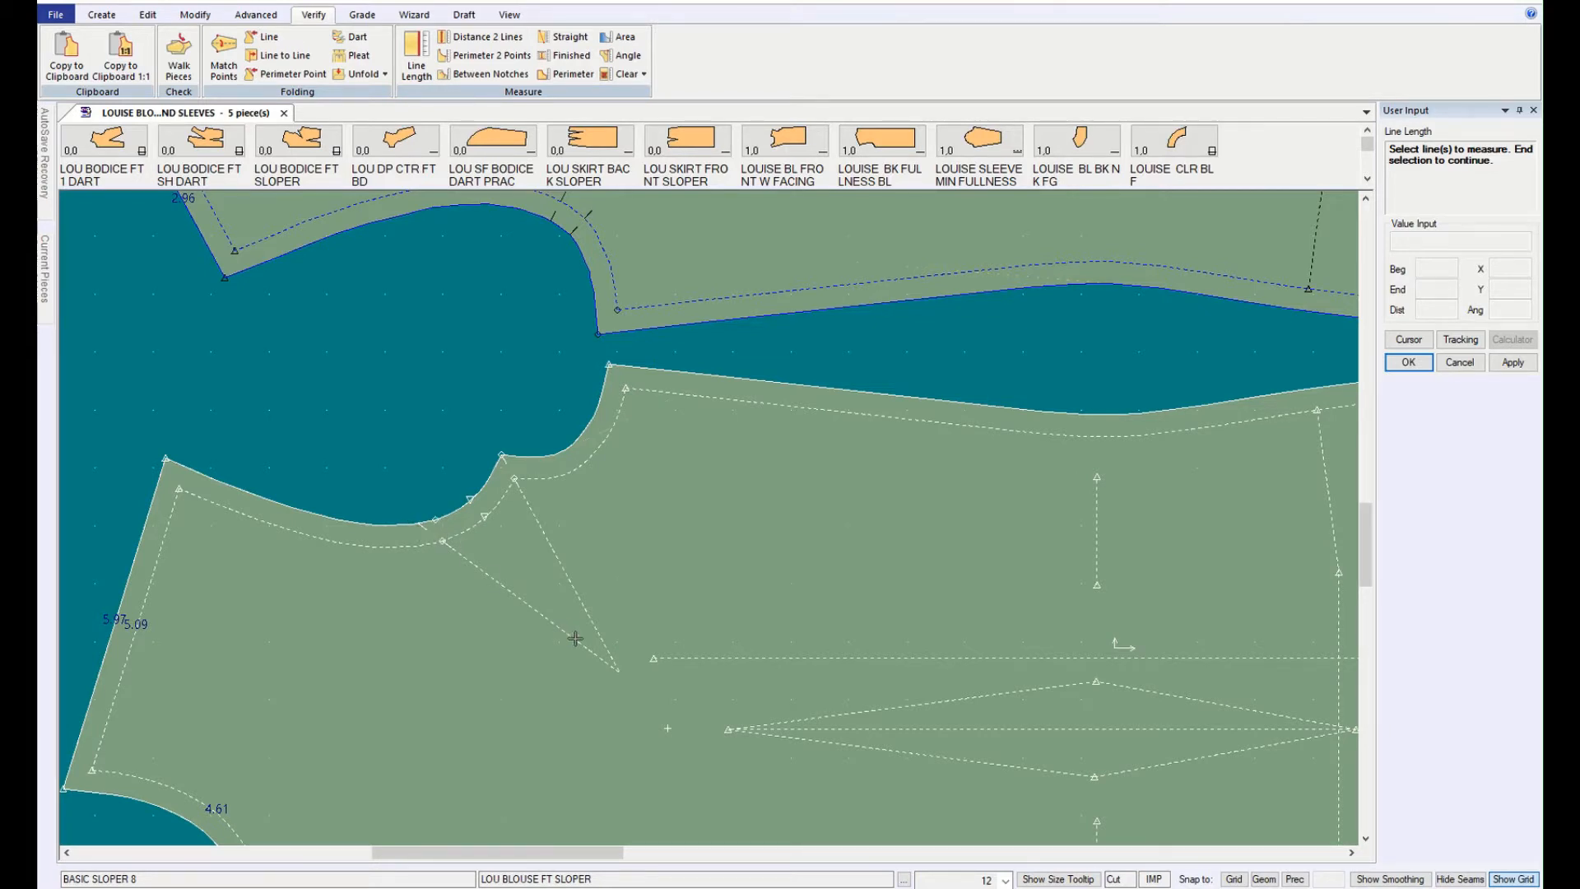
scroll(575, 638, down, 3)
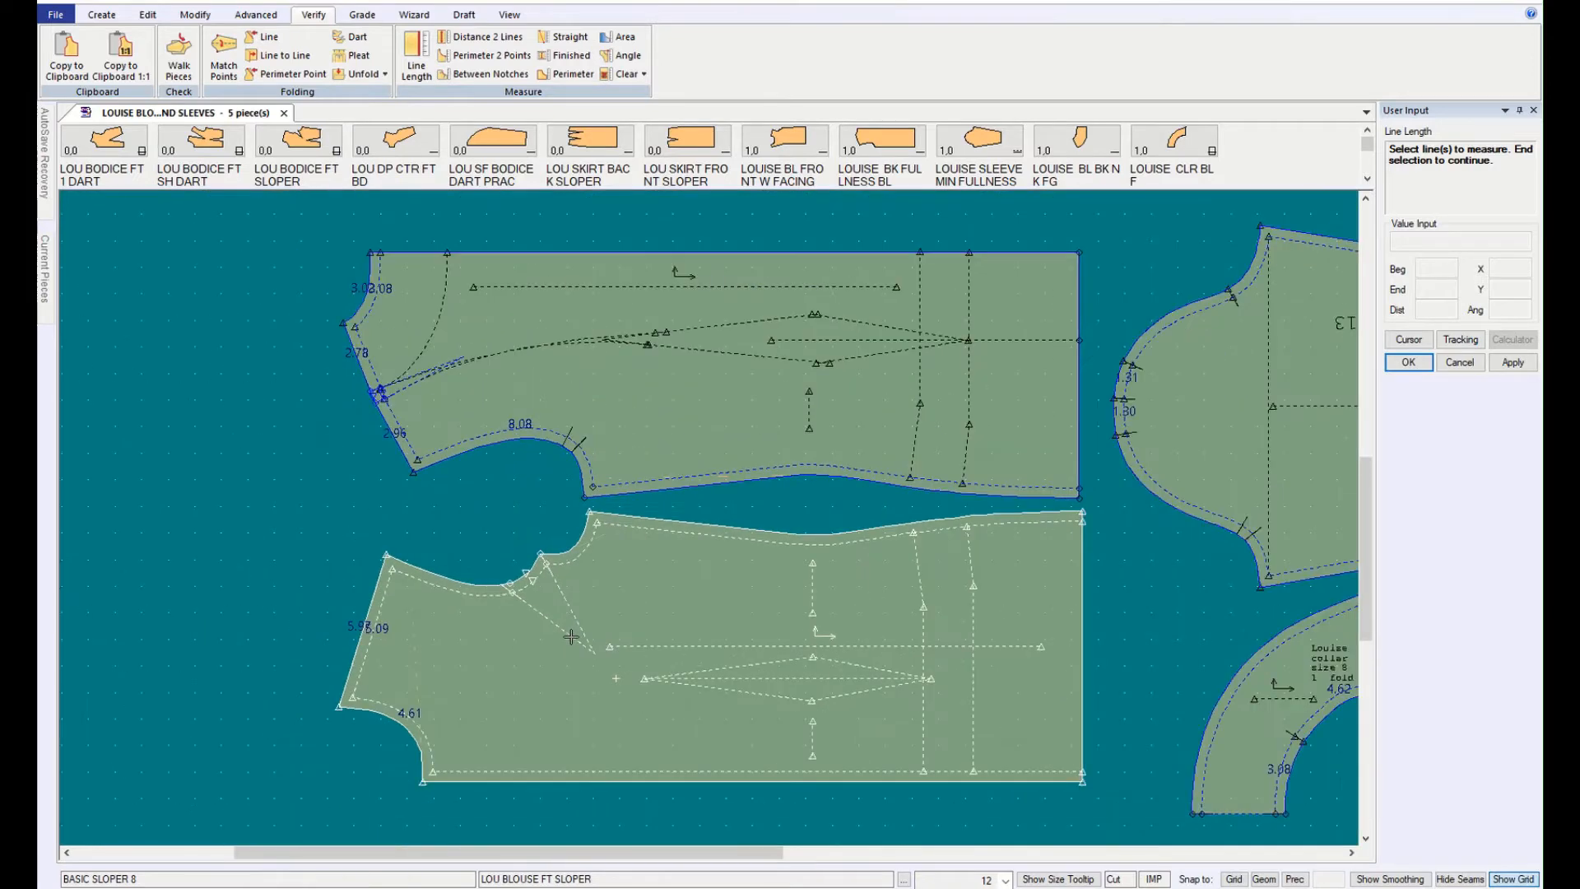
scroll(571, 636, down, 3)
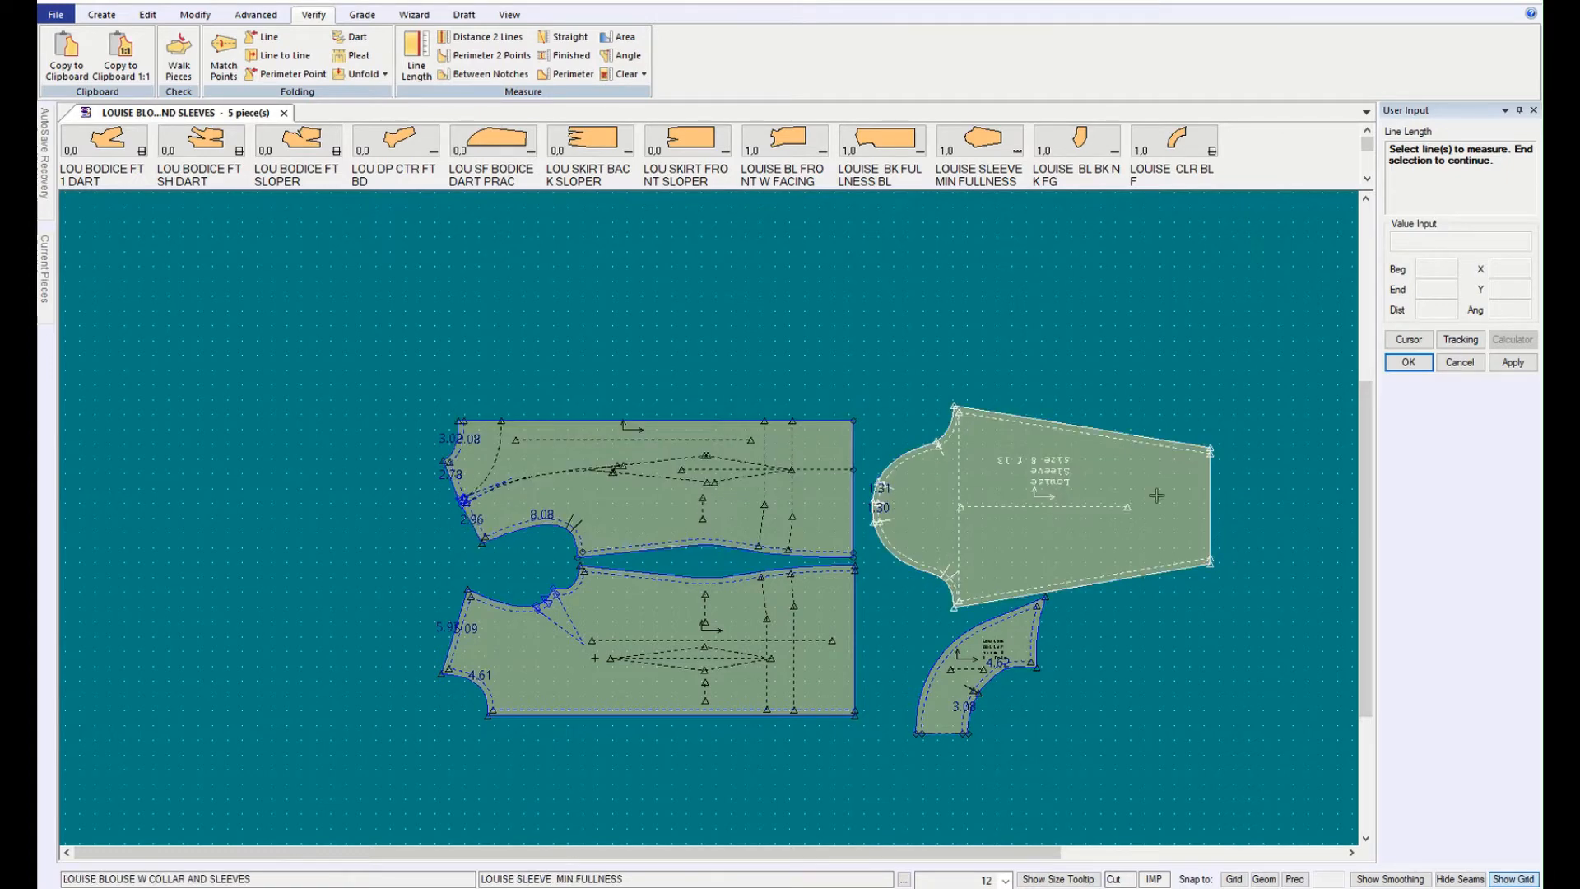
Step: End the line measuring and move the back and front pieces away from the sleeve and collar
click(1459, 363)
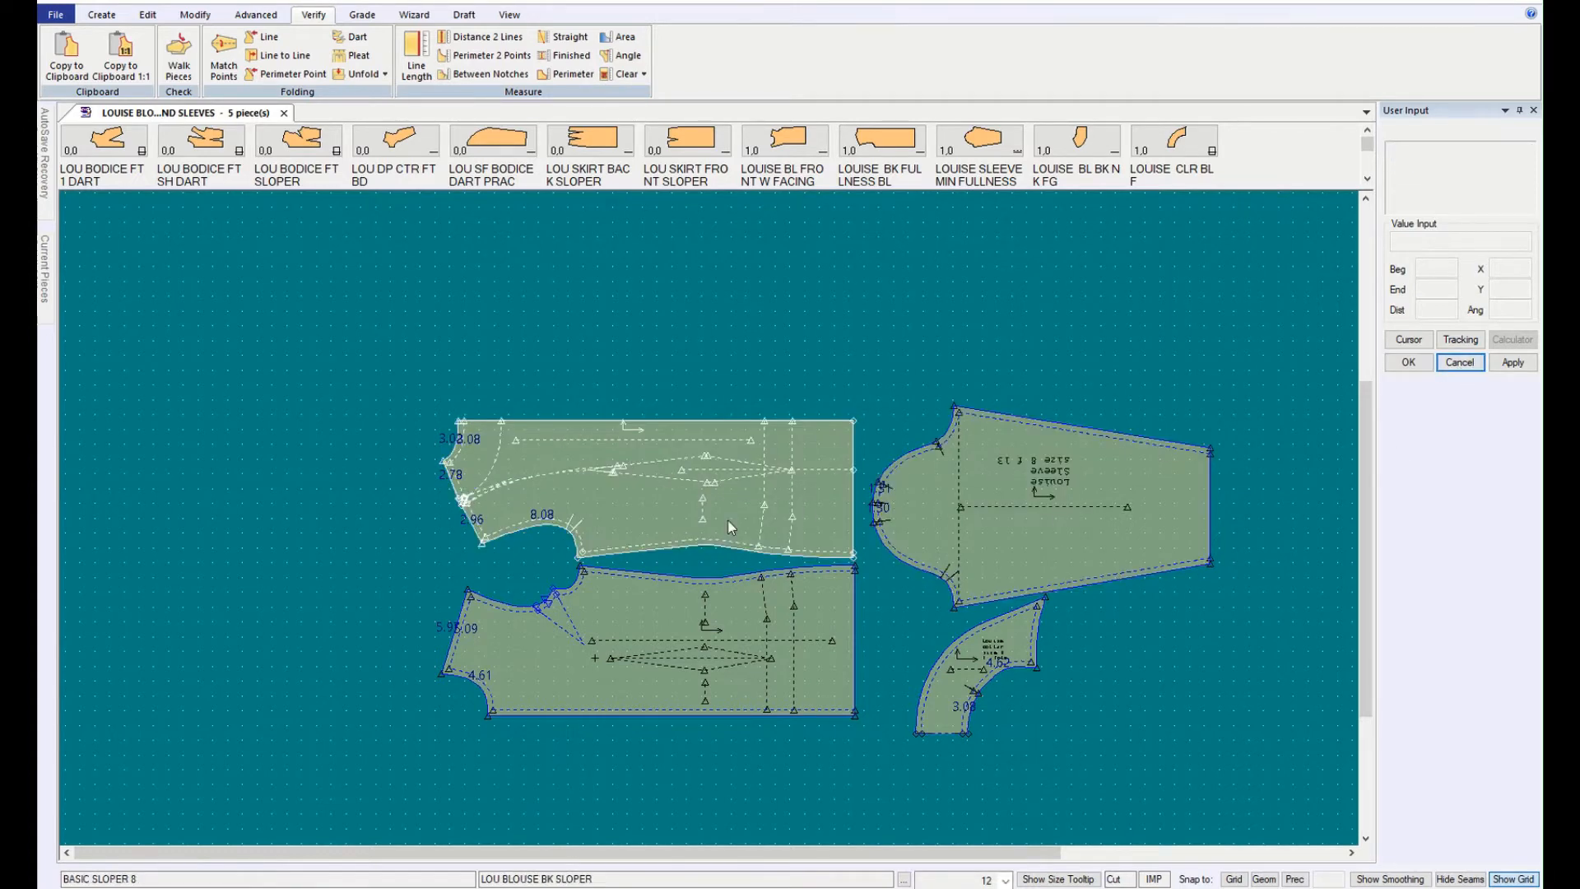
drag(724, 520, 557, 456)
drag(714, 650, 535, 594)
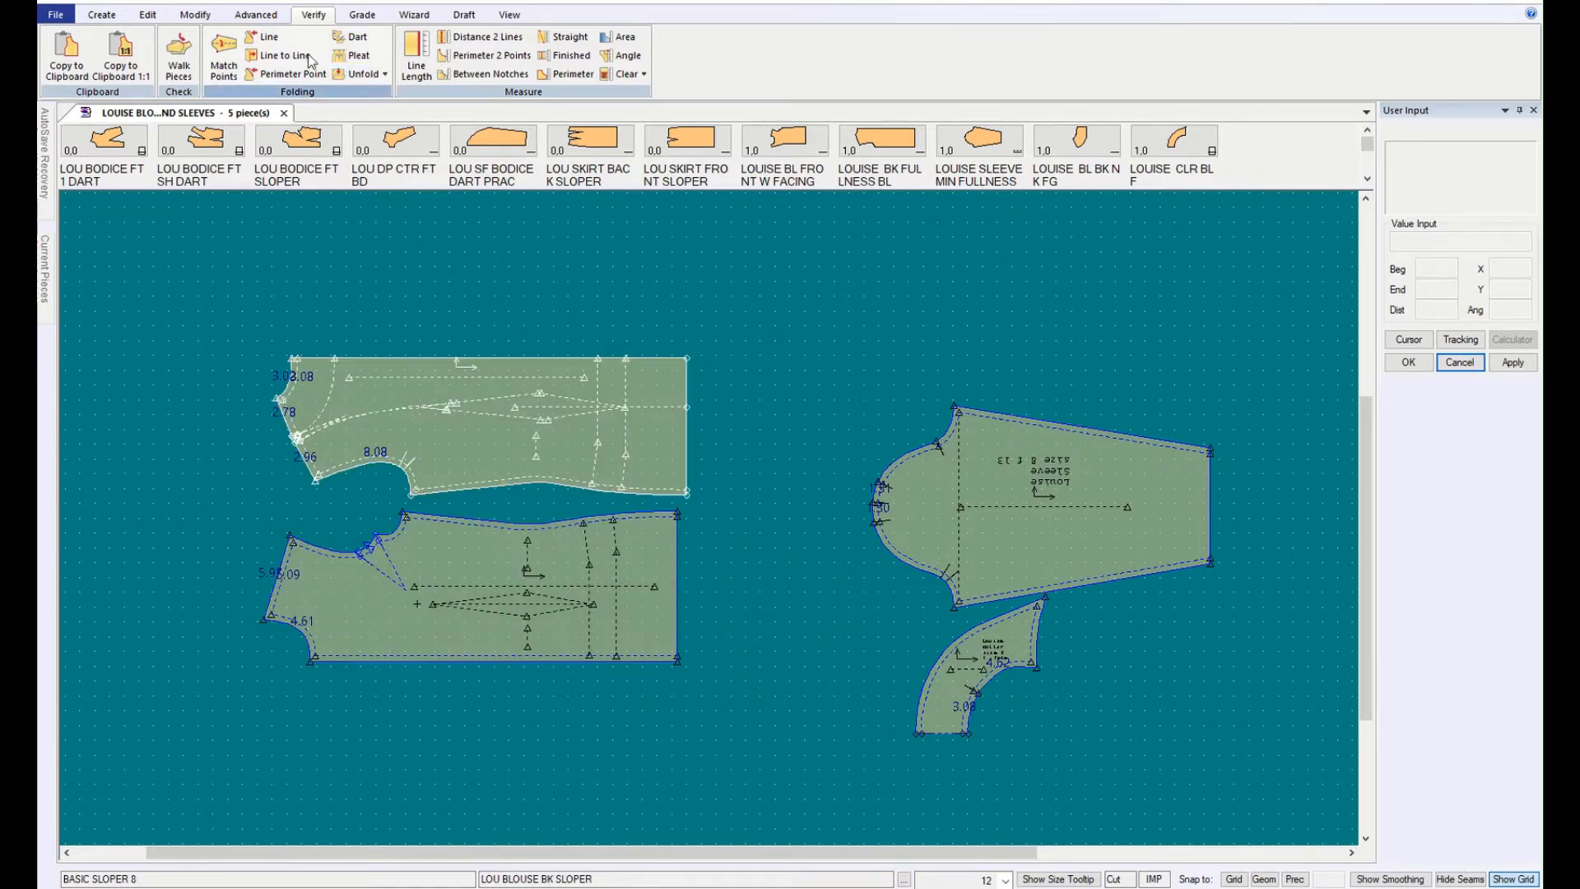
click(258, 15)
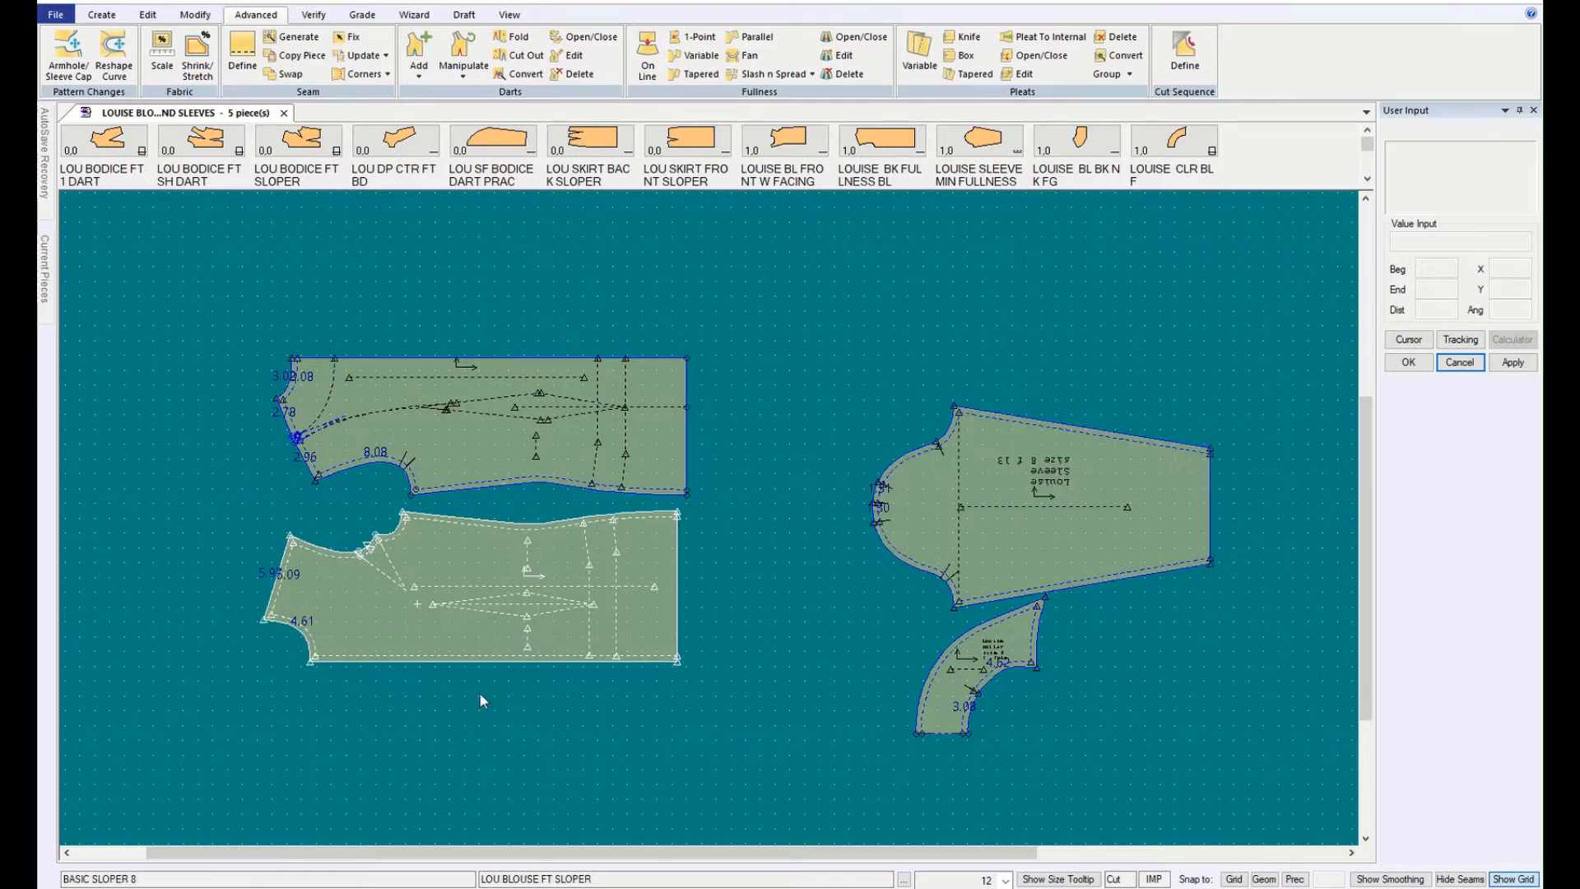
click(242, 54)
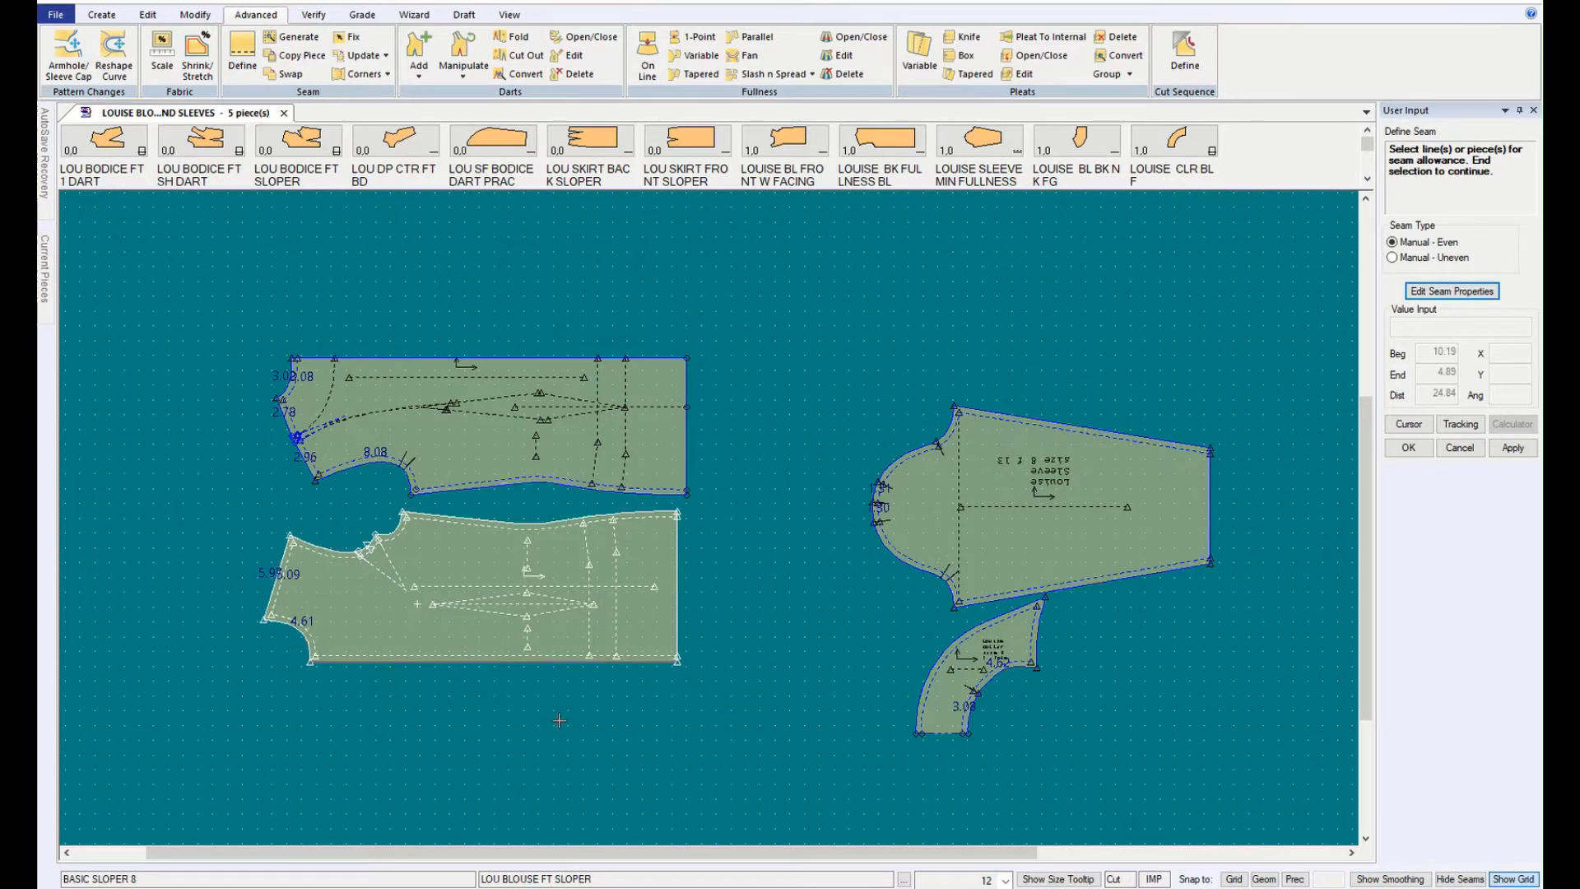
click(467, 659)
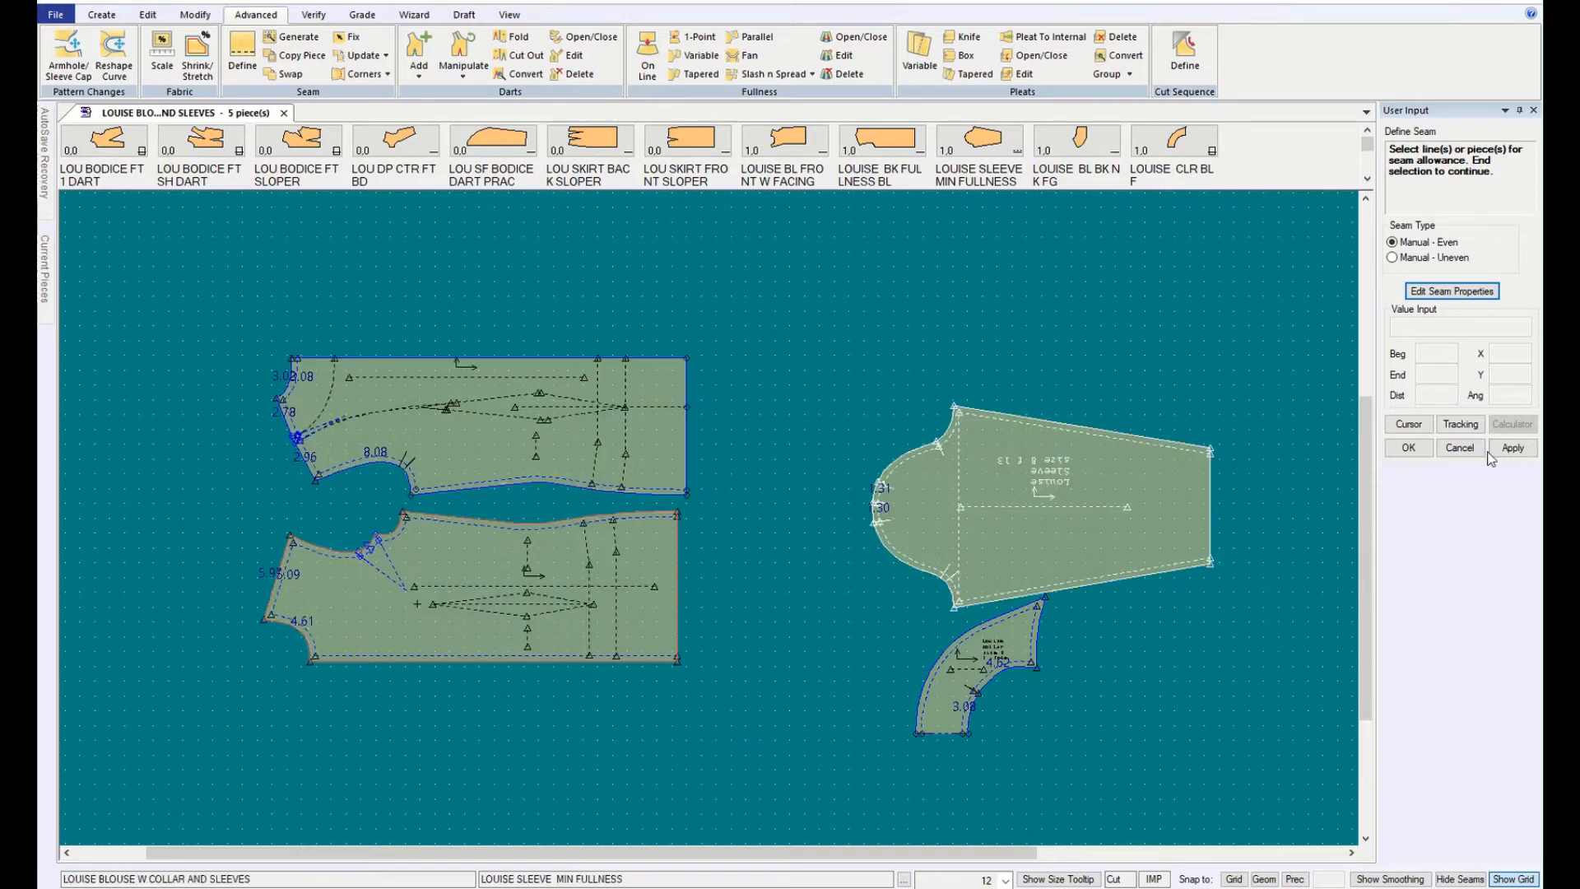
click(1512, 447)
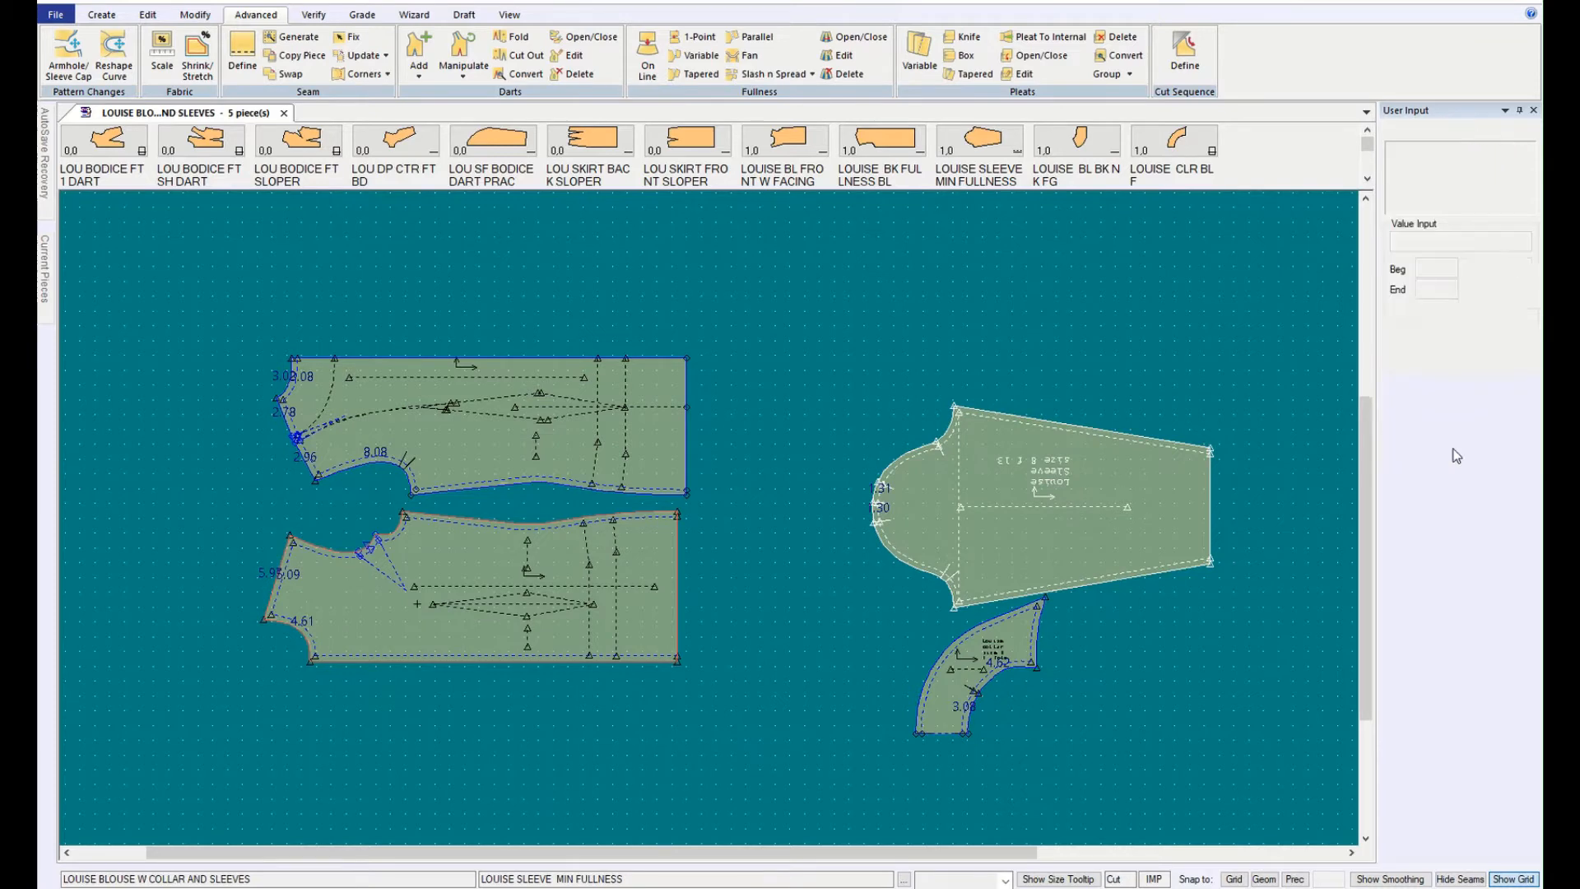
click(242, 58)
click(457, 619)
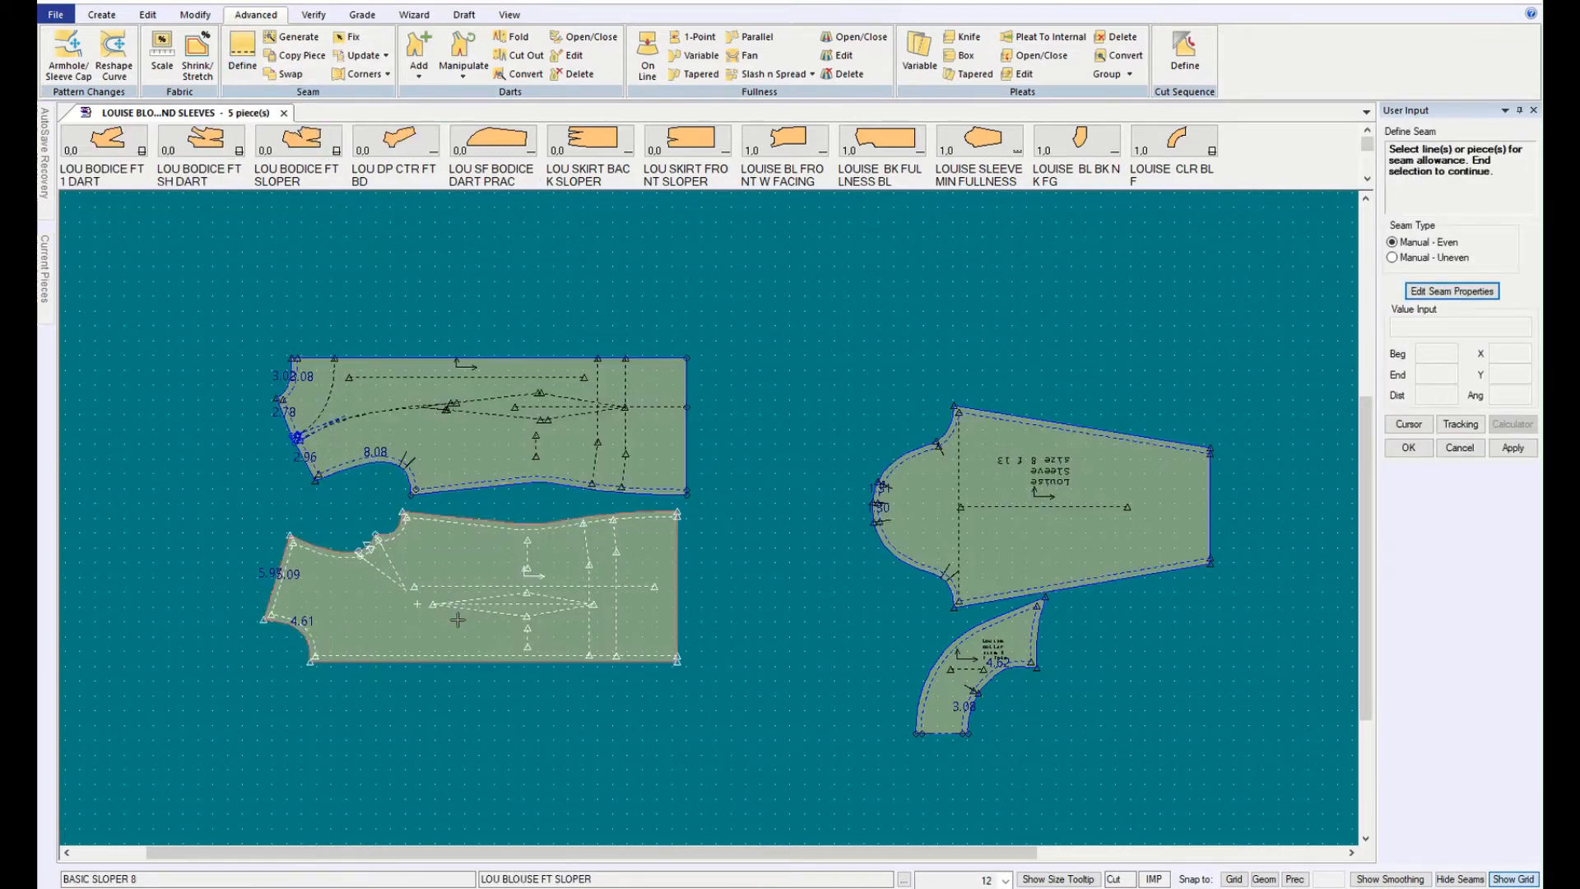
click(1499, 448)
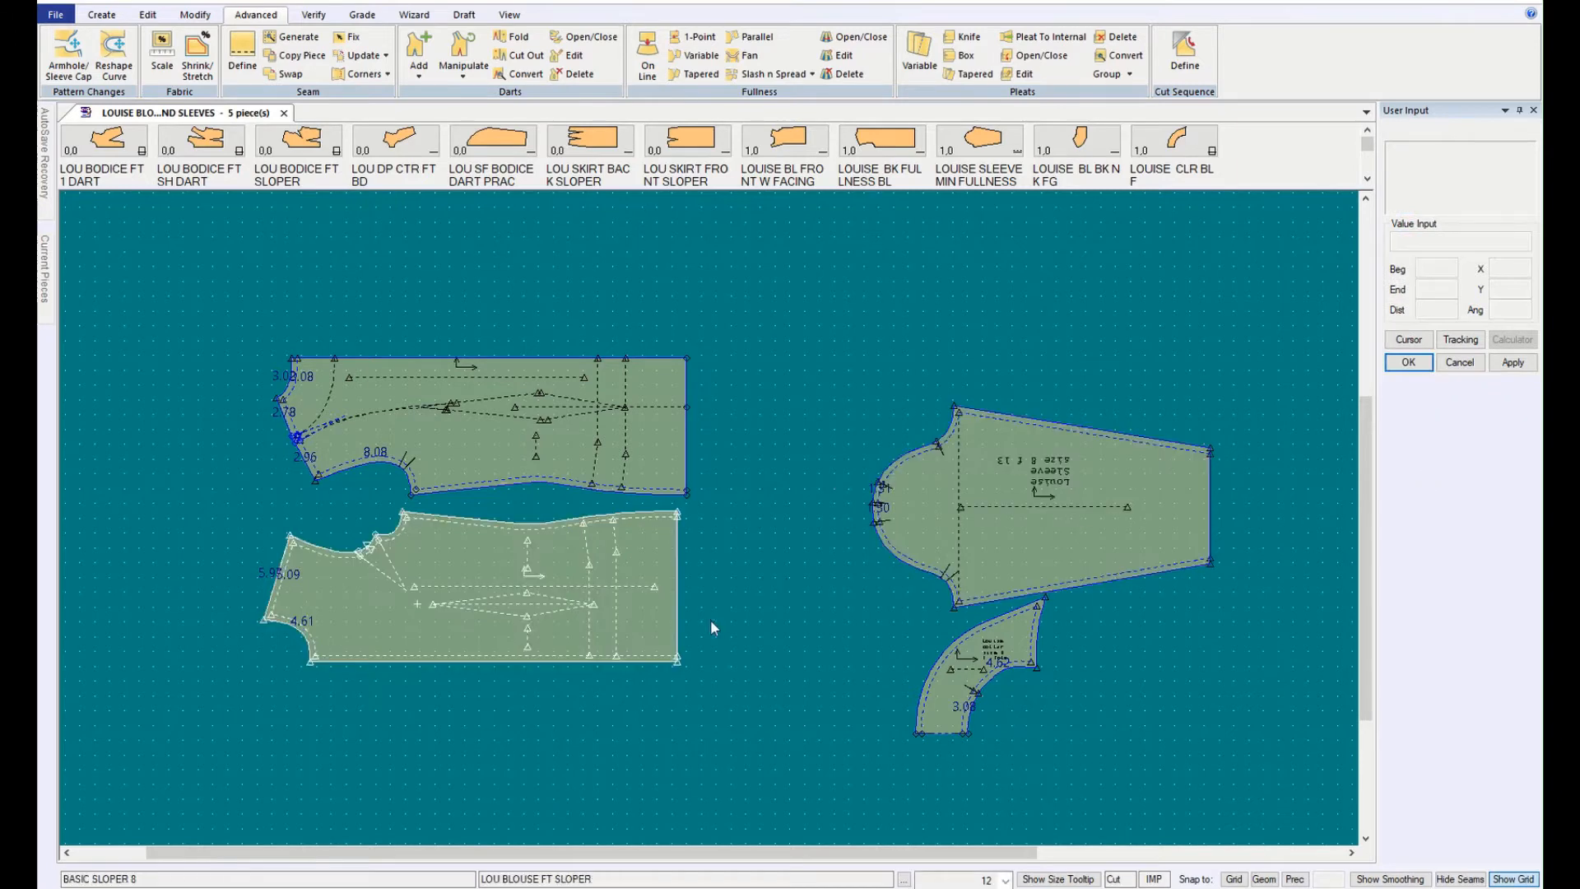
Step: Try to define an even 3-inch seam allowance on the front's centre front line while its cut line is the perimeter
click(243, 58)
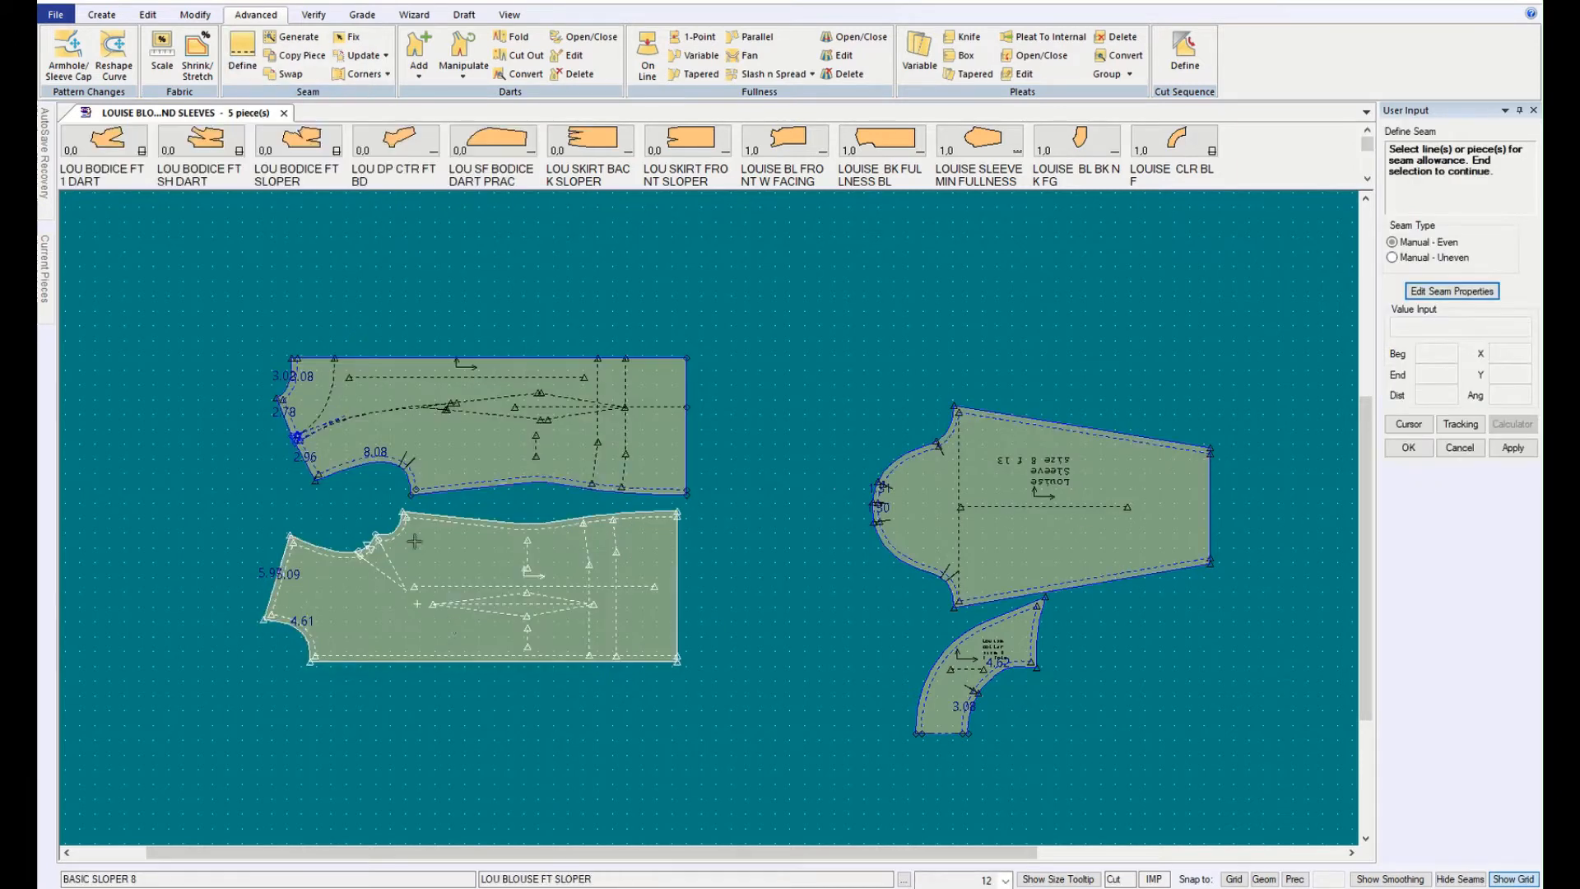
click(480, 663)
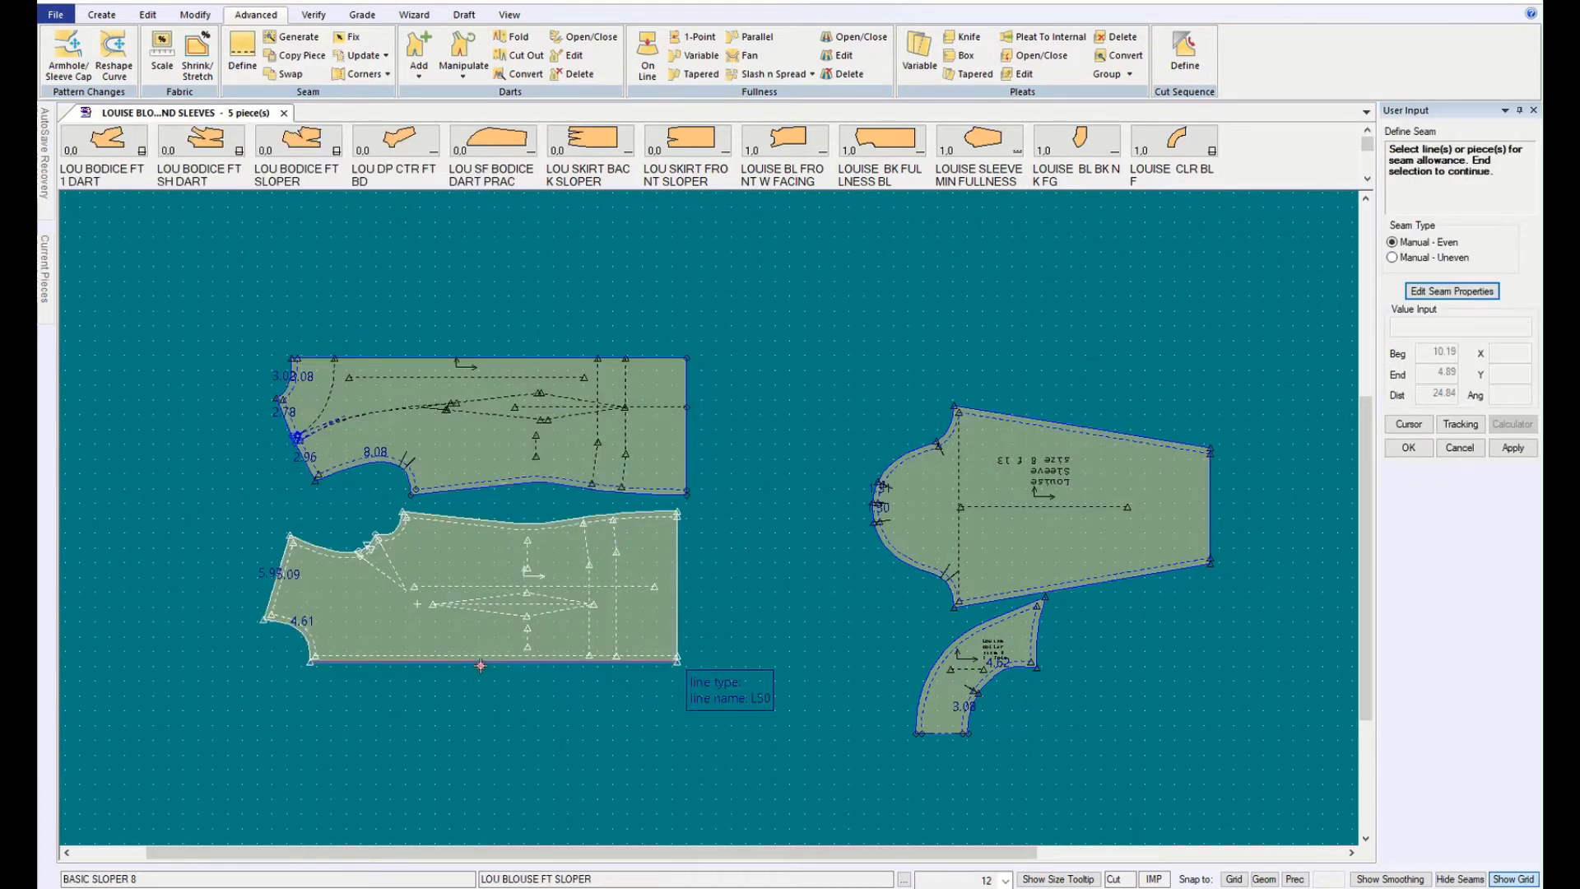
click(1411, 450)
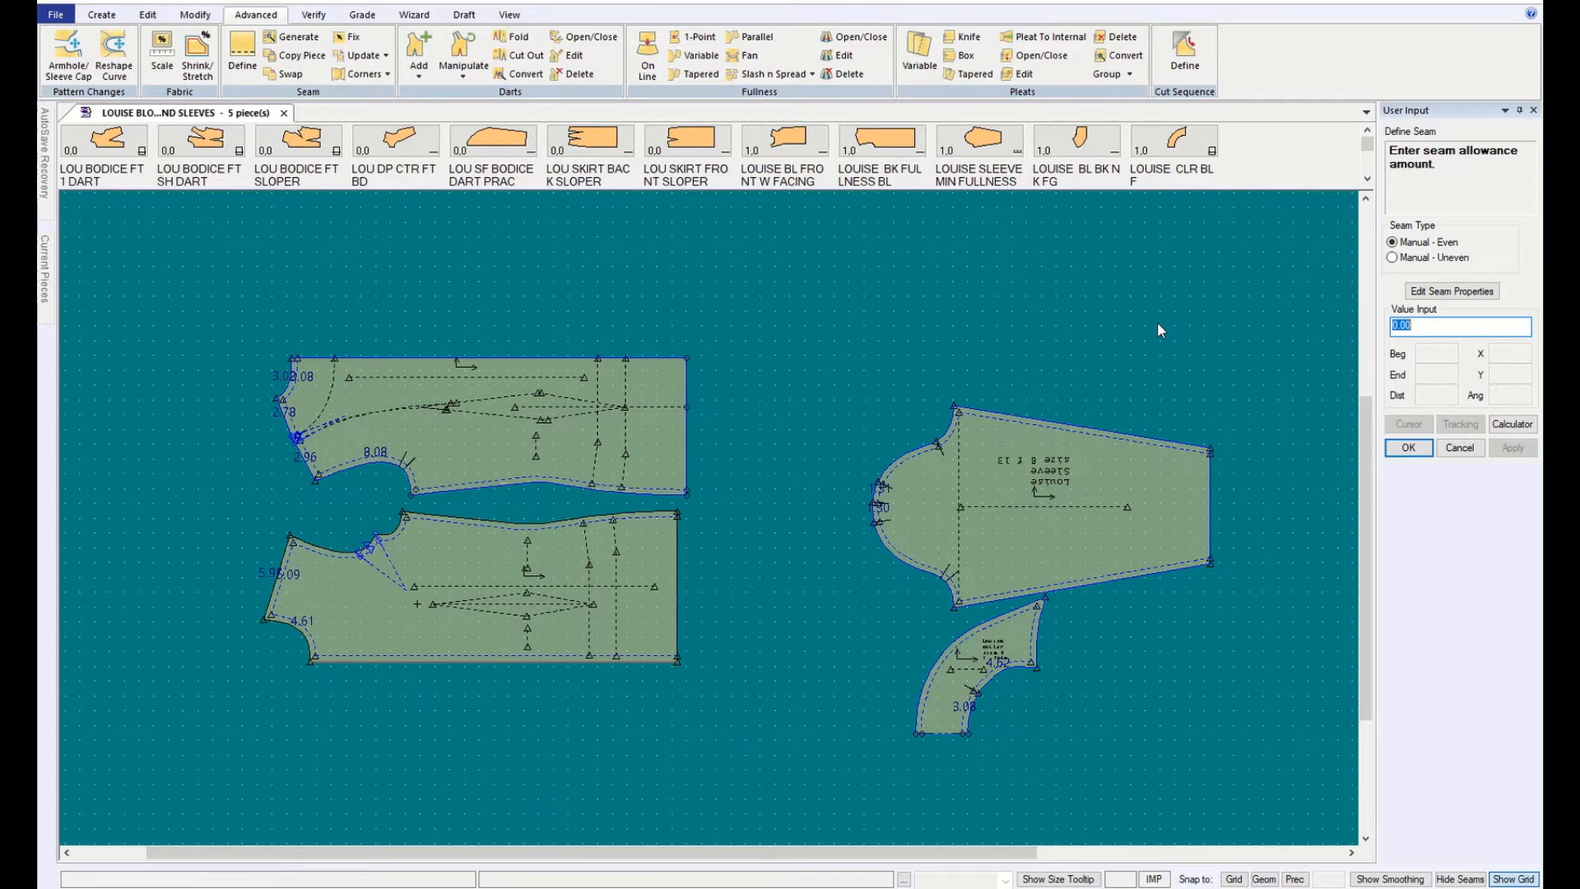
text(3)
click(1408, 448)
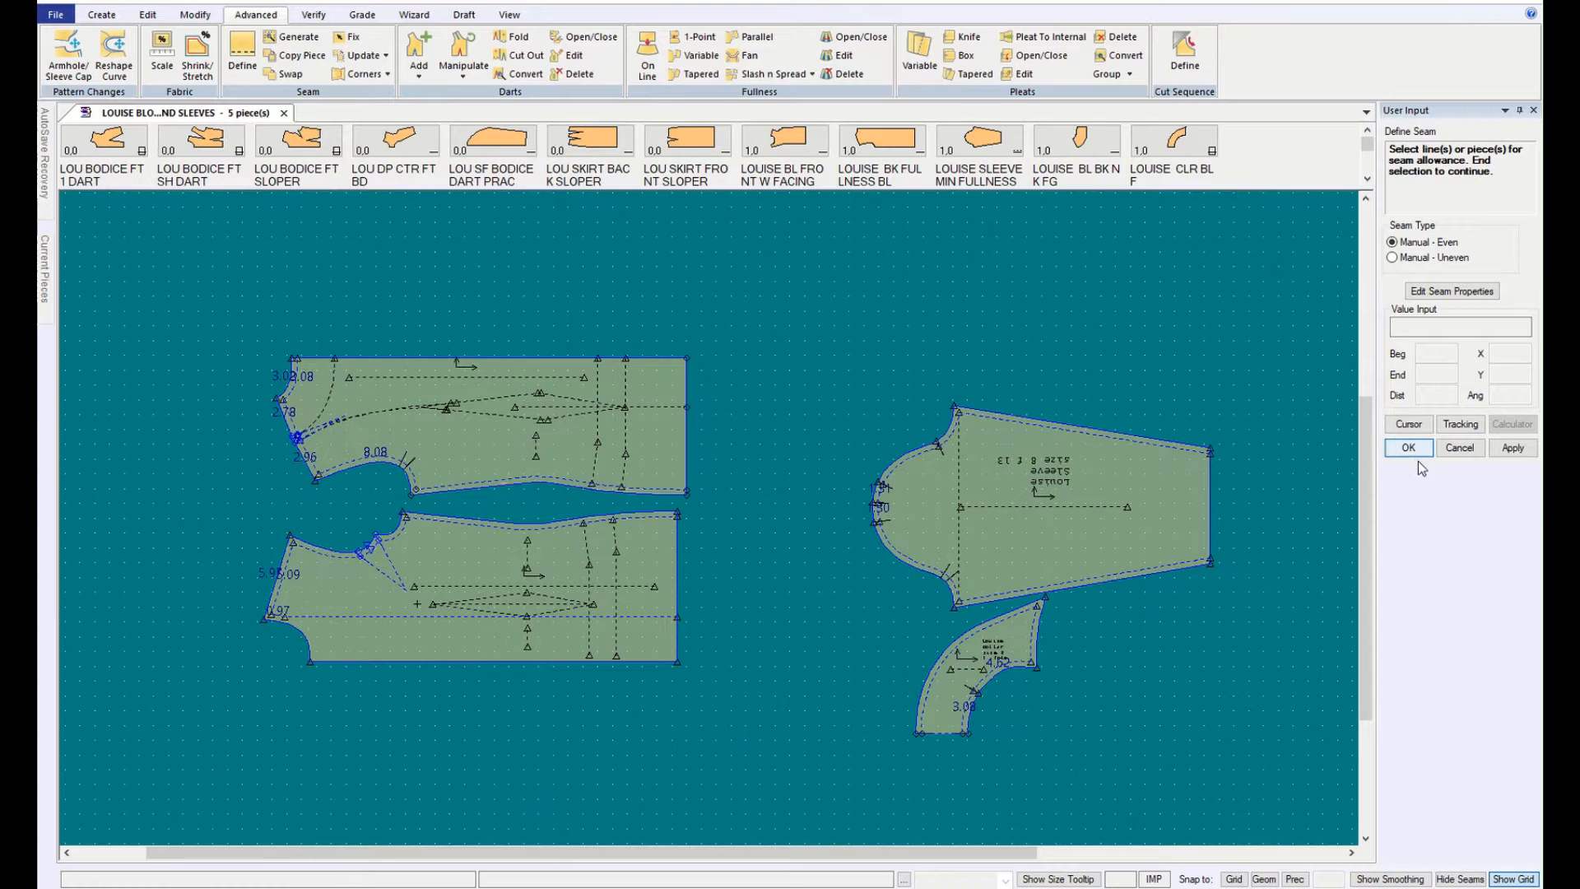
click(1457, 451)
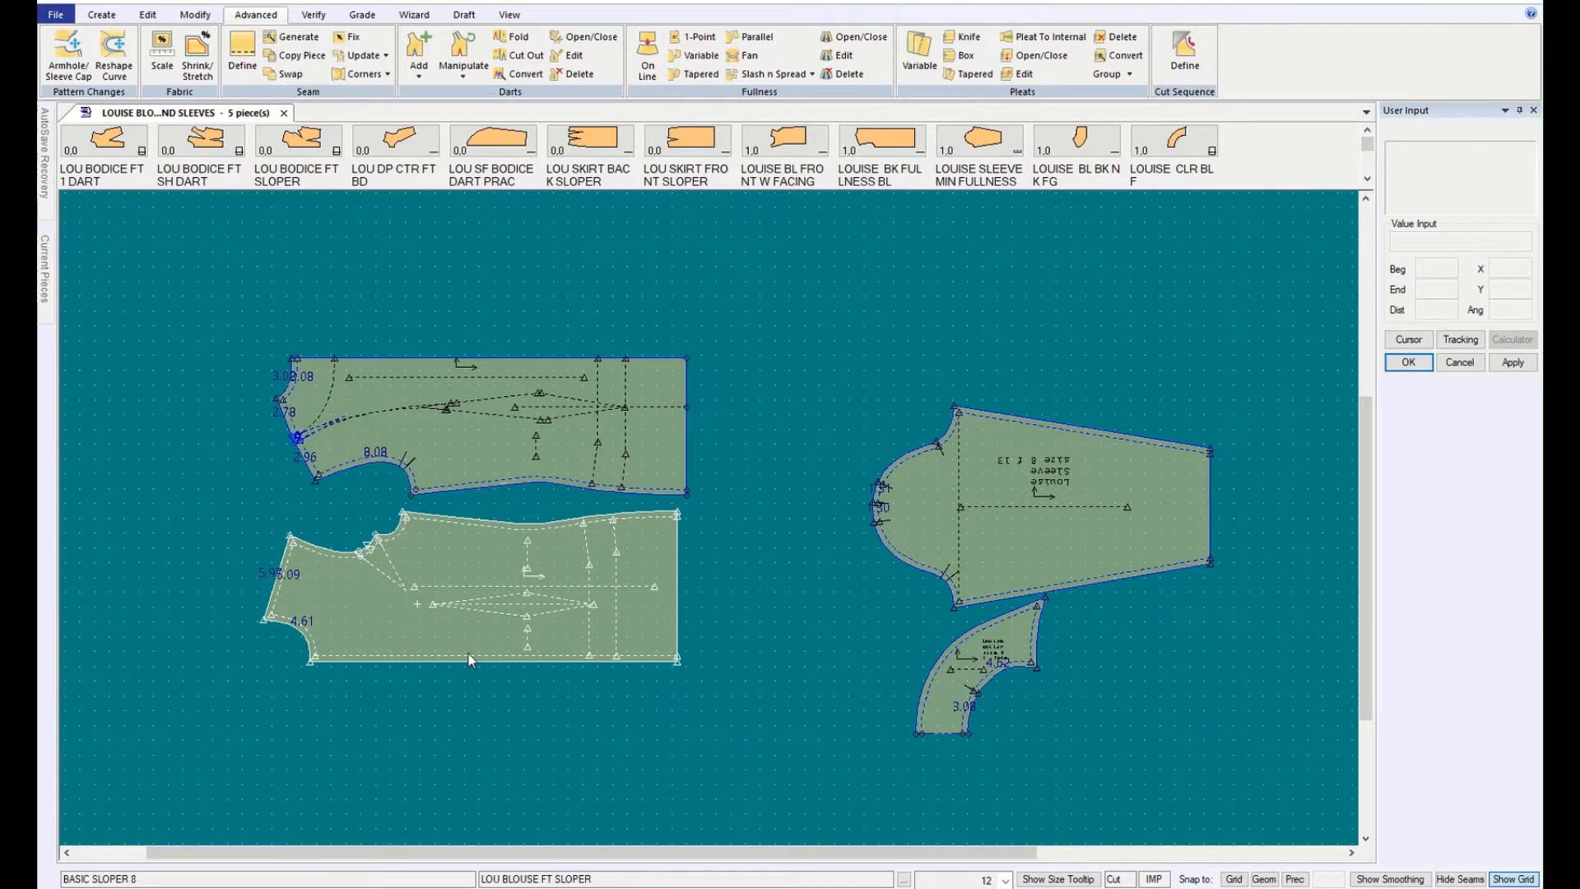
Step: Define an even 1-inch seam allowance on the front's centre front line
click(242, 56)
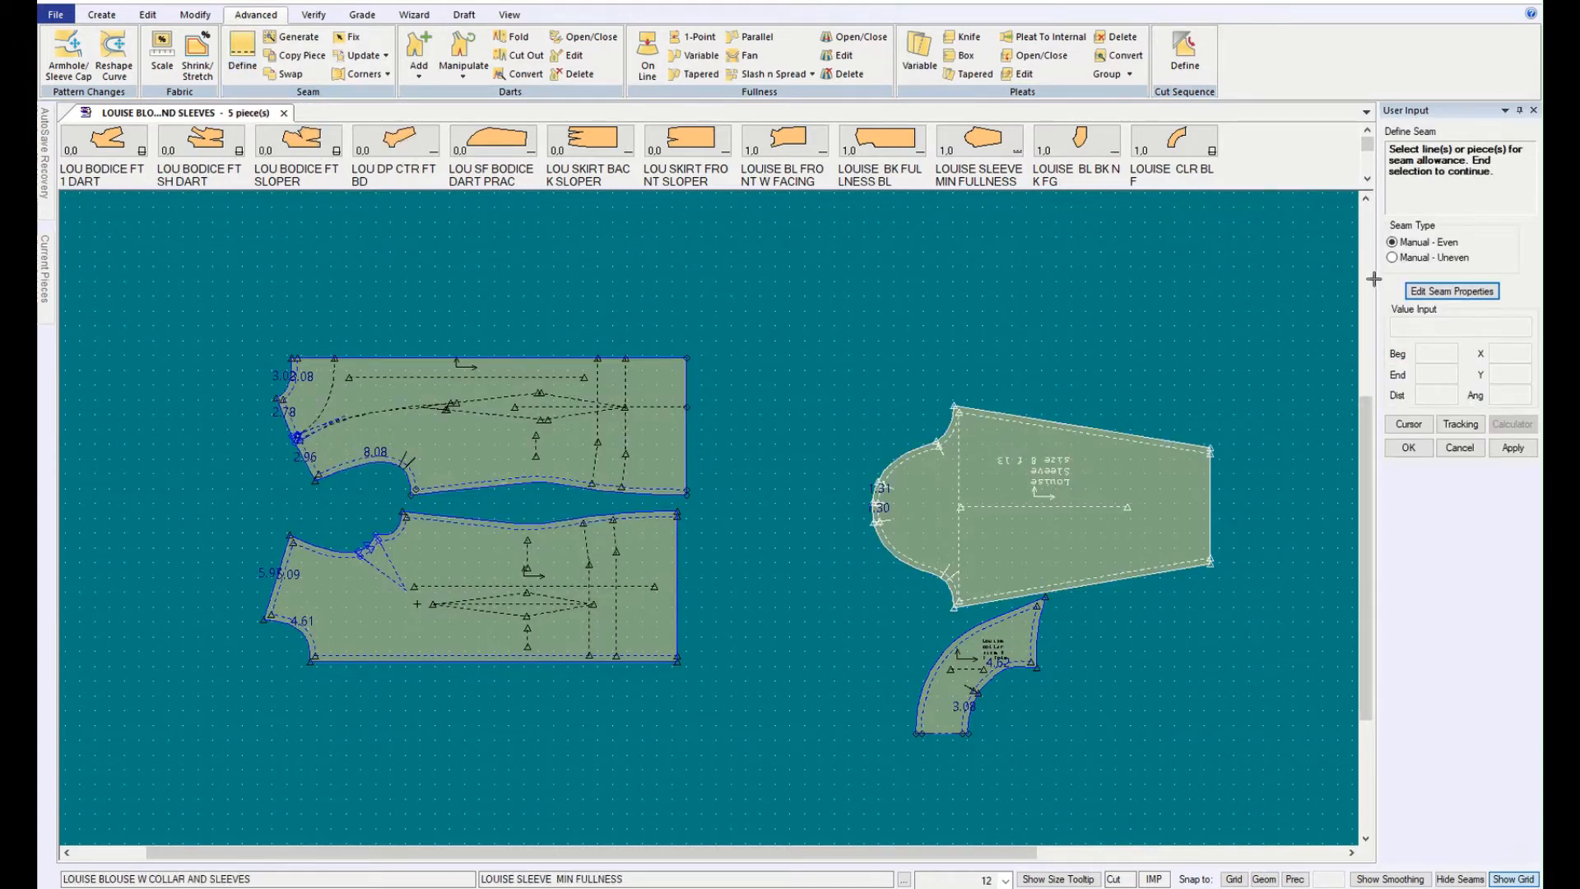
click(480, 666)
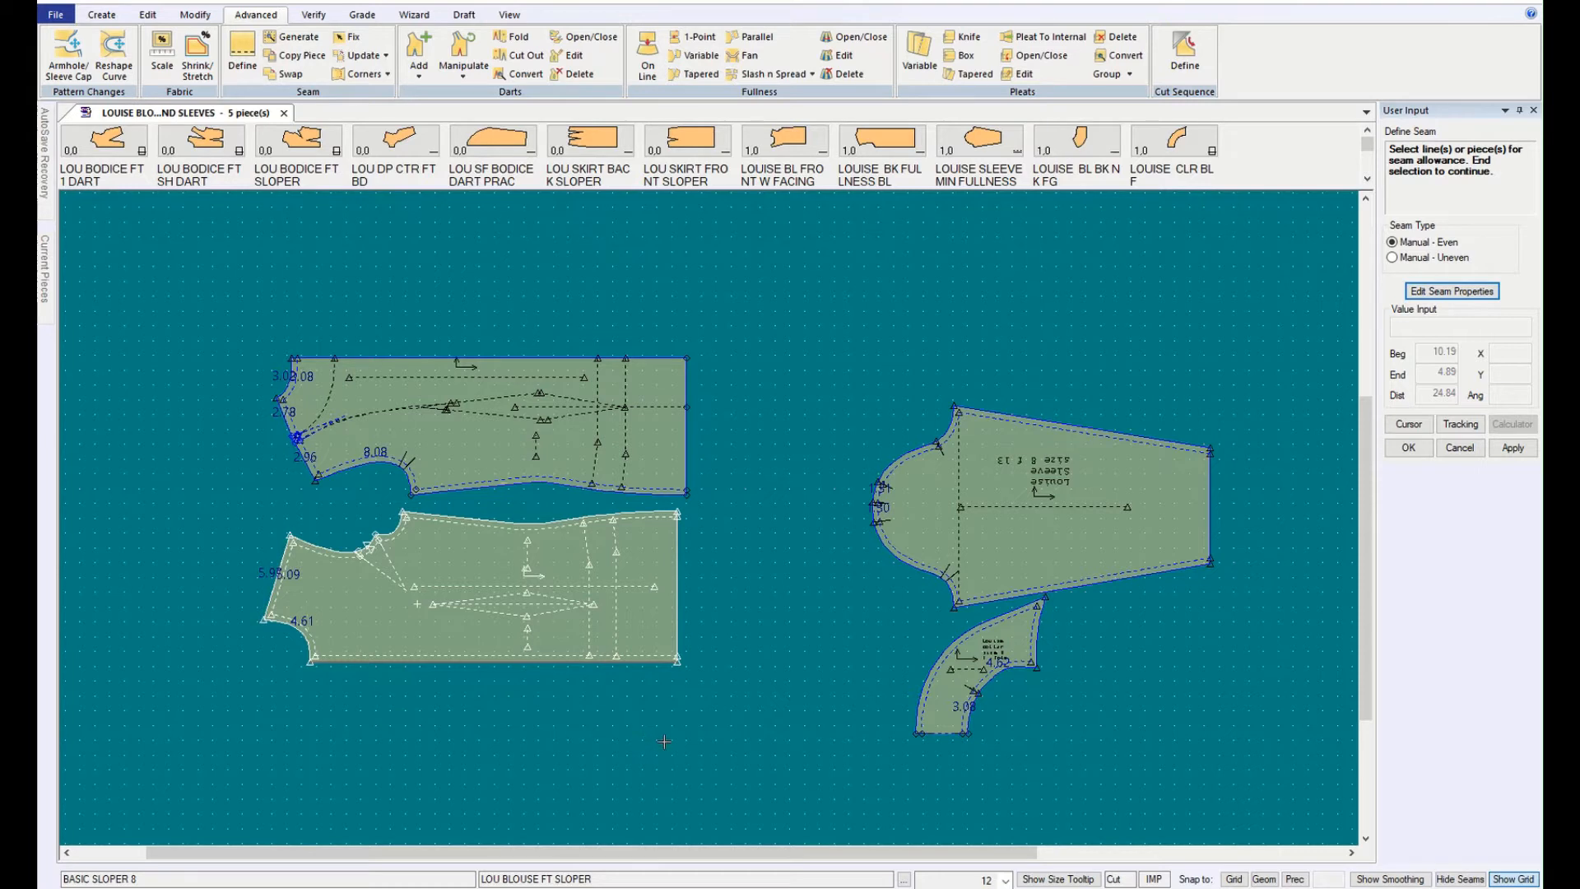
right_click(667, 741)
click(668, 742)
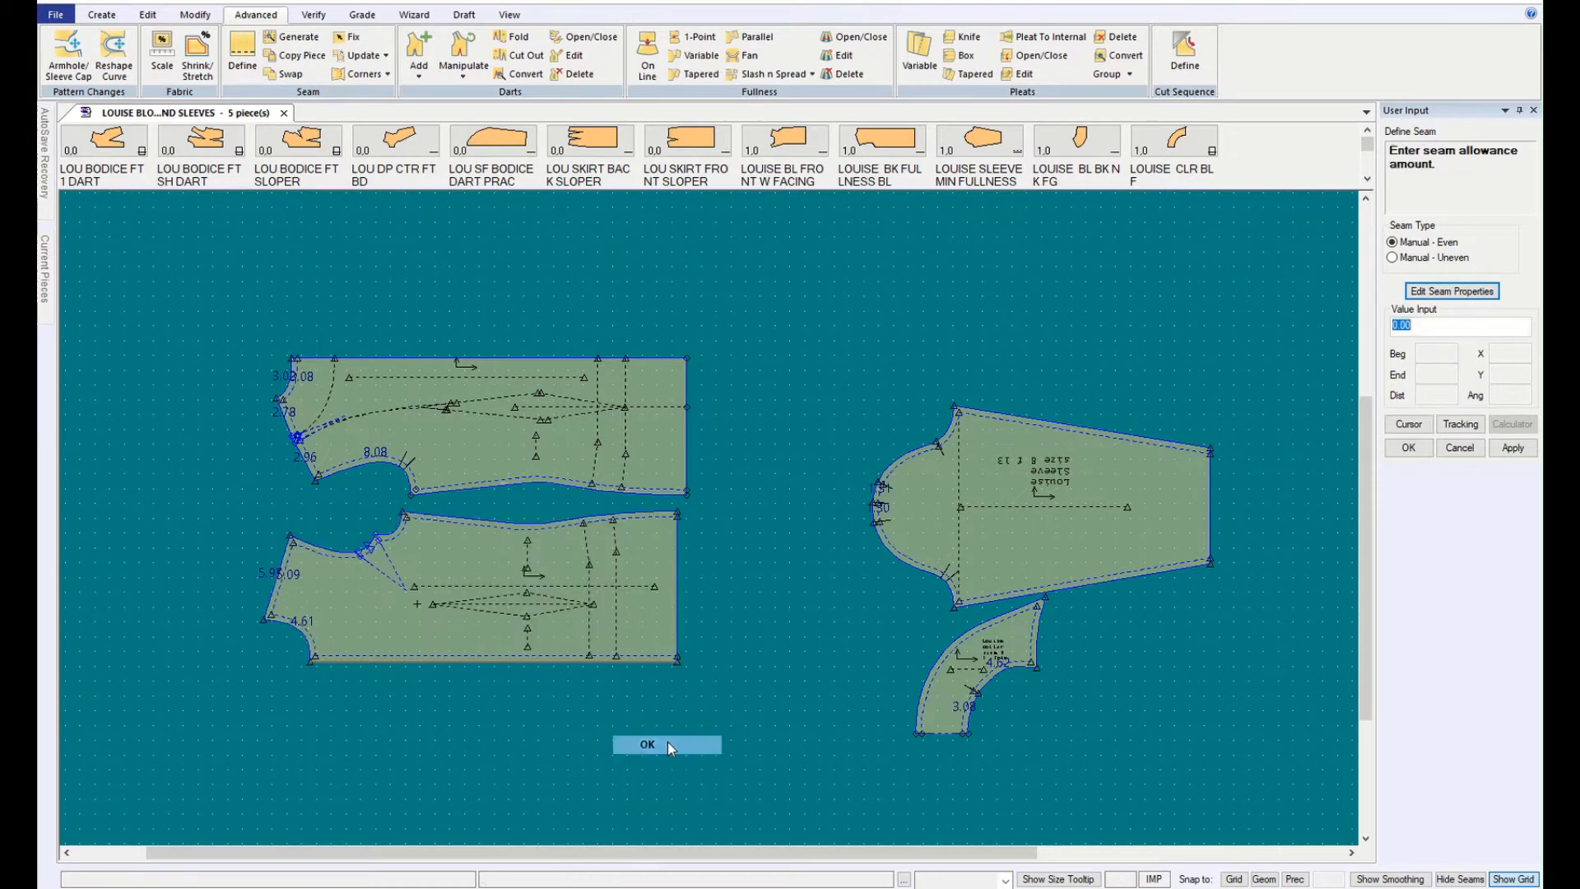
text(1)
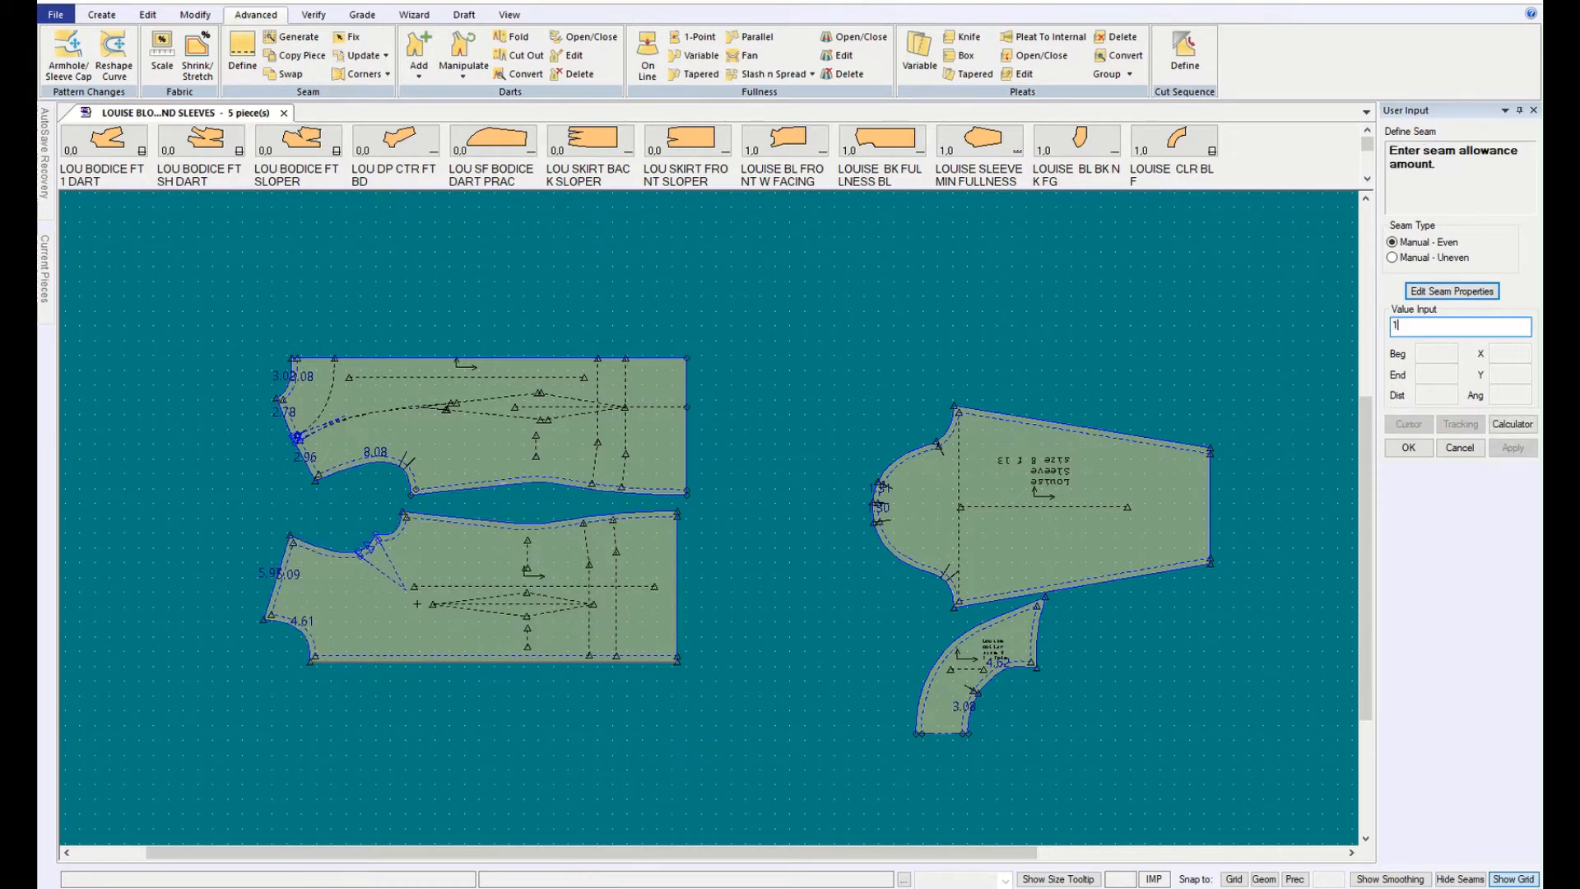
right_click(668, 747)
click(671, 750)
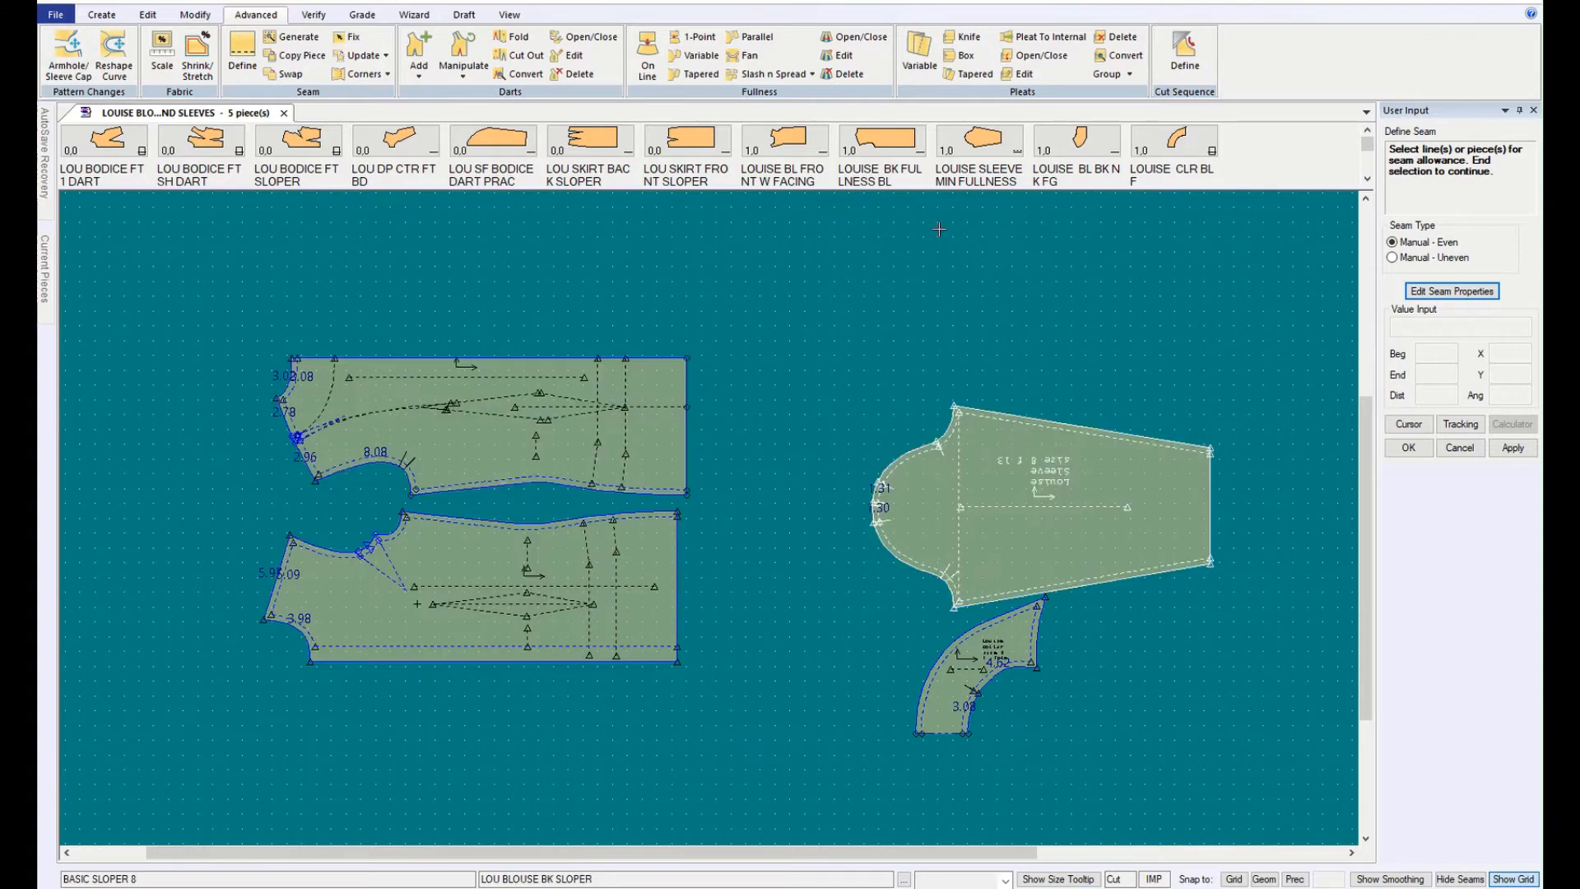
Step: Place the original LOU BLOUSE FT SLOPER piece in the work area above the back piece
click(1366, 132)
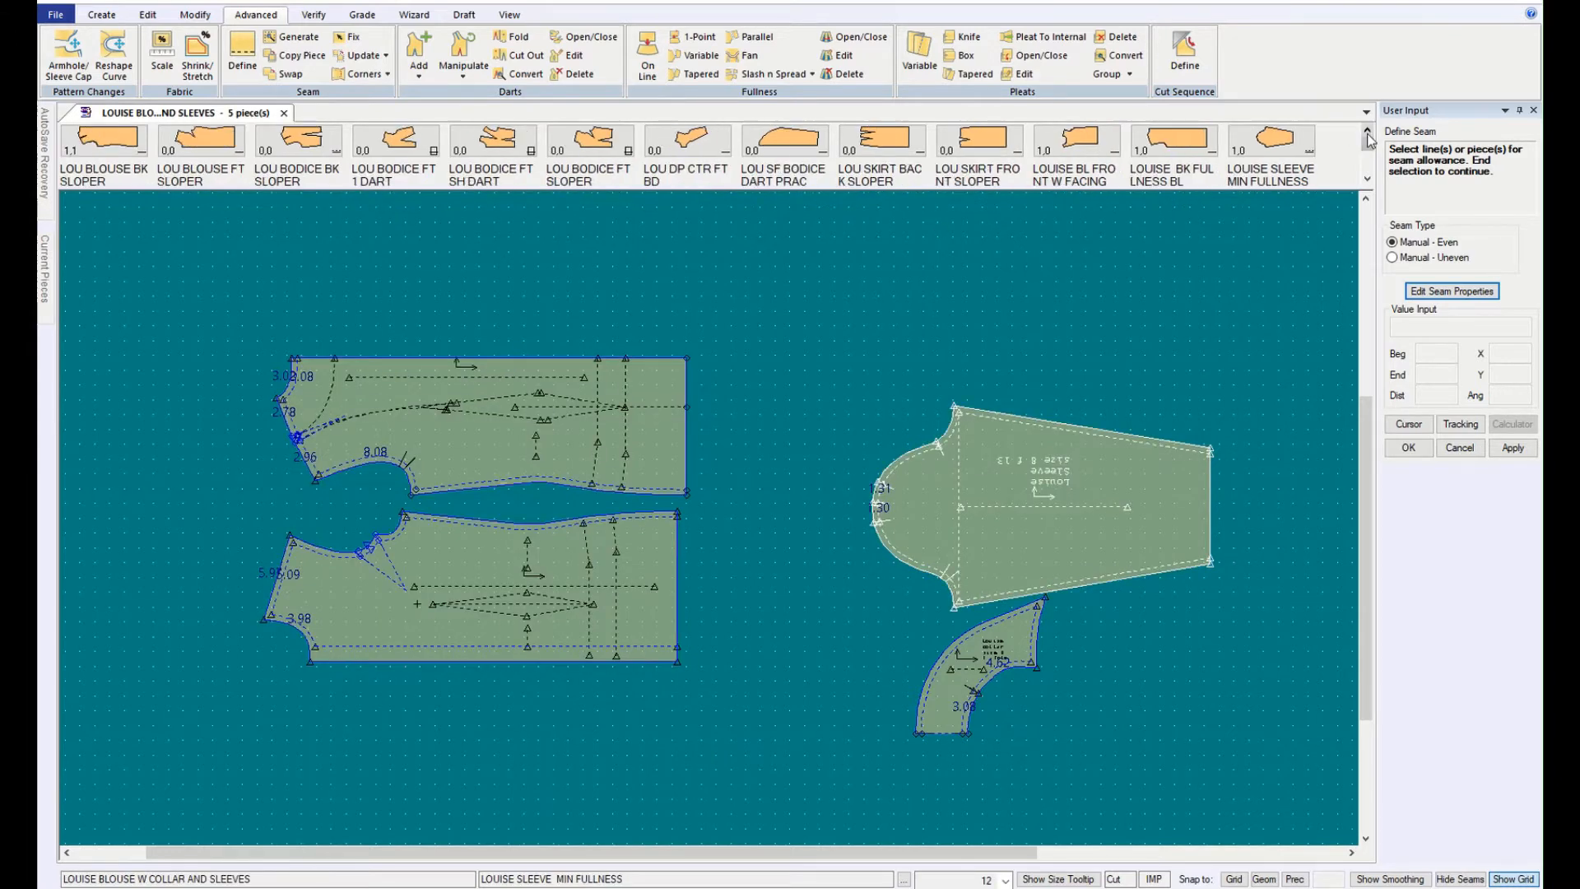
drag(200, 140, 274, 377)
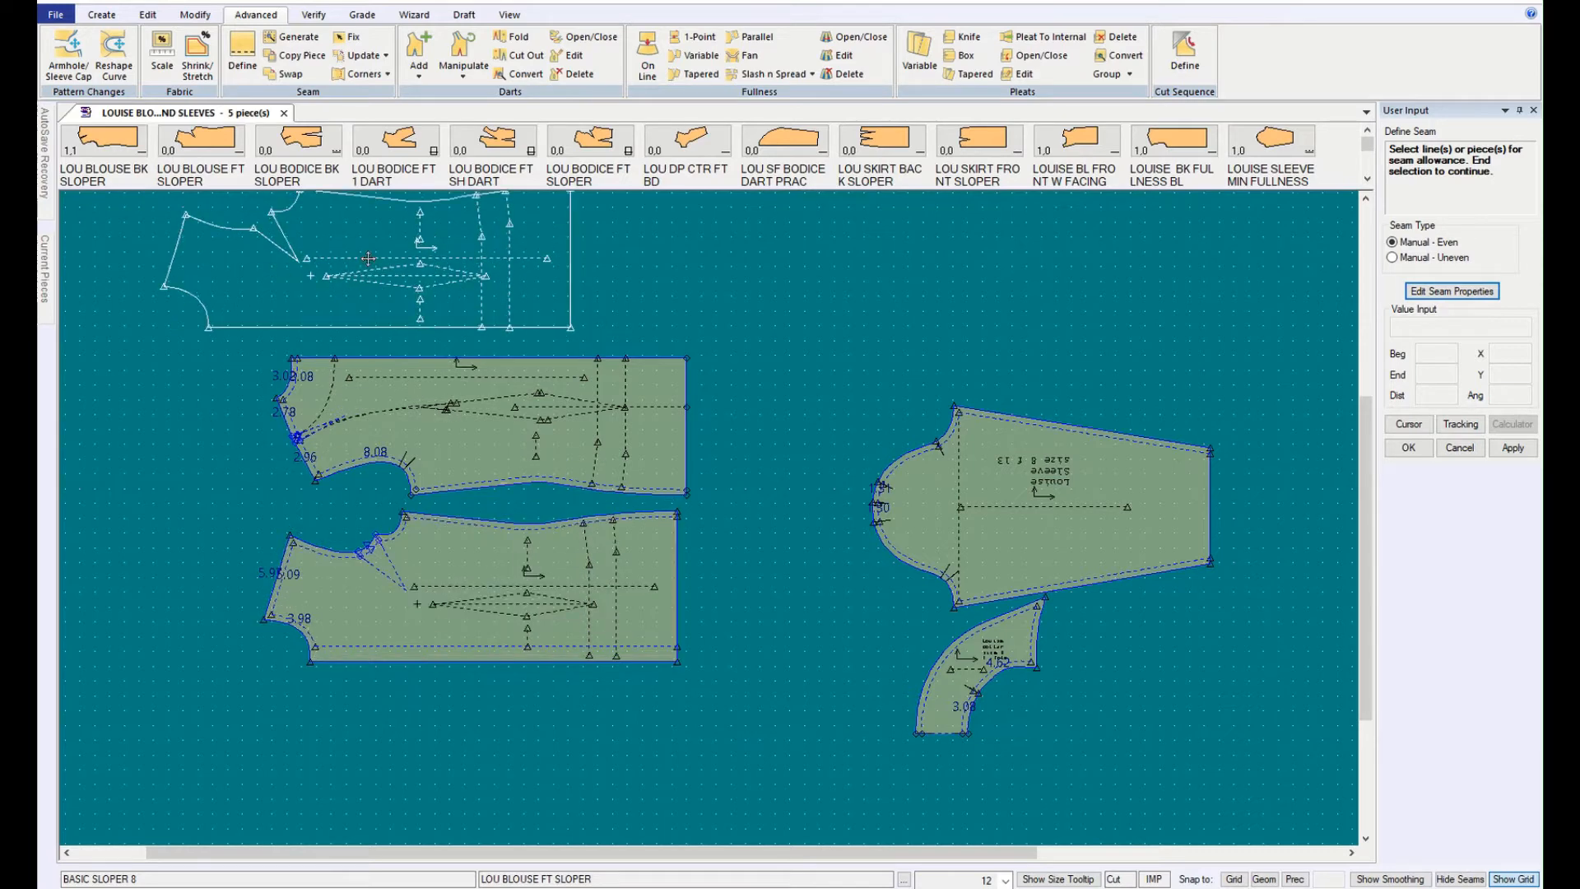
click(369, 255)
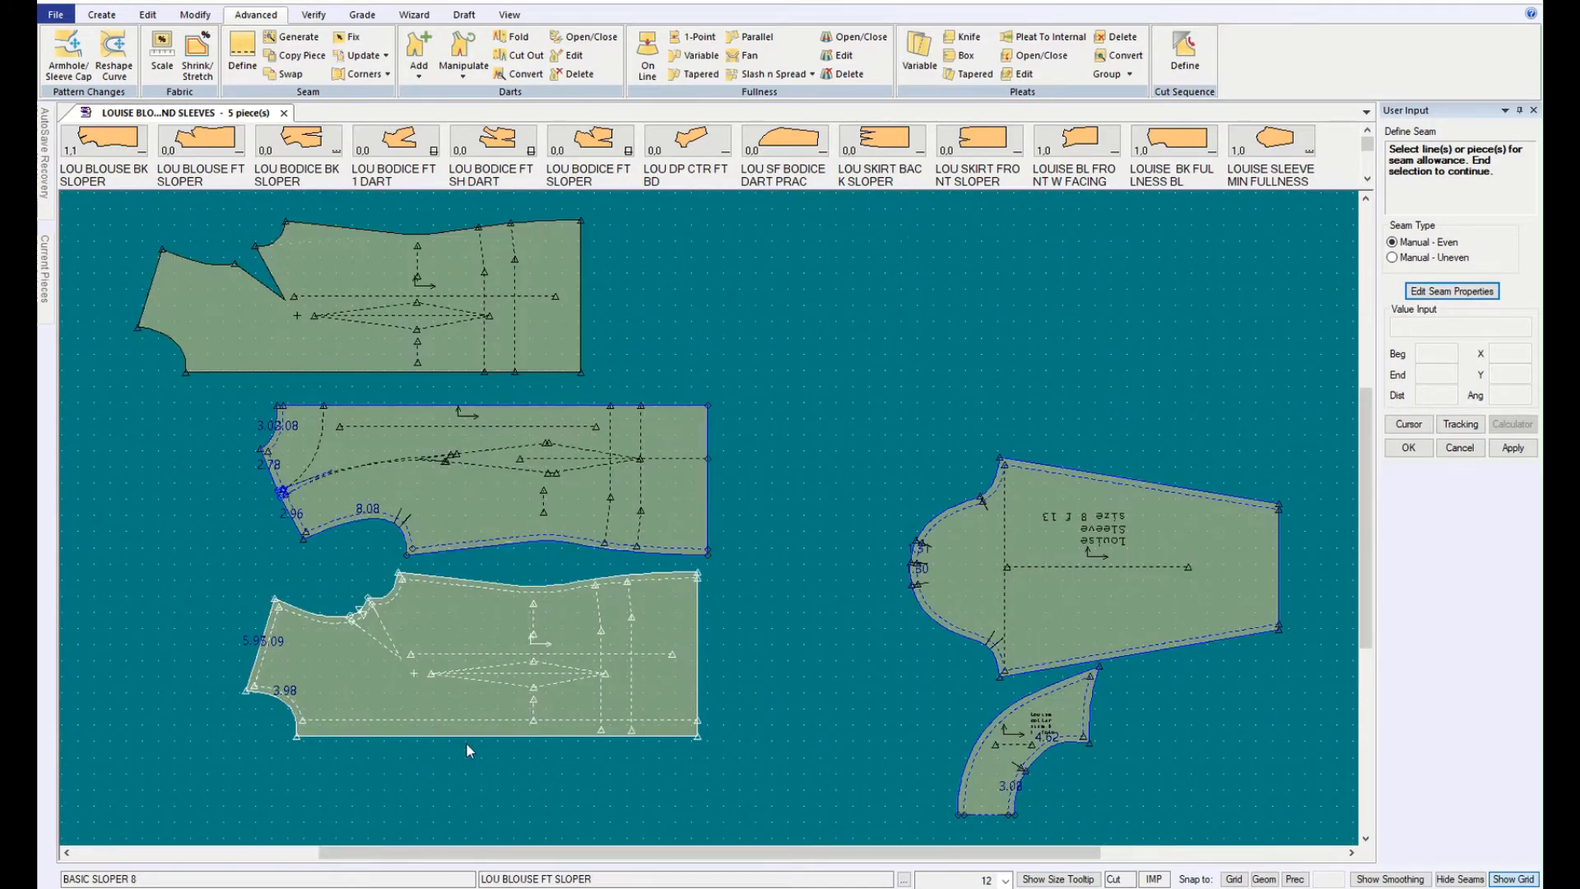
Step: Undo the last seam allowance change on the front and move that piece a little farther below the back
click(93, 0)
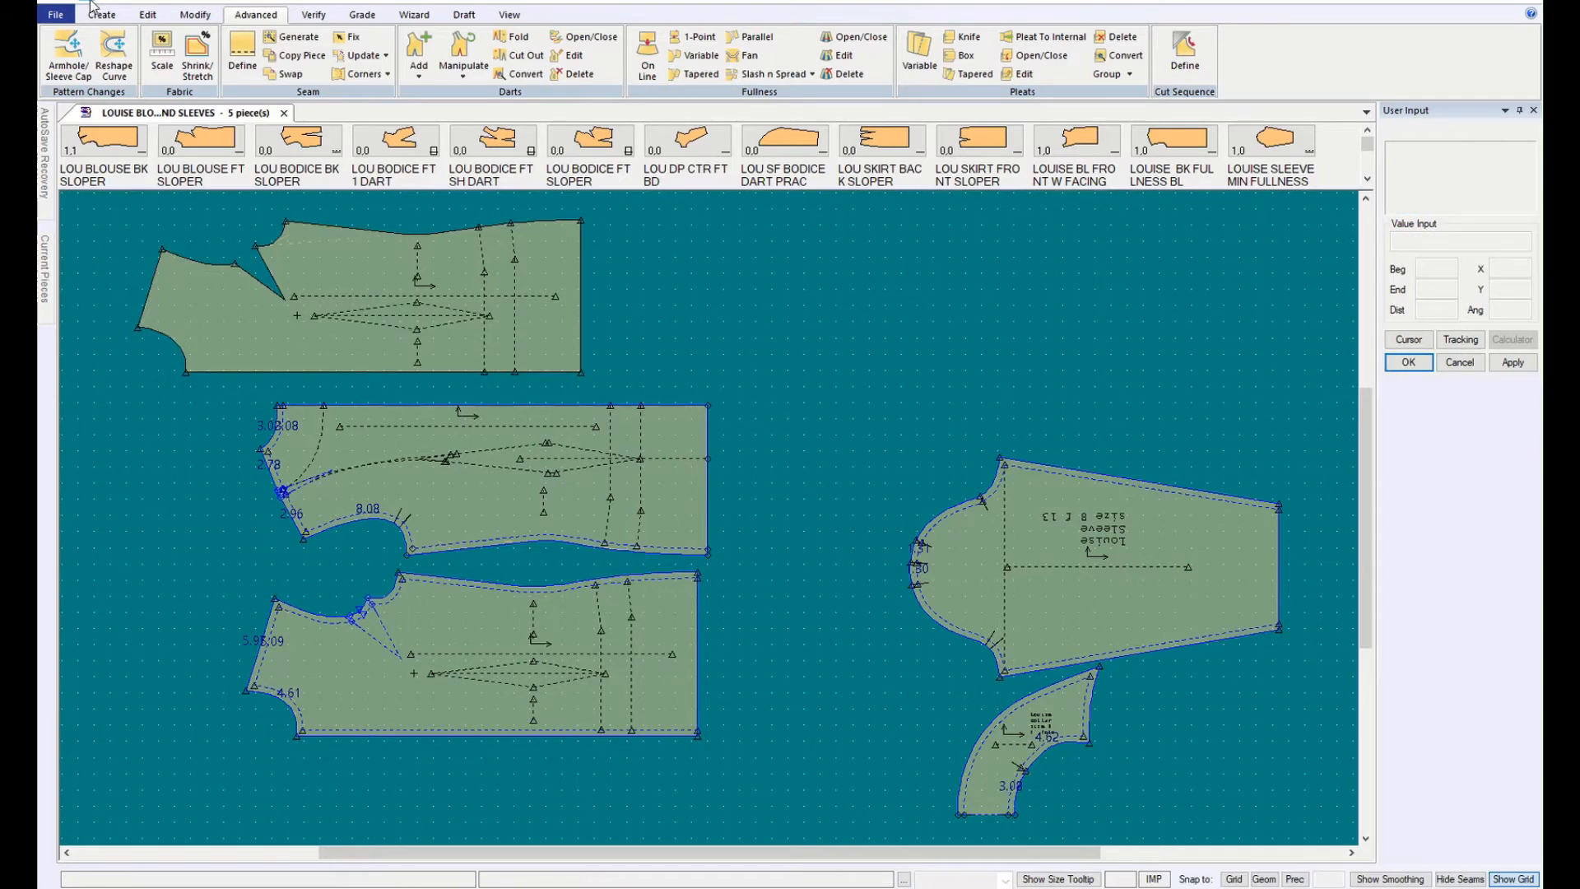
click(92, 1)
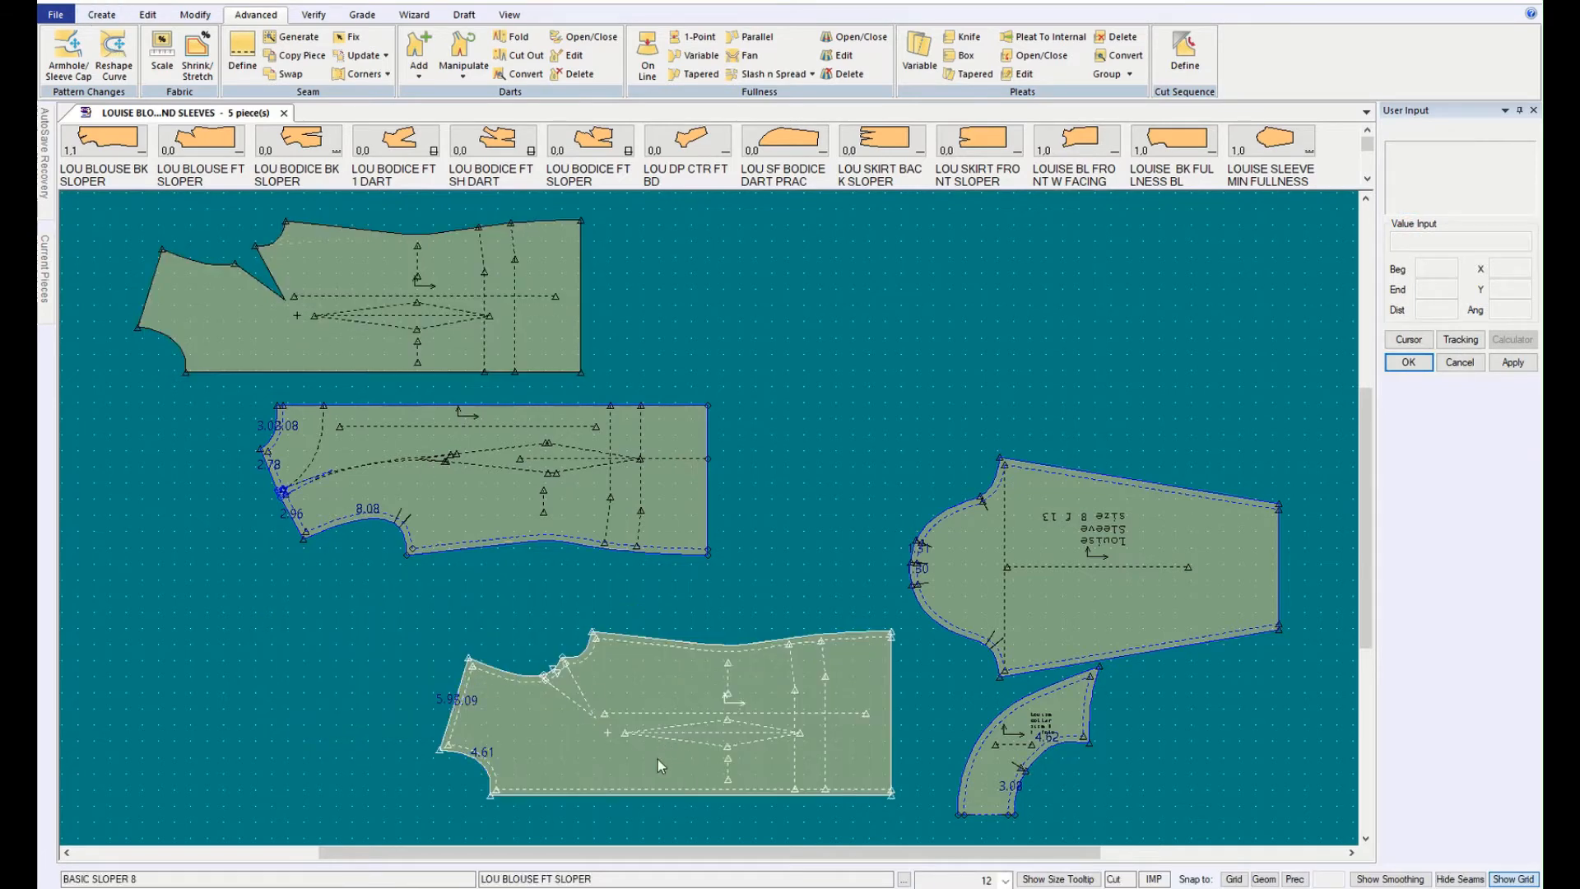
drag(731, 763, 525, 752)
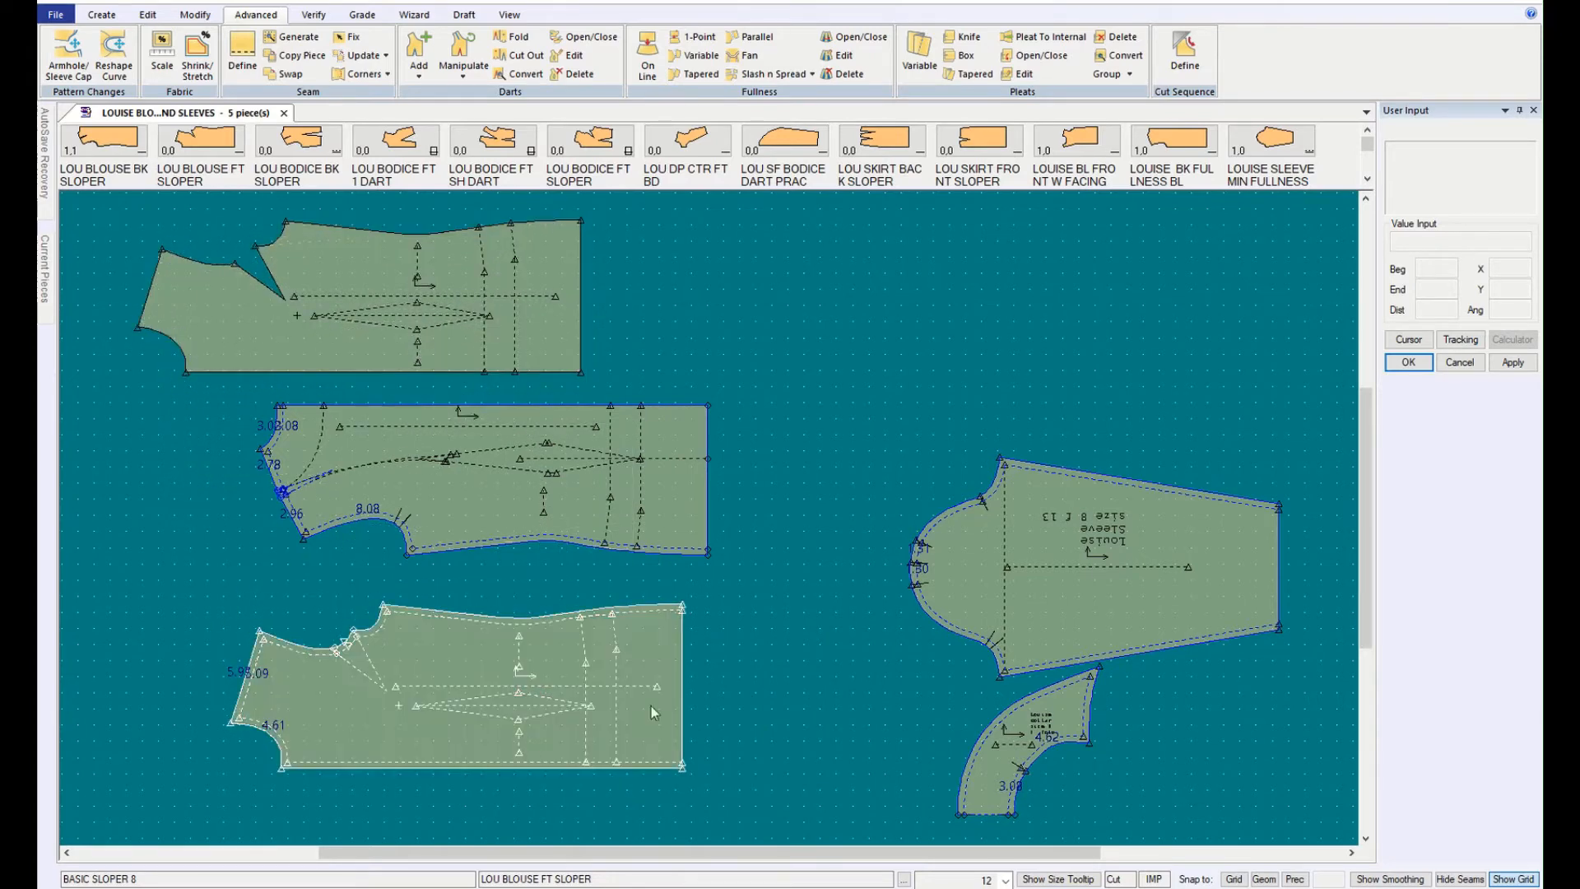
Step: Swap the lower front's sew and cut lines and define an even 3-inch seam allowance on its centre front line
click(286, 76)
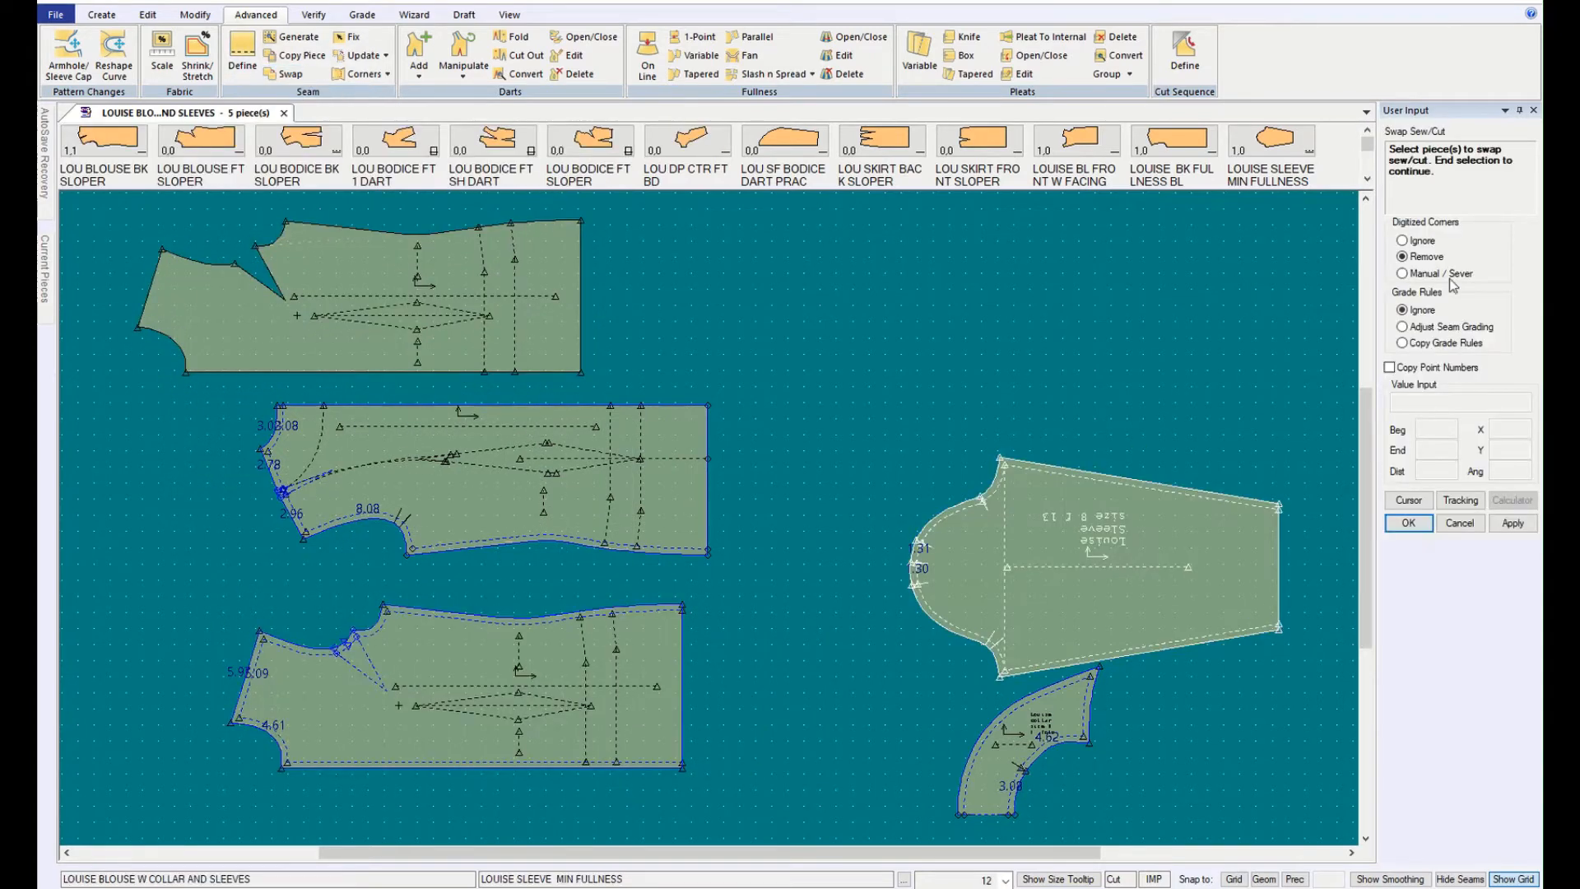
click(450, 721)
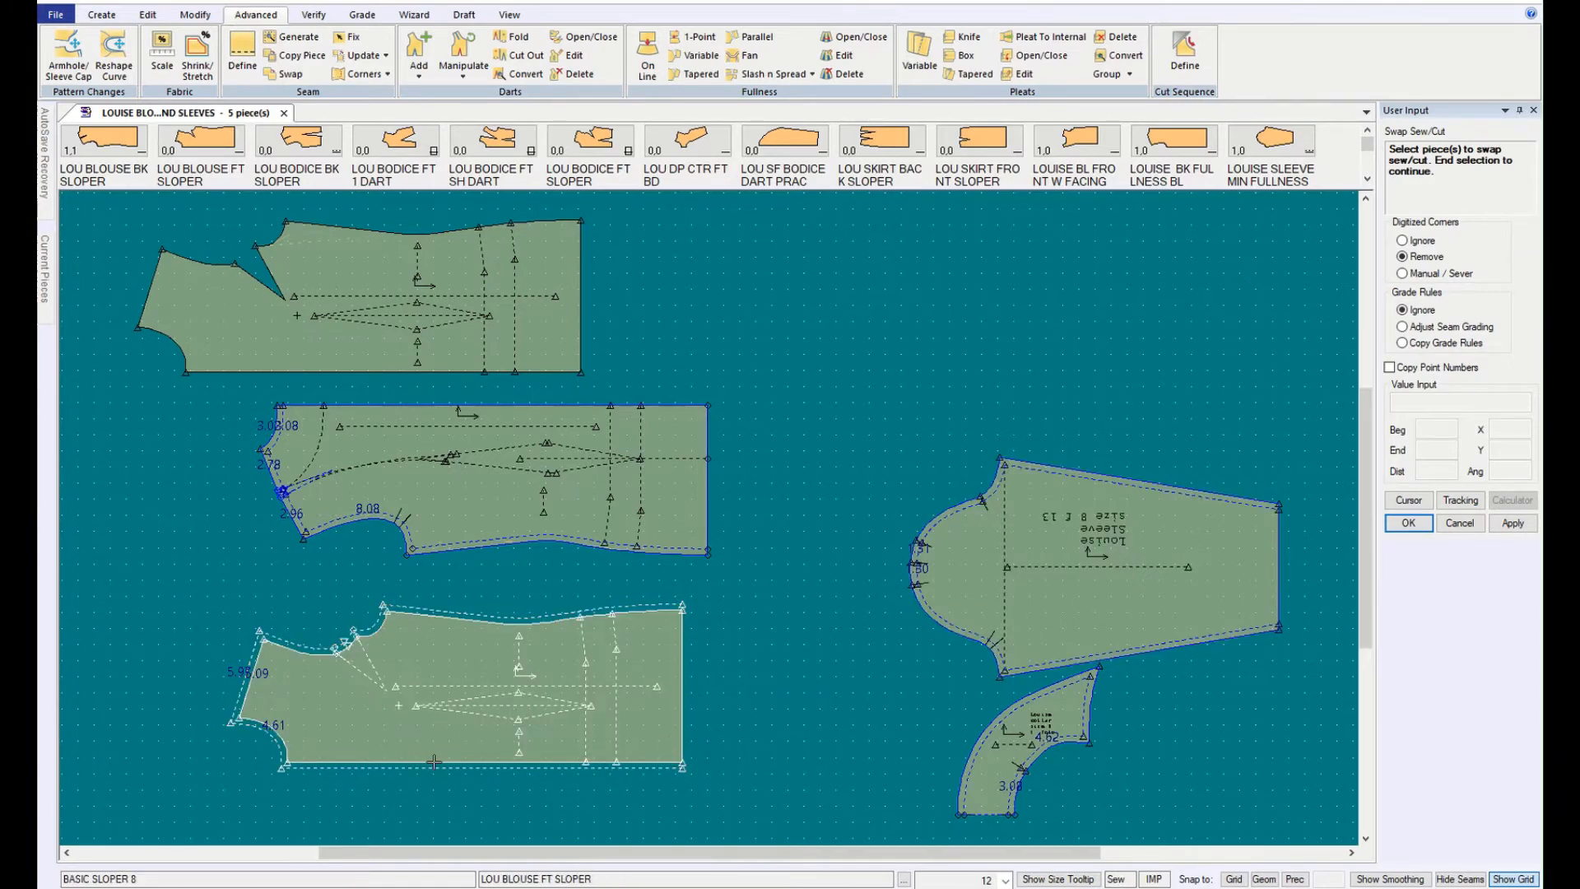
click(242, 54)
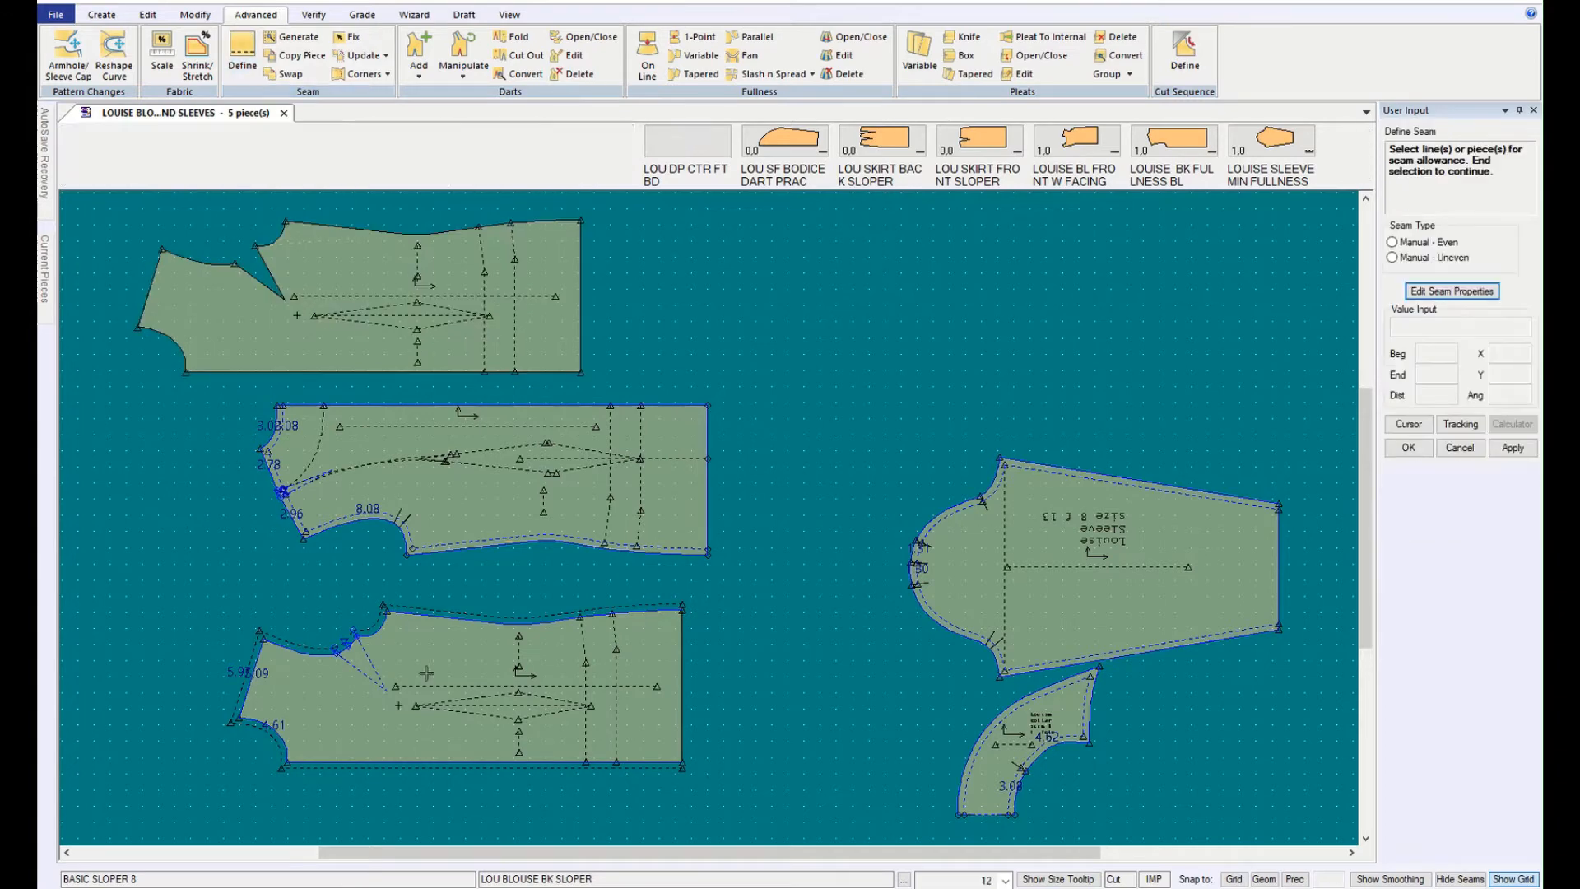
click(420, 765)
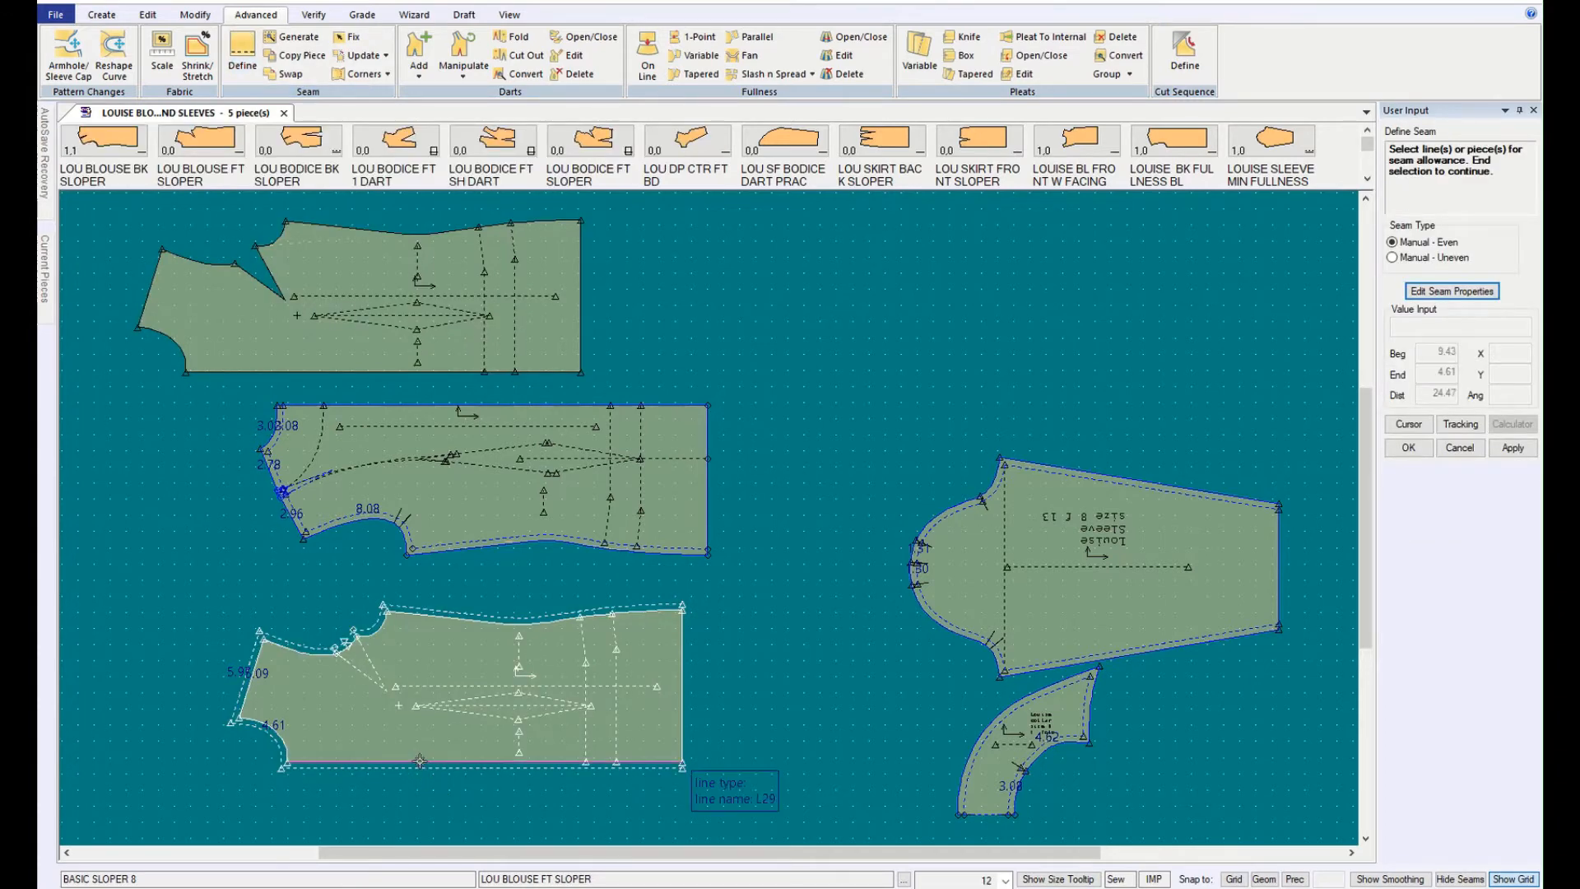
right_click(687, 744)
click(721, 754)
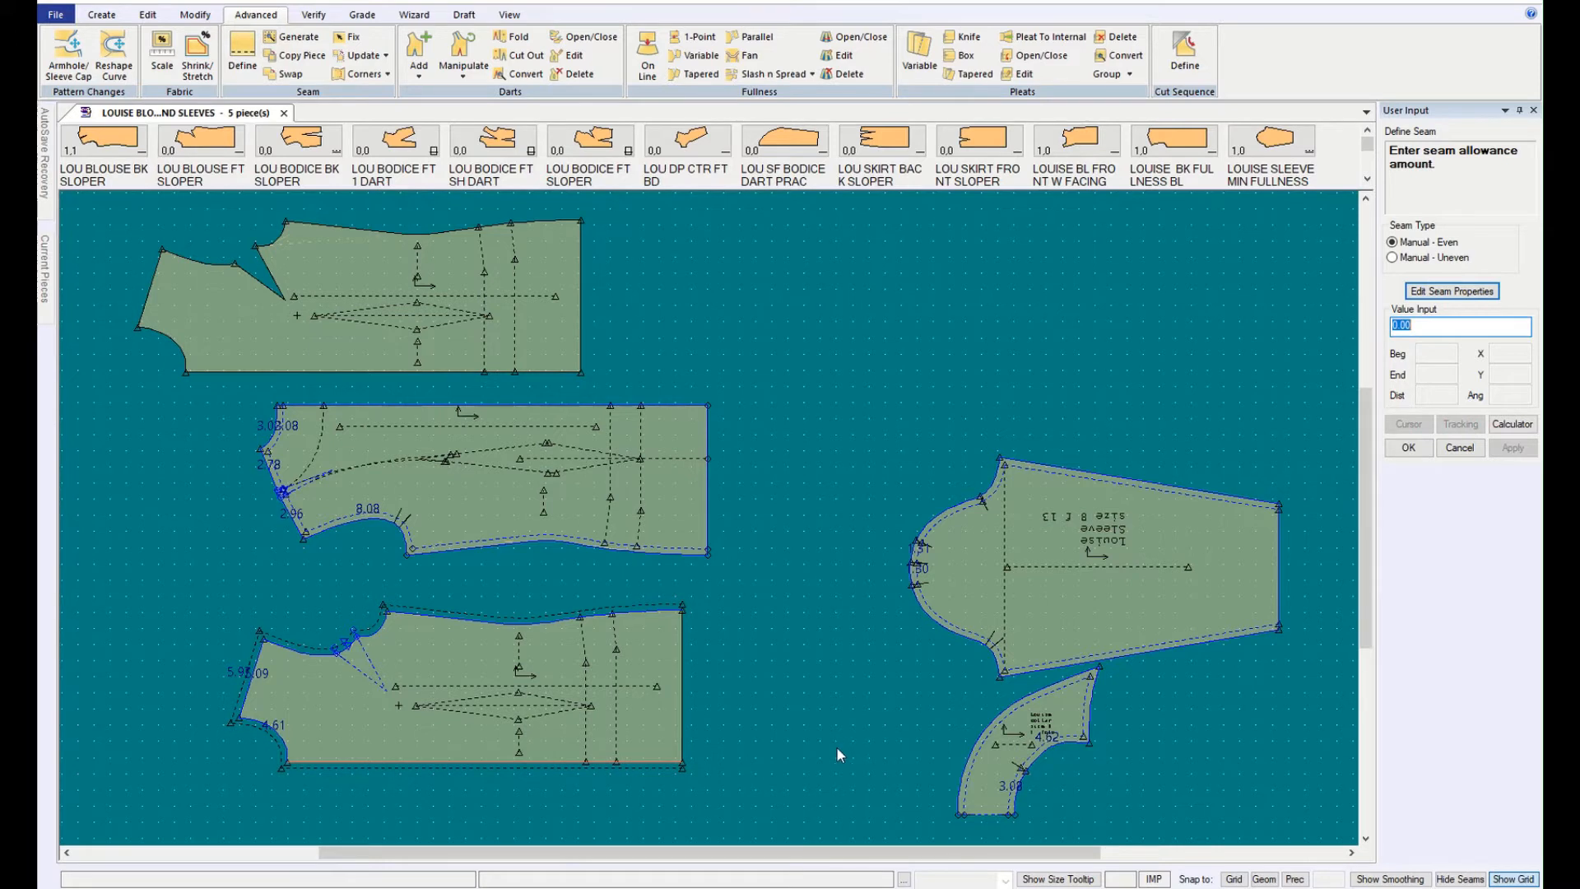
text(3)
click(1409, 449)
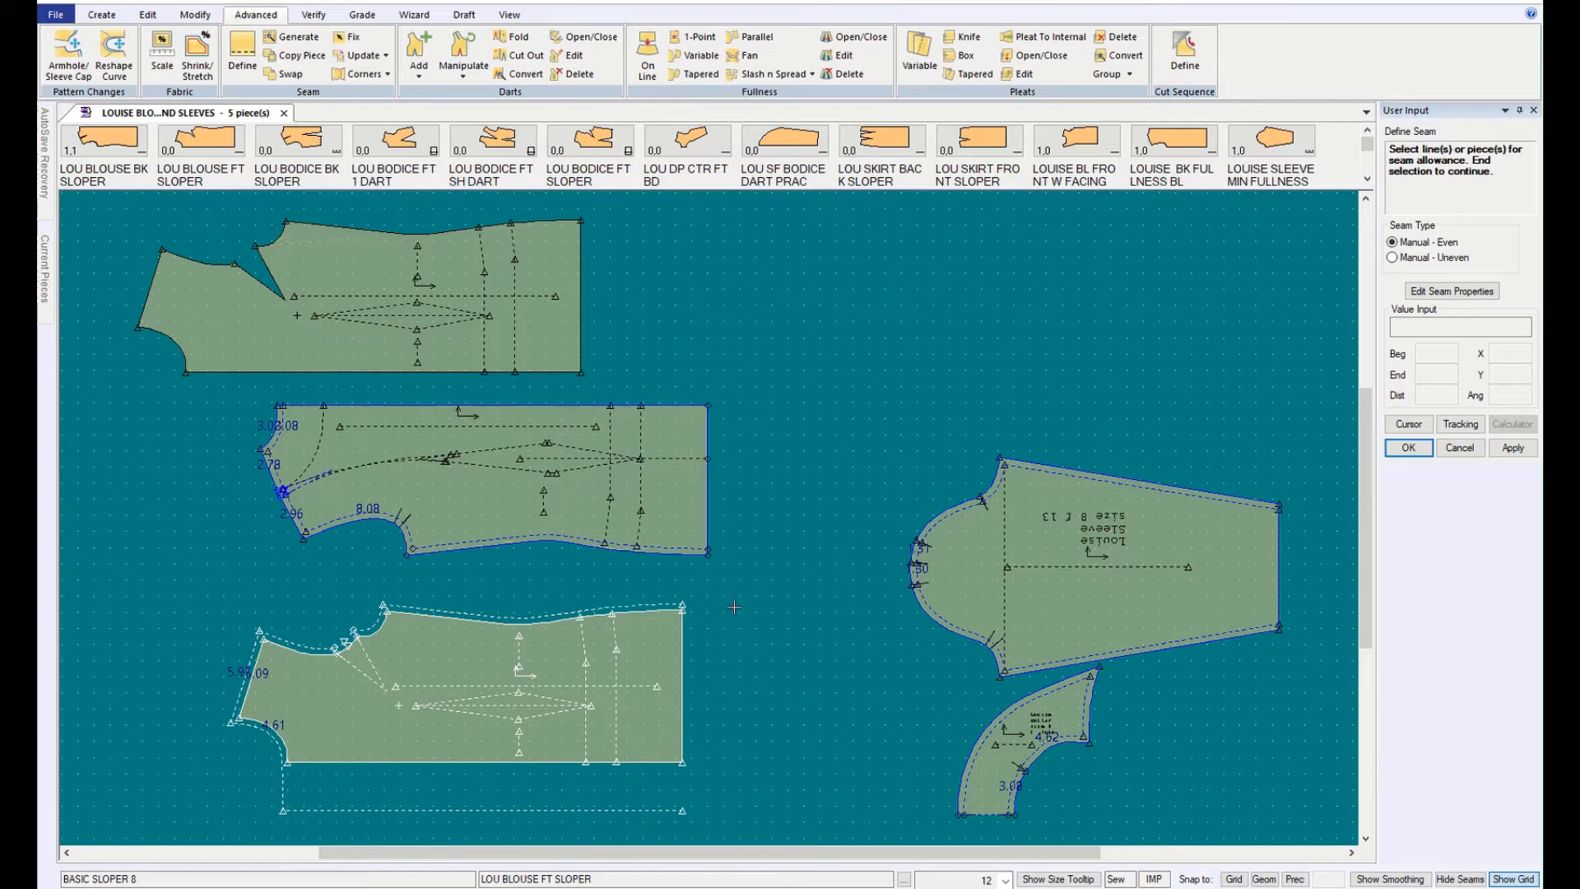
click(1464, 450)
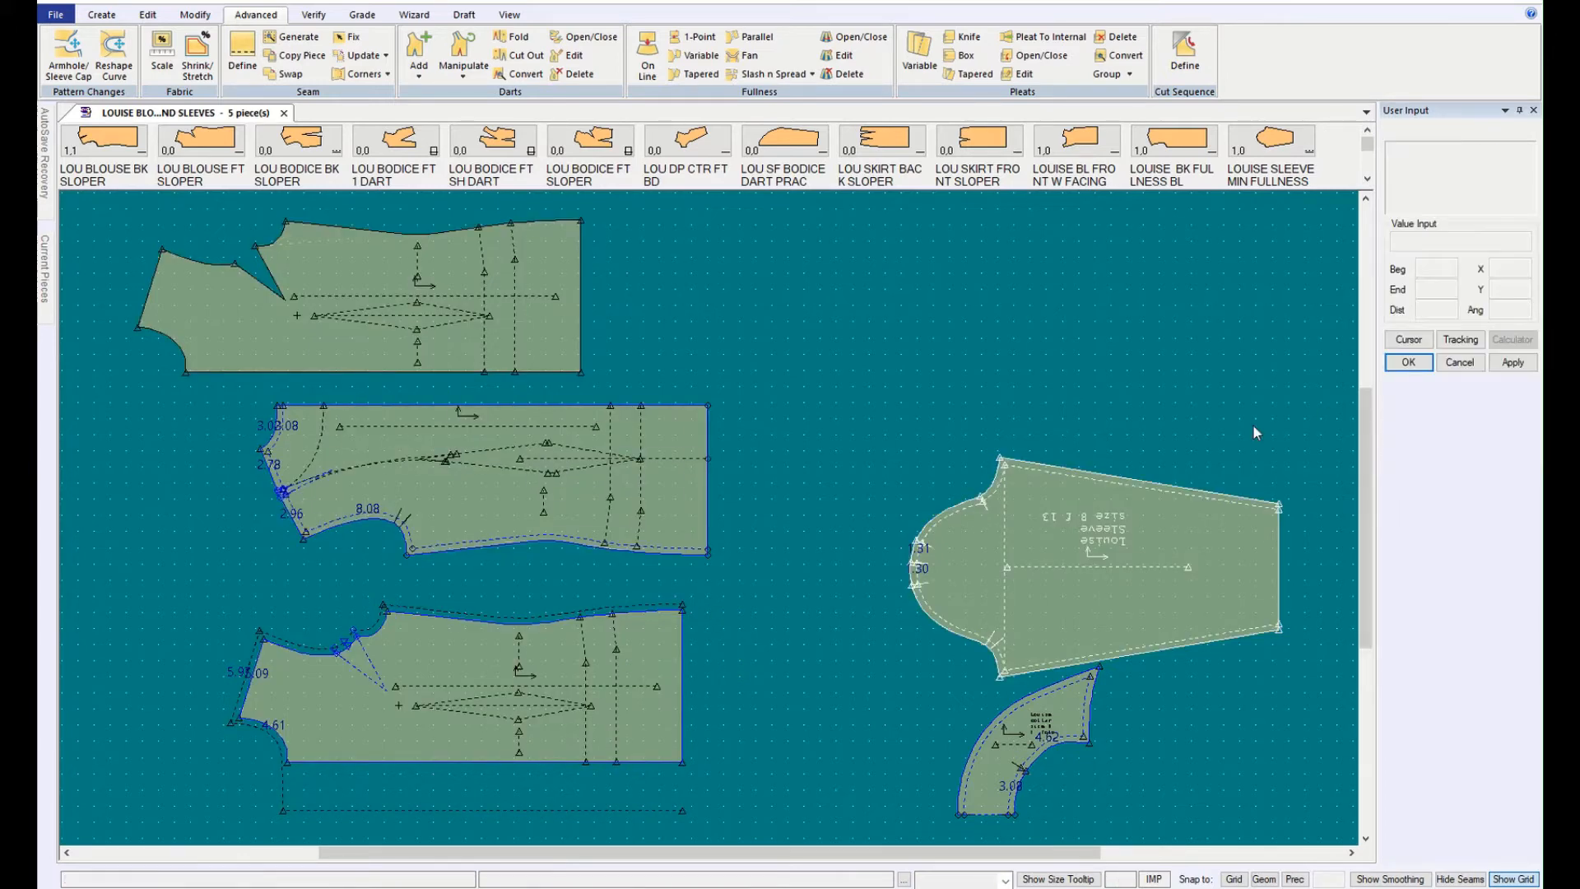
Step: Move the front sloper without seam allowances farther up, away from the back piece
click(506, 294)
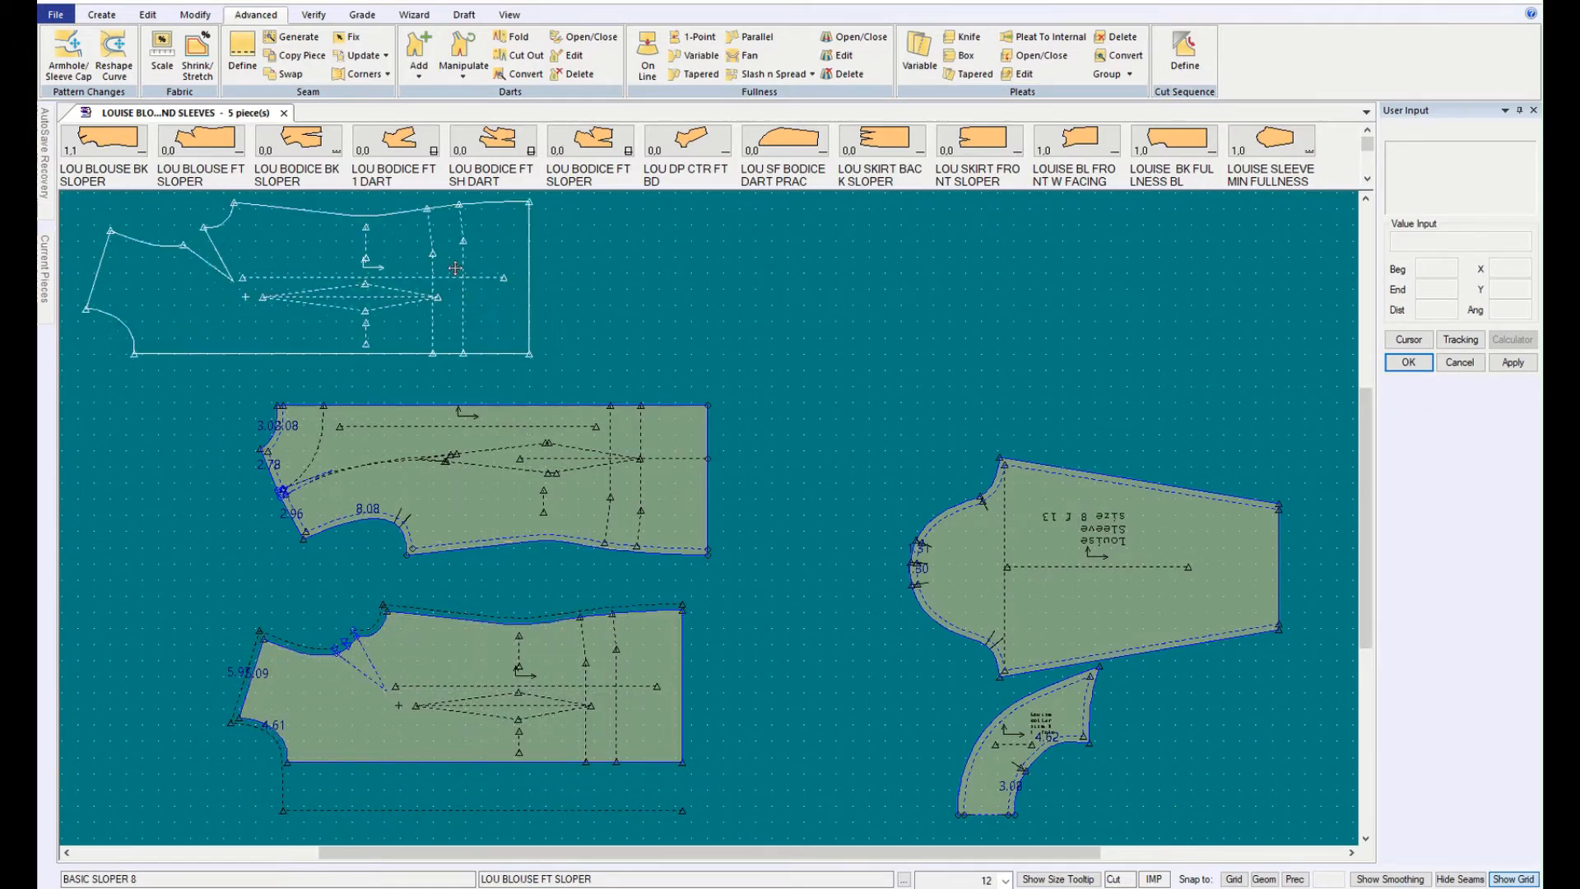
click(448, 215)
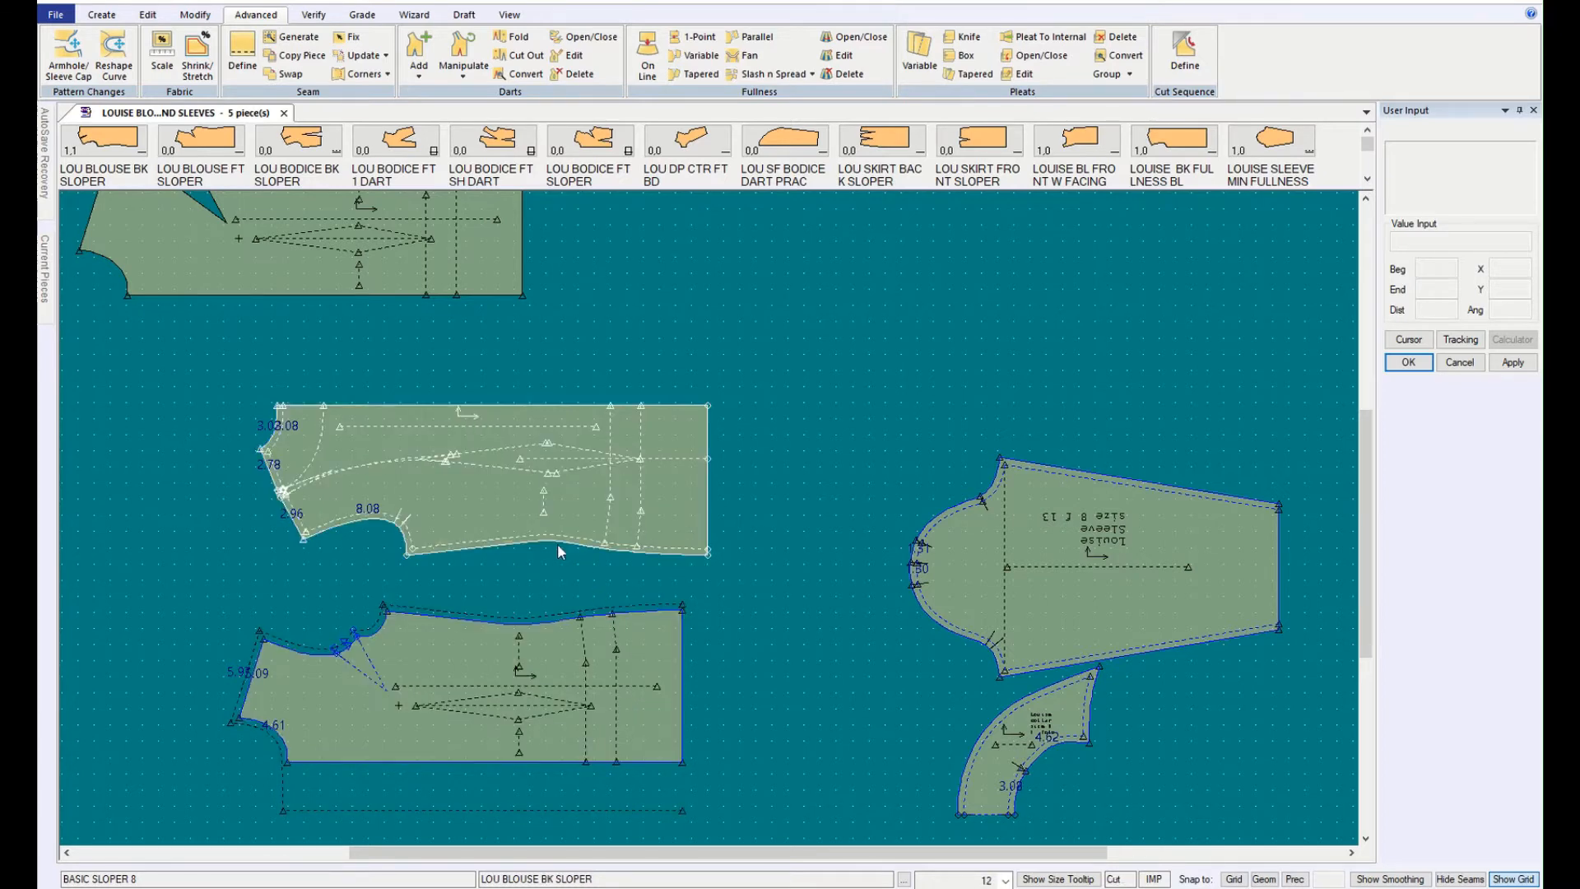
click(574, 520)
click(680, 714)
ctrl+click(471, 470)
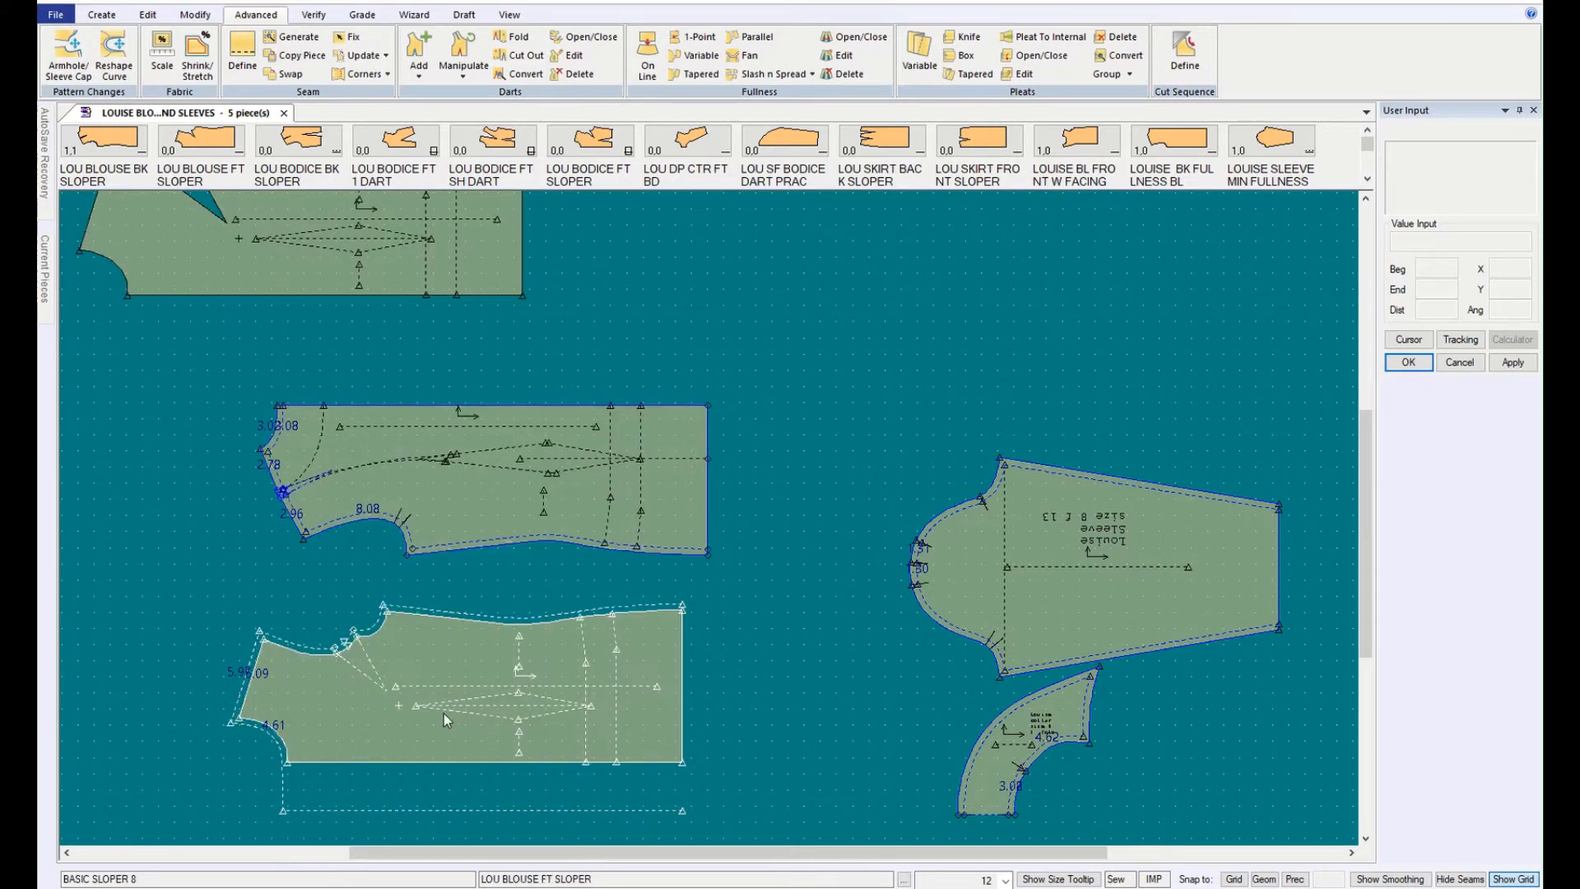
click(241, 66)
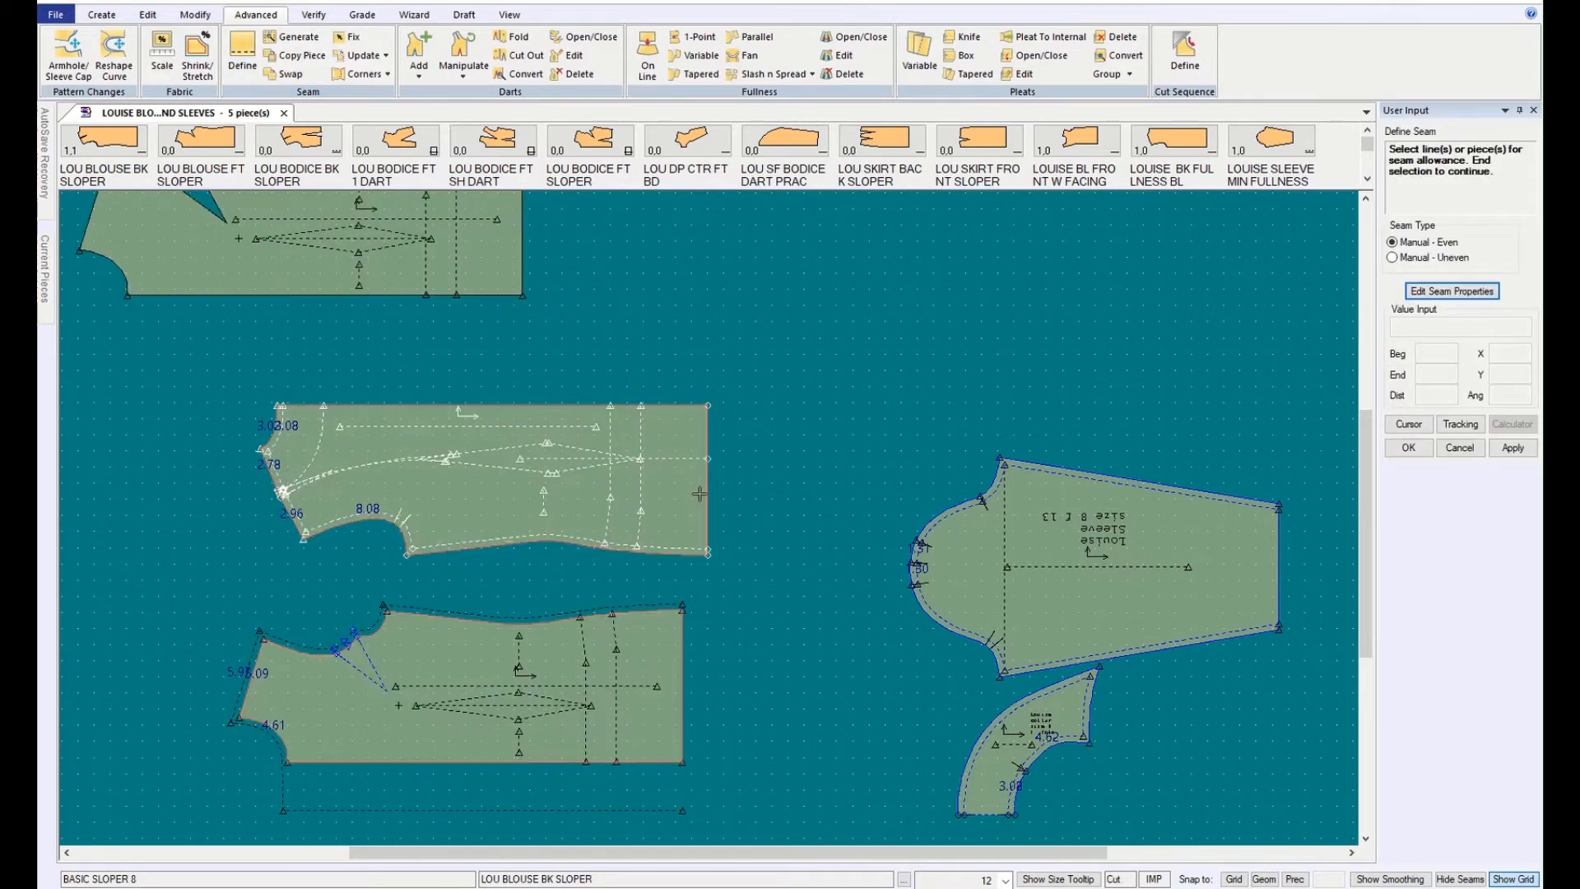
click(1181, 466)
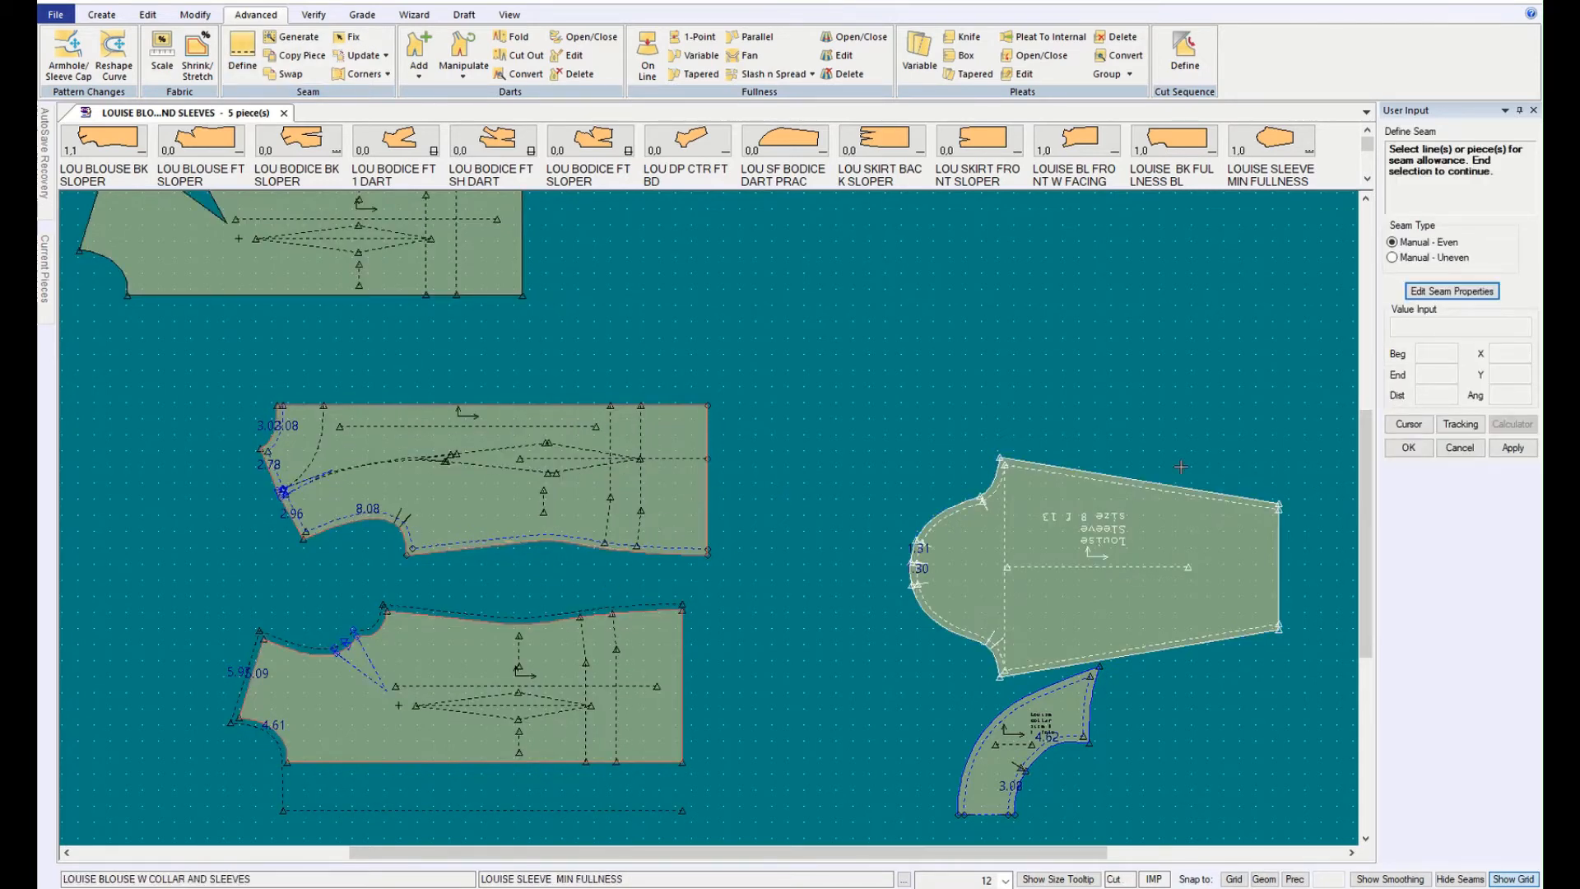
click(1458, 448)
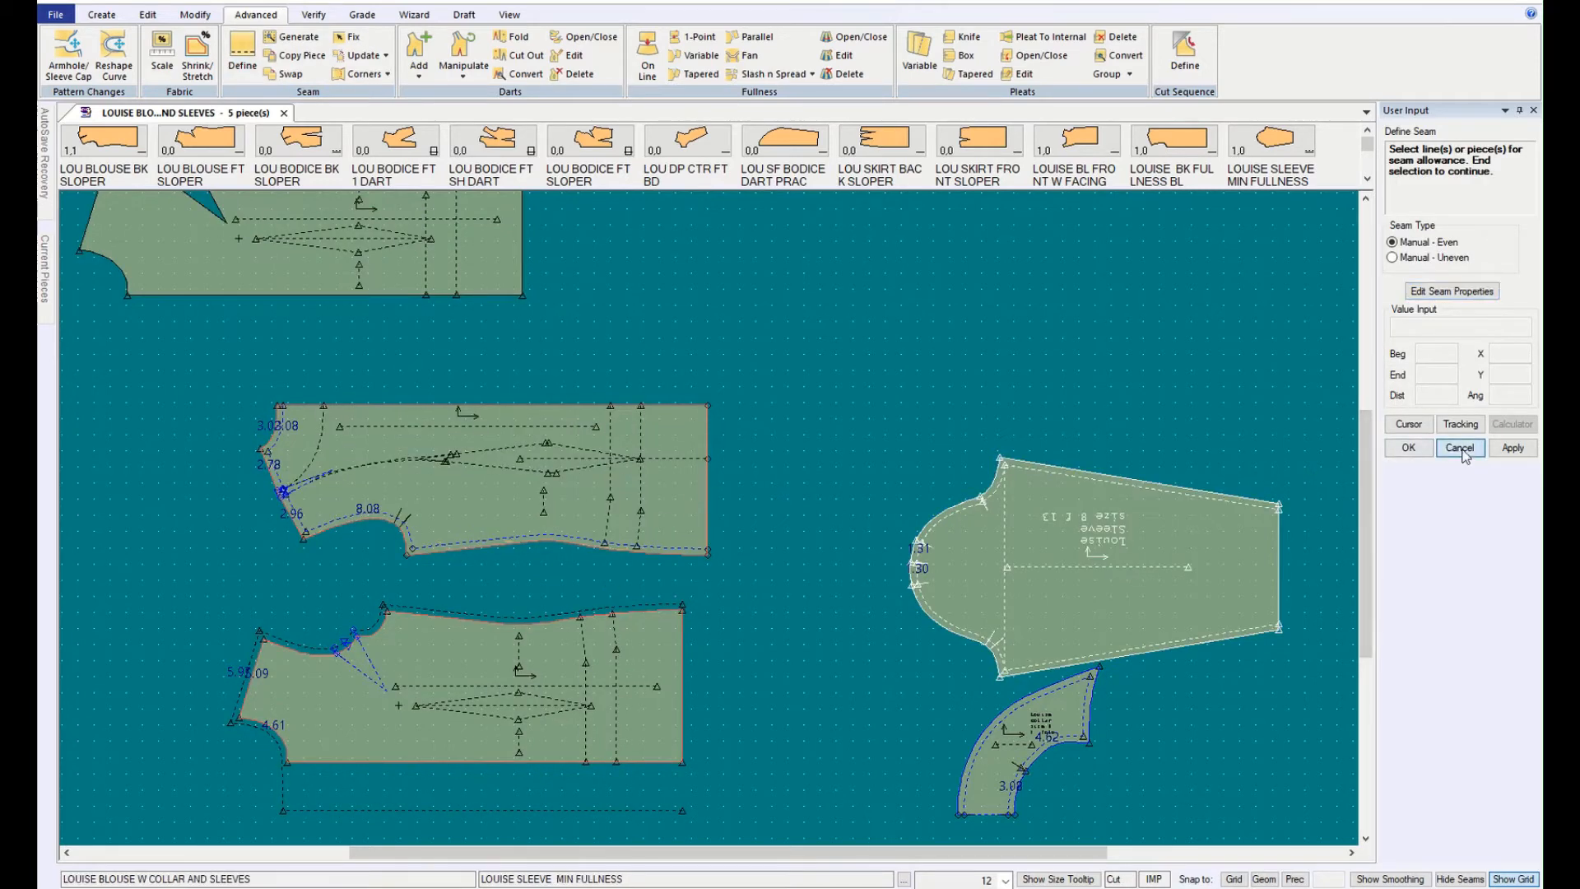
Step: Define an even 1-inch seam allowance on the hem lines of the back piece and the lower front piece
click(242, 66)
click(709, 506)
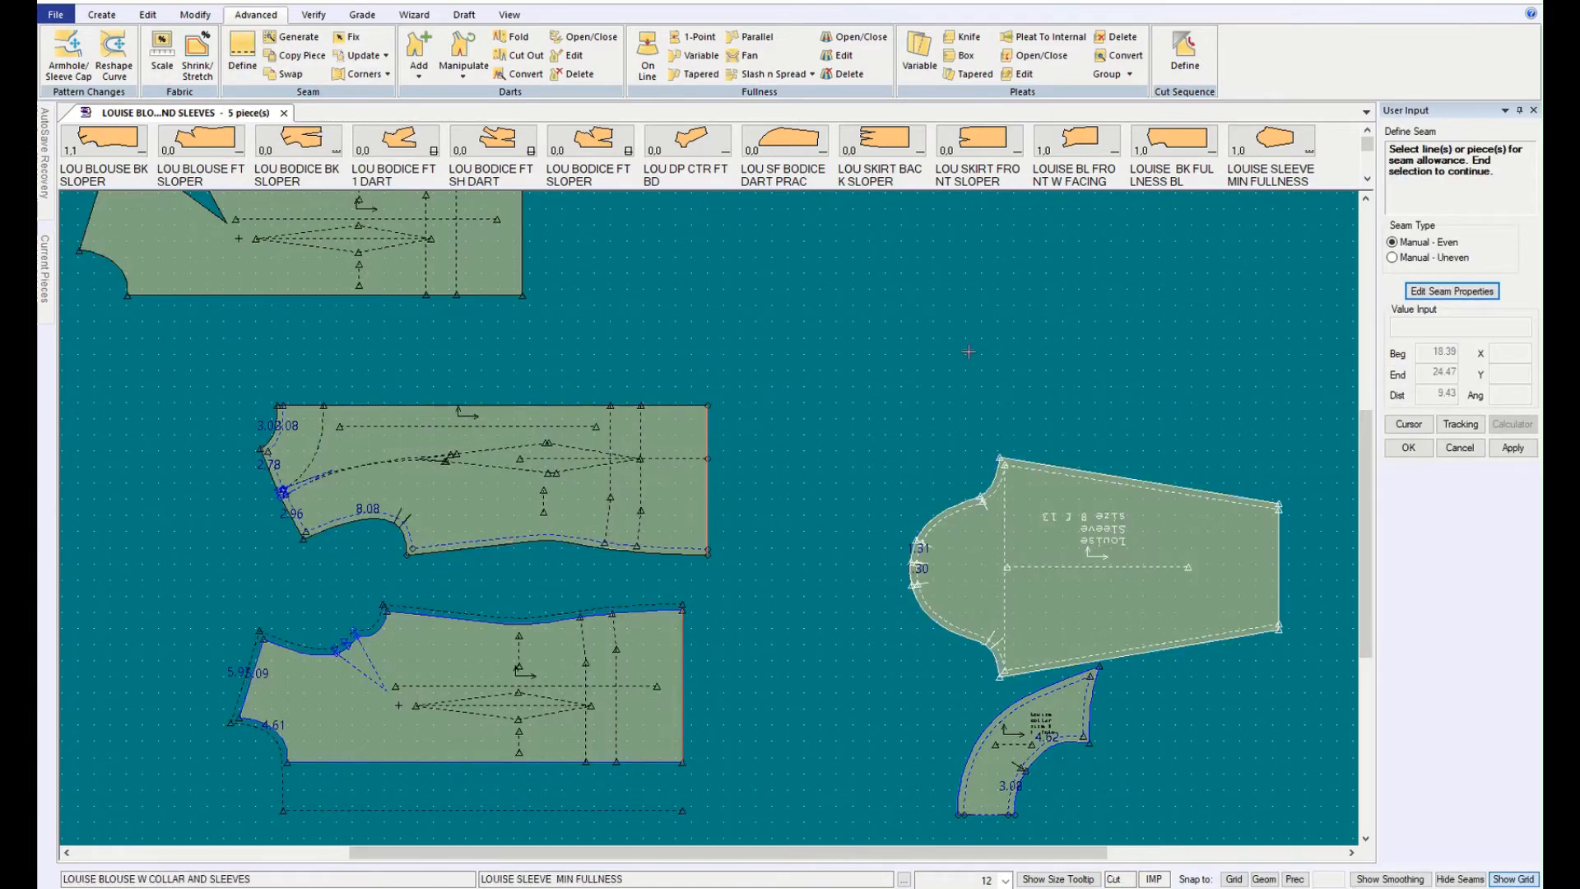
click(1407, 448)
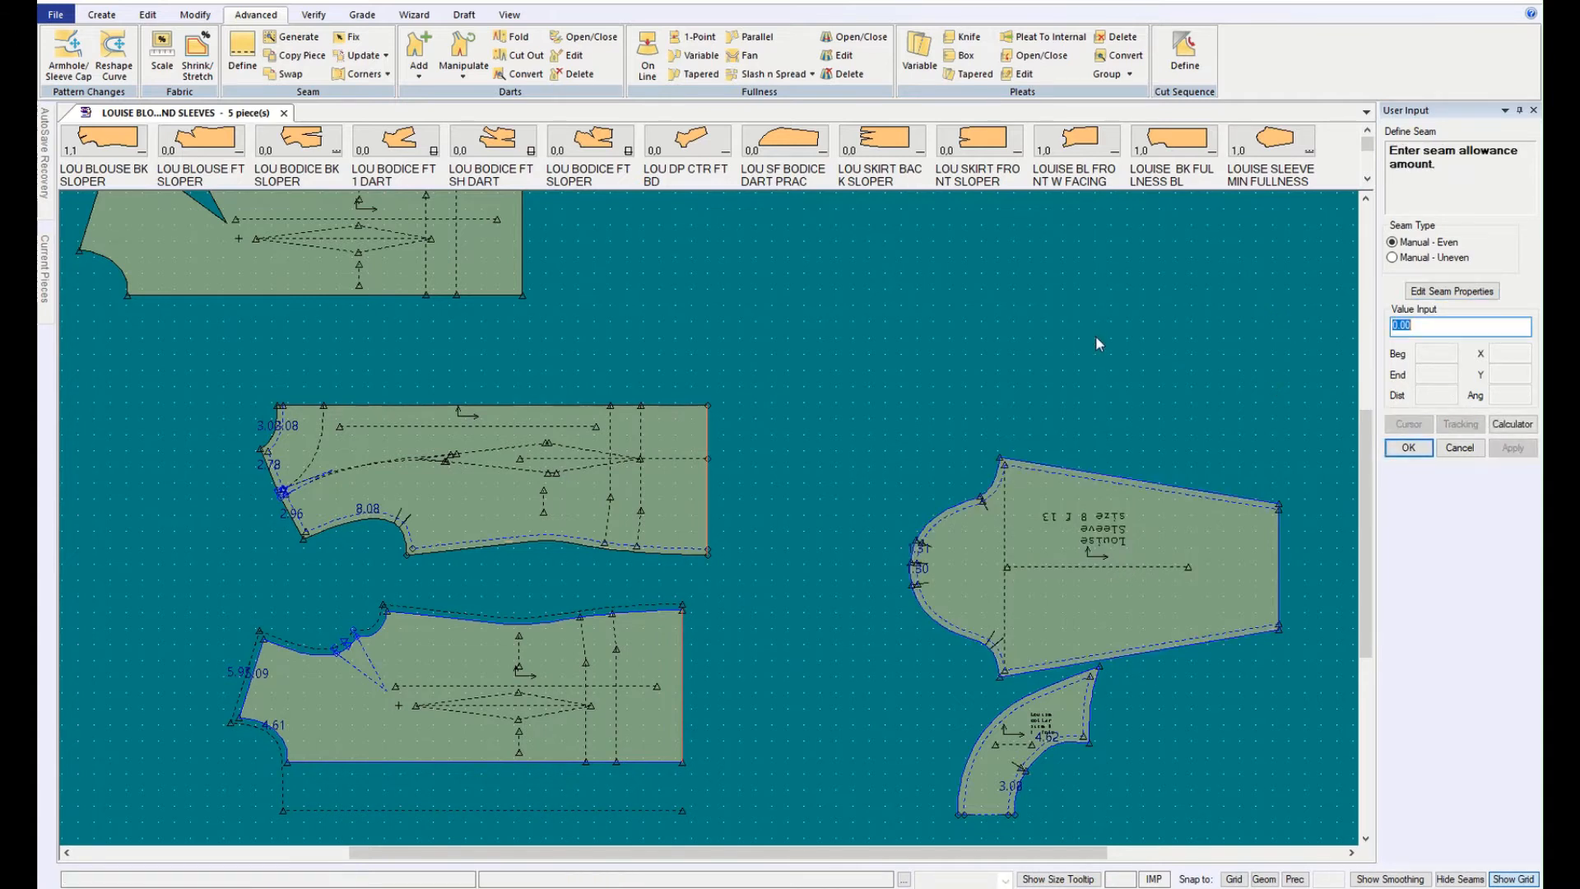
text(1)
click(1408, 448)
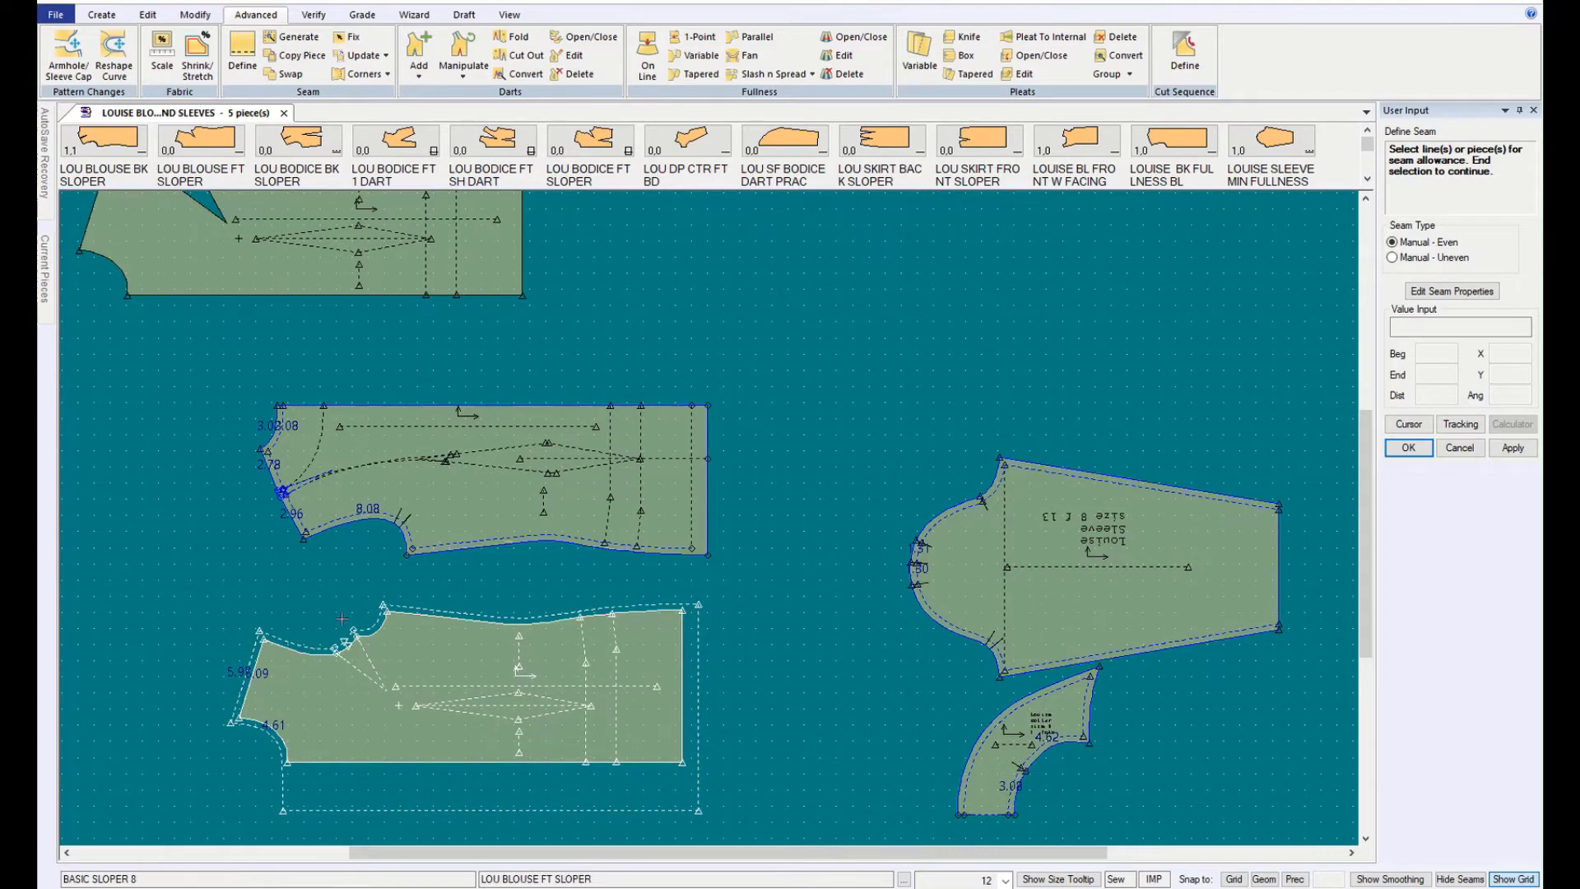
Step: Swap the sew and cut lines of the lower front piece, removing digitized corners and ignoring grade rules
click(284, 73)
click(508, 639)
right_click(459, 700)
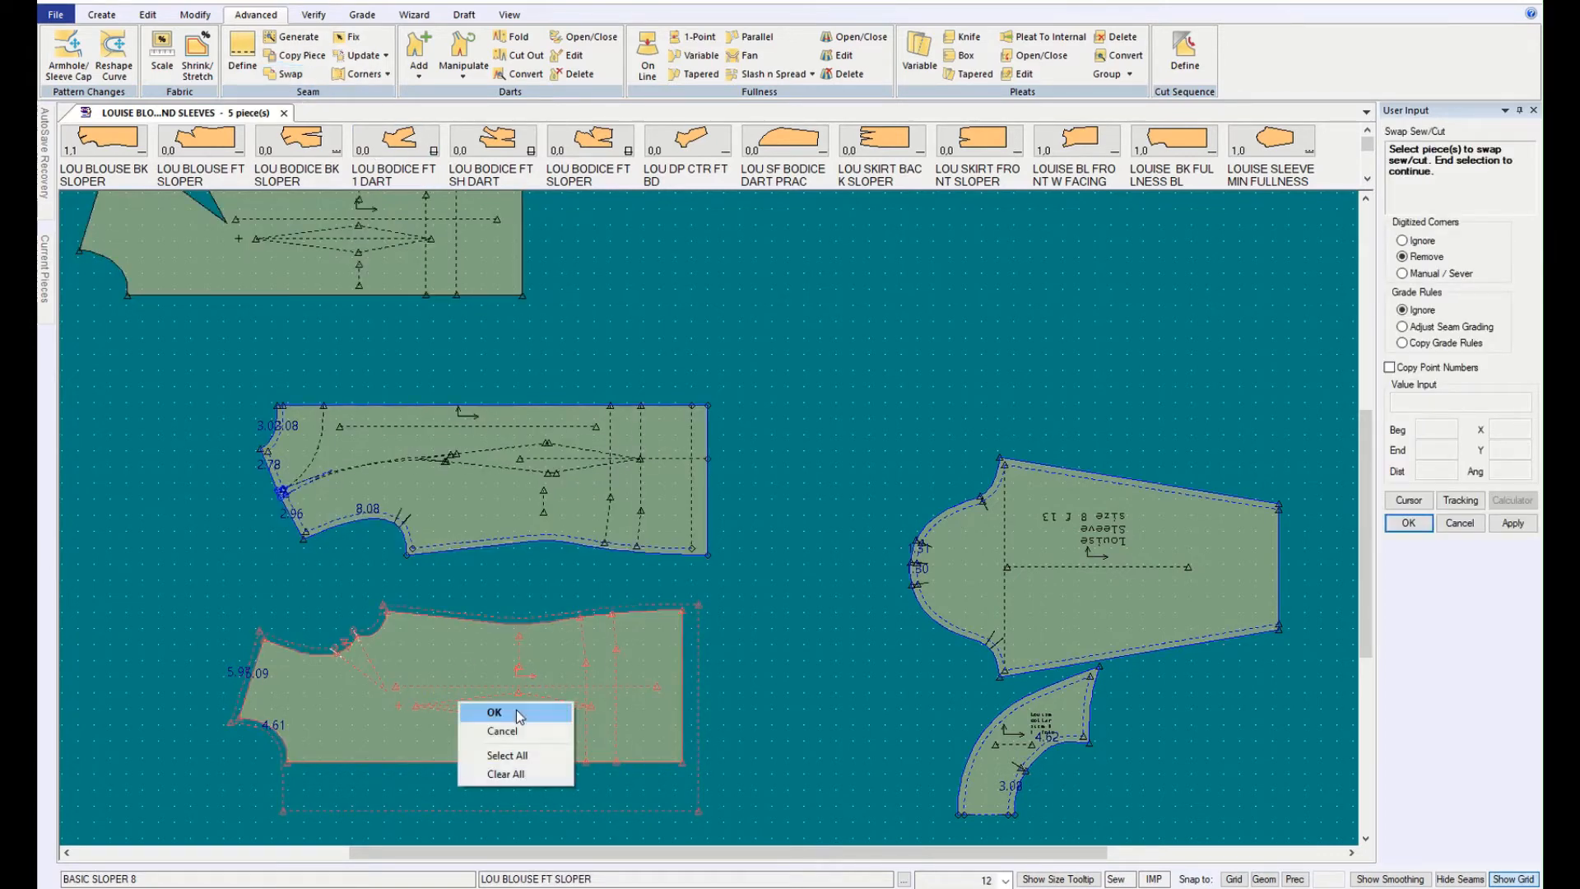
click(477, 706)
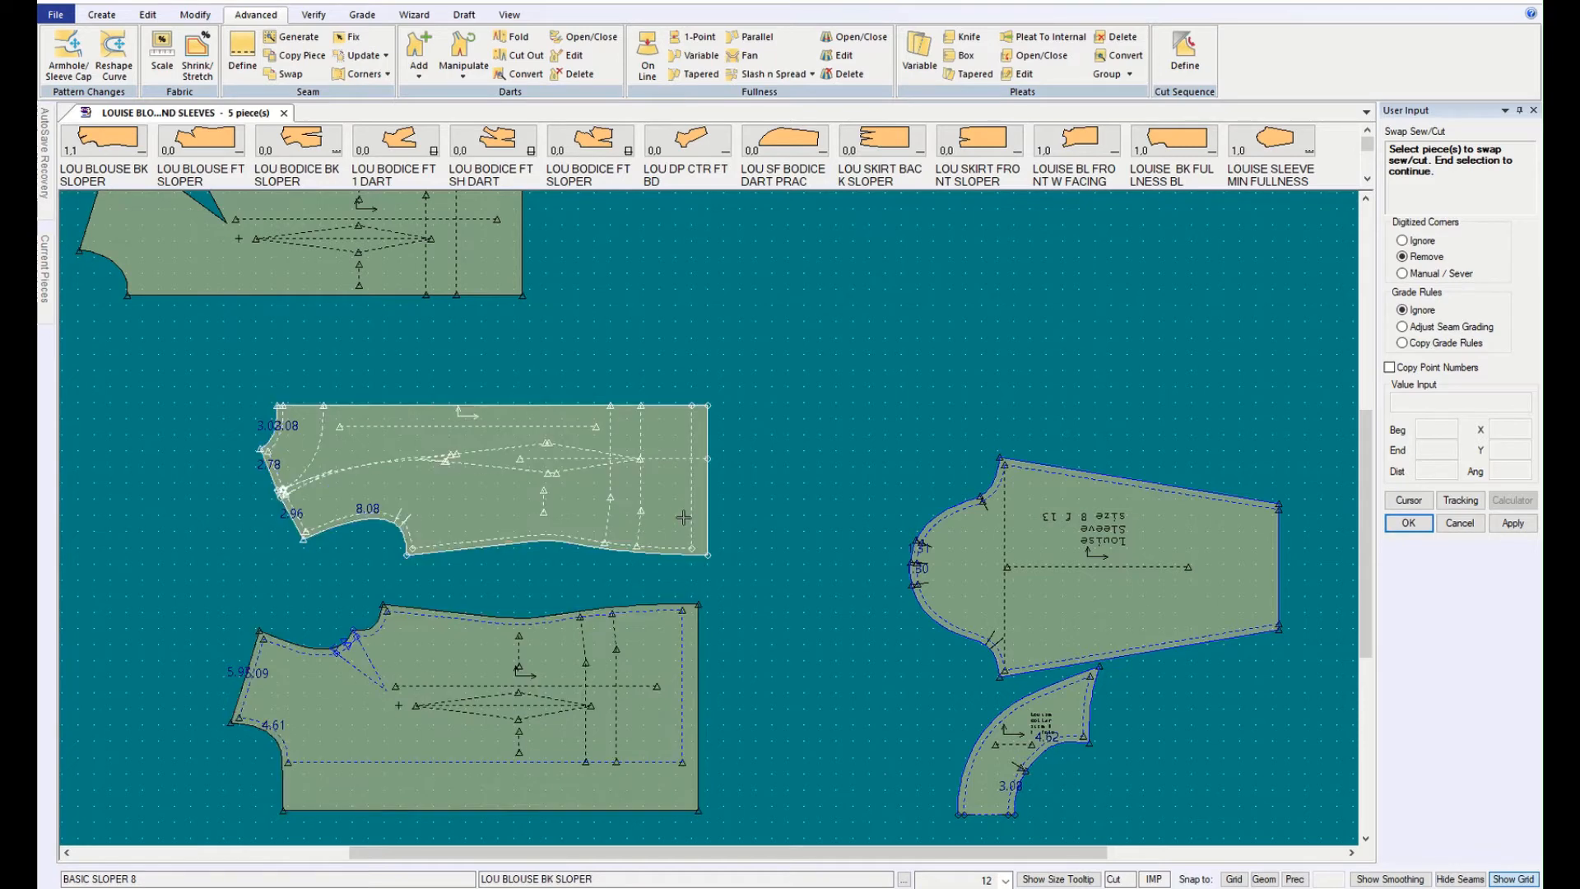
Step: Swap the back piece's sew and cut lines back and forth to check where its hem allowance lies
click(502, 501)
right_click(503, 501)
click(503, 501)
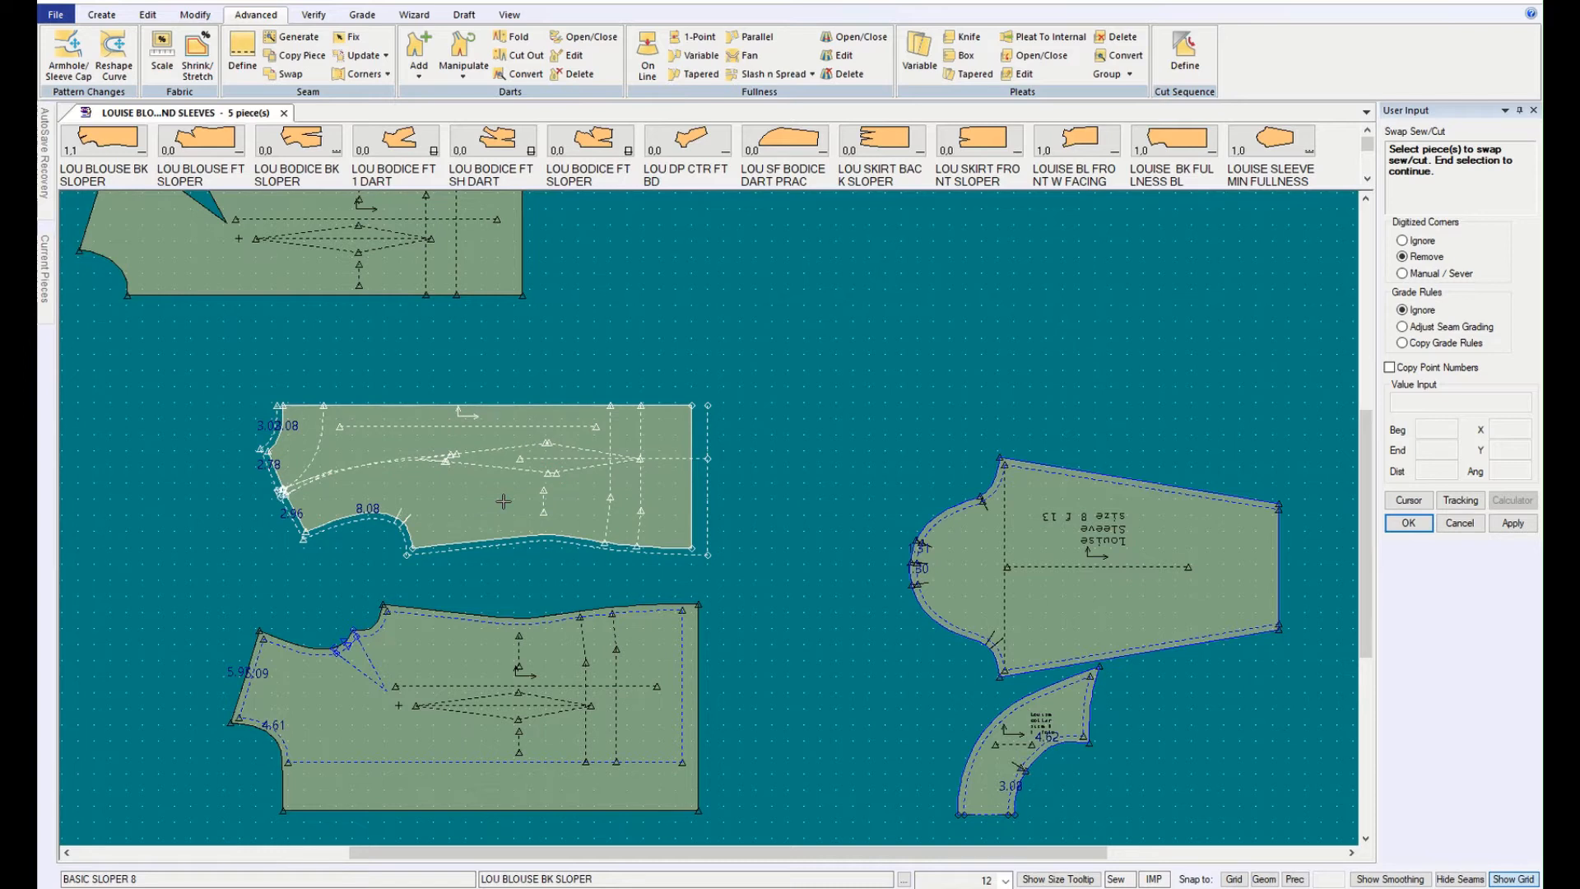
click(503, 501)
right_click(503, 501)
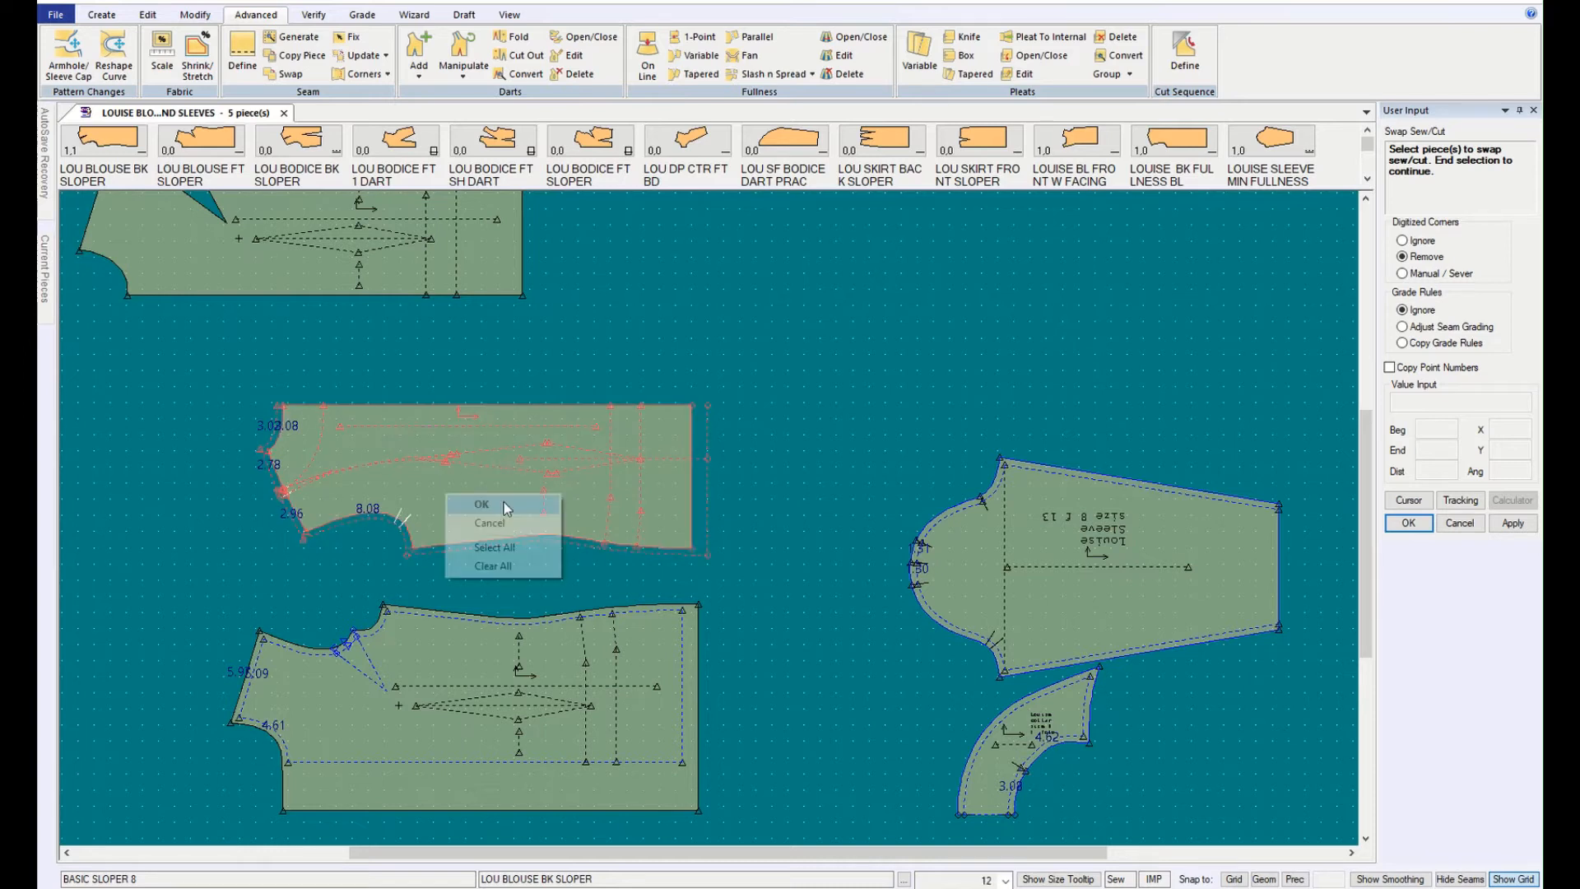
click(503, 501)
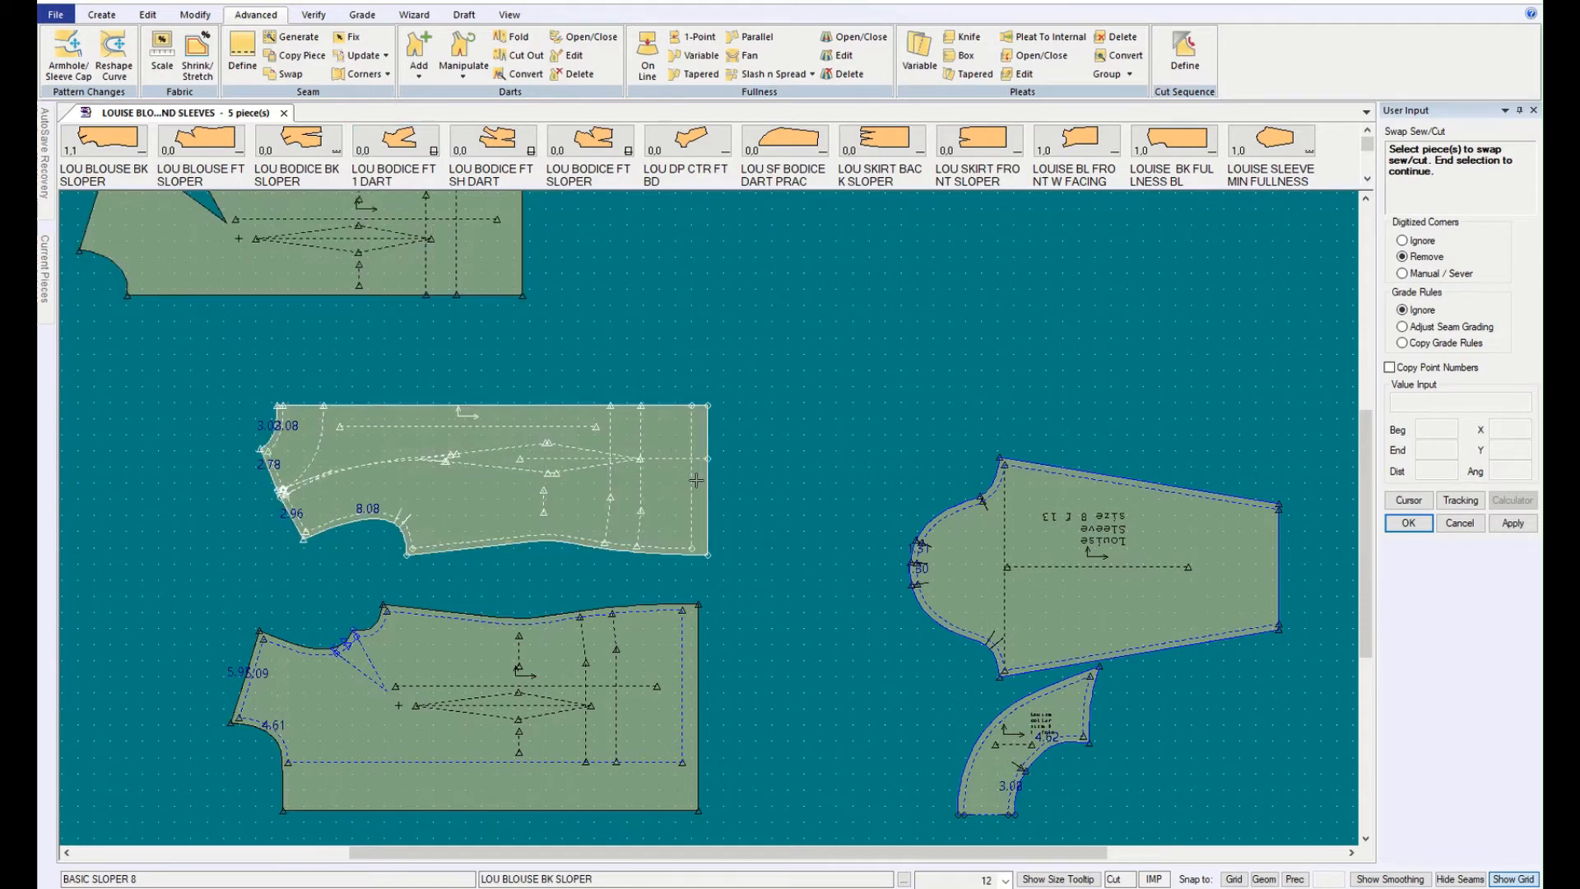
Step: Define a 0 seam allowance on the back piece's hem line and swap that piece's sew and cut lines
click(247, 46)
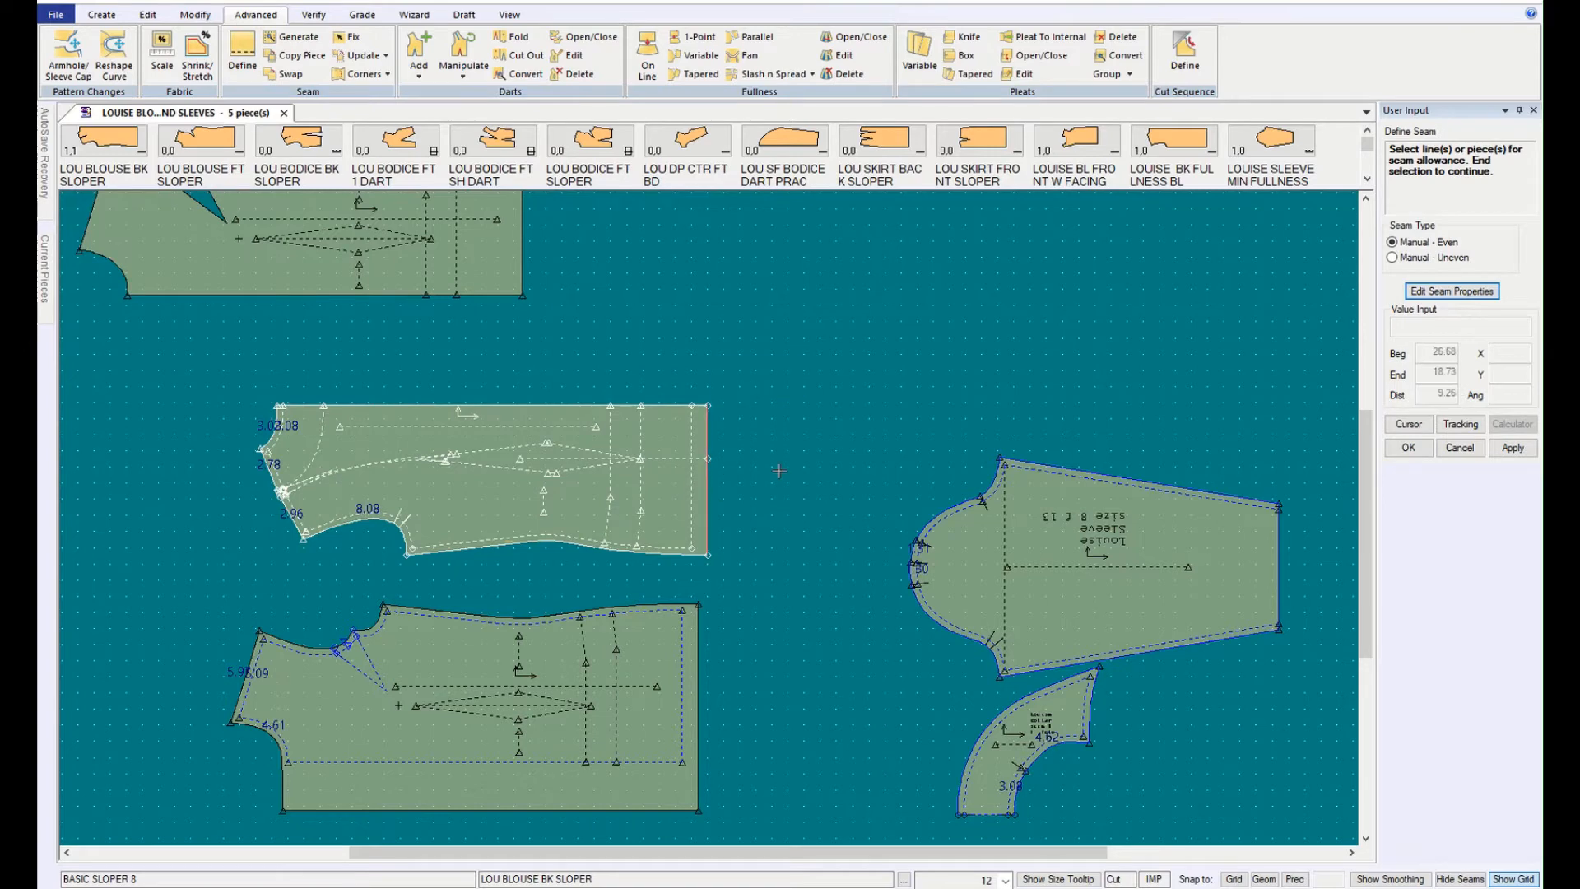
click(709, 493)
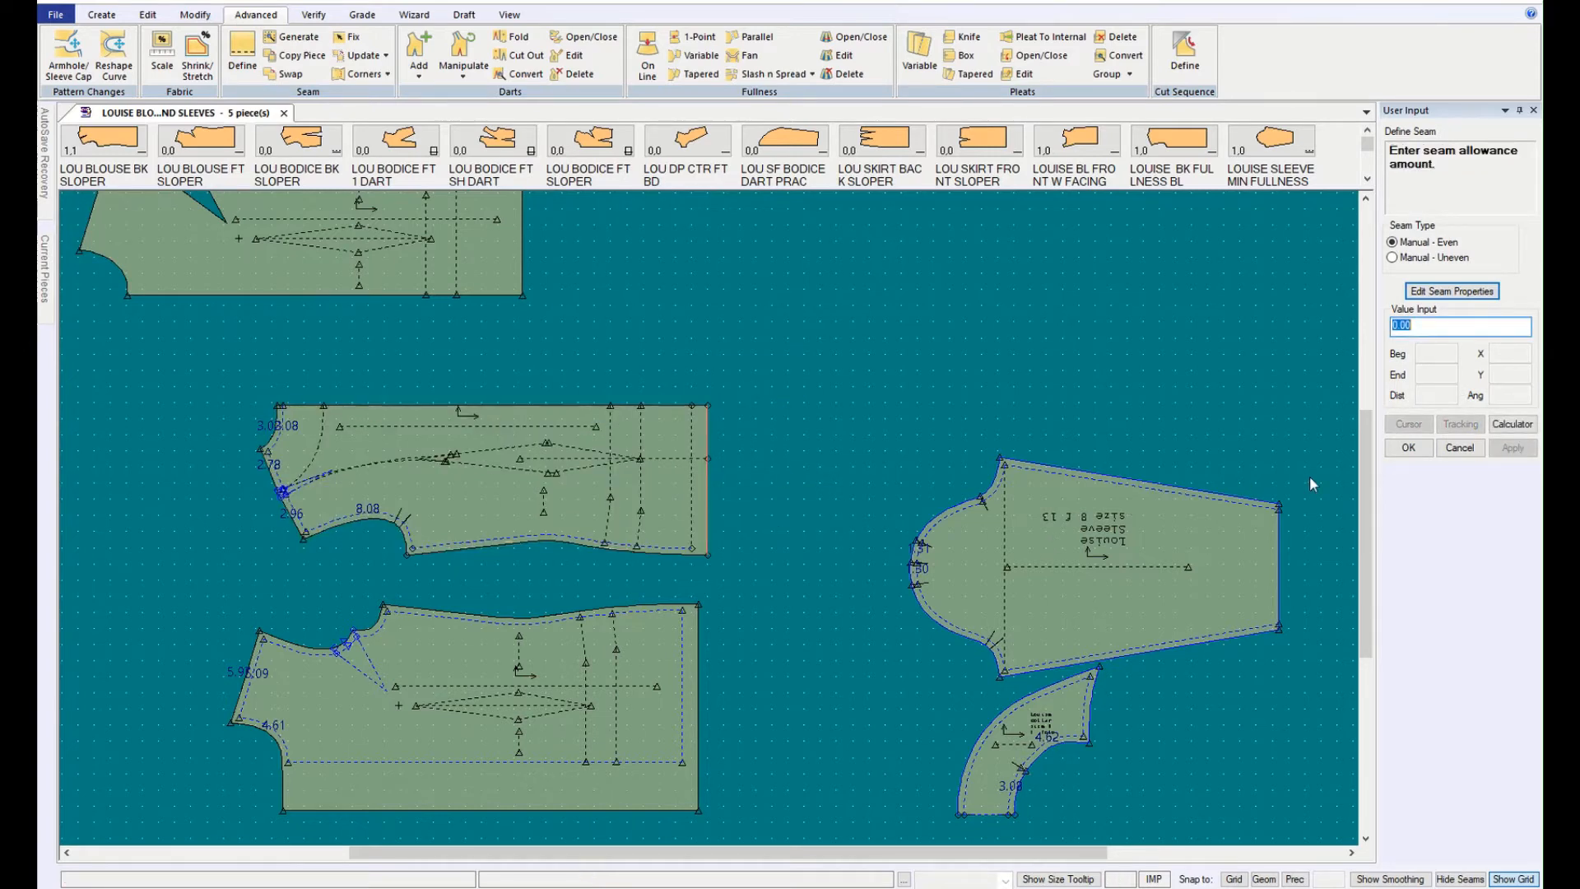
click(1408, 447)
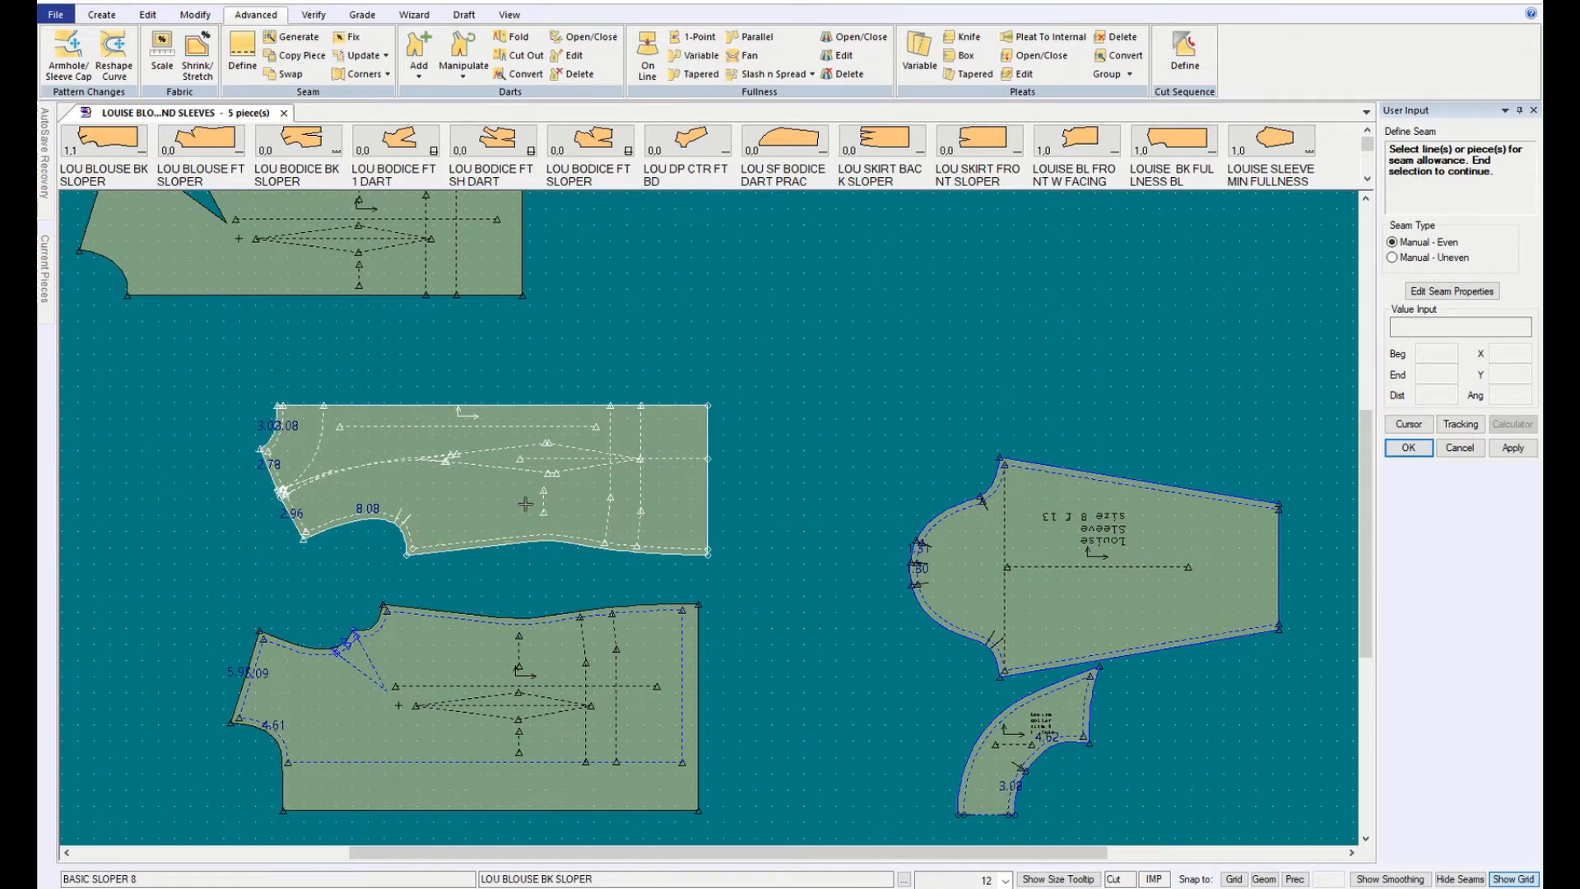
click(284, 73)
click(488, 543)
right_click(416, 510)
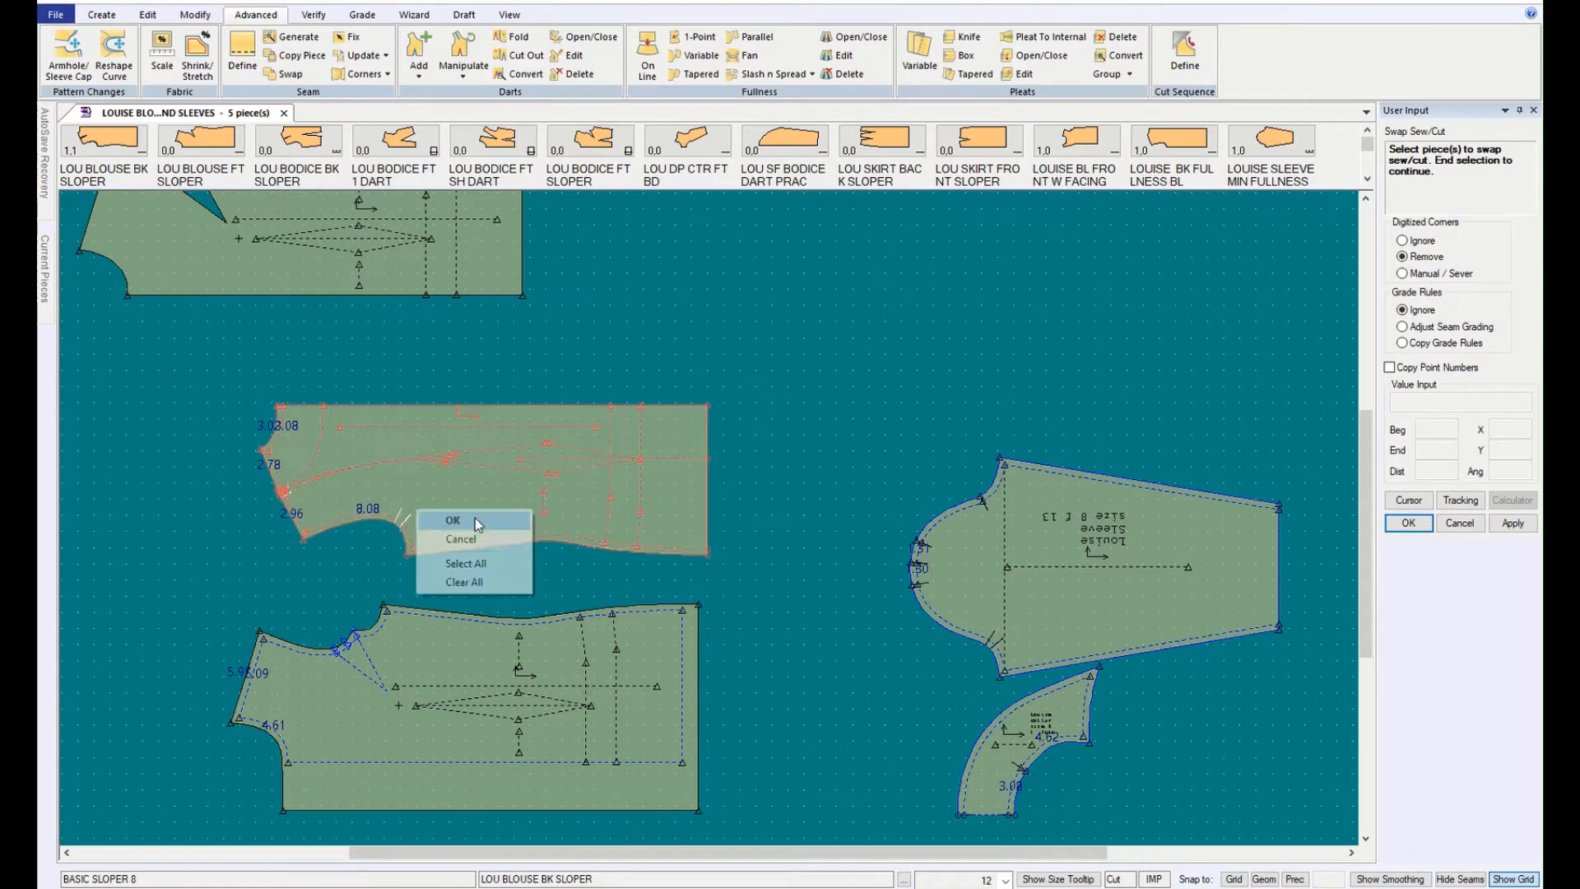
click(444, 520)
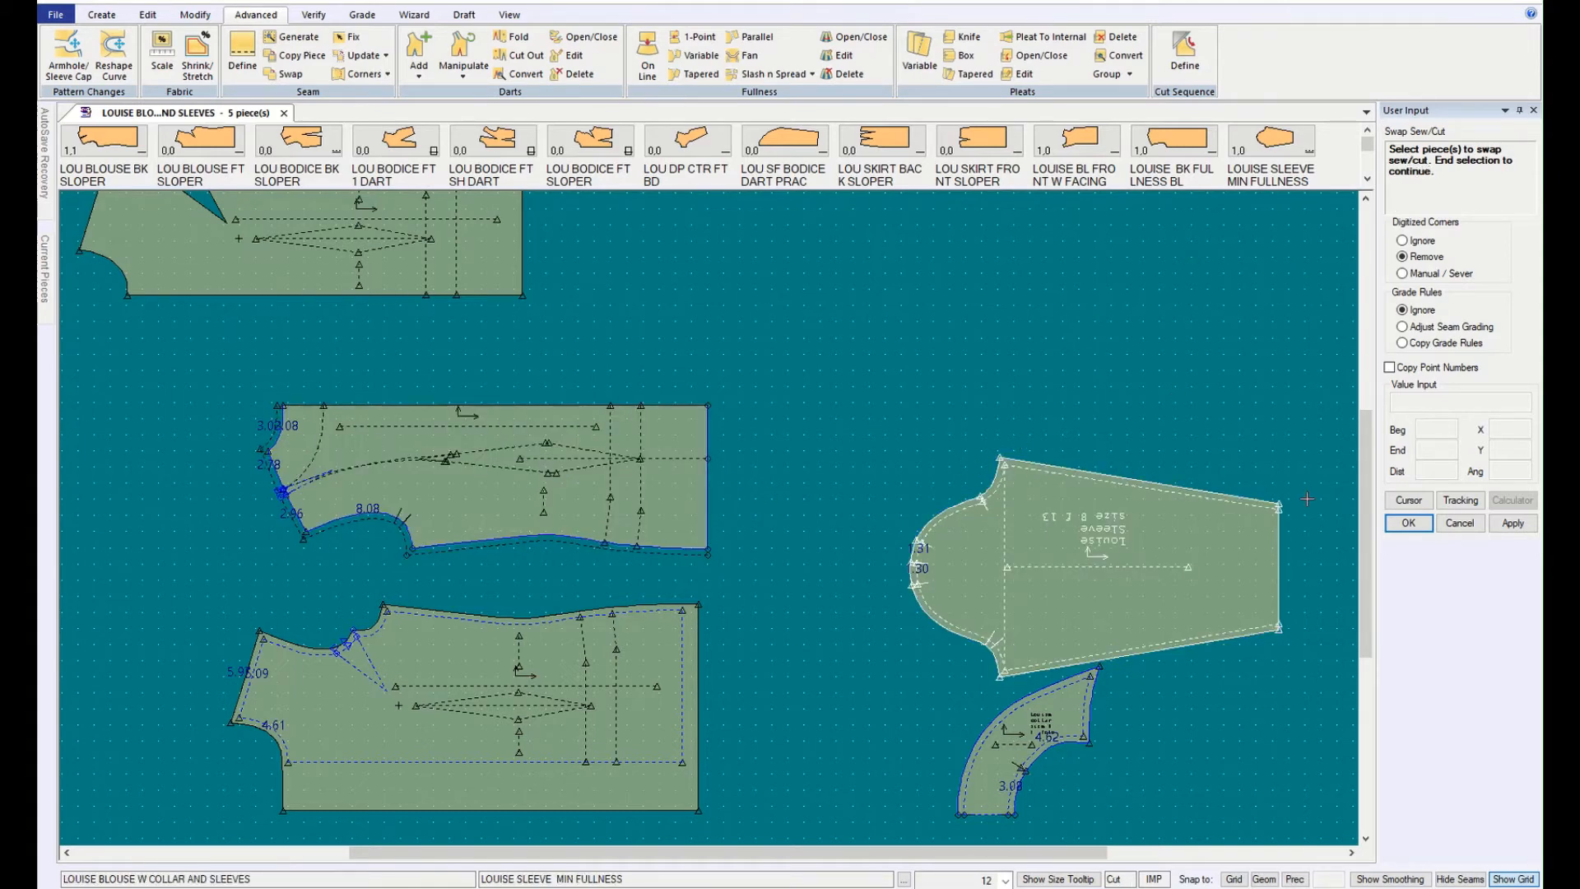
click(1462, 527)
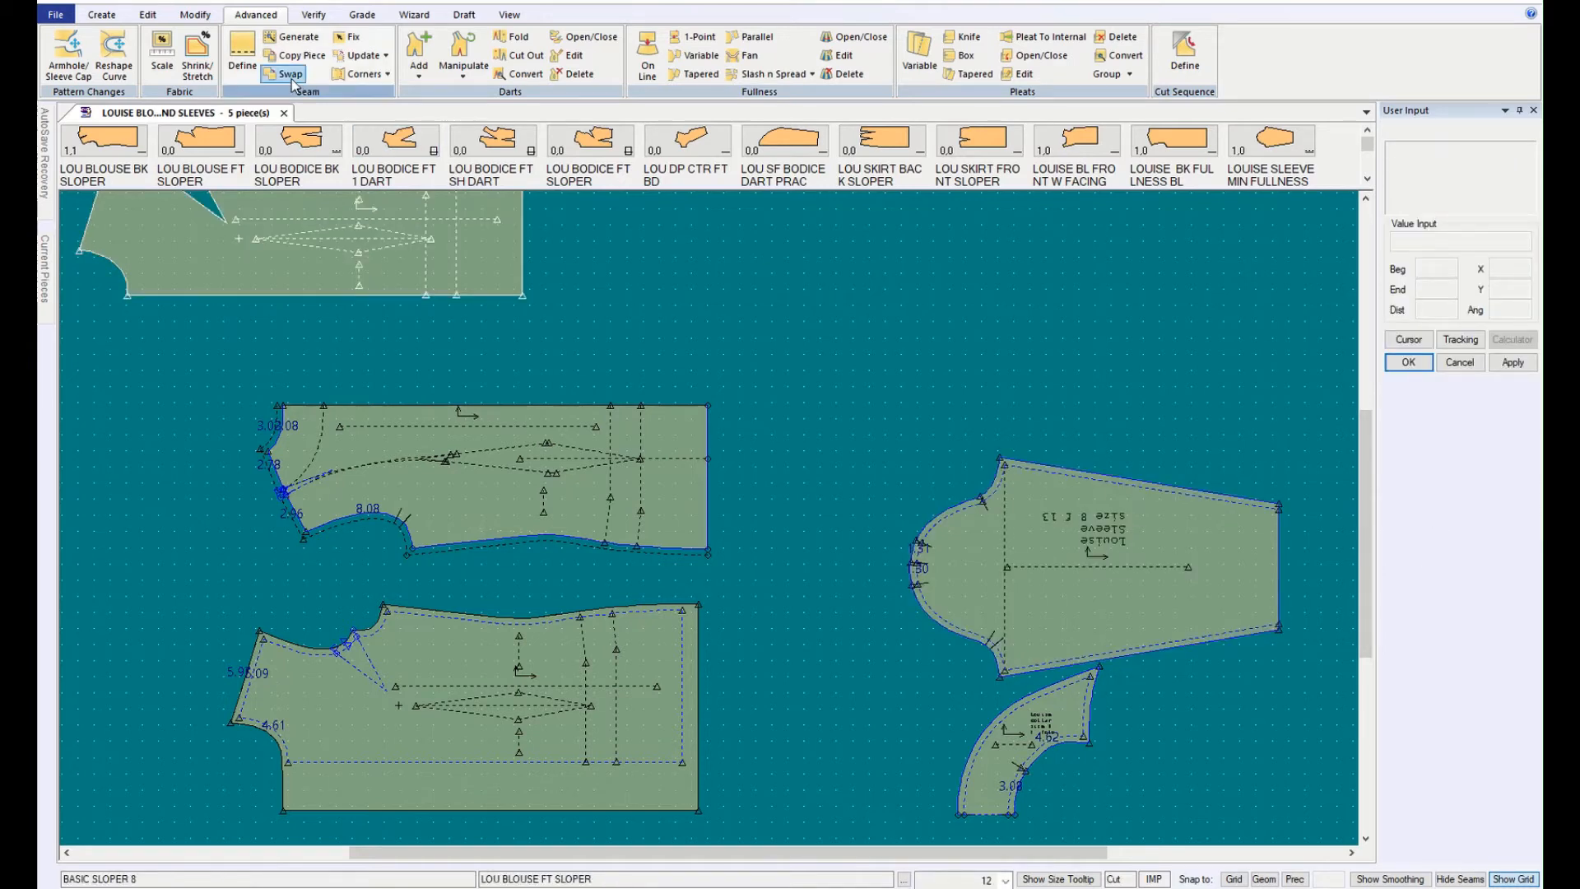
Step: Define an even 1-inch seam allowance on the back piece's hem sew line
click(242, 54)
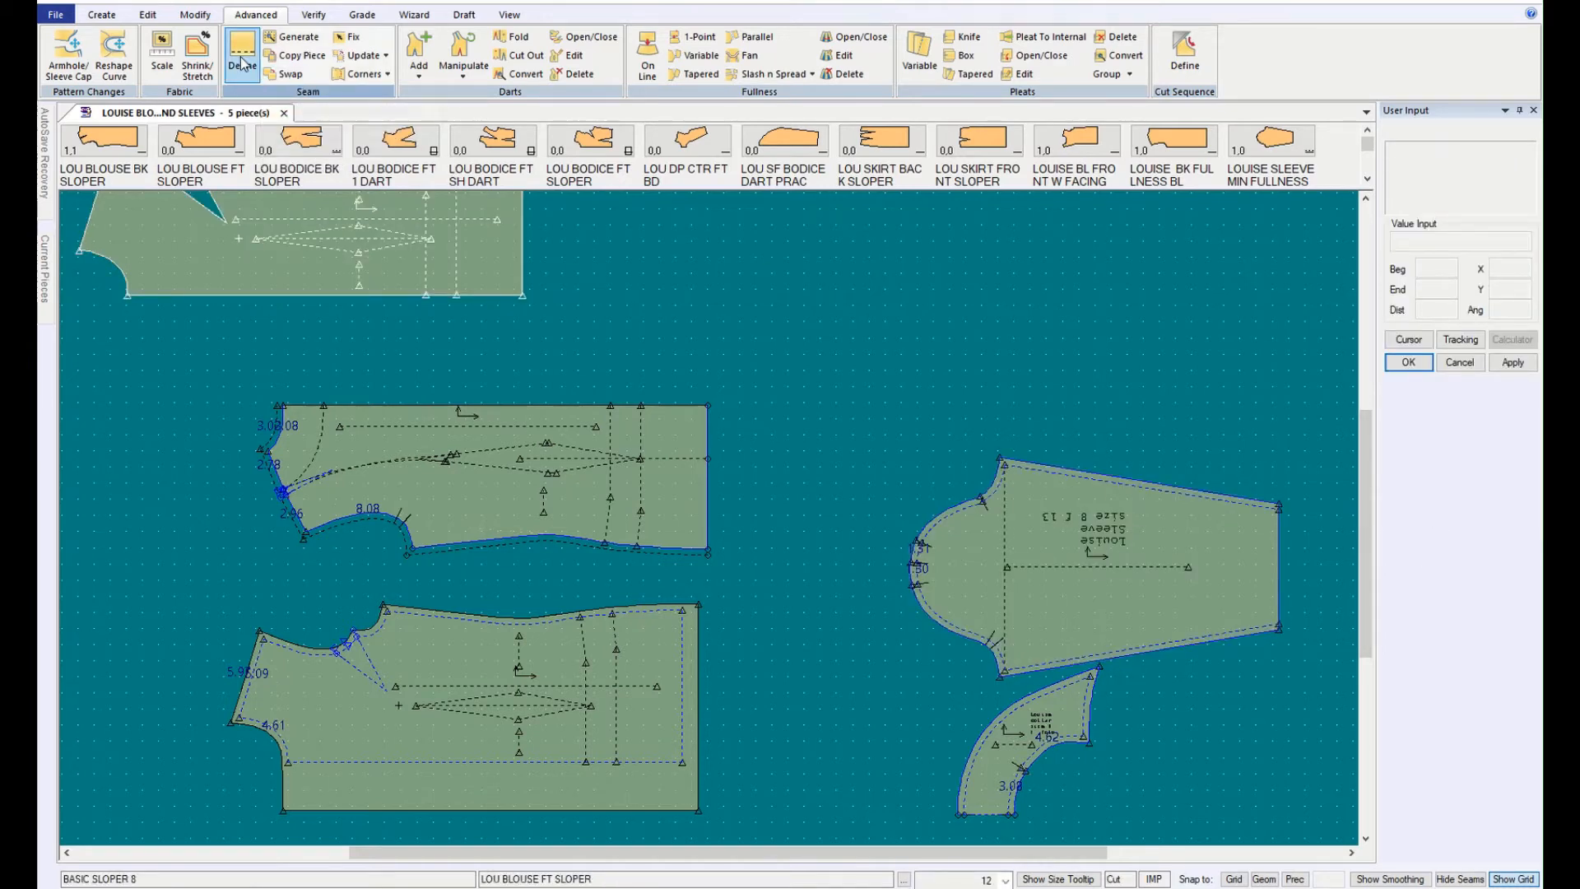
click(707, 496)
right_click(751, 476)
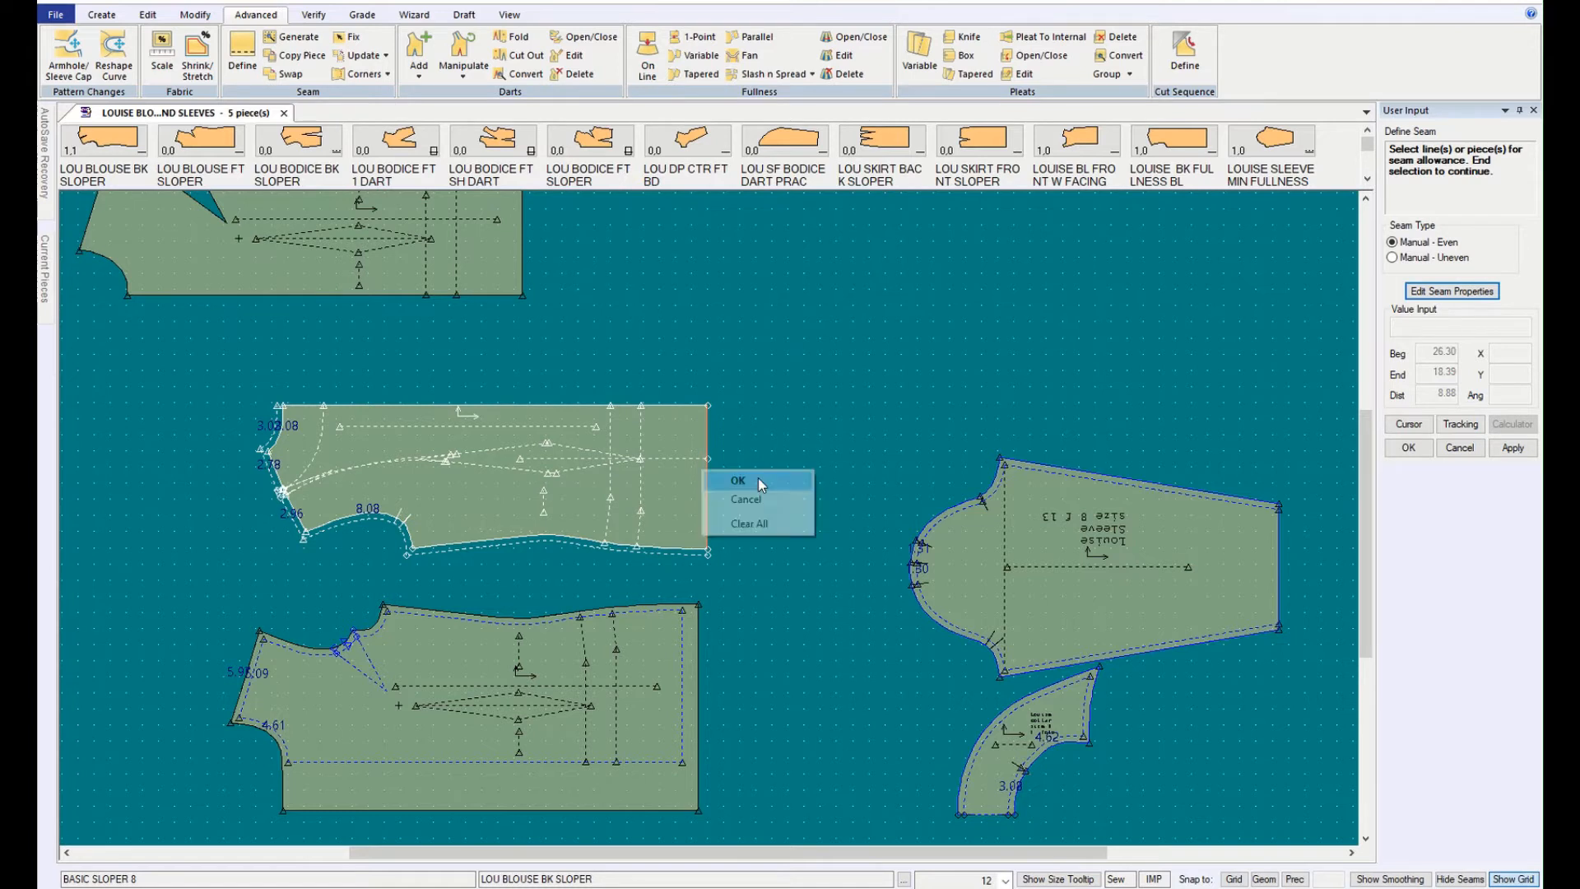
click(758, 477)
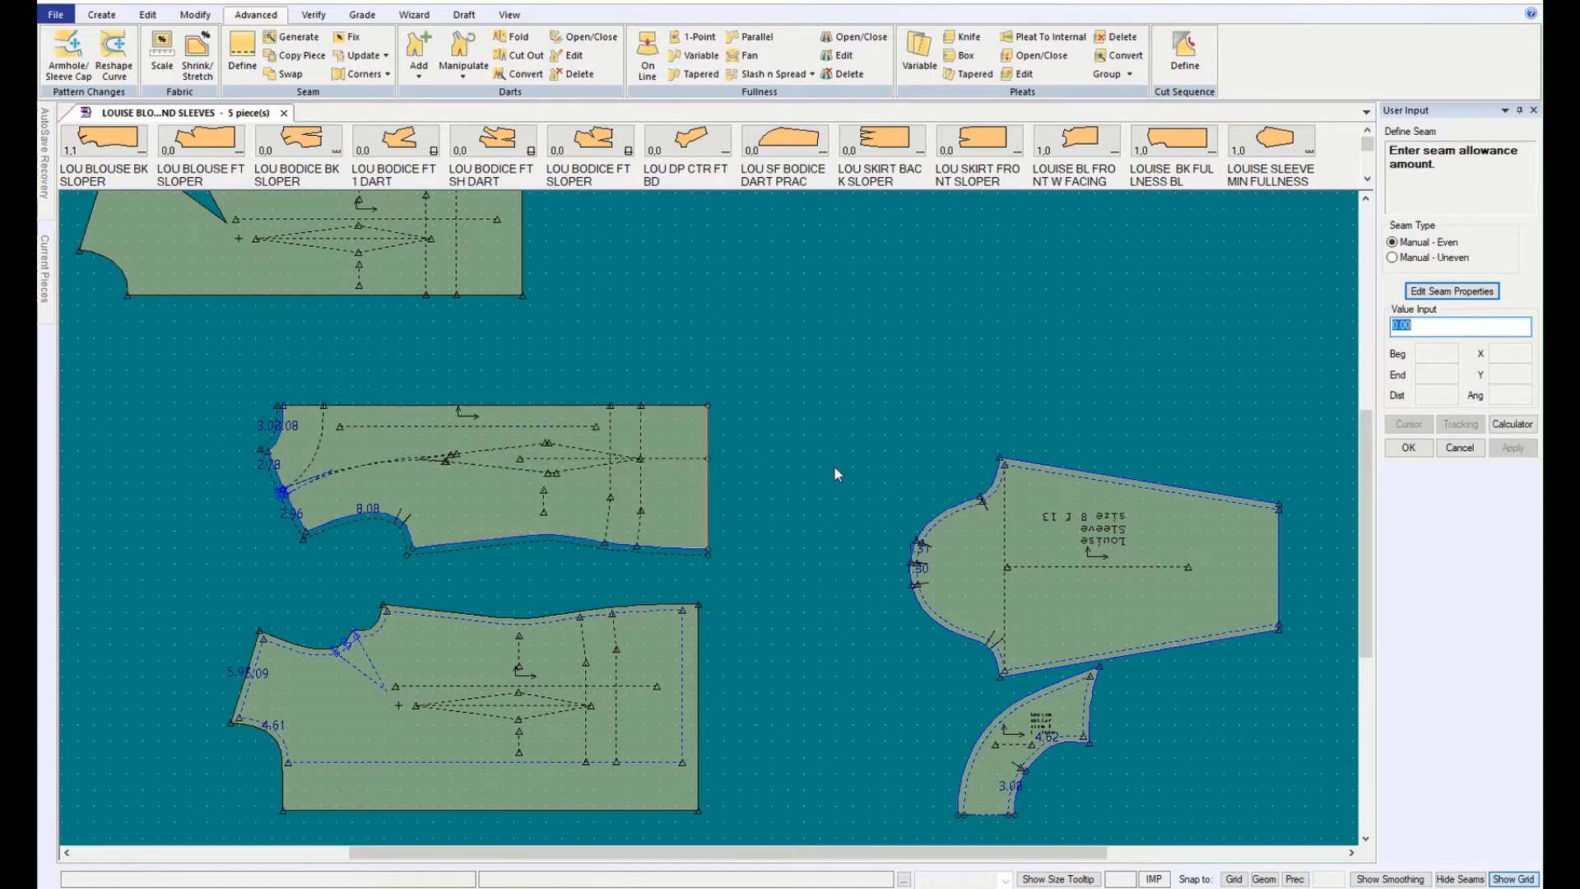
text(1)
click(1411, 448)
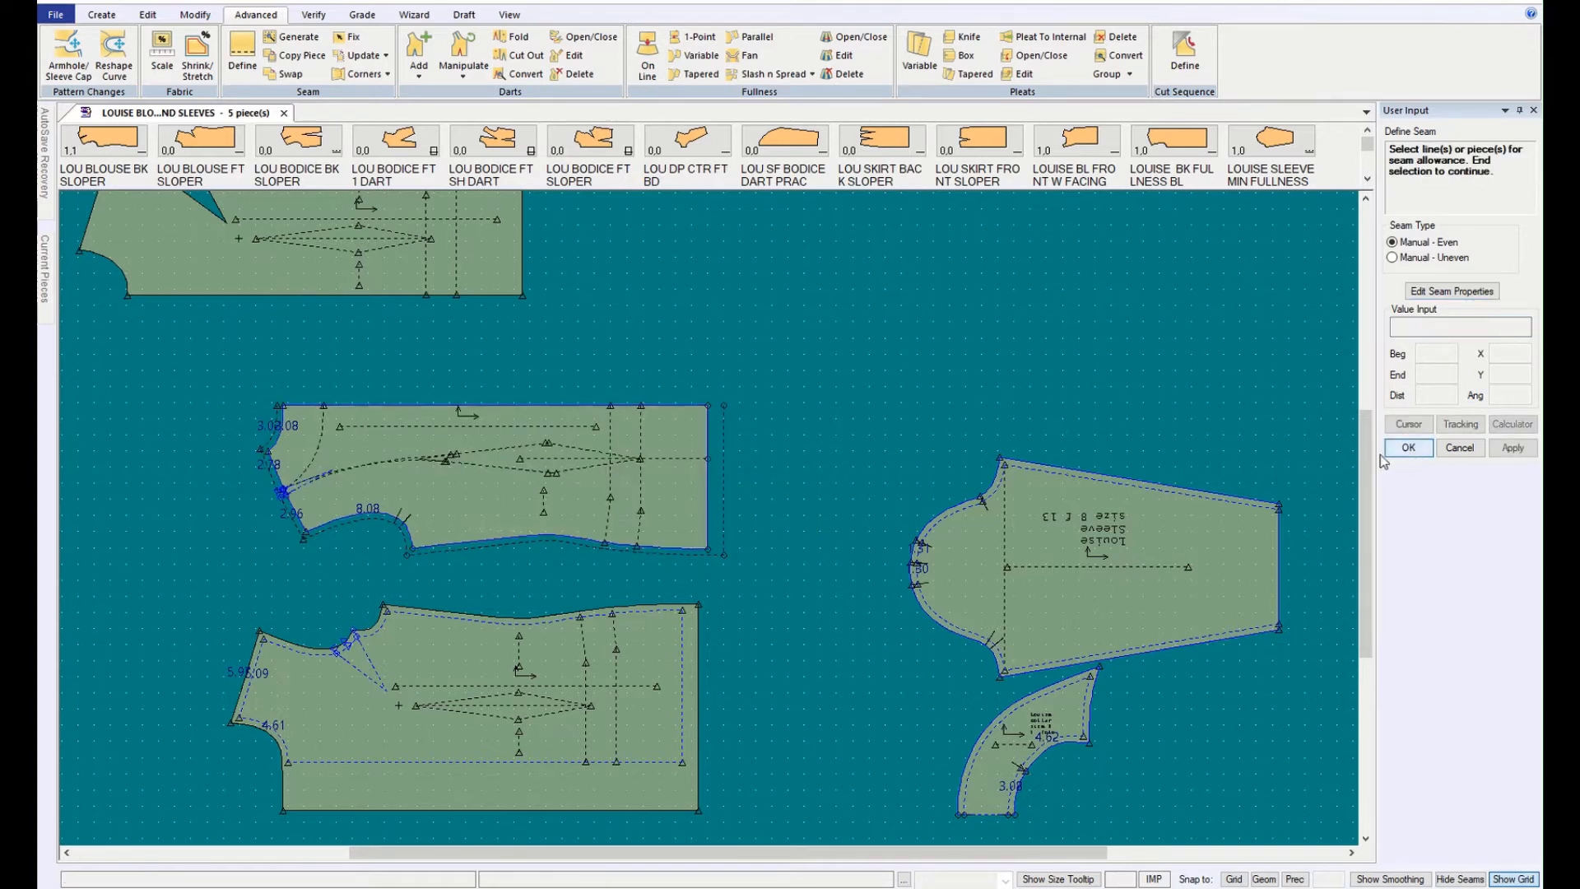
Step: Swap the back piece's sew and cut lines so the cut line becomes its outer perimeter
click(290, 75)
click(438, 458)
right_click(878, 473)
click(878, 473)
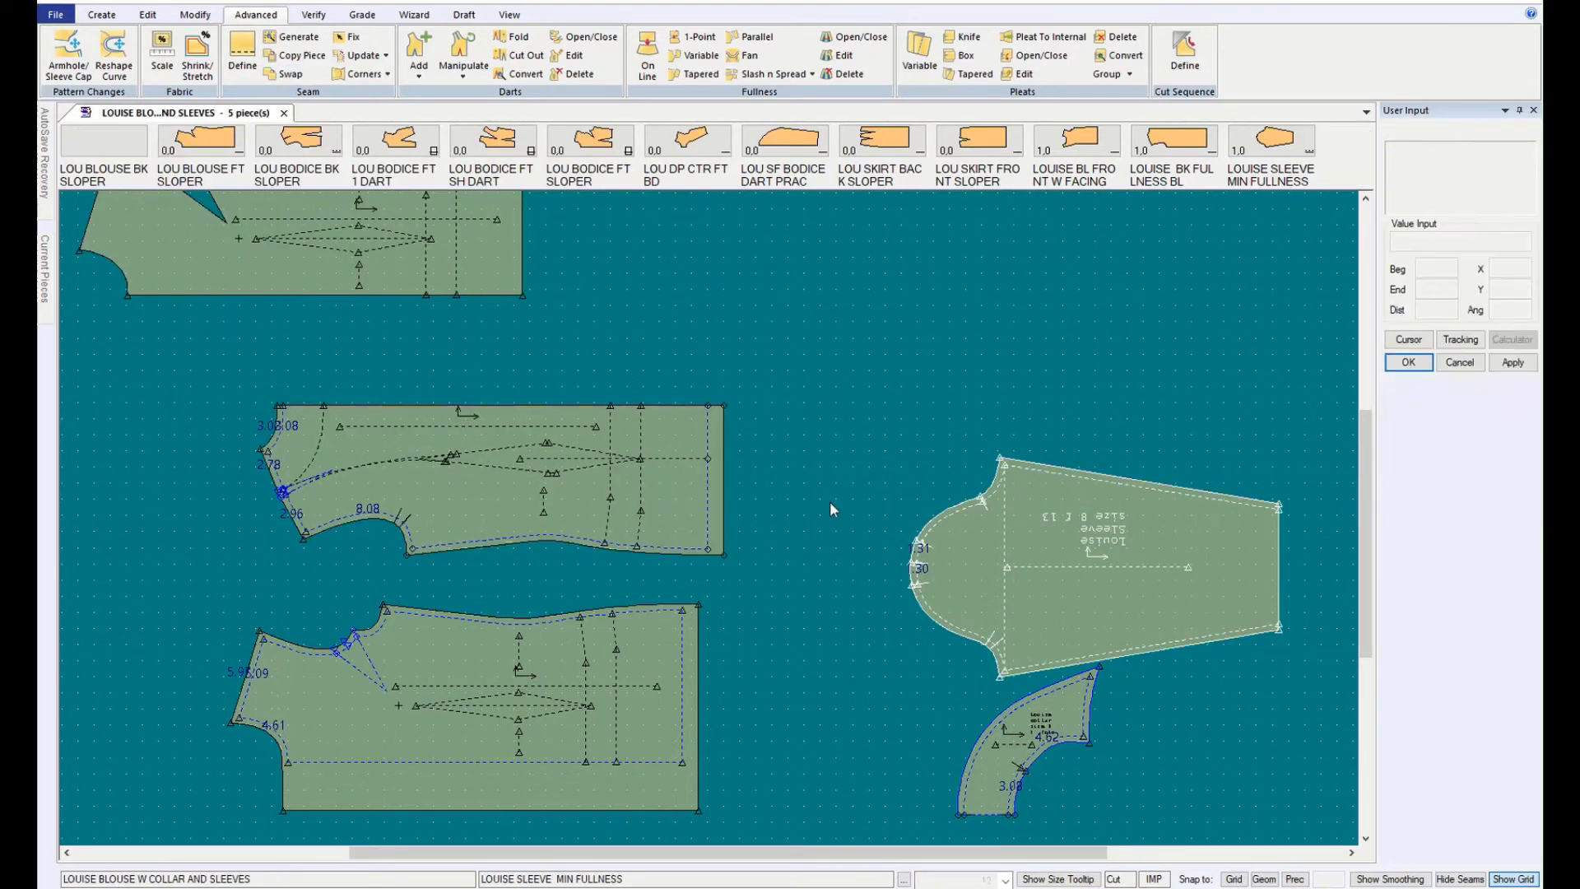
Step: Move the back piece down against the front's side seam to compare their hems, and separate the pieces again
drag(651, 491, 625, 555)
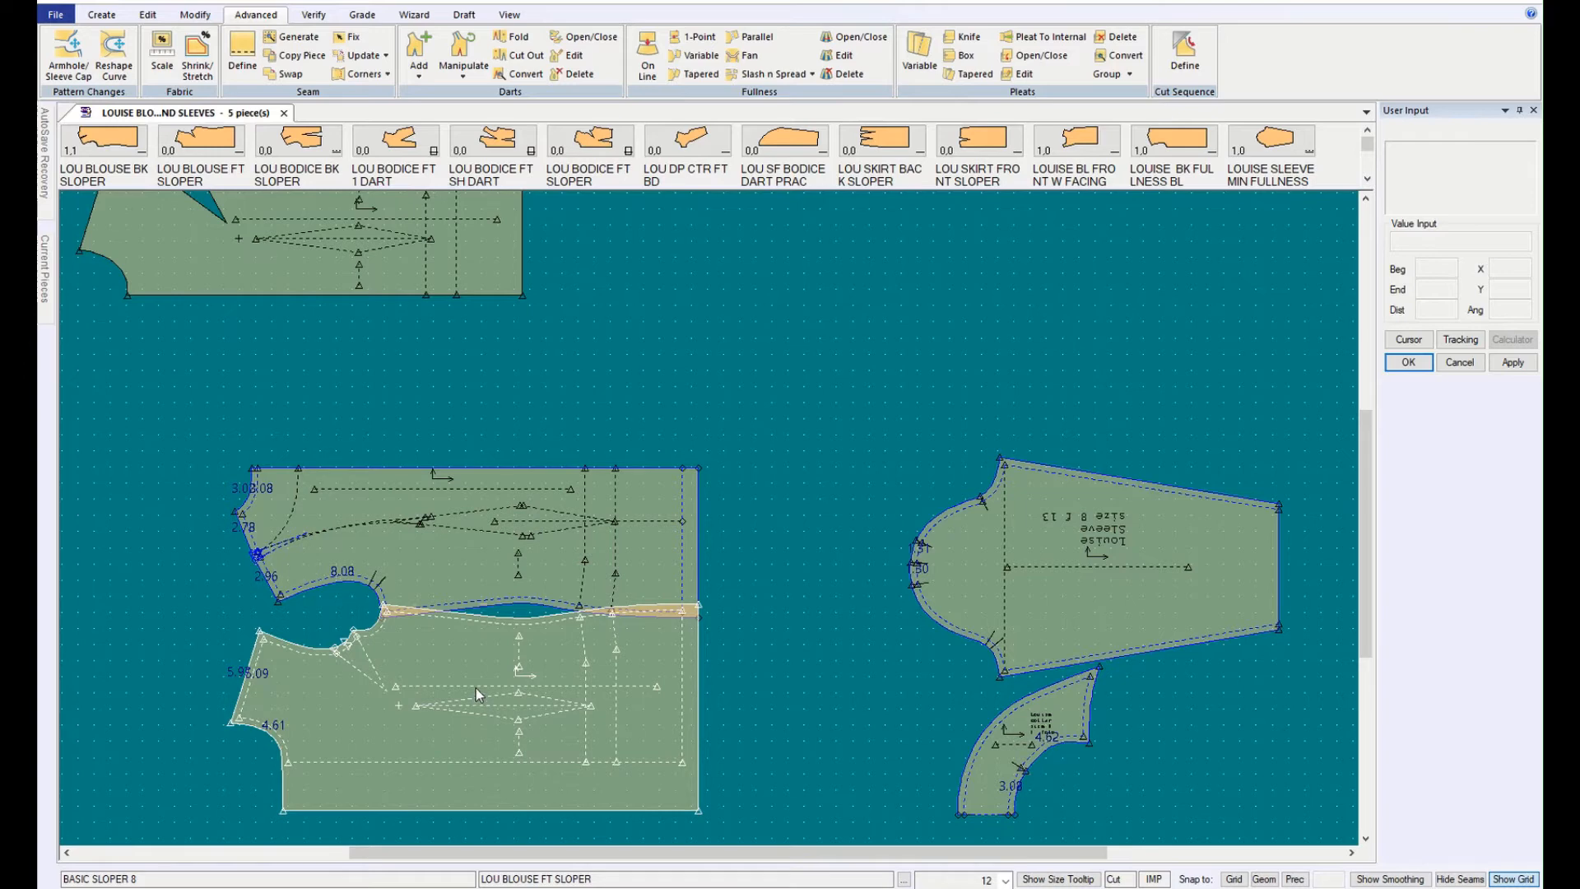
drag(501, 575, 507, 505)
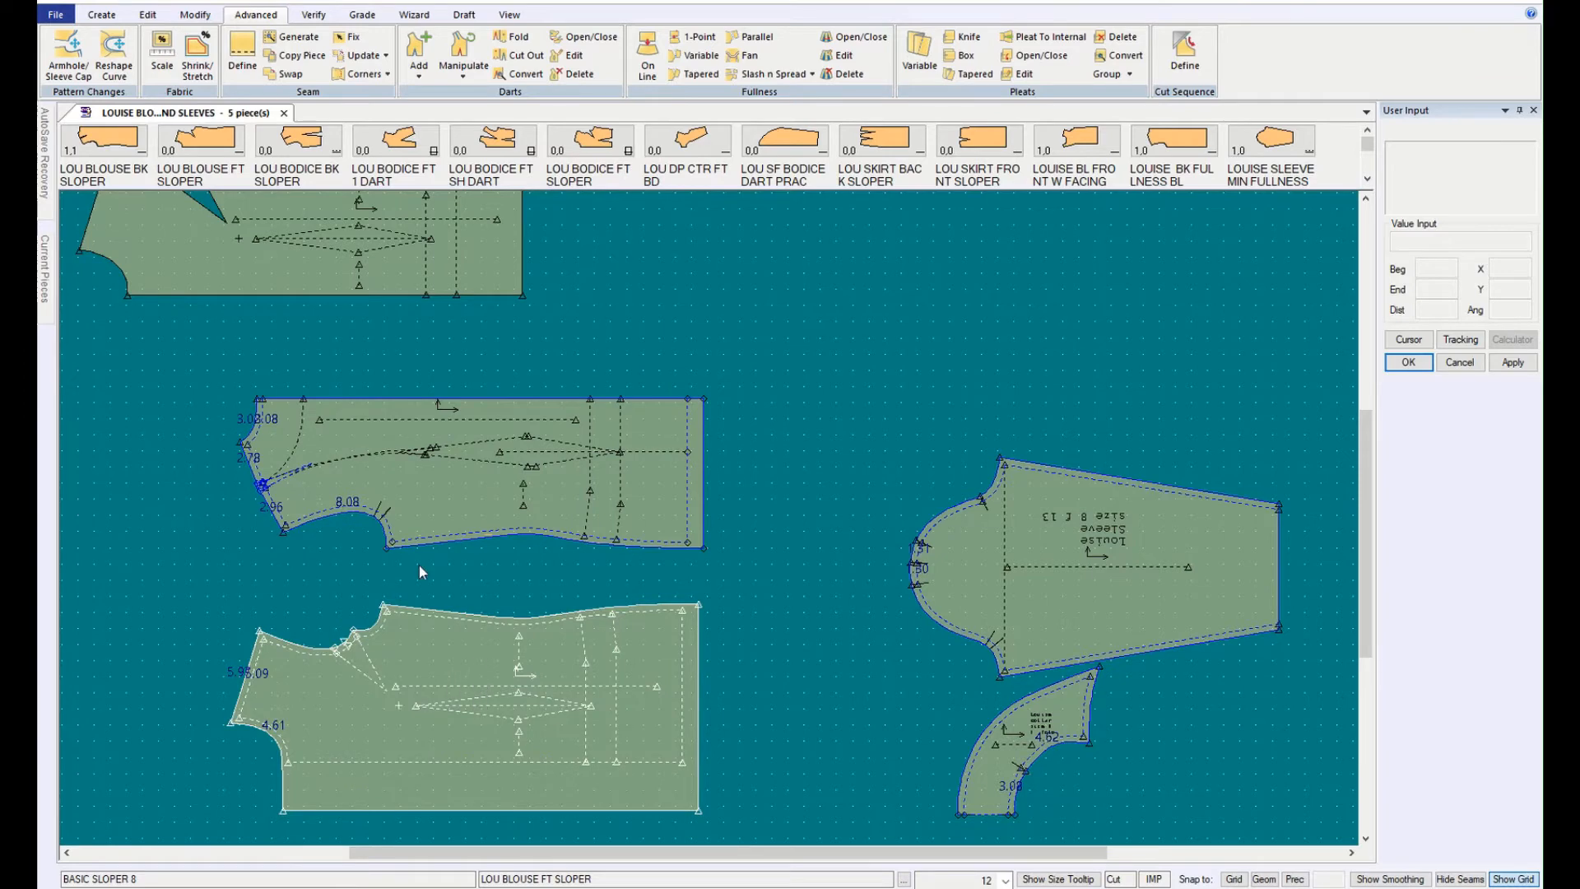
Step: Move the front sloper without seam allowances above the sleeve, and place the seamed back and front pieces closer together
drag(378, 264, 1191, 318)
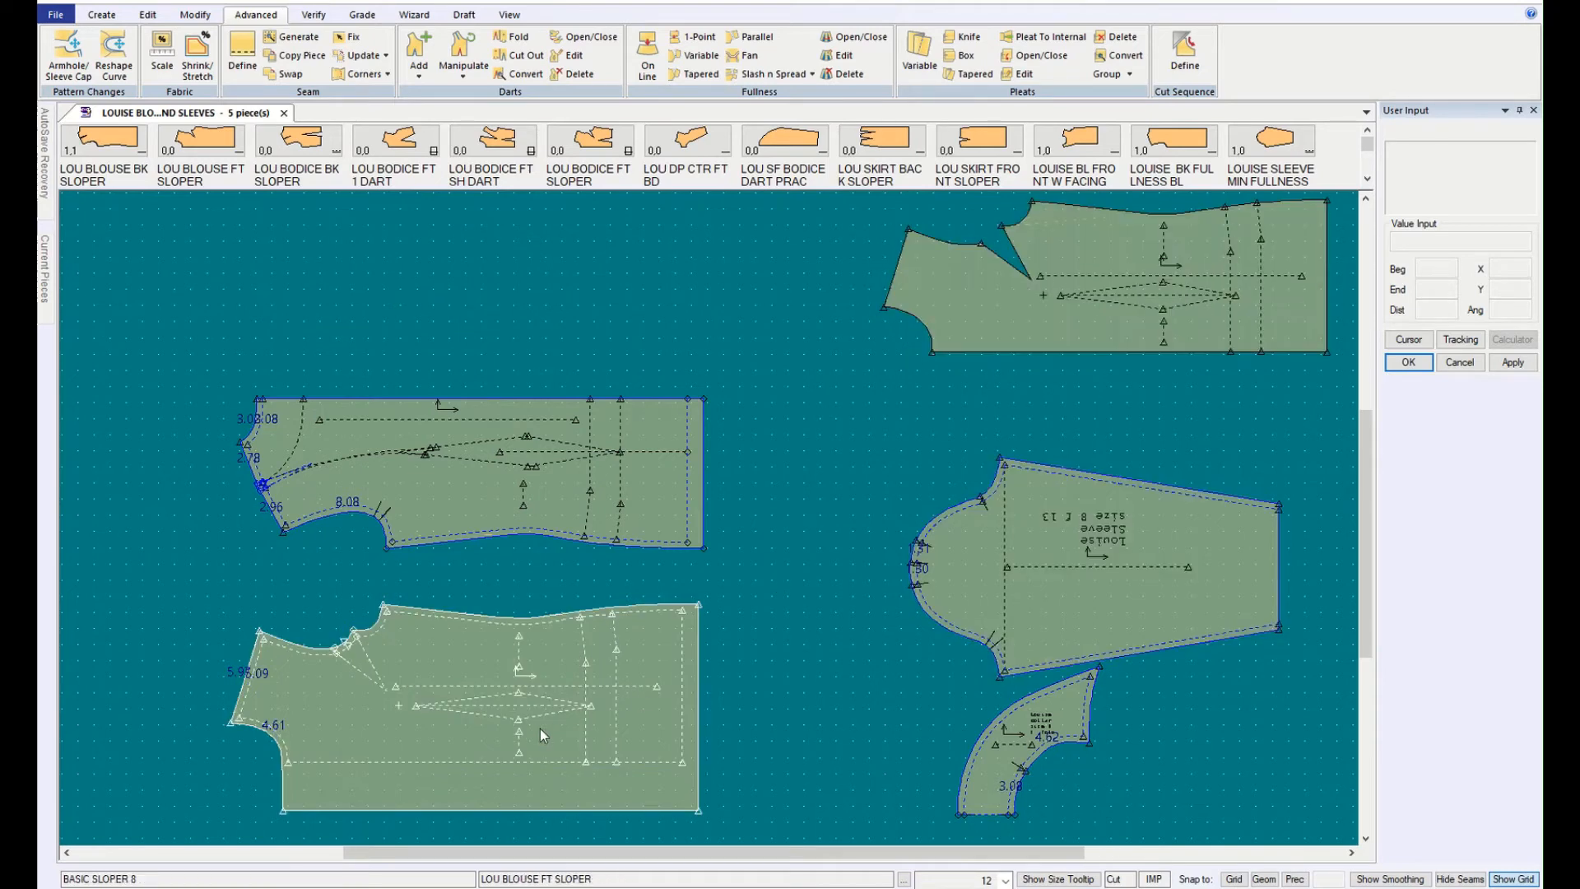
drag(540, 728, 489, 697)
drag(485, 540, 434, 509)
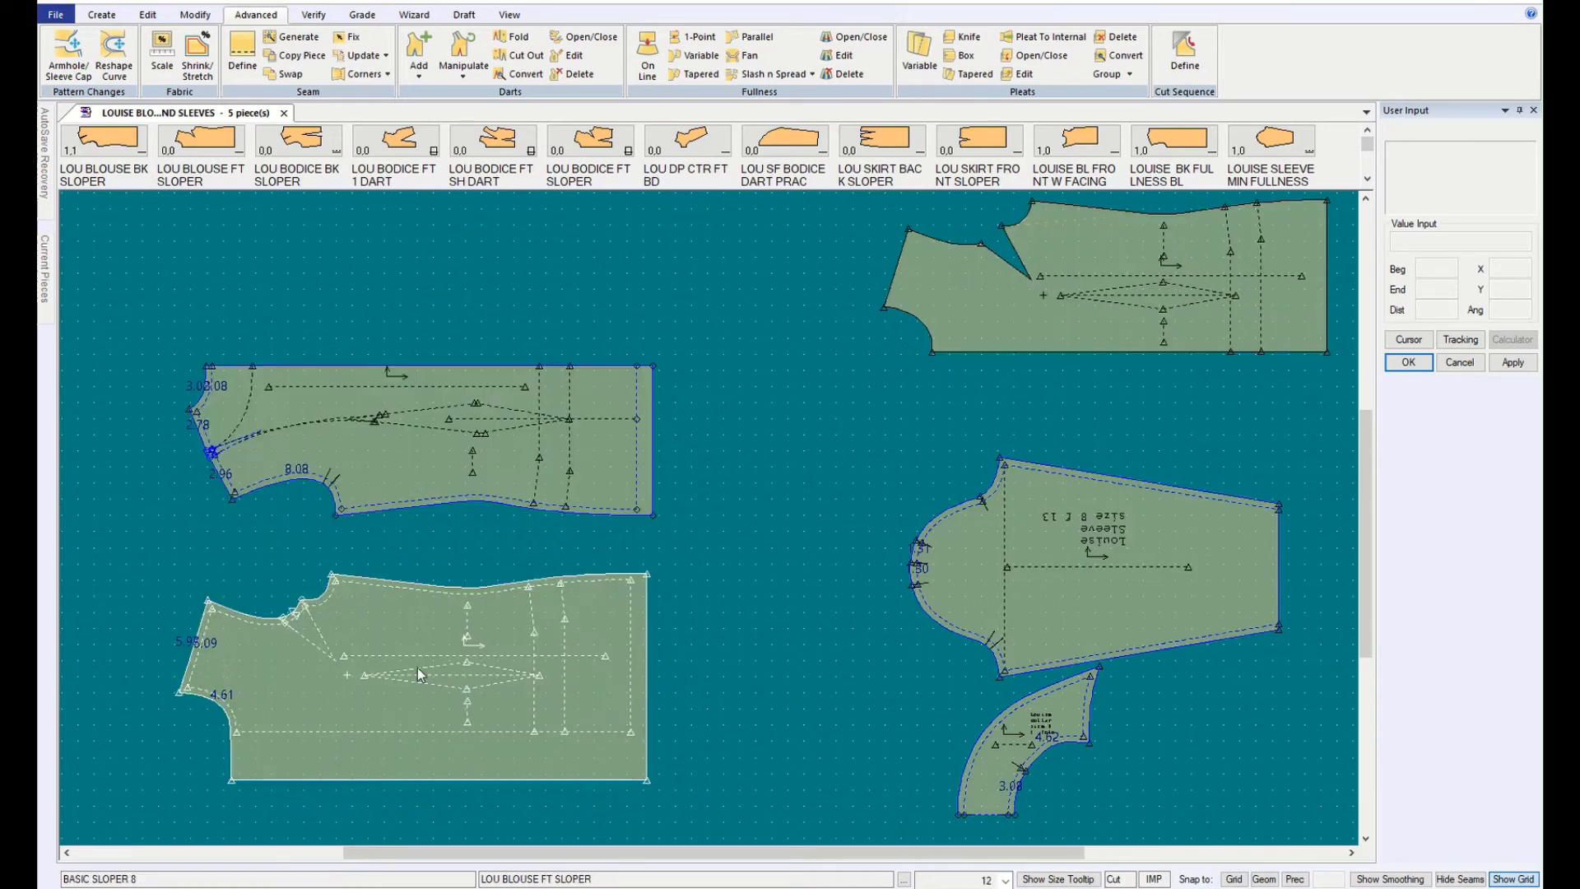
drag(417, 669, 418, 625)
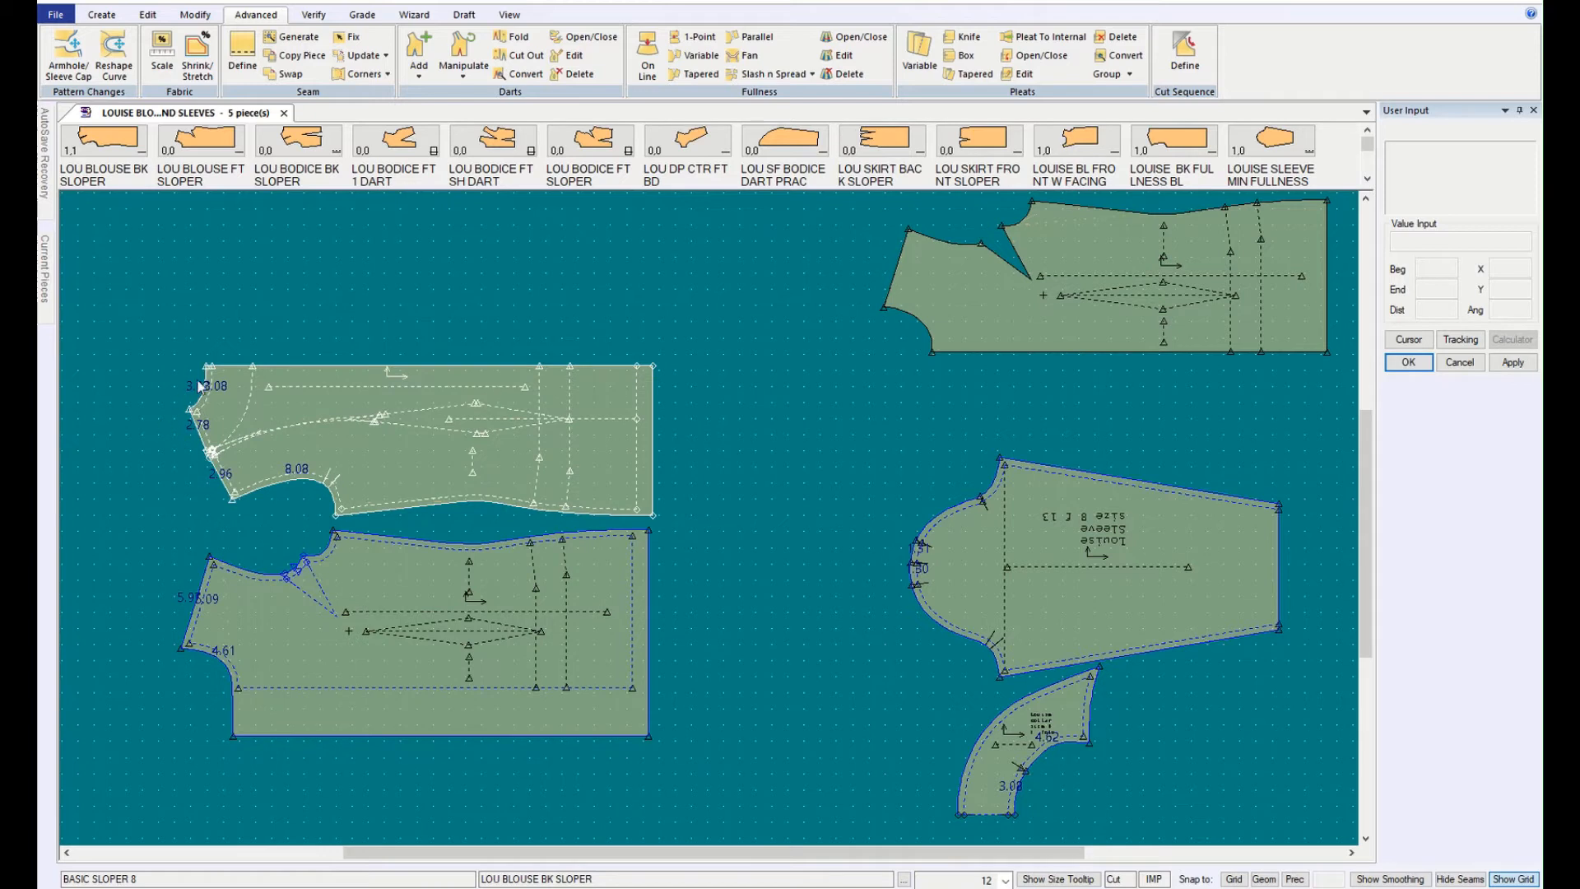
Step: Flip the back piece about its centre back line
click(197, 15)
click(747, 54)
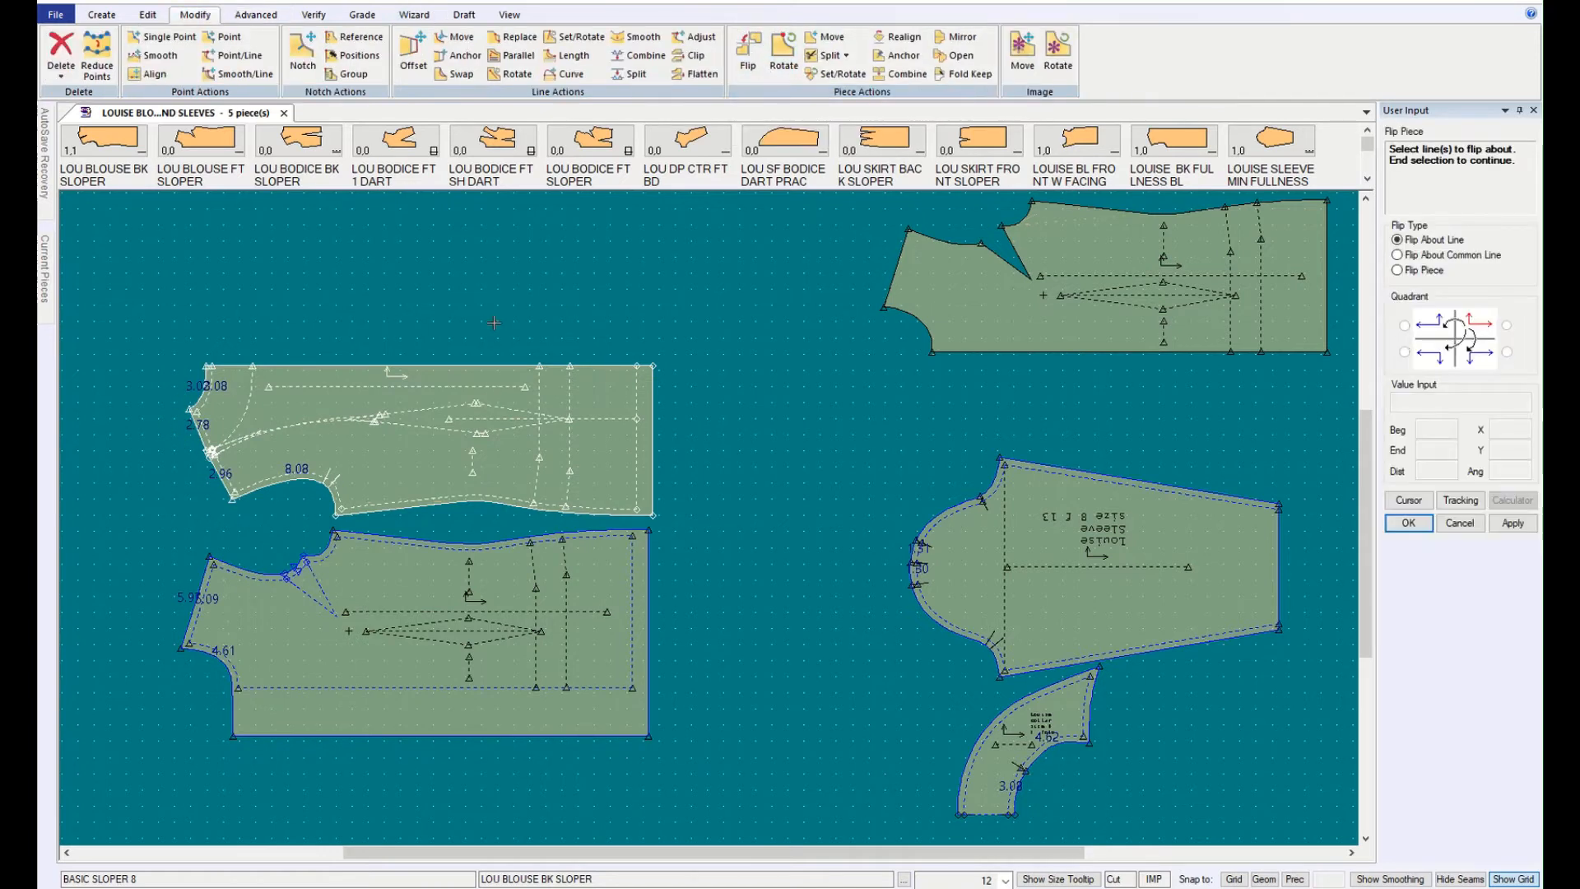
click(469, 364)
right_click(432, 320)
click(450, 328)
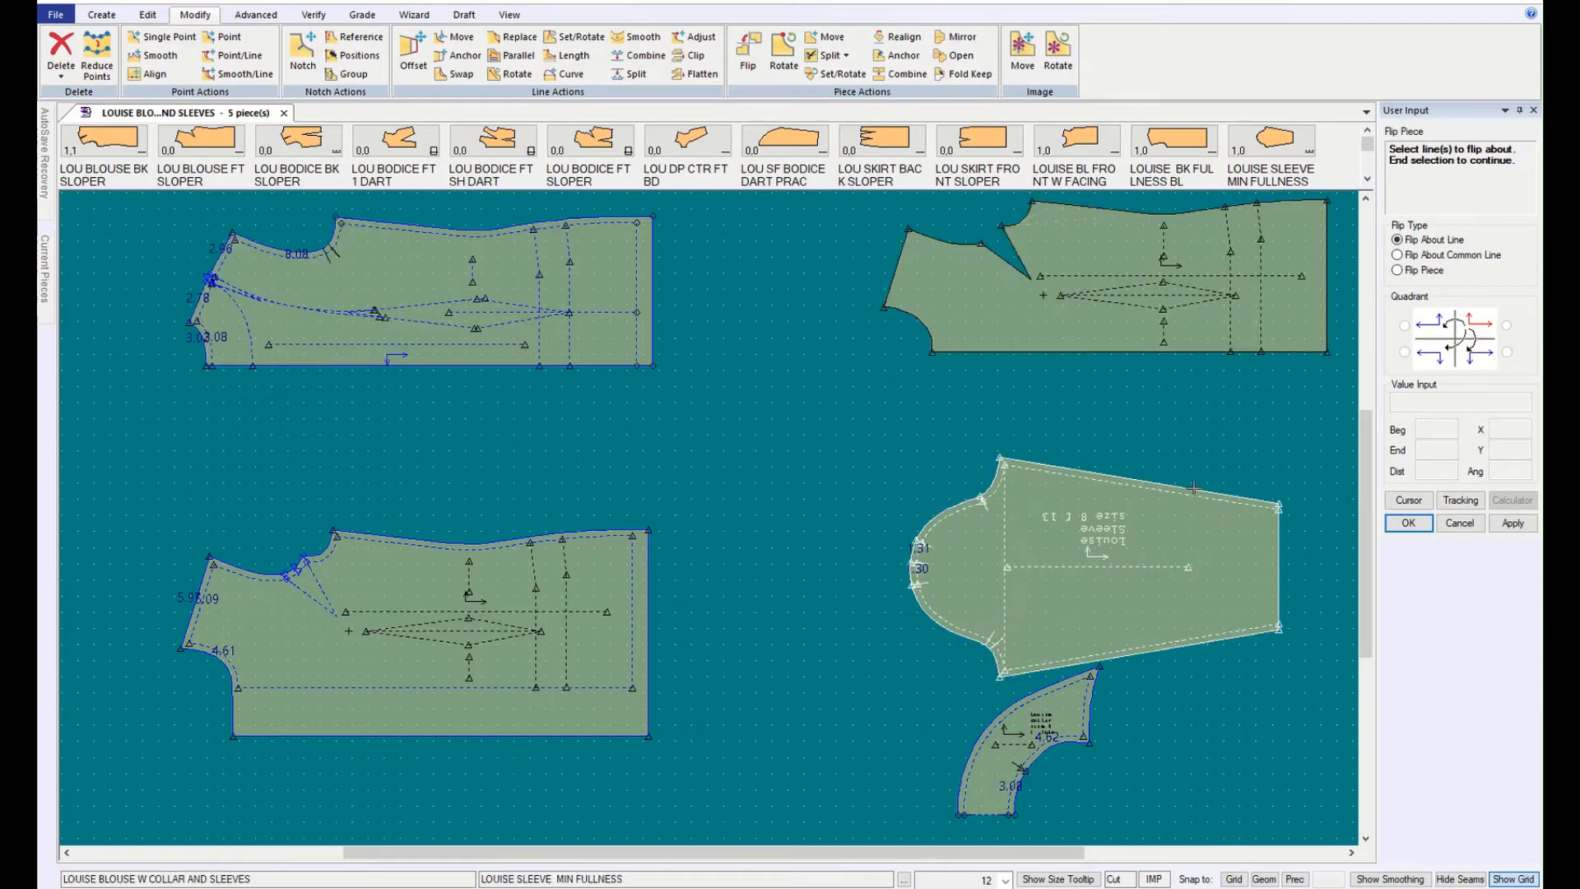
click(1407, 522)
Step: Lay the flipped back piece over the front, lining up their neck and shoulder corners on the sew lines
drag(543, 335, 541, 653)
scroll(130, 644, up, 5)
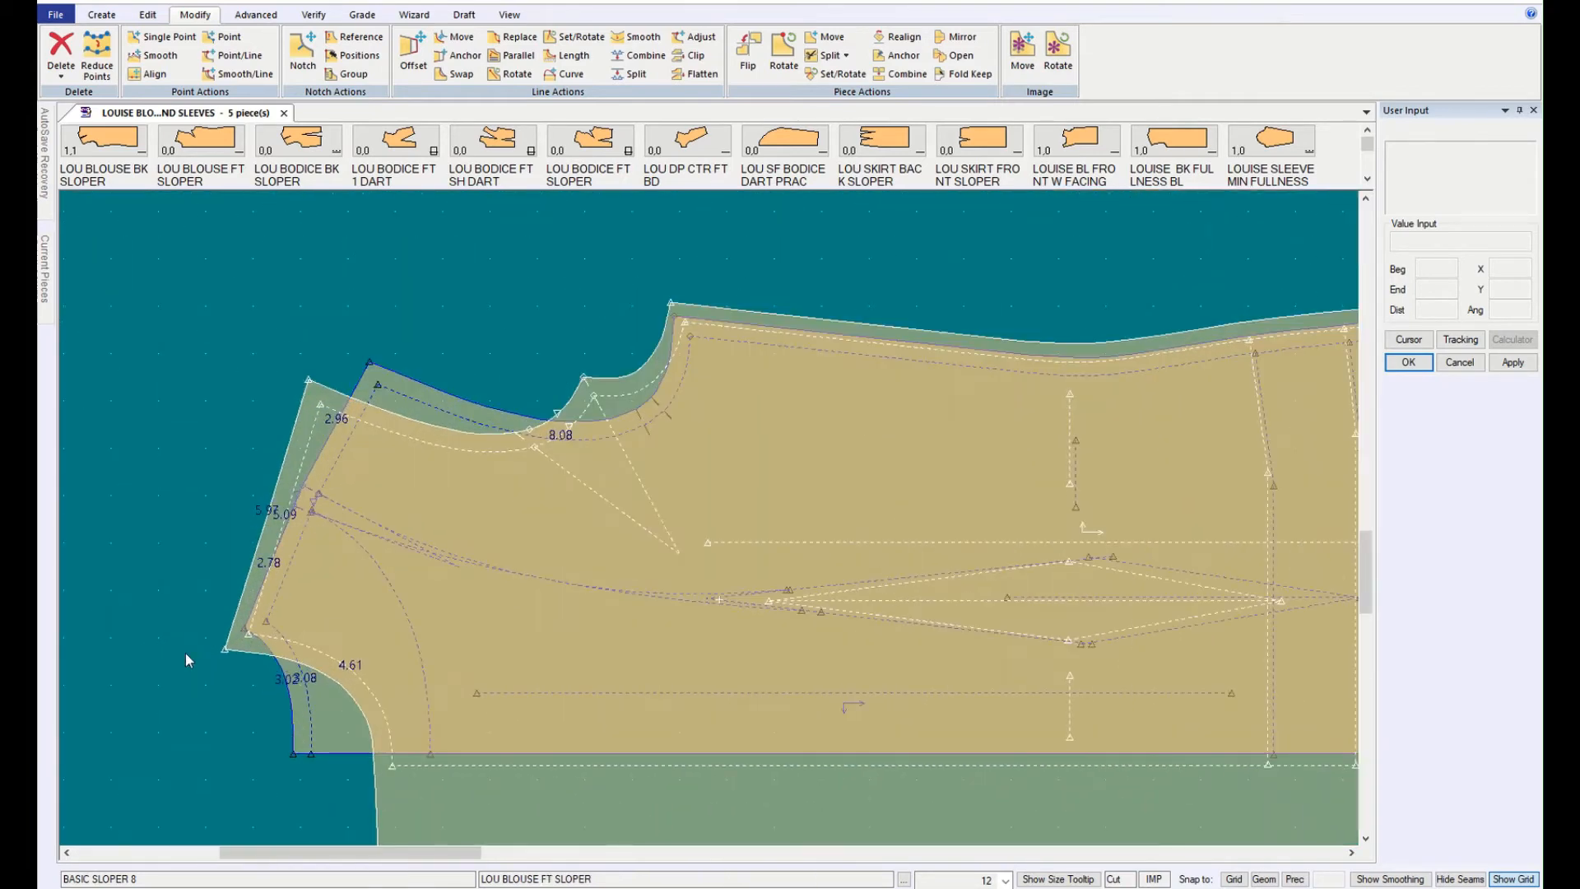
scroll(198, 650, up, 4)
drag(422, 576, 382, 598)
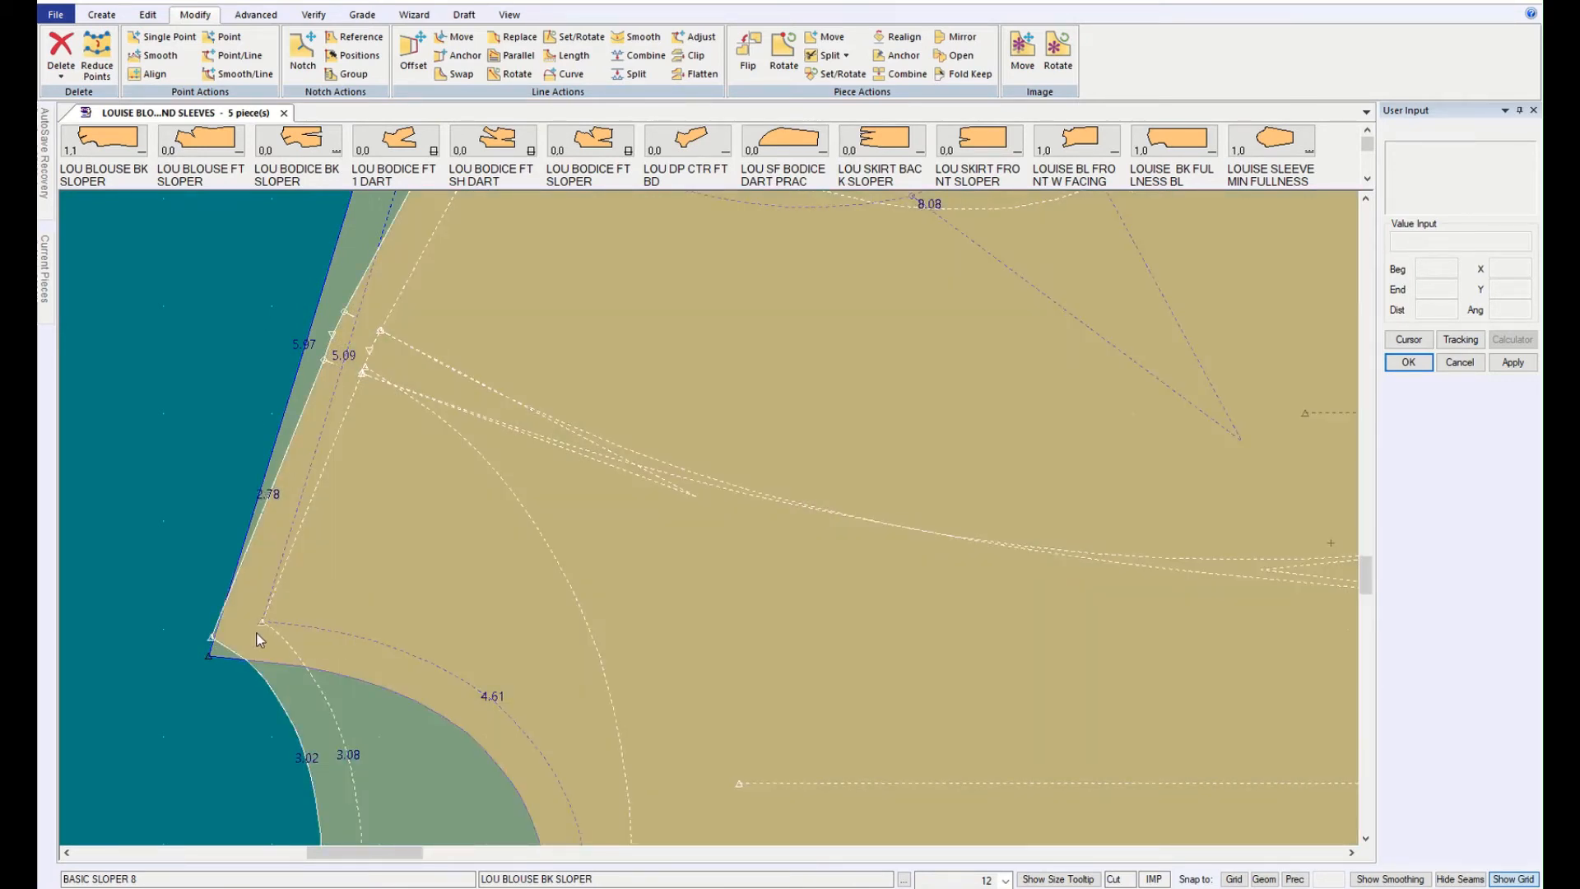
scroll(256, 654, up, 5)
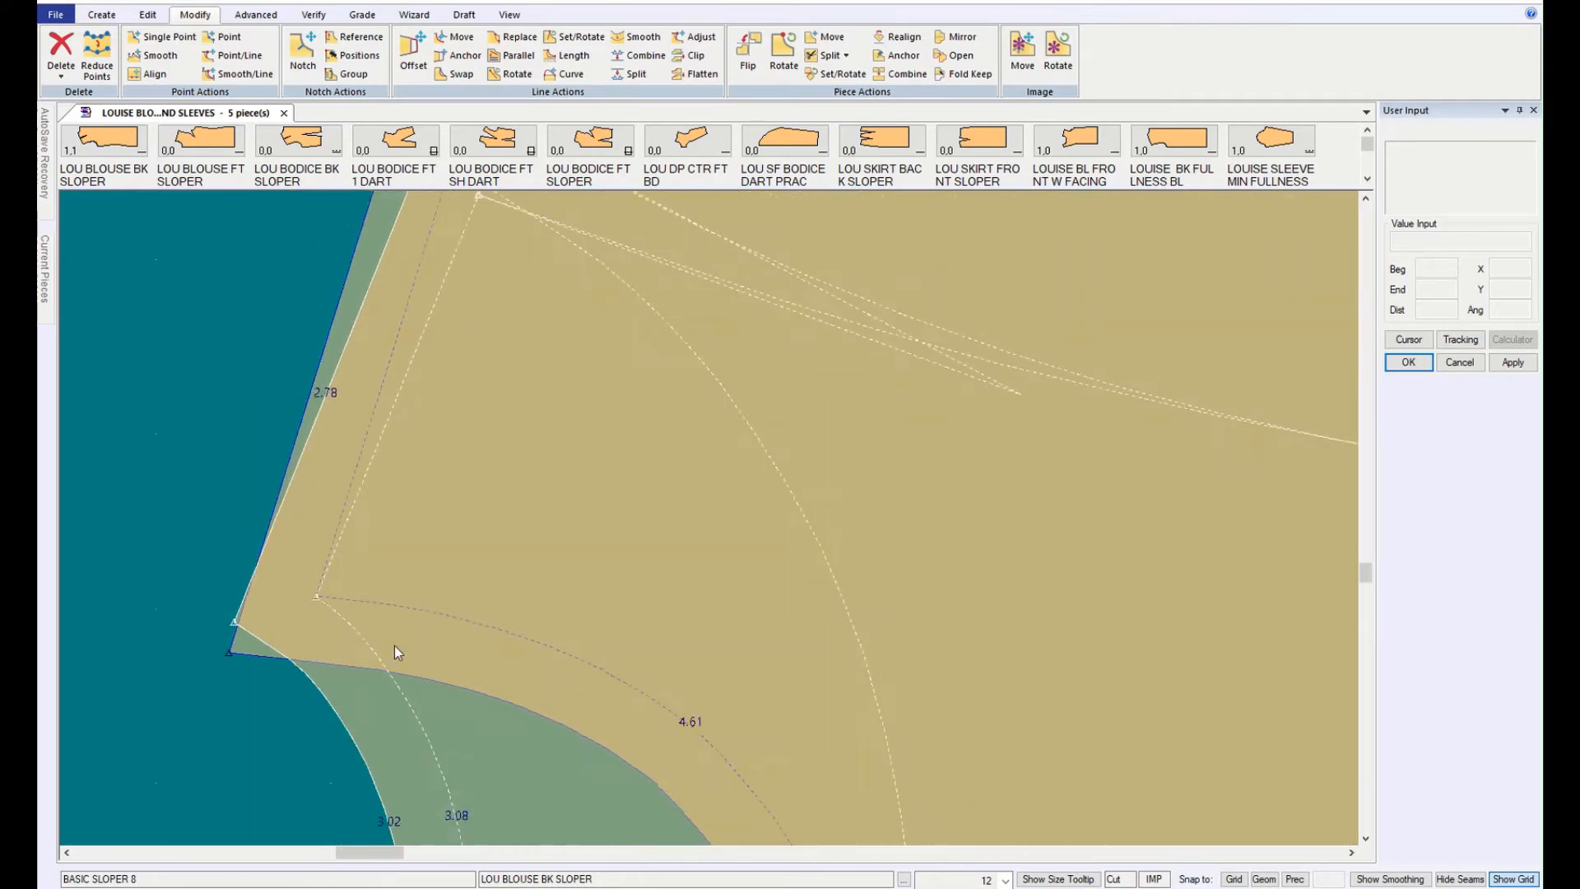
Step: Shift the back piece slightly inward, away from the front's shoulder line
scroll(394, 647, down, 5)
drag(490, 600, 568, 569)
click(656, 532)
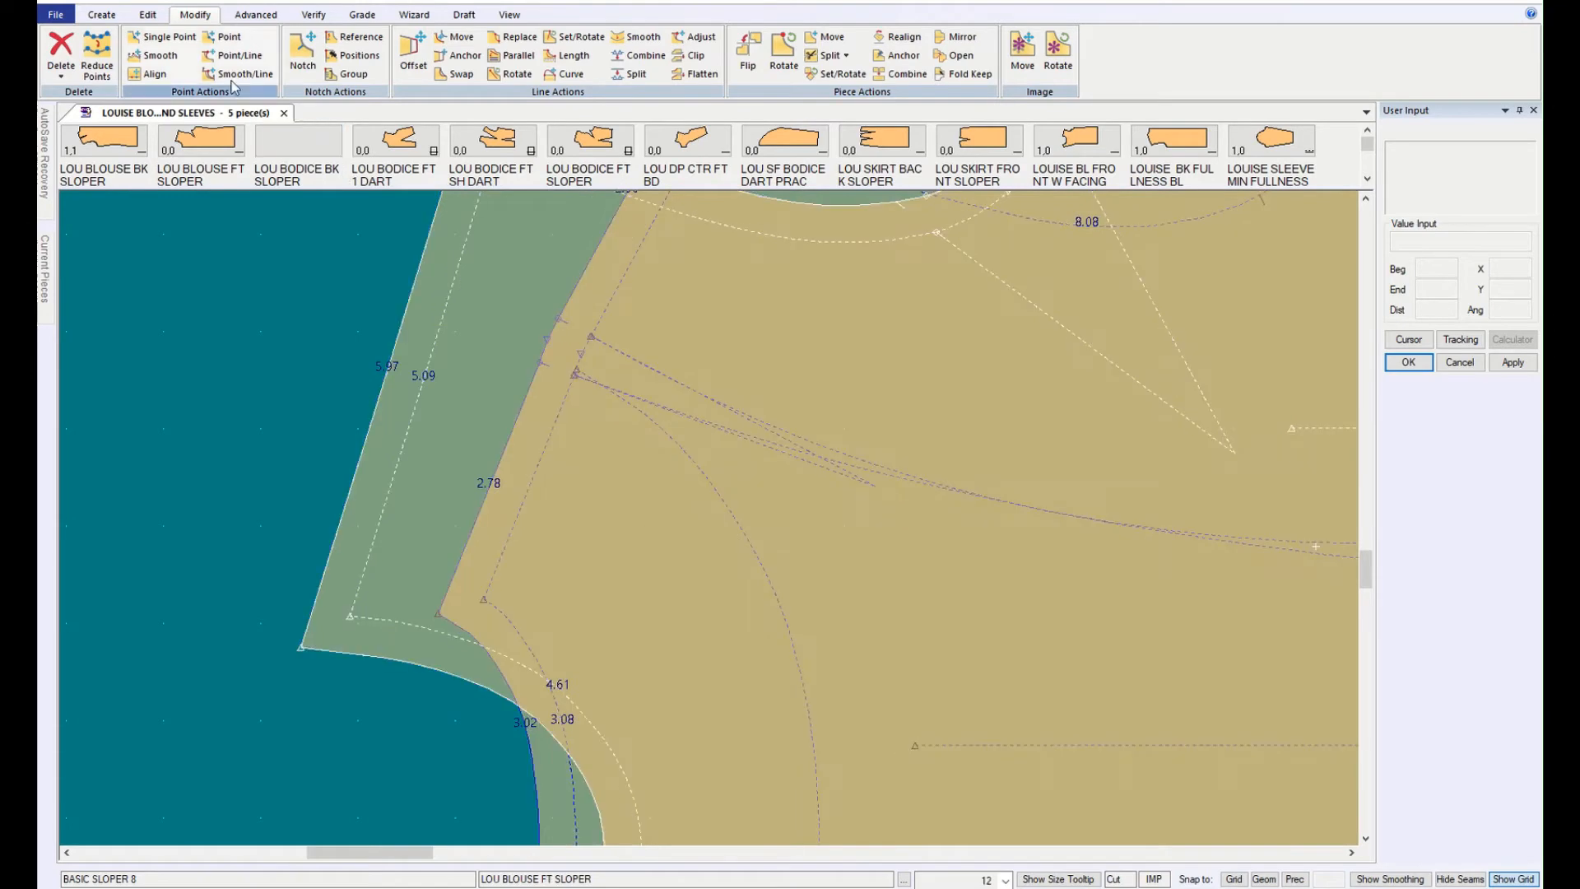
Step: Set and rotate the back piece onto the front, matching their neck-shoulder sew-line corners and their shoulder sew lines
click(843, 74)
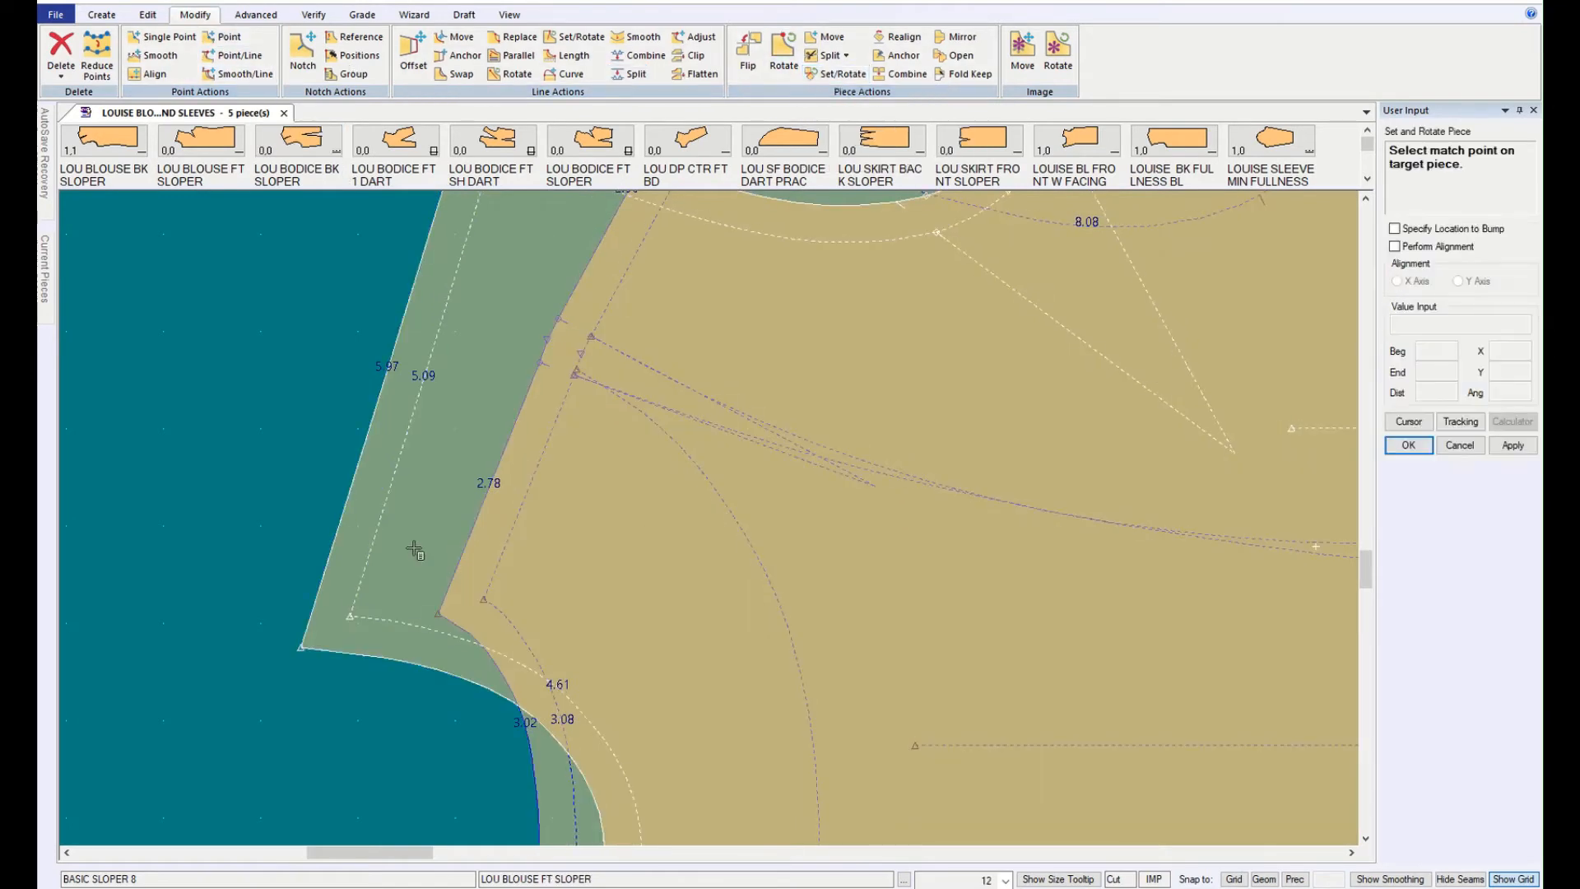
click(351, 615)
click(372, 543)
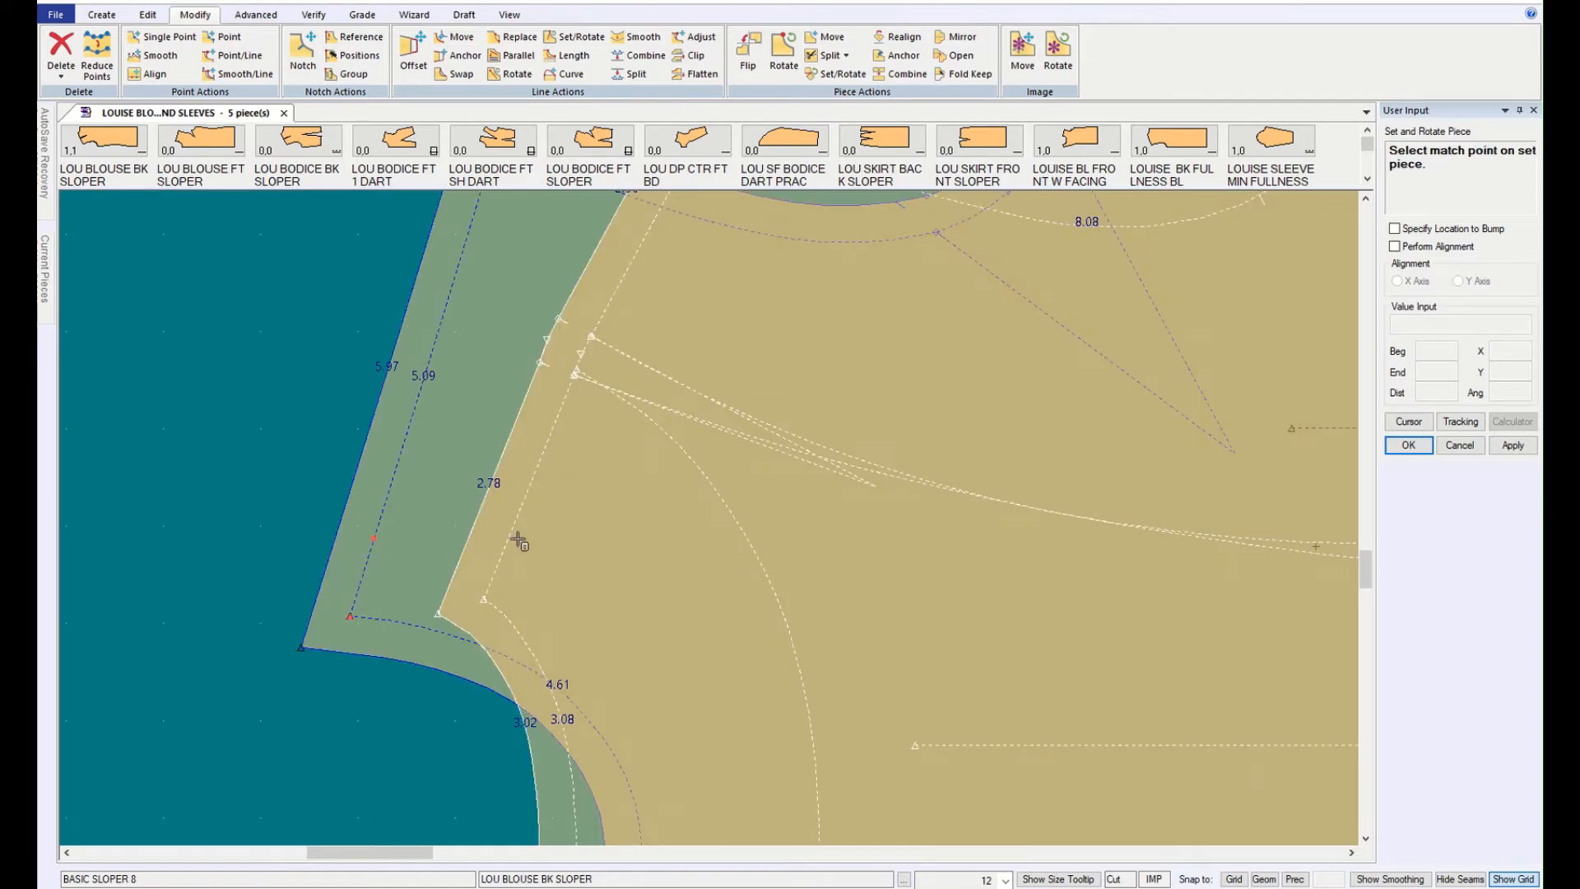
click(486, 598)
click(518, 525)
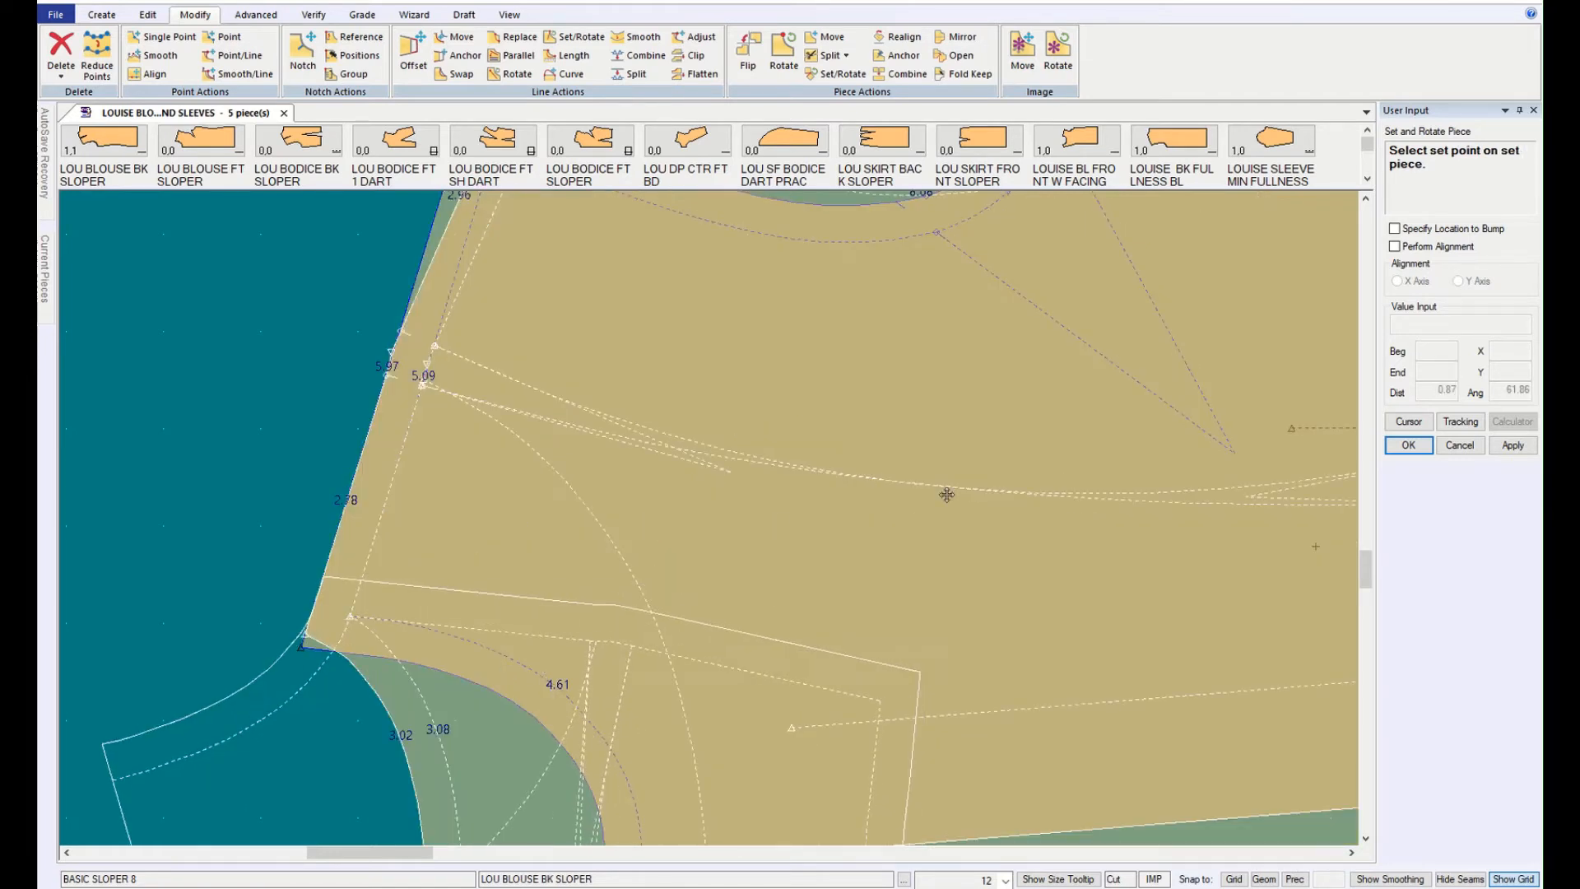
click(1461, 448)
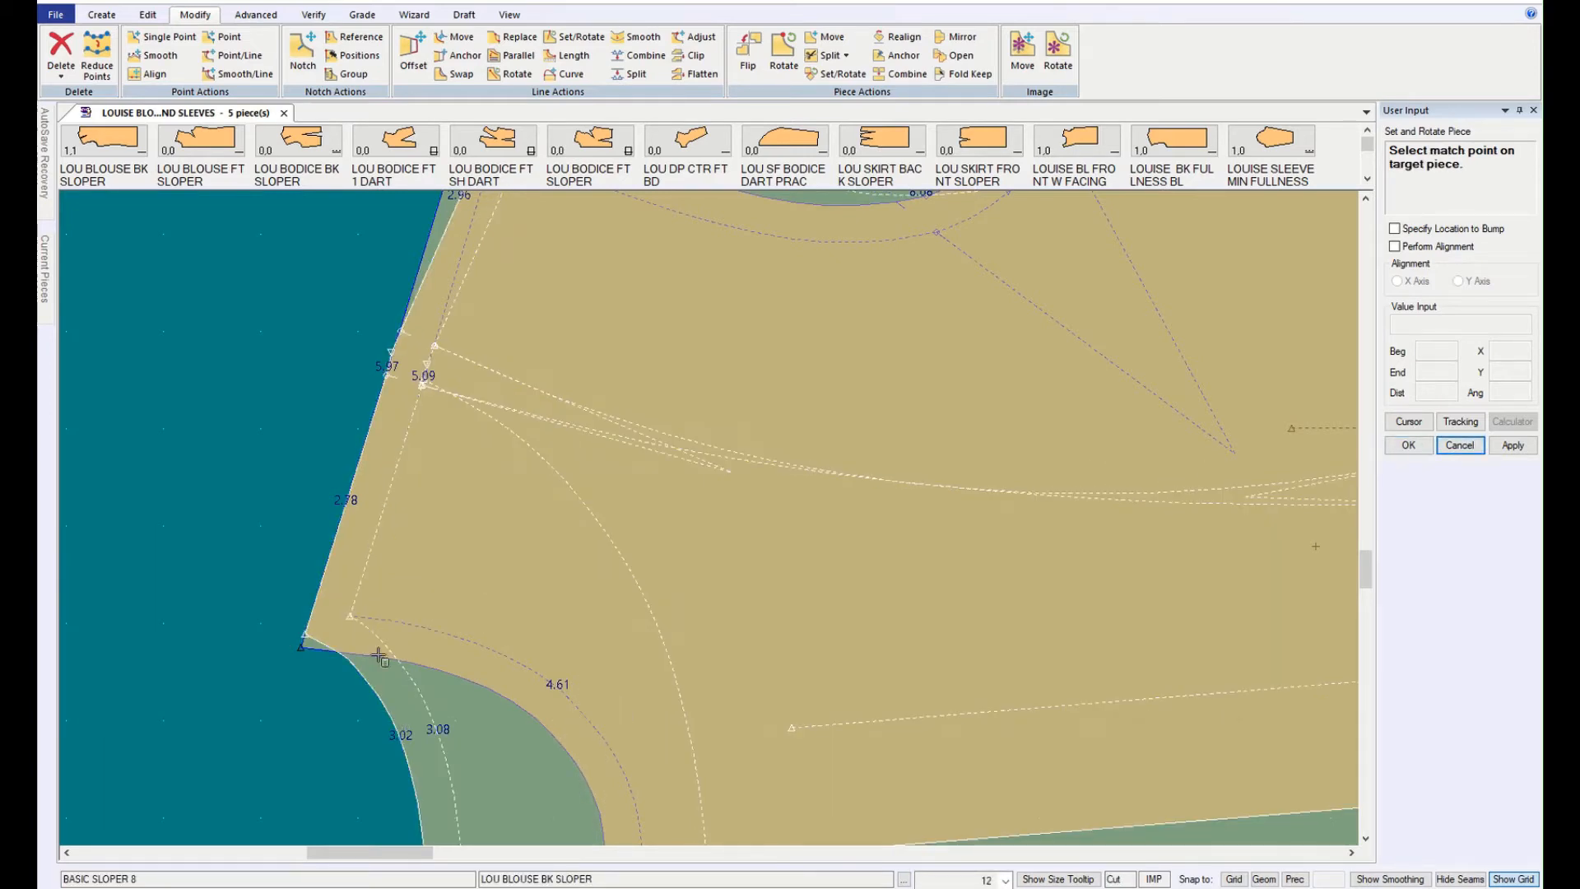
scroll(390, 385, up, 1)
scroll(298, 769, up, 2)
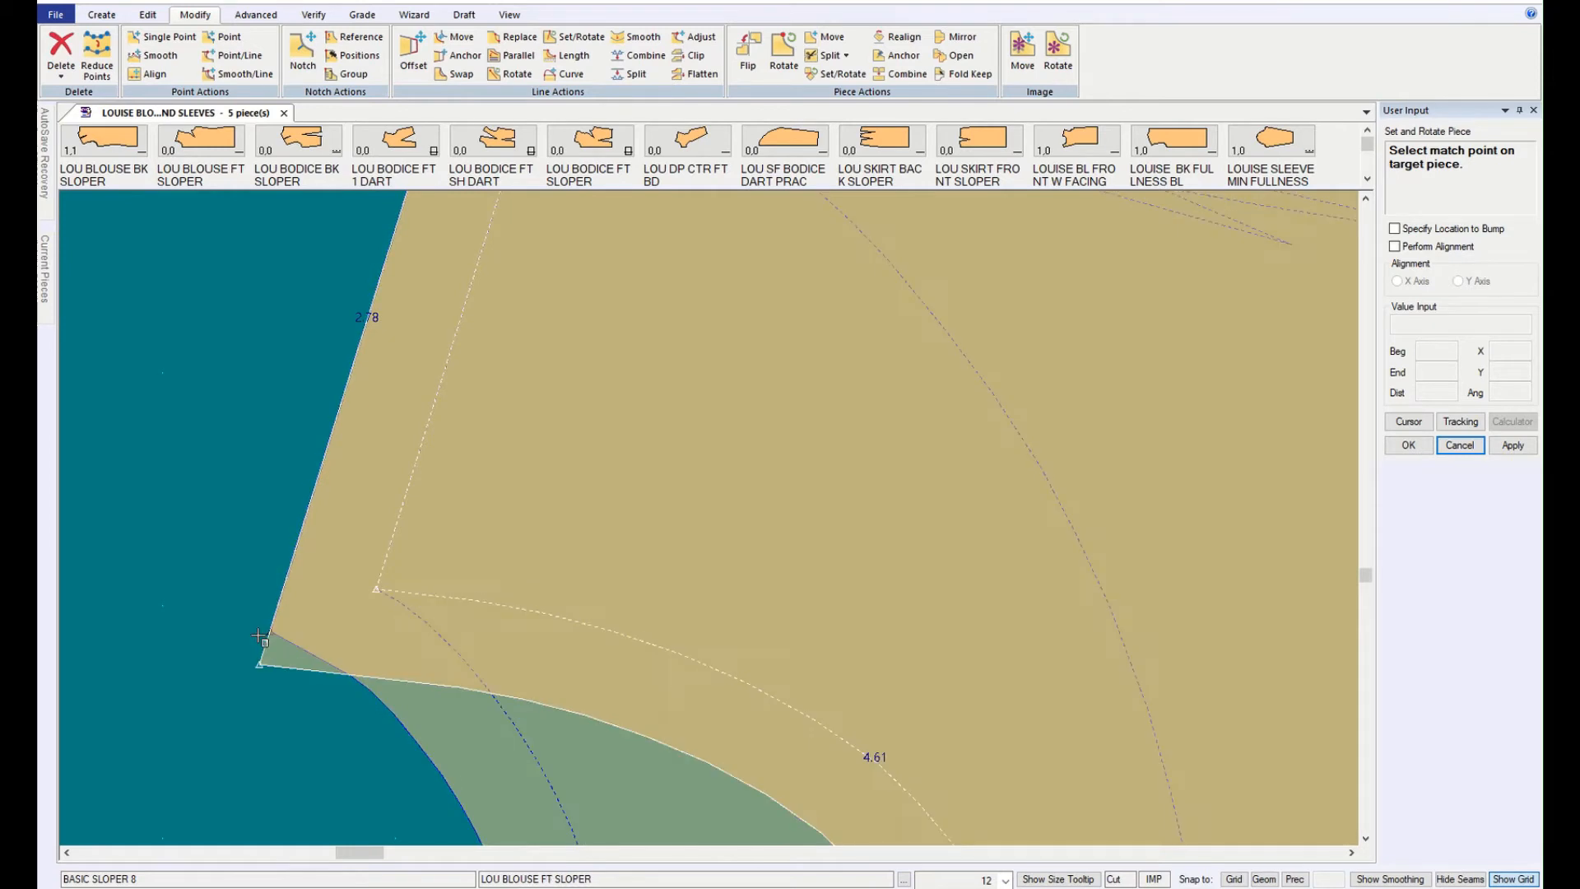
Step: Try a double miter on the front's neck-shoulder corner along the back piece's cut edge, and undo it
scroll(353, 717, up, 1)
scroll(191, 644, up, 4)
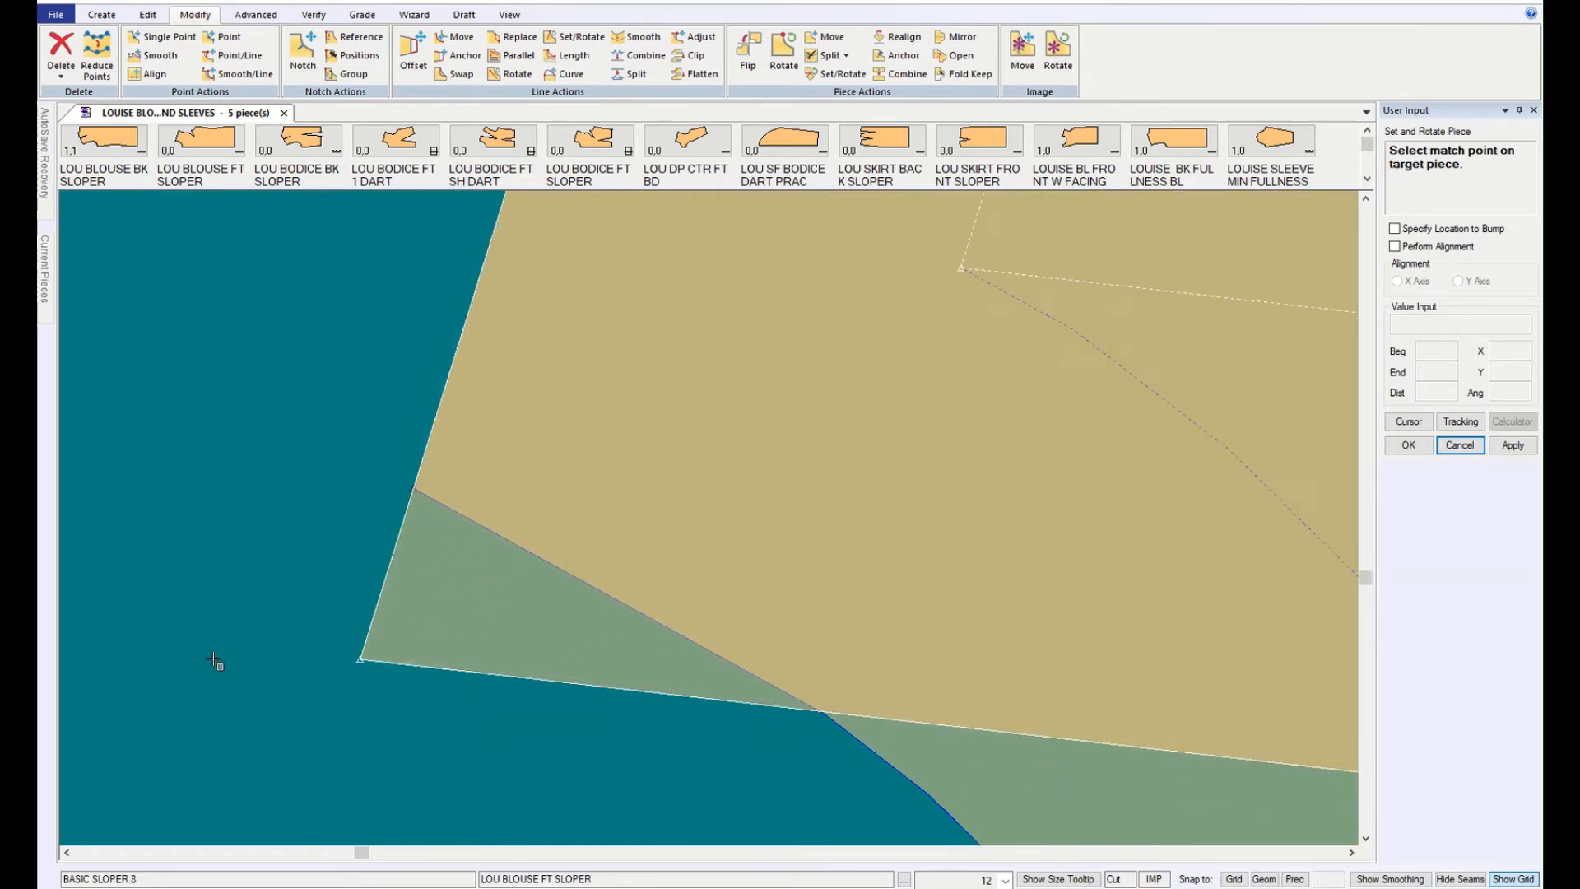
scroll(716, 746, up, 2)
scroll(716, 746, up, 1)
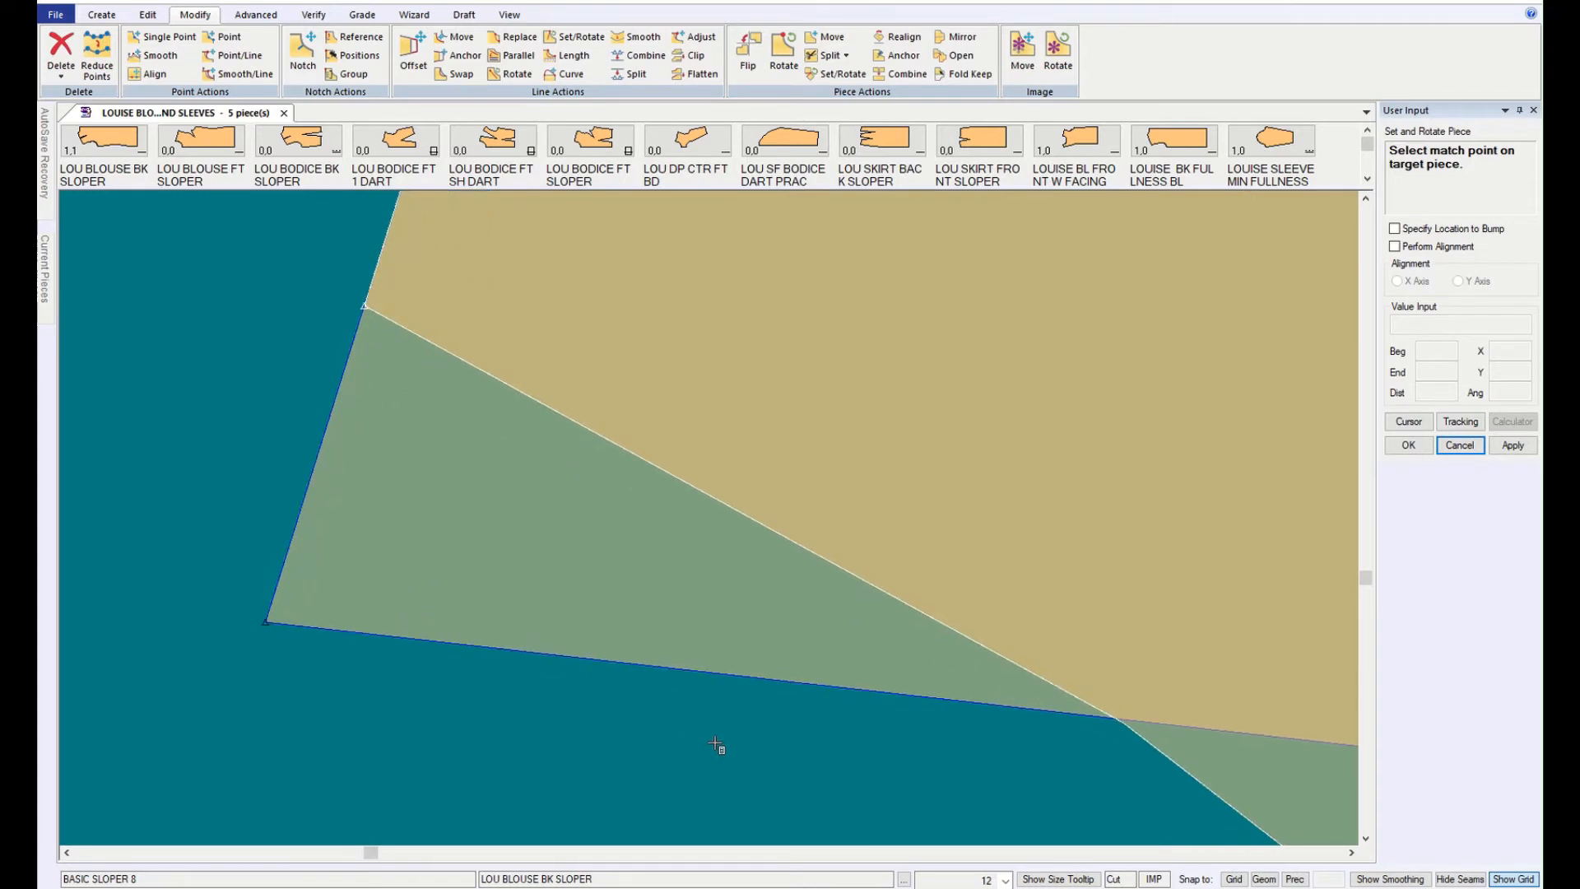
scroll(715, 747, up, 1)
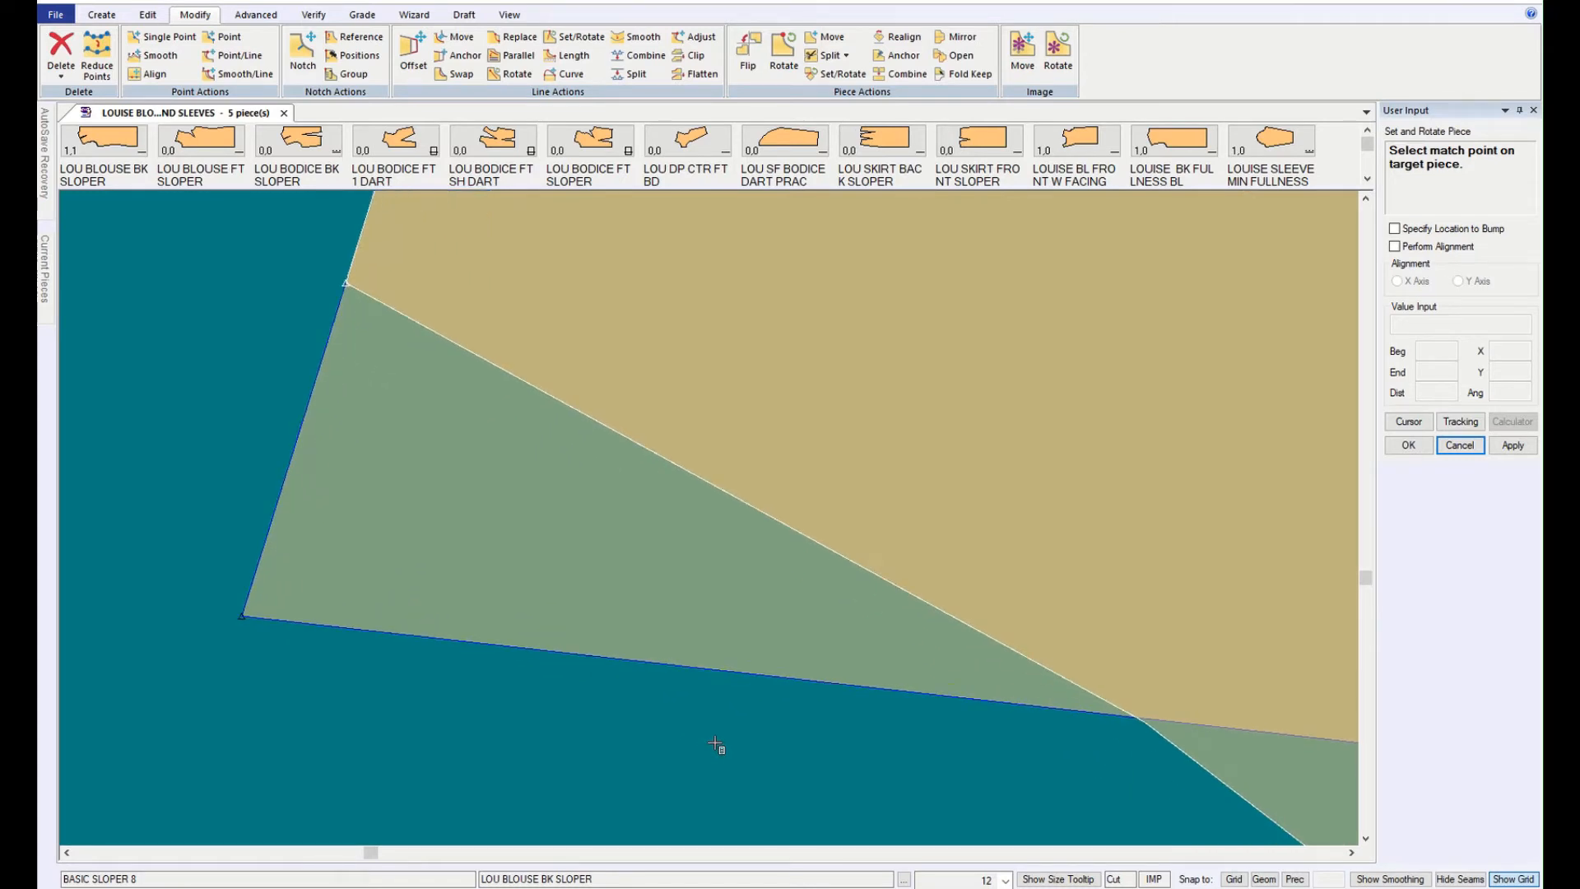
scroll(736, 413, up, 1)
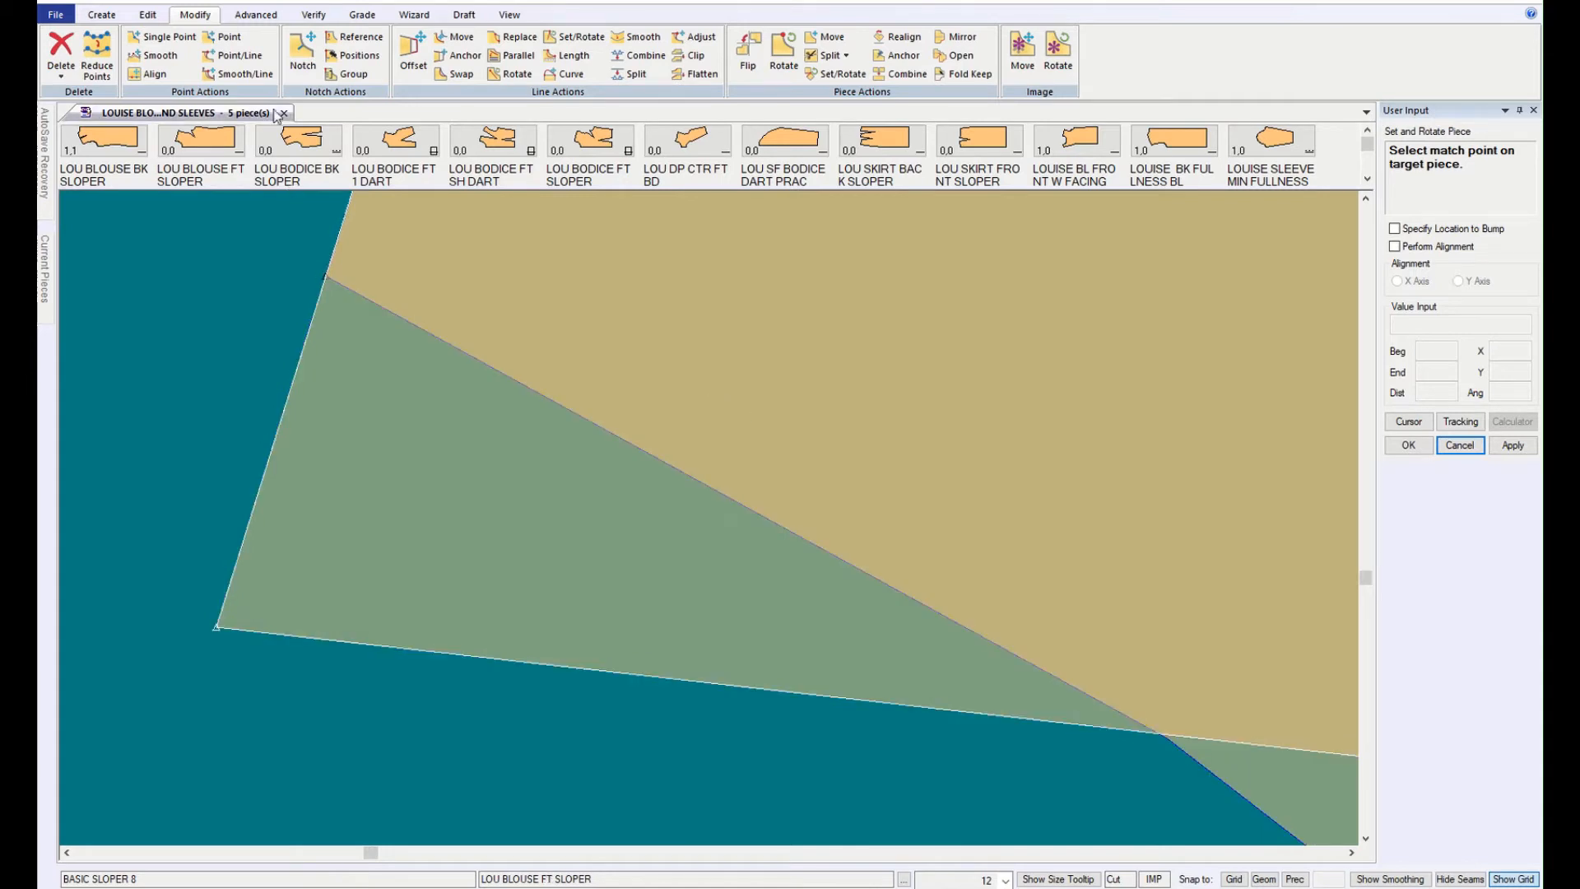
click(255, 16)
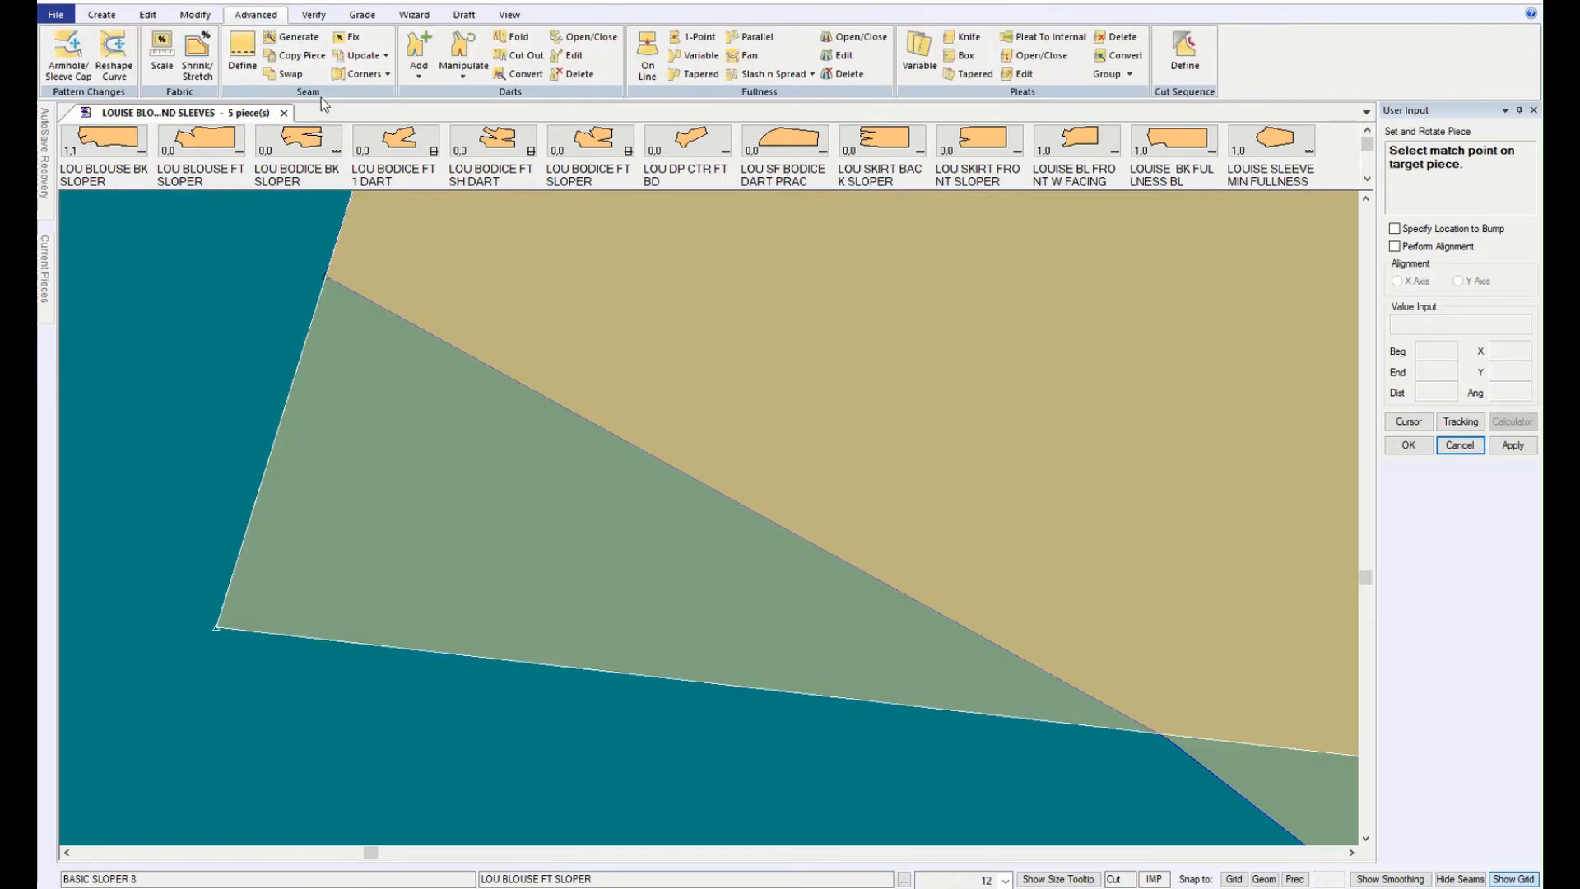
click(386, 74)
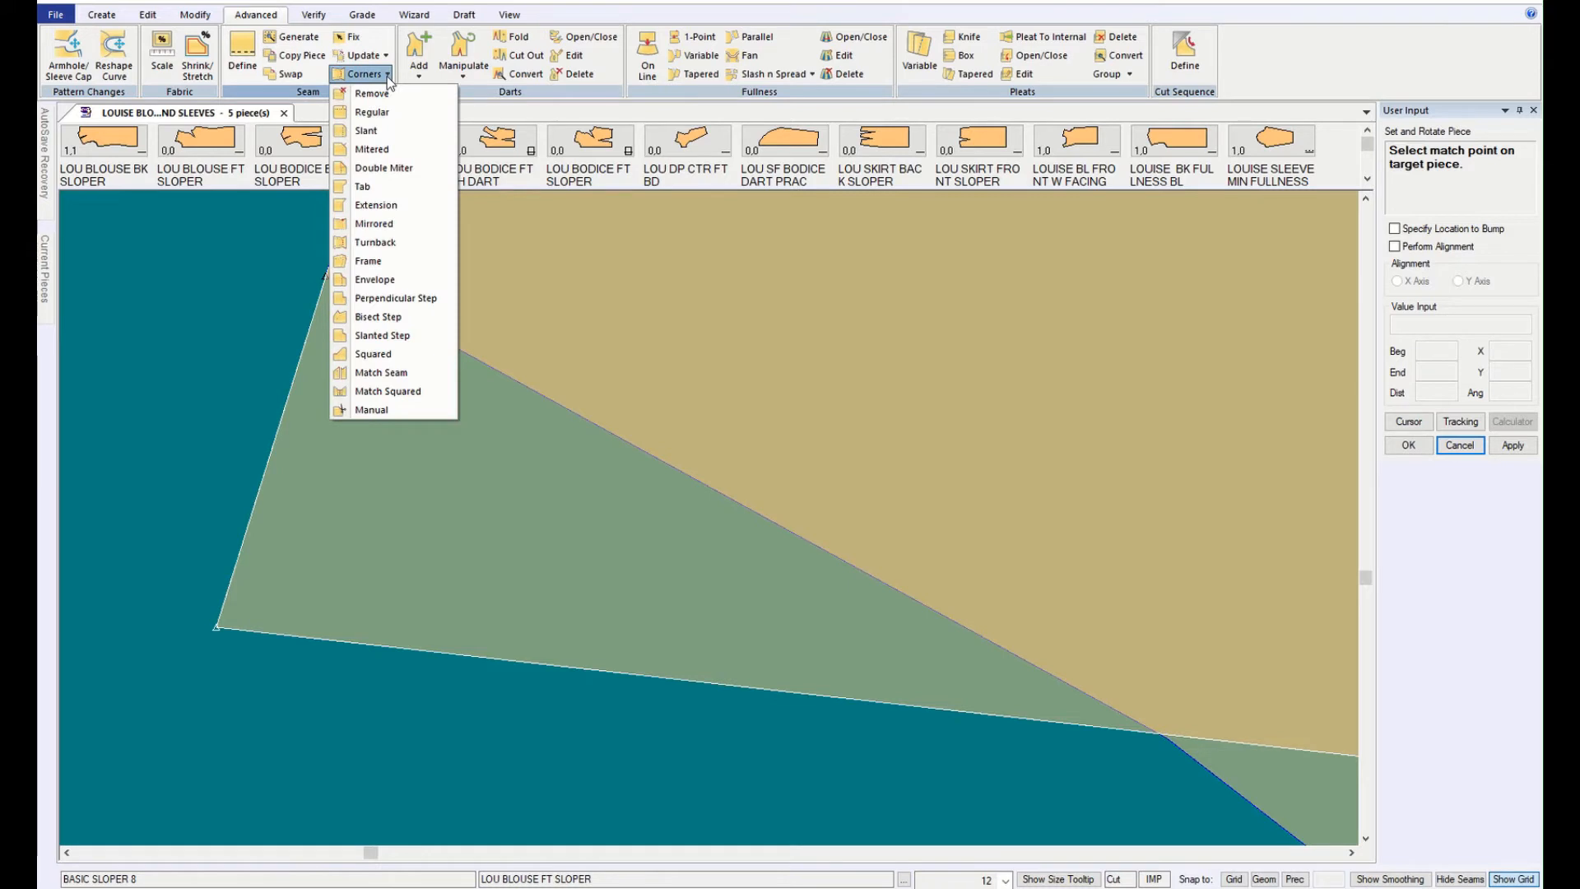
click(371, 168)
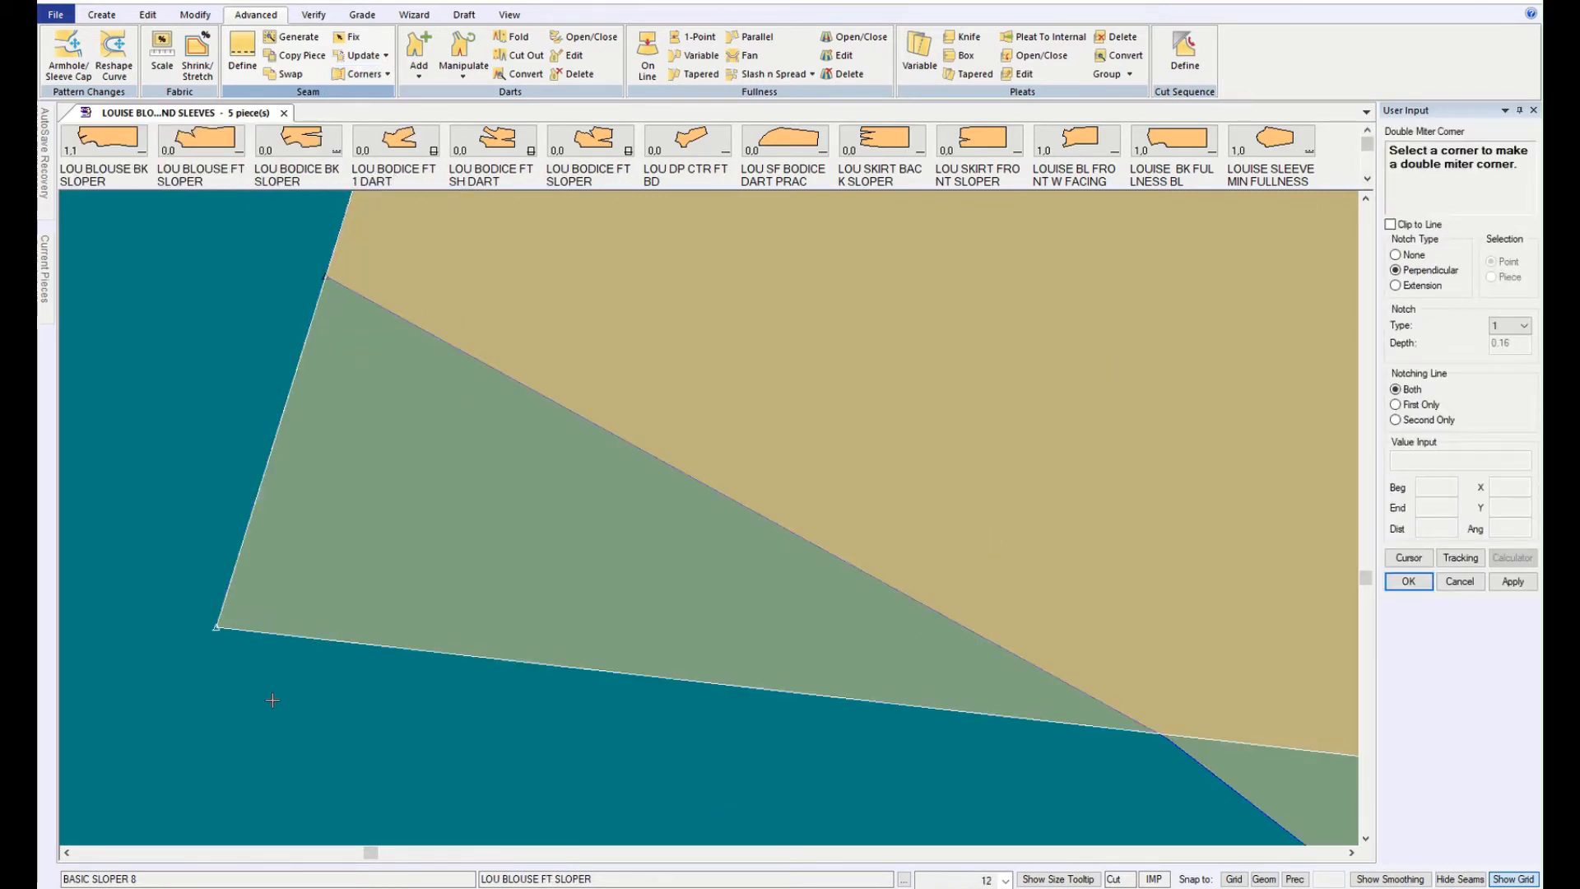
click(244, 640)
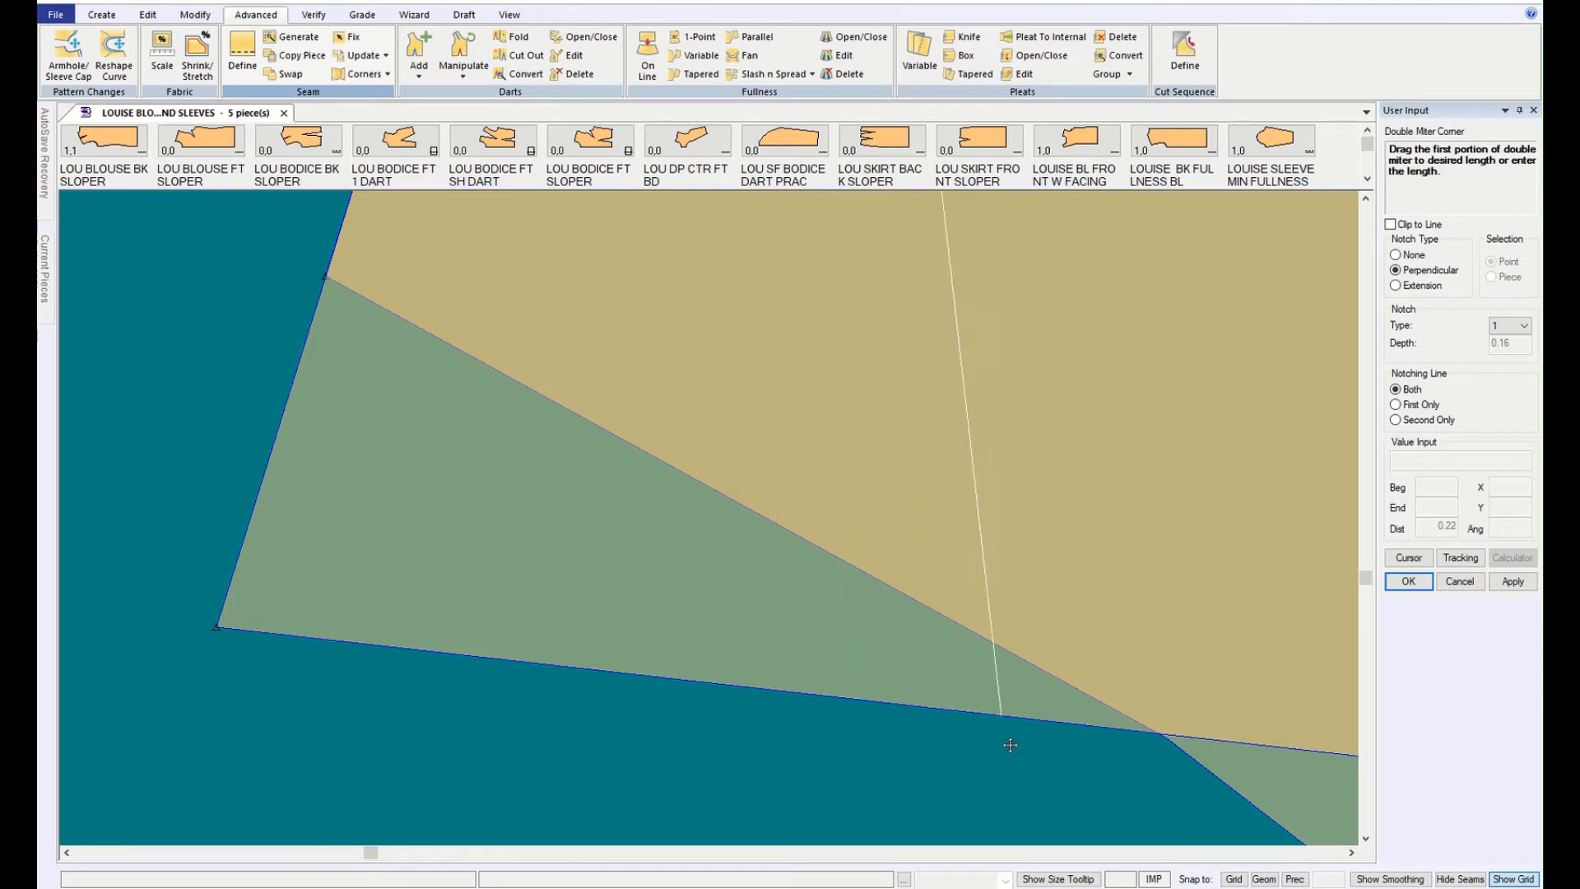
click(1156, 745)
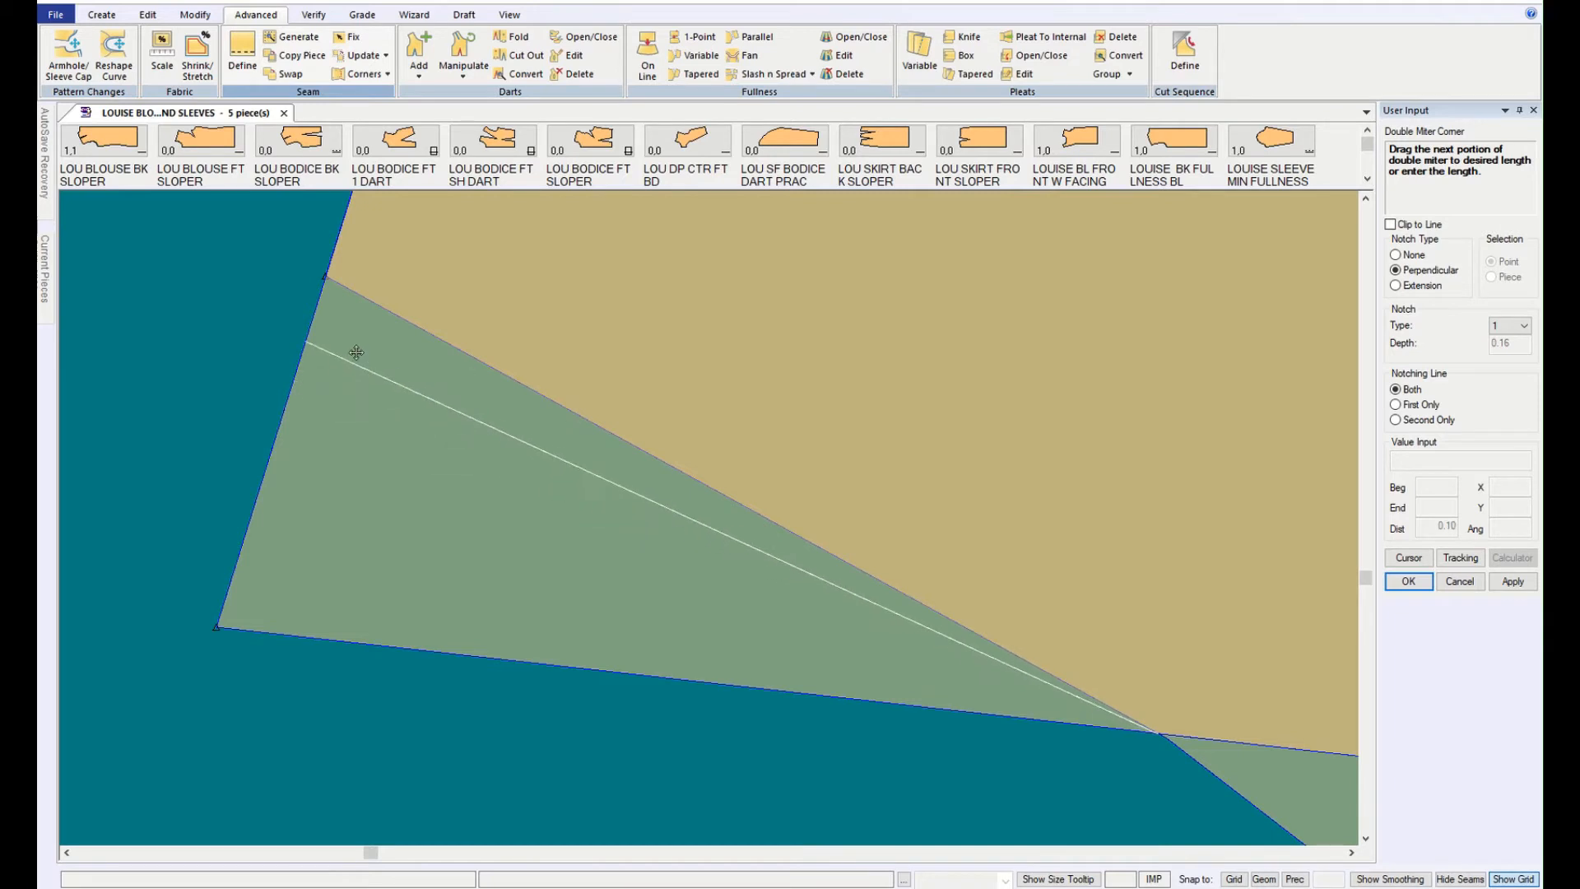
click(361, 287)
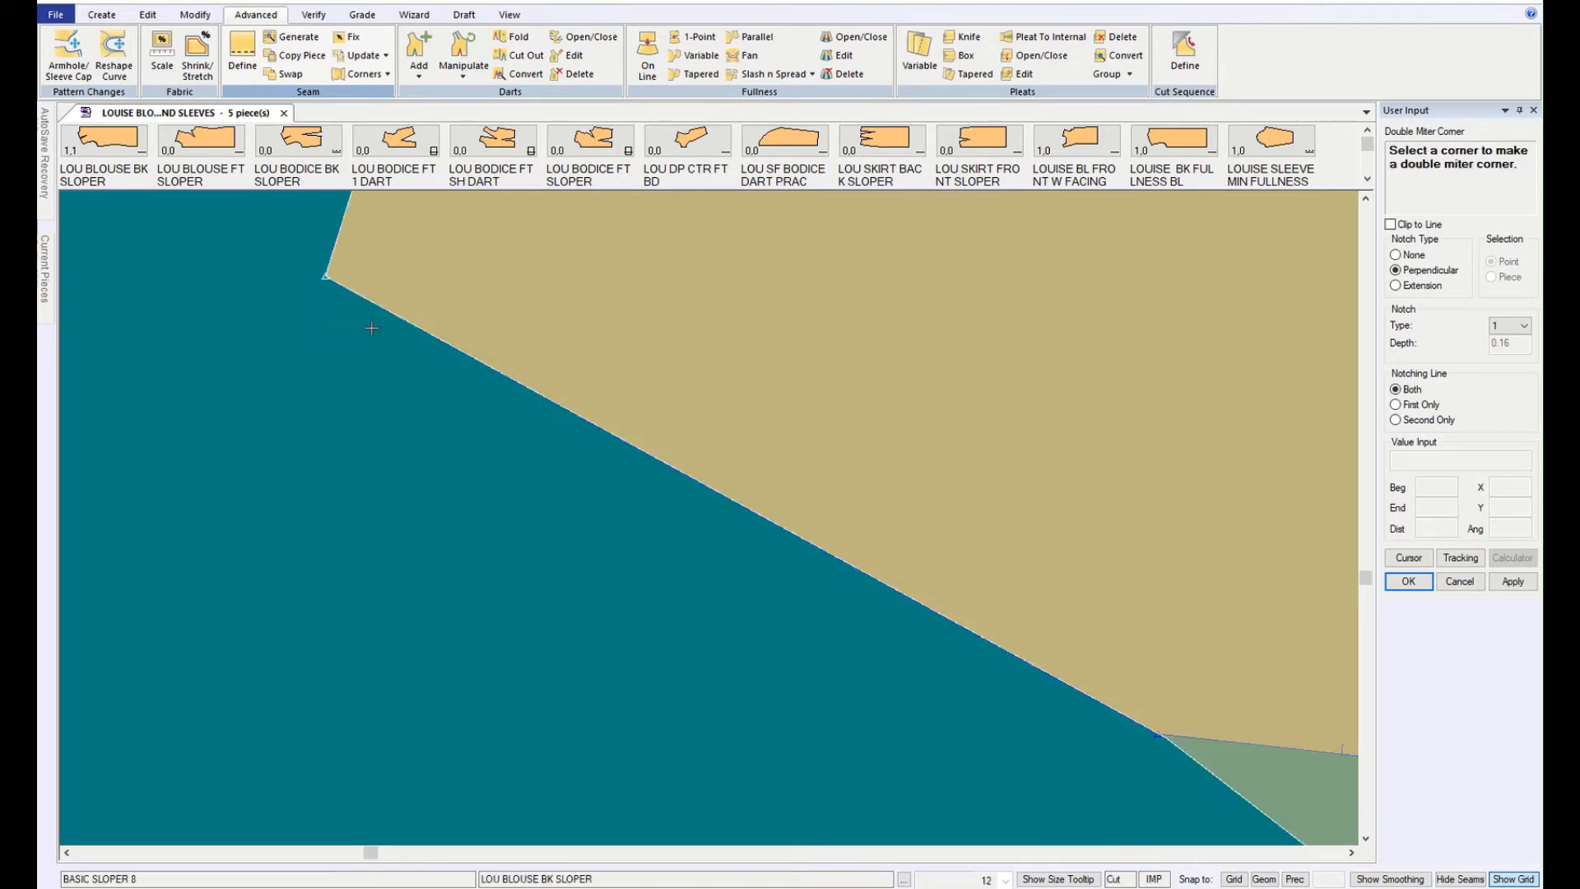
scroll(974, 679, down, 7)
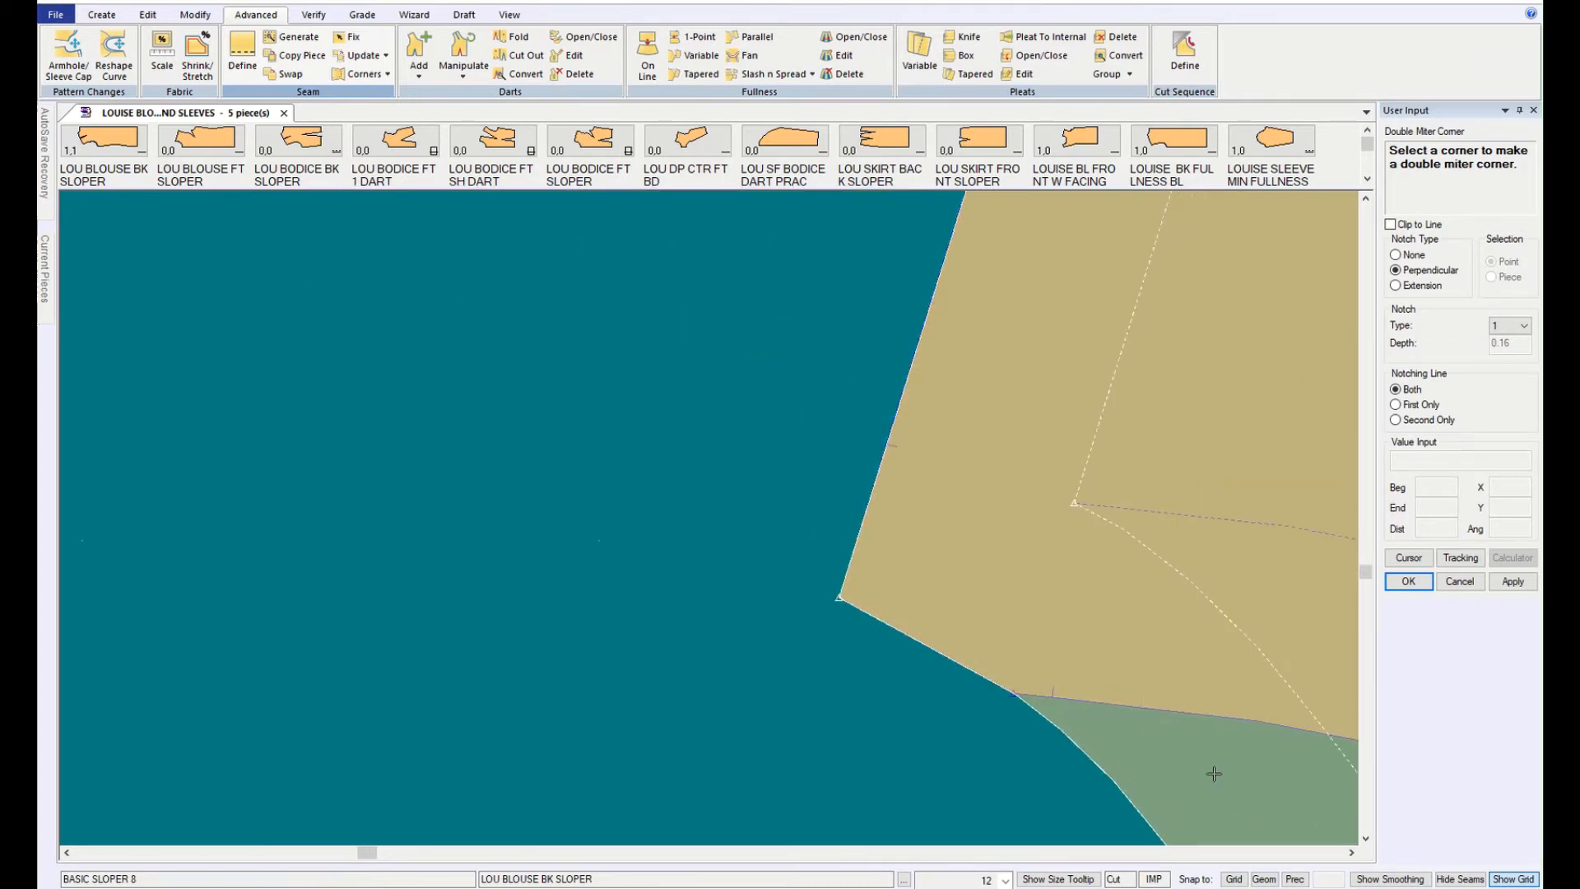
scroll(1210, 774, down, 2)
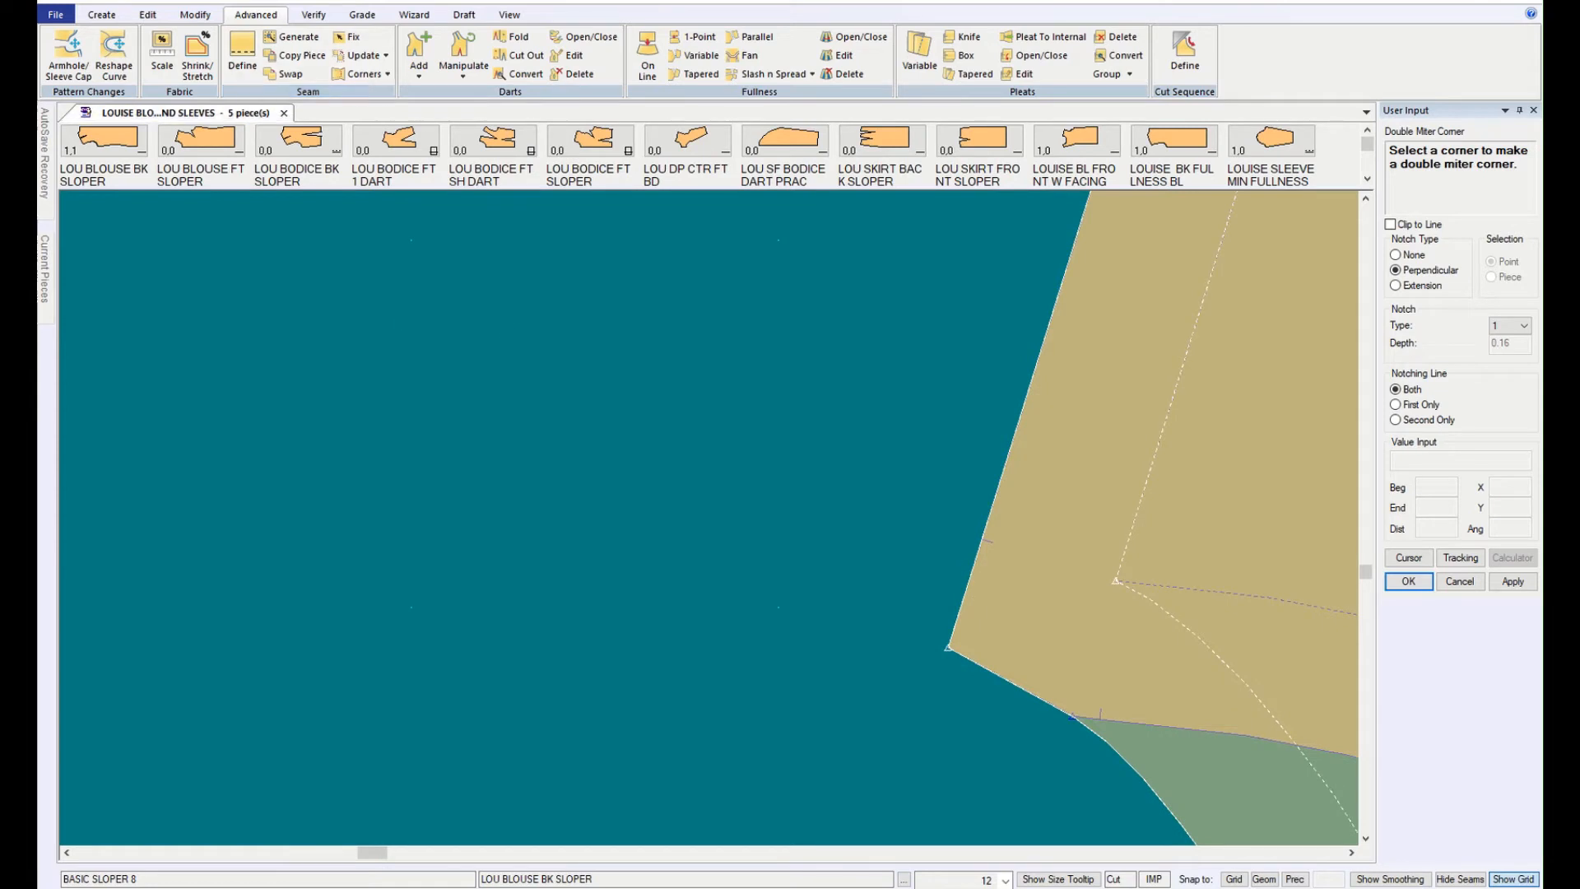
click(86, 1)
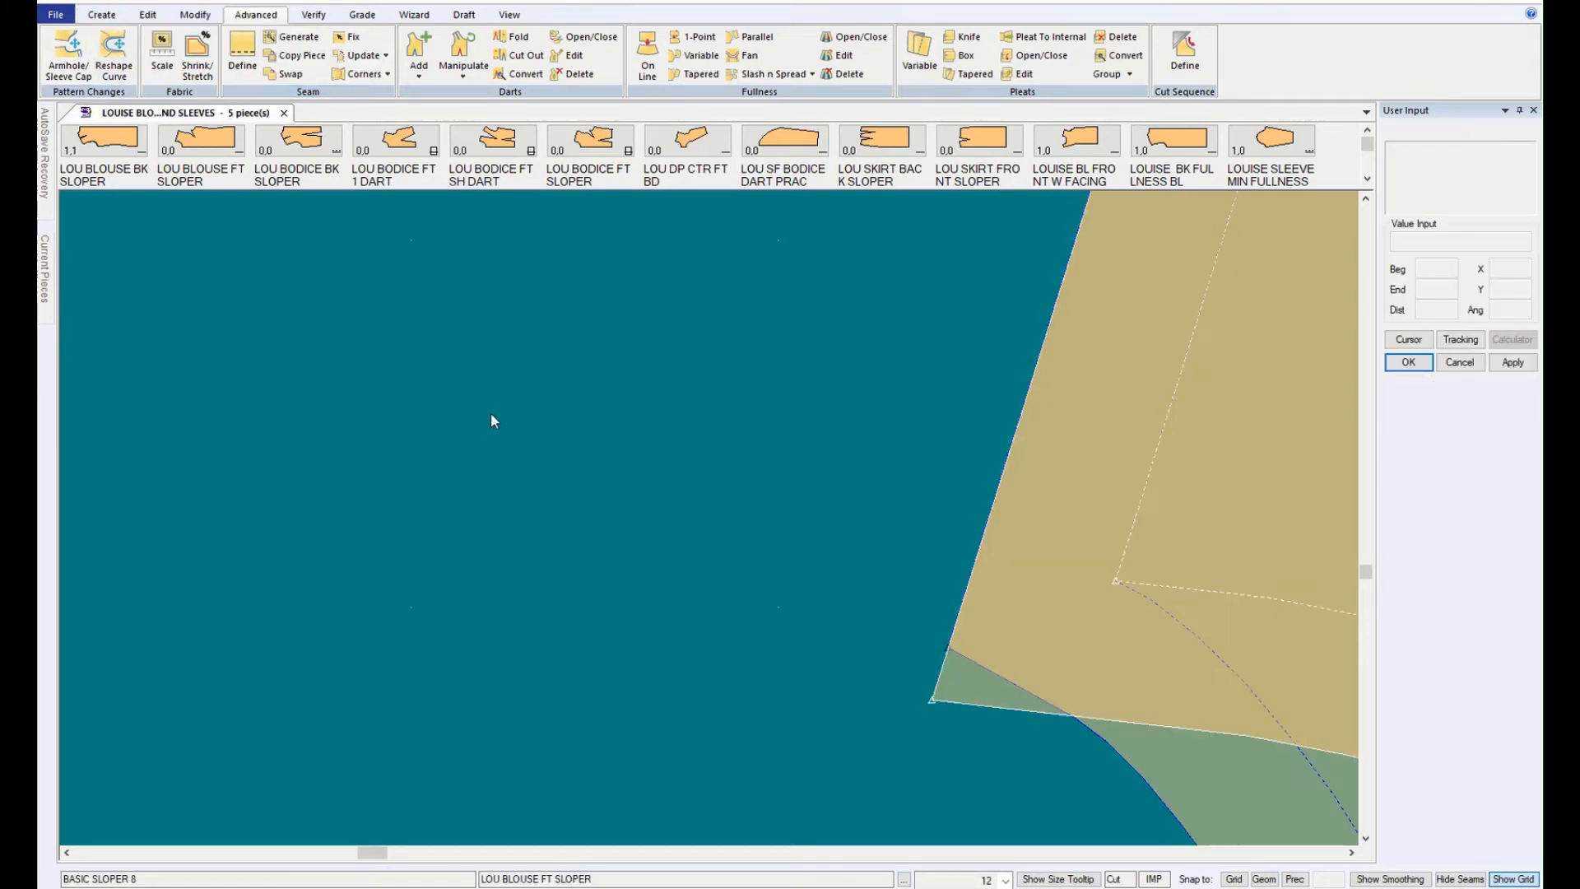
Step: Move the back piece along the shoulder line so its cut corner meets the front's corner, and undo the move
click(1139, 723)
scroll(1110, 828, up, 1)
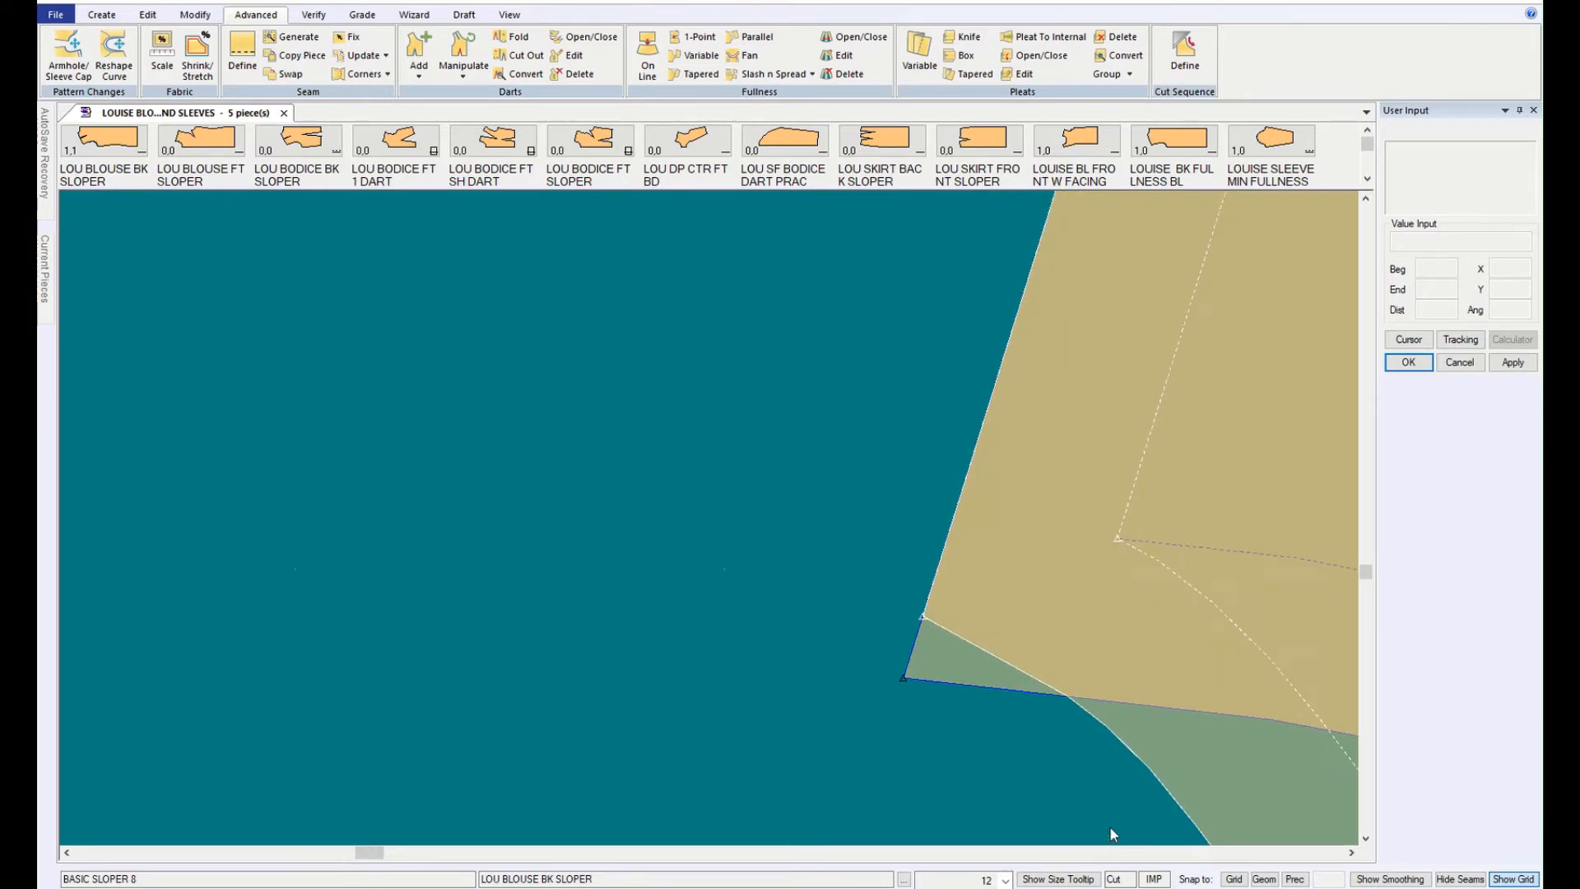
scroll(1109, 825, up, 3)
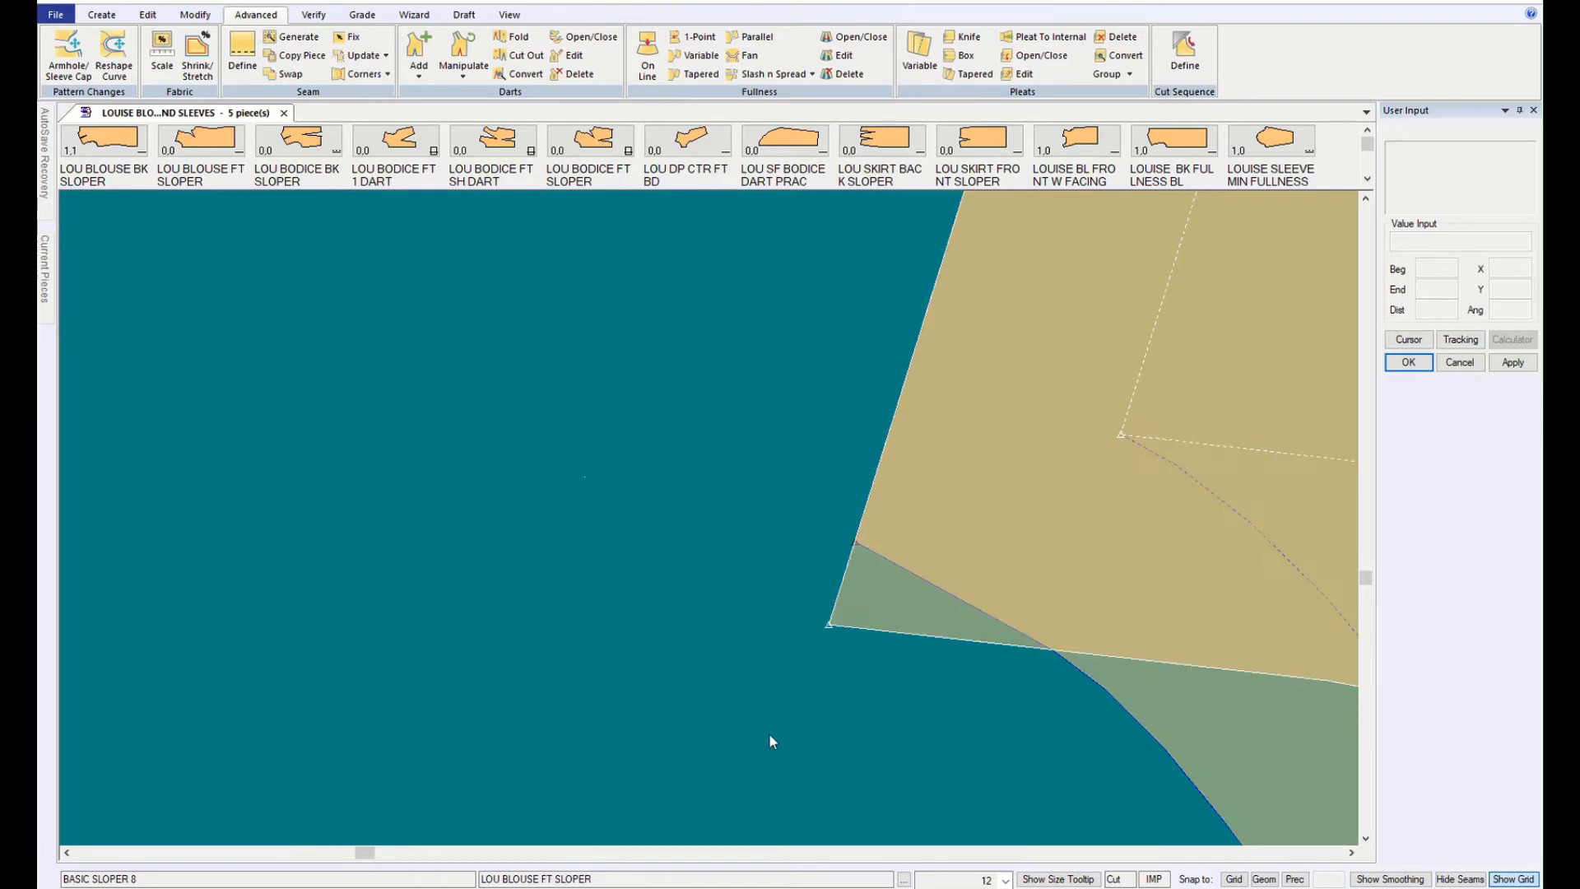
click(897, 615)
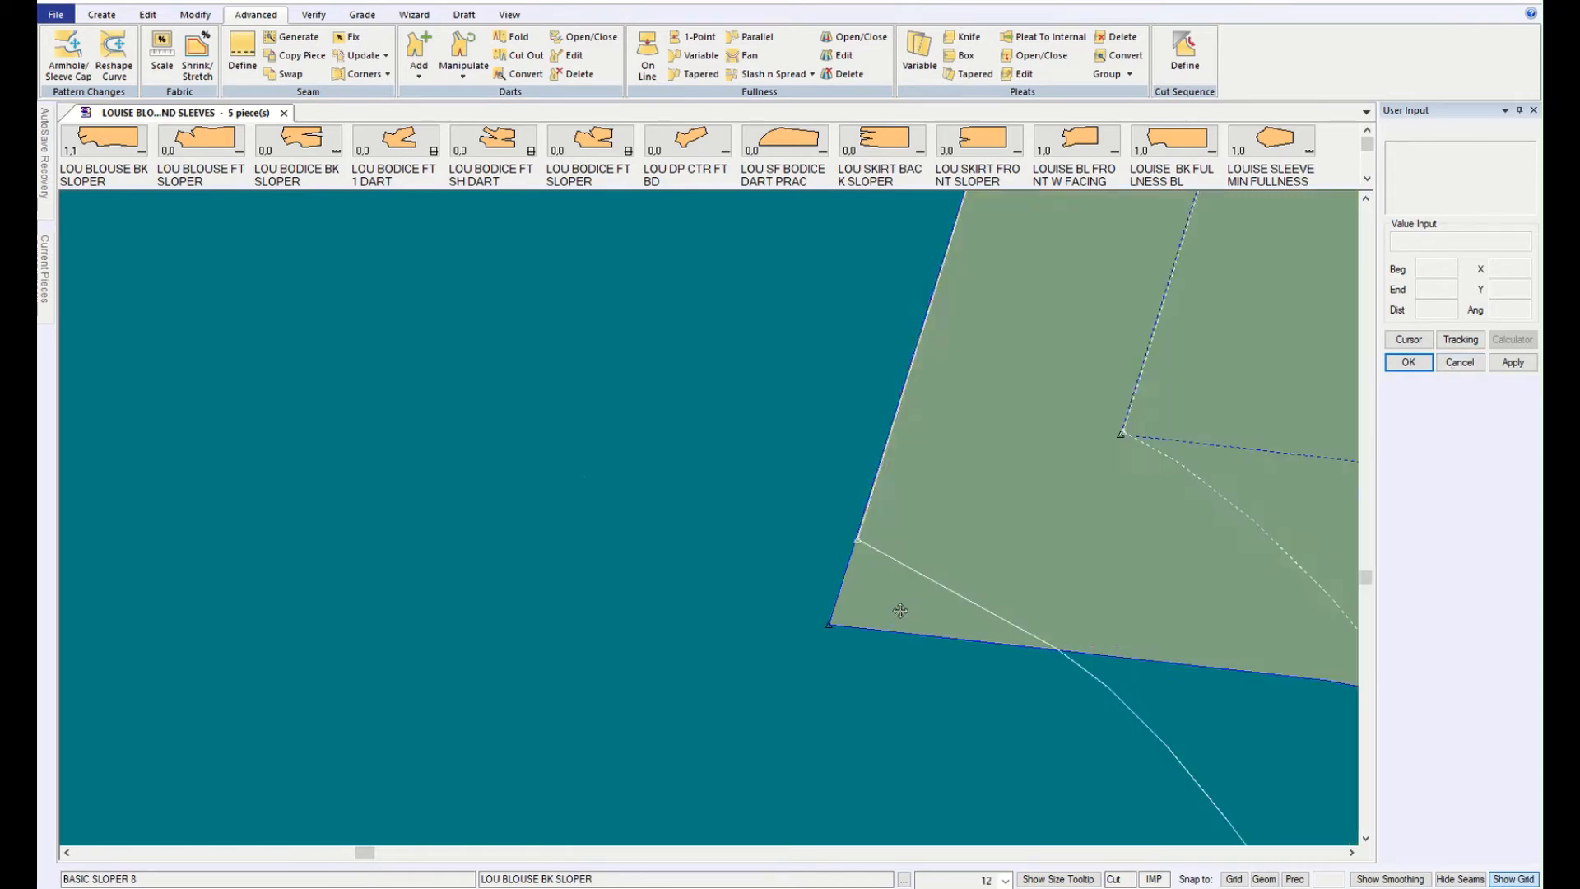
click(872, 697)
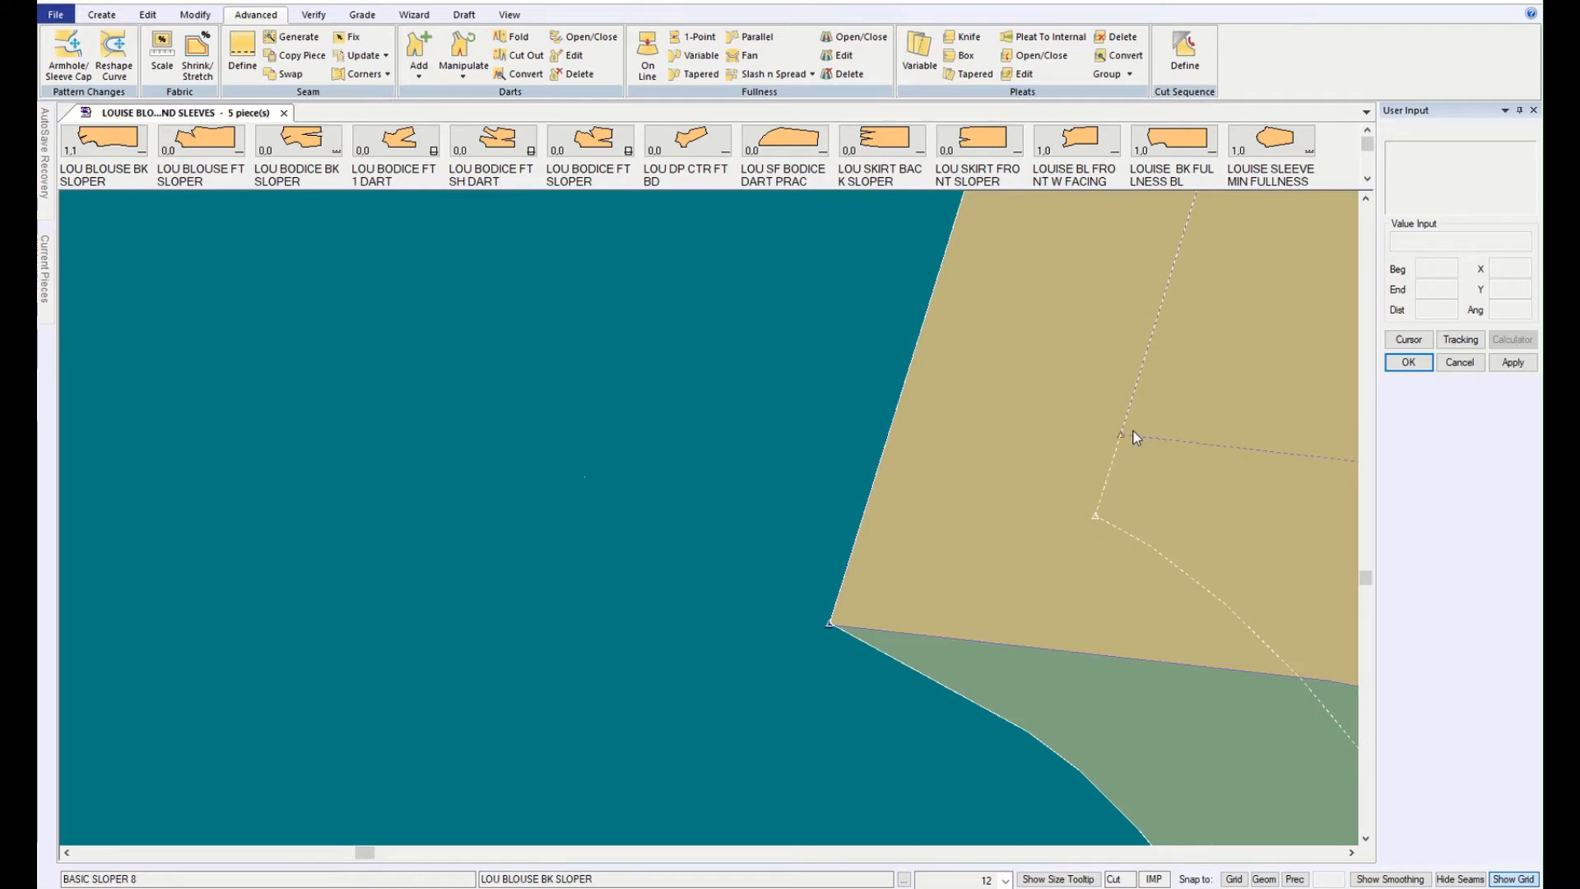
click(994, 686)
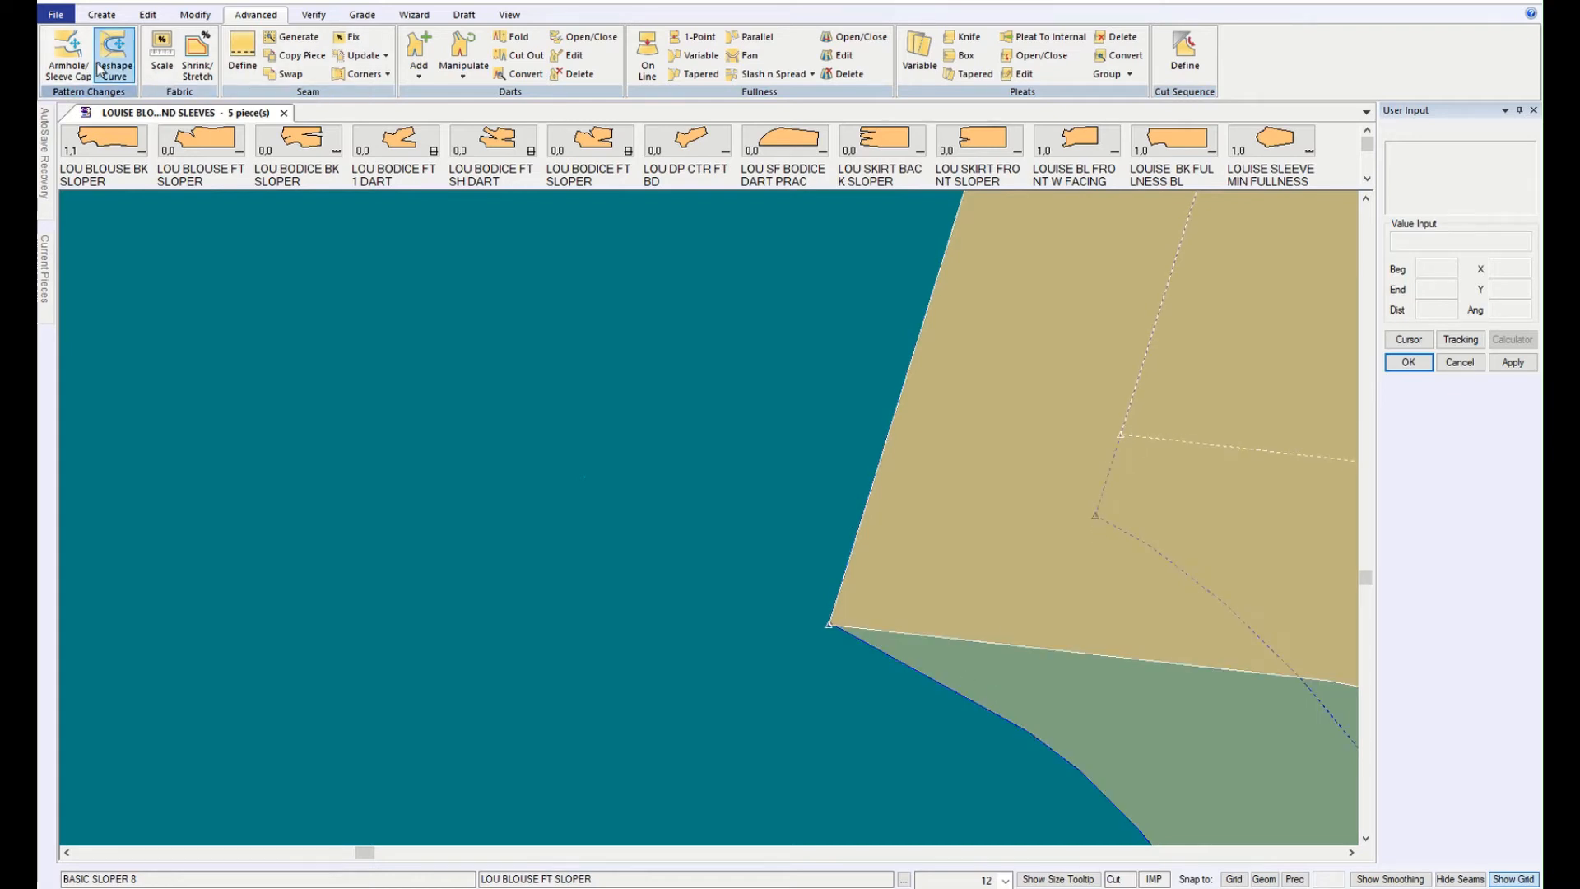
click(89, 2)
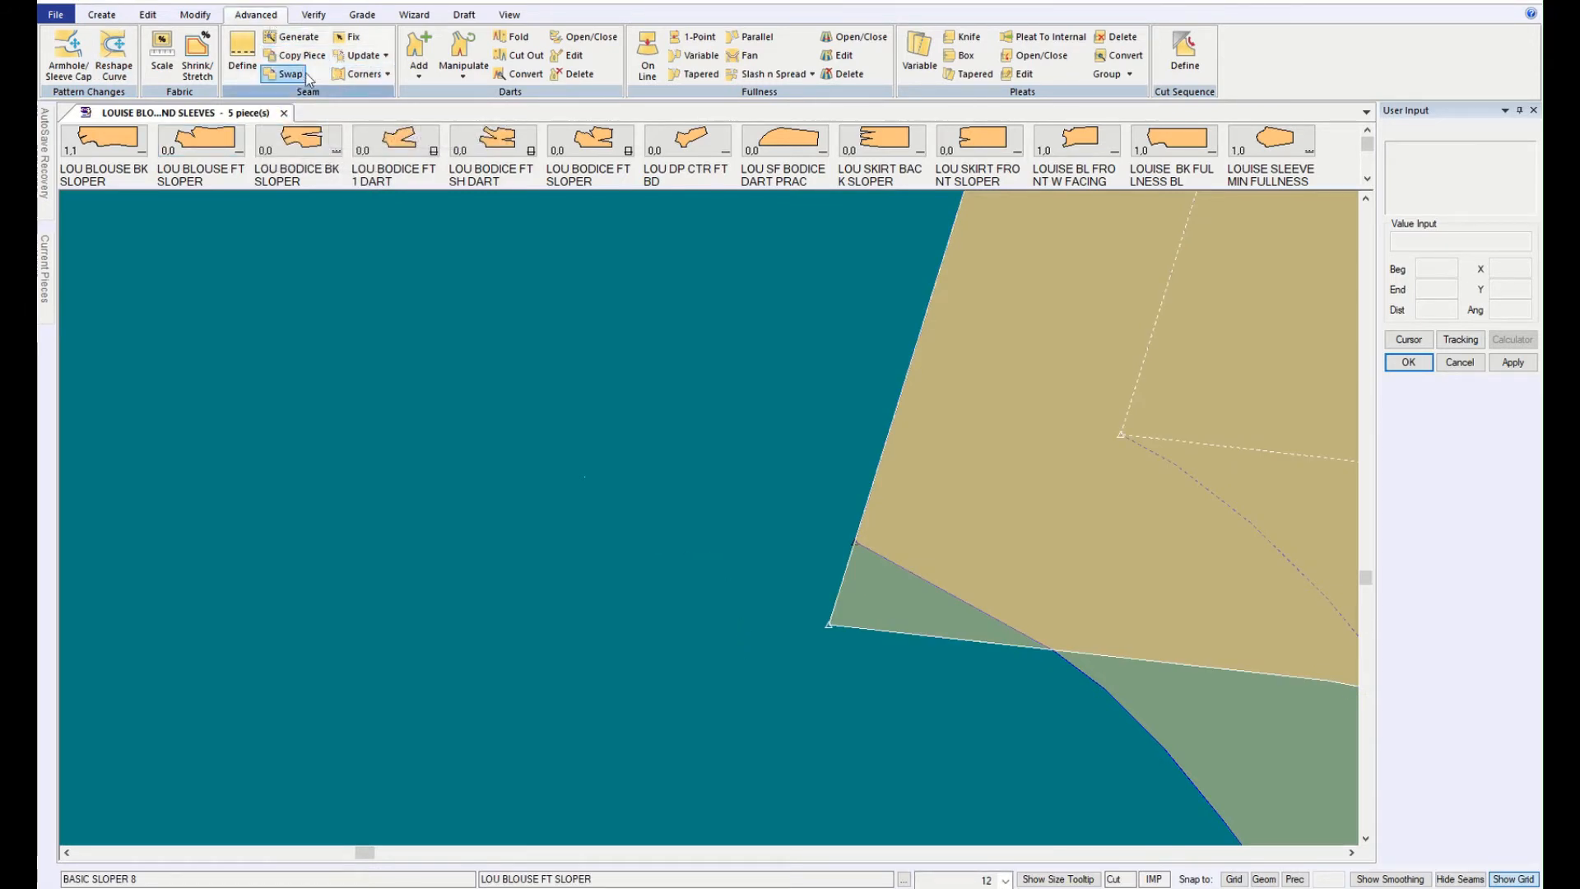
Step: Double-miter the front's neck-shoulder corner with perpendicular notches, matching the back's cut edge and making the first portion about 0.38 long
click(365, 74)
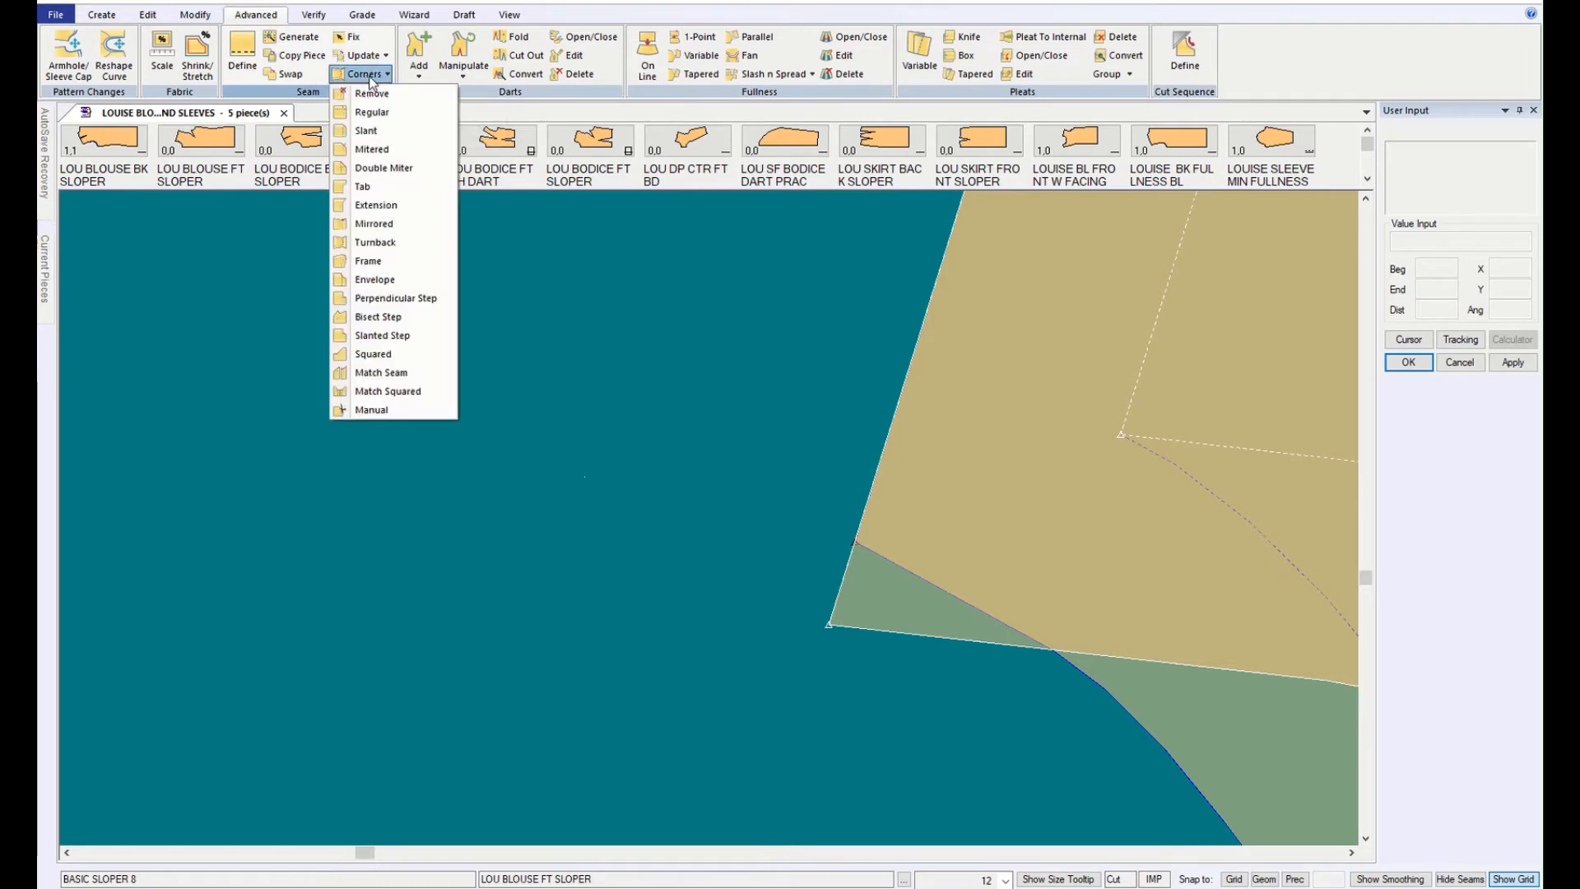
click(378, 173)
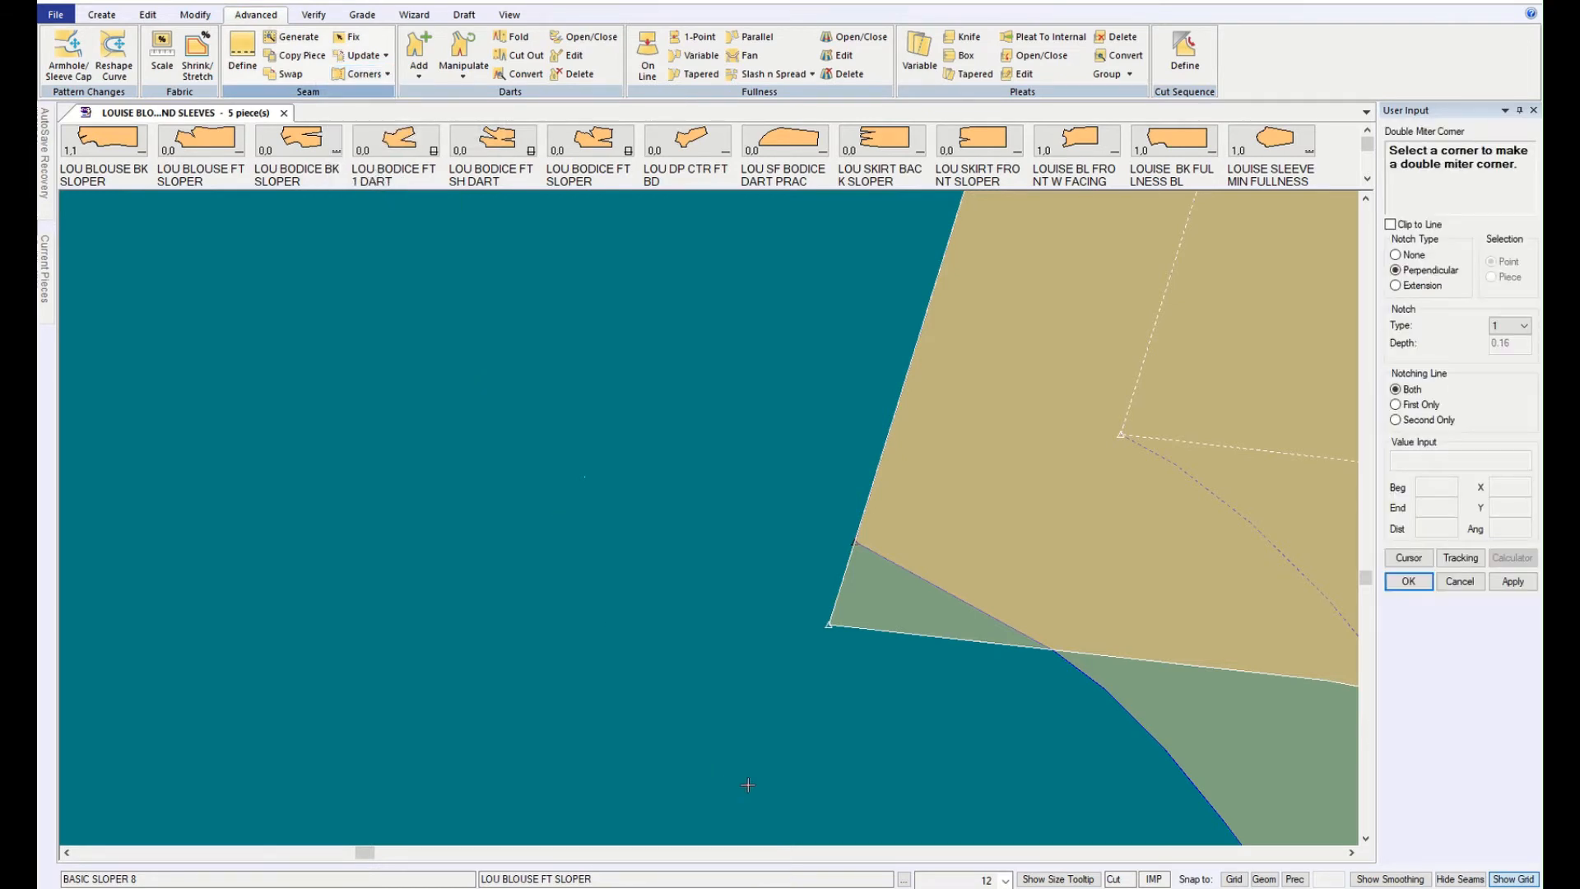
click(818, 645)
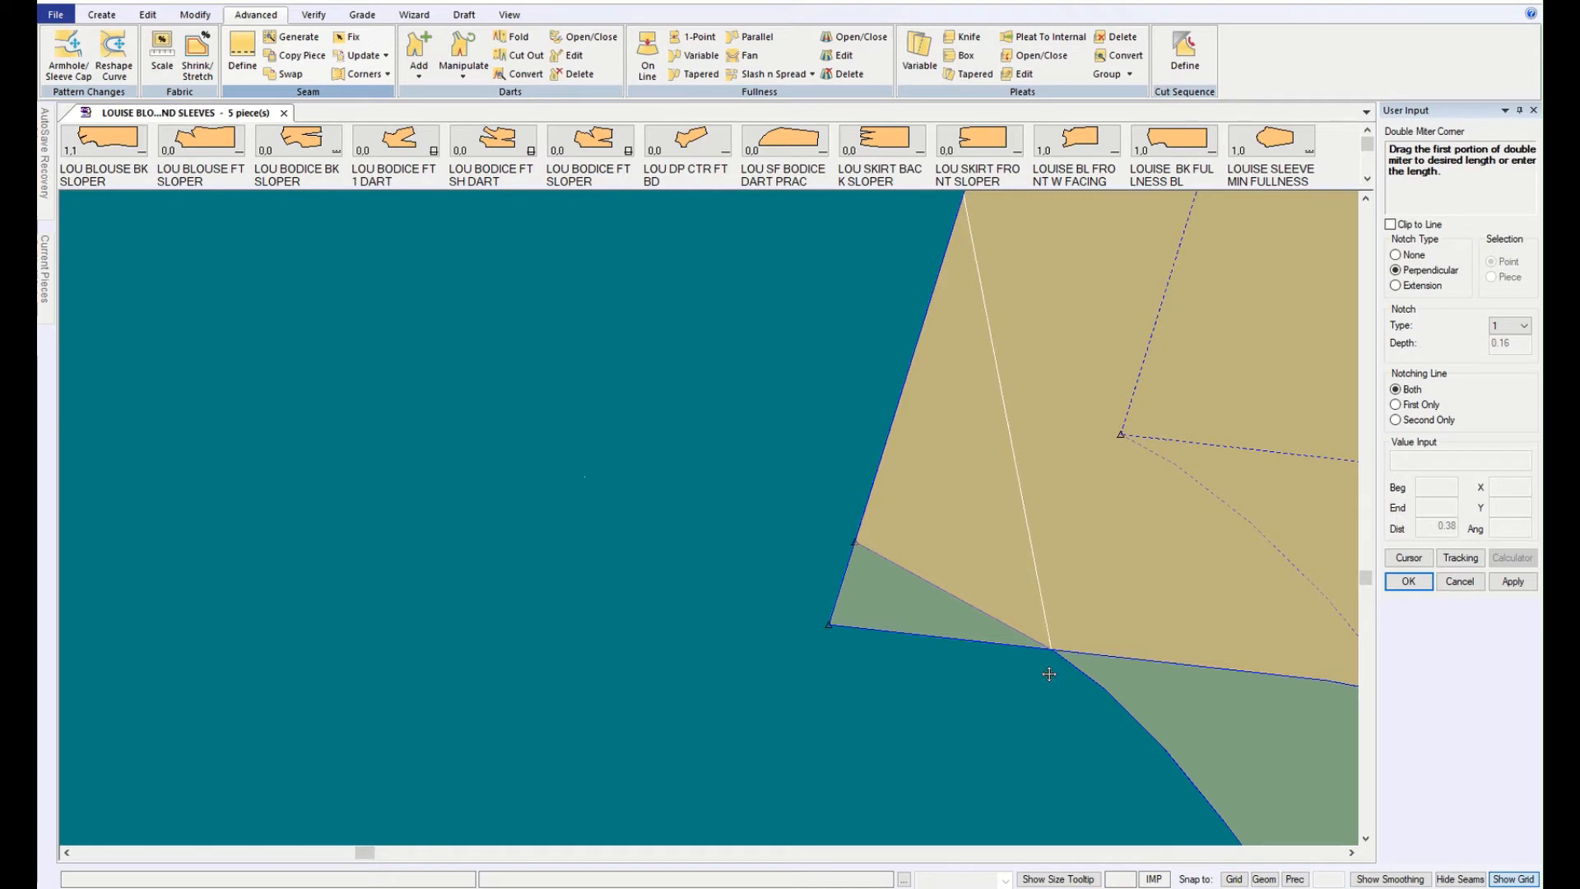
click(1050, 673)
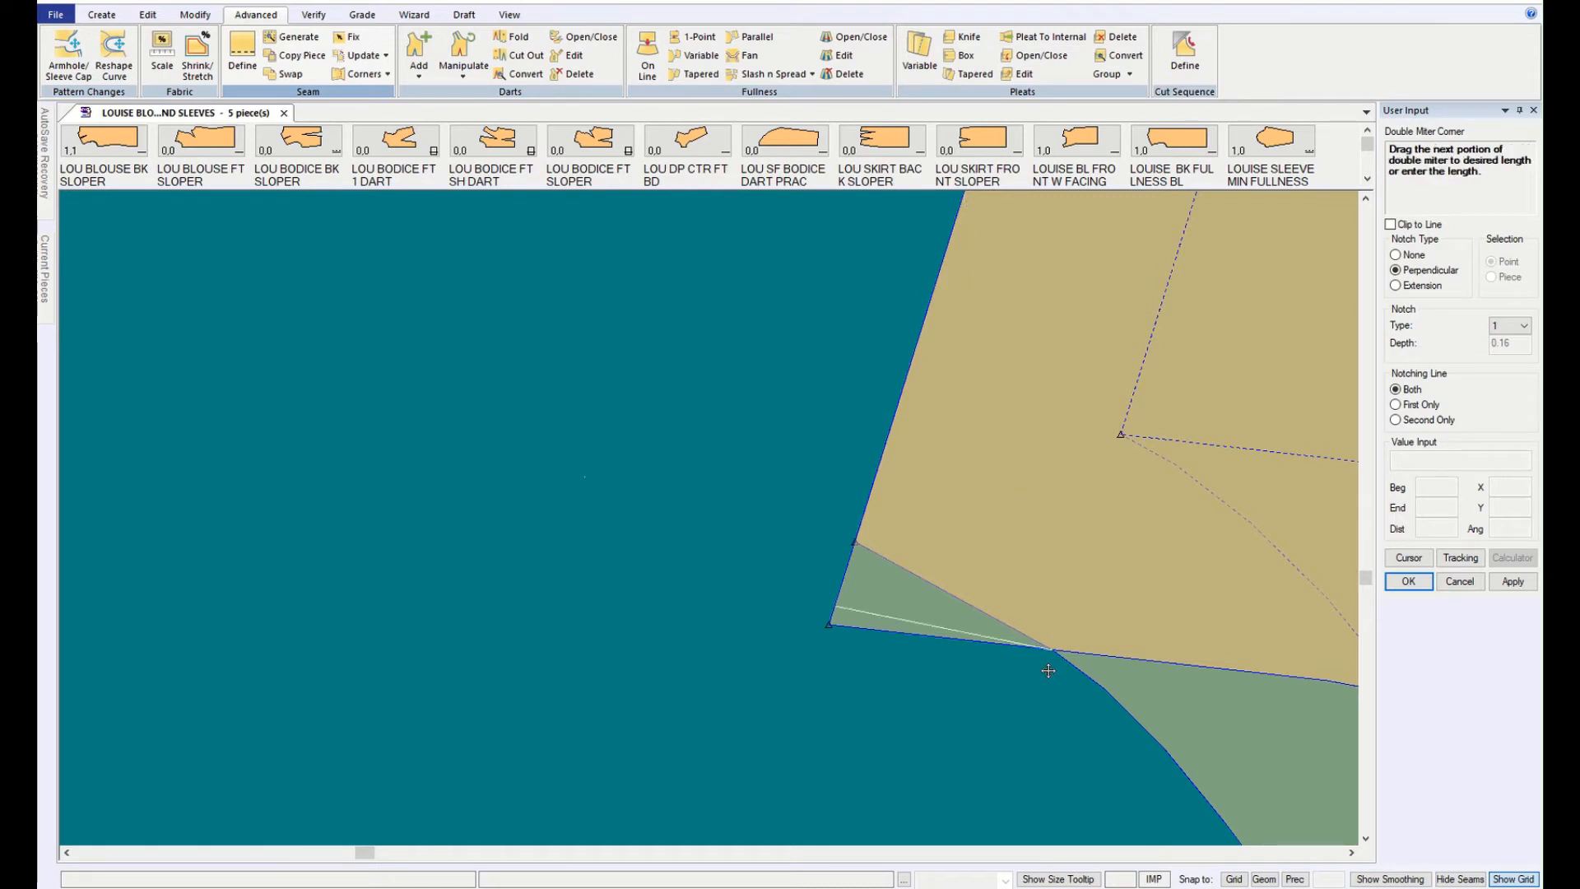
click(889, 552)
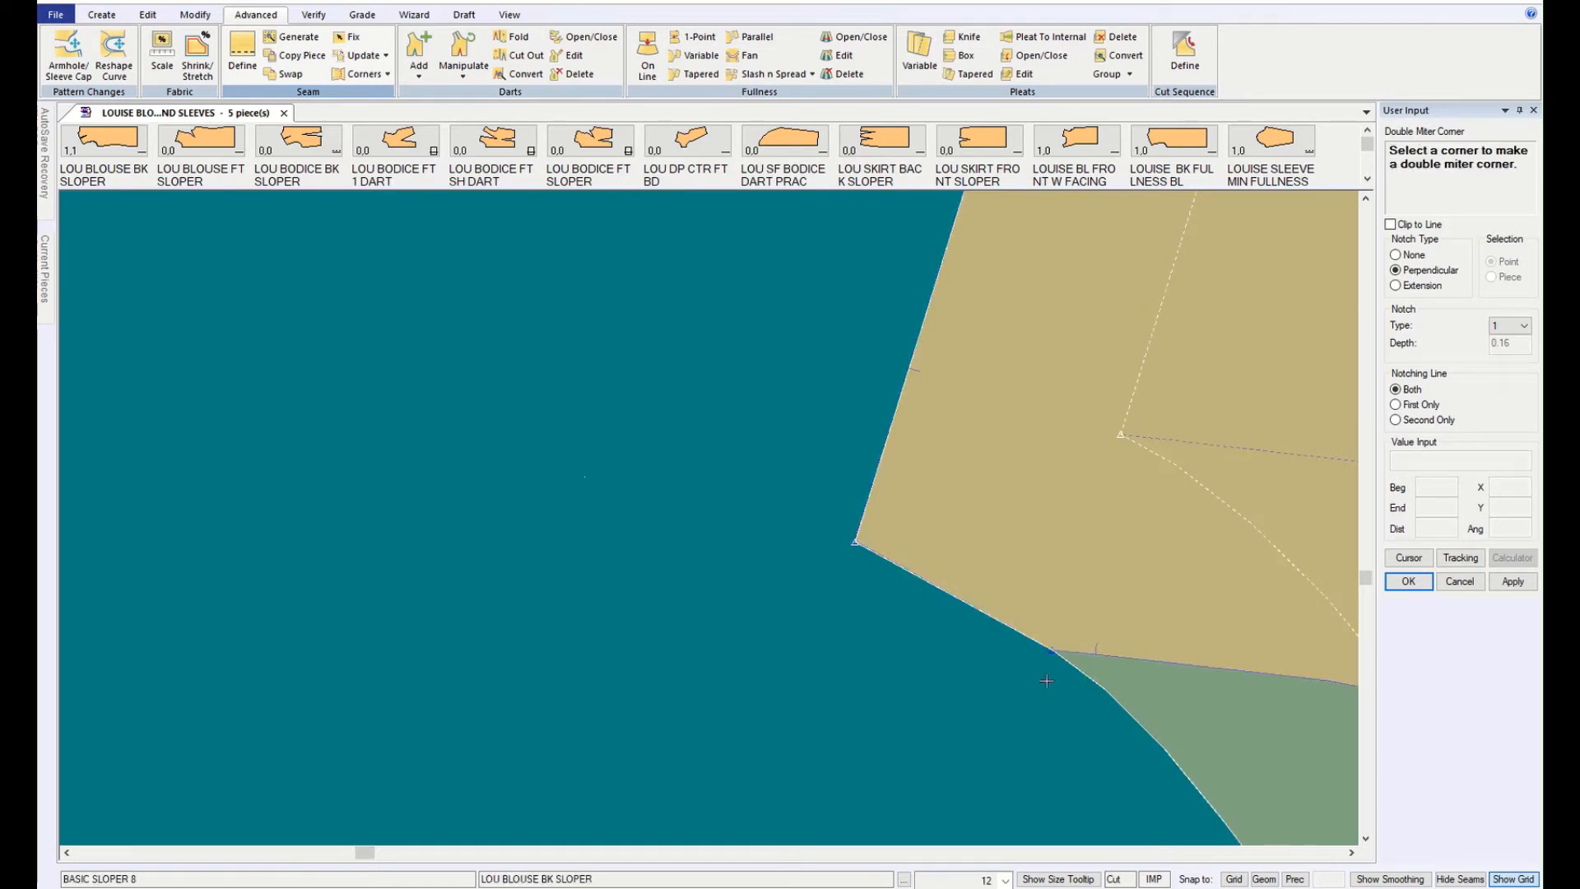
click(1408, 581)
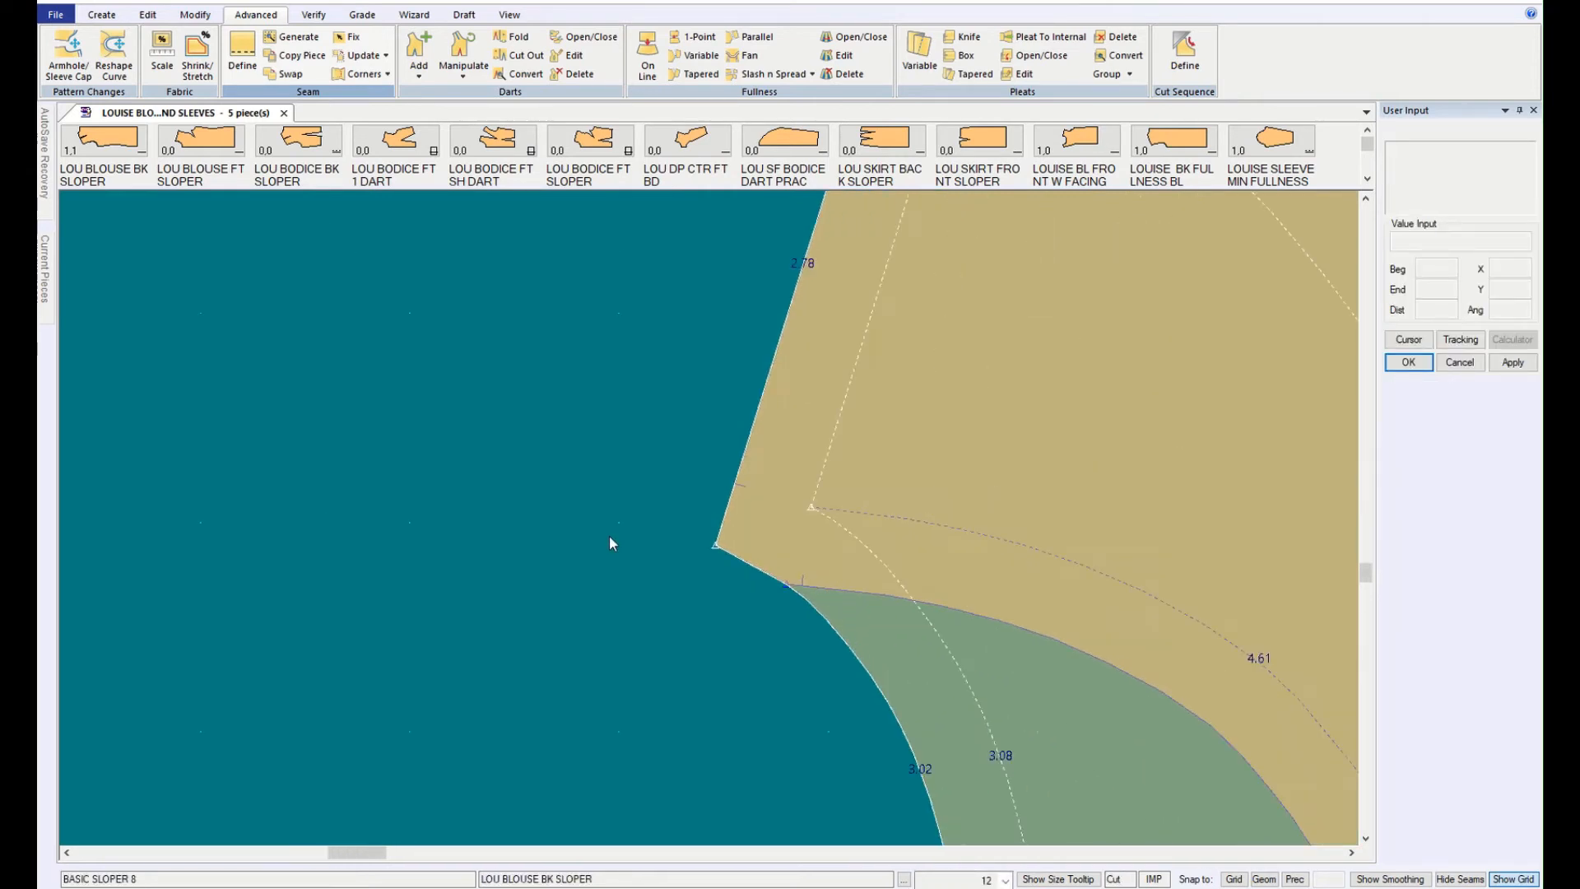
Step: Move the front and back pieces apart, leaving the back above and to the left of the front
scroll(608, 535, down, 5)
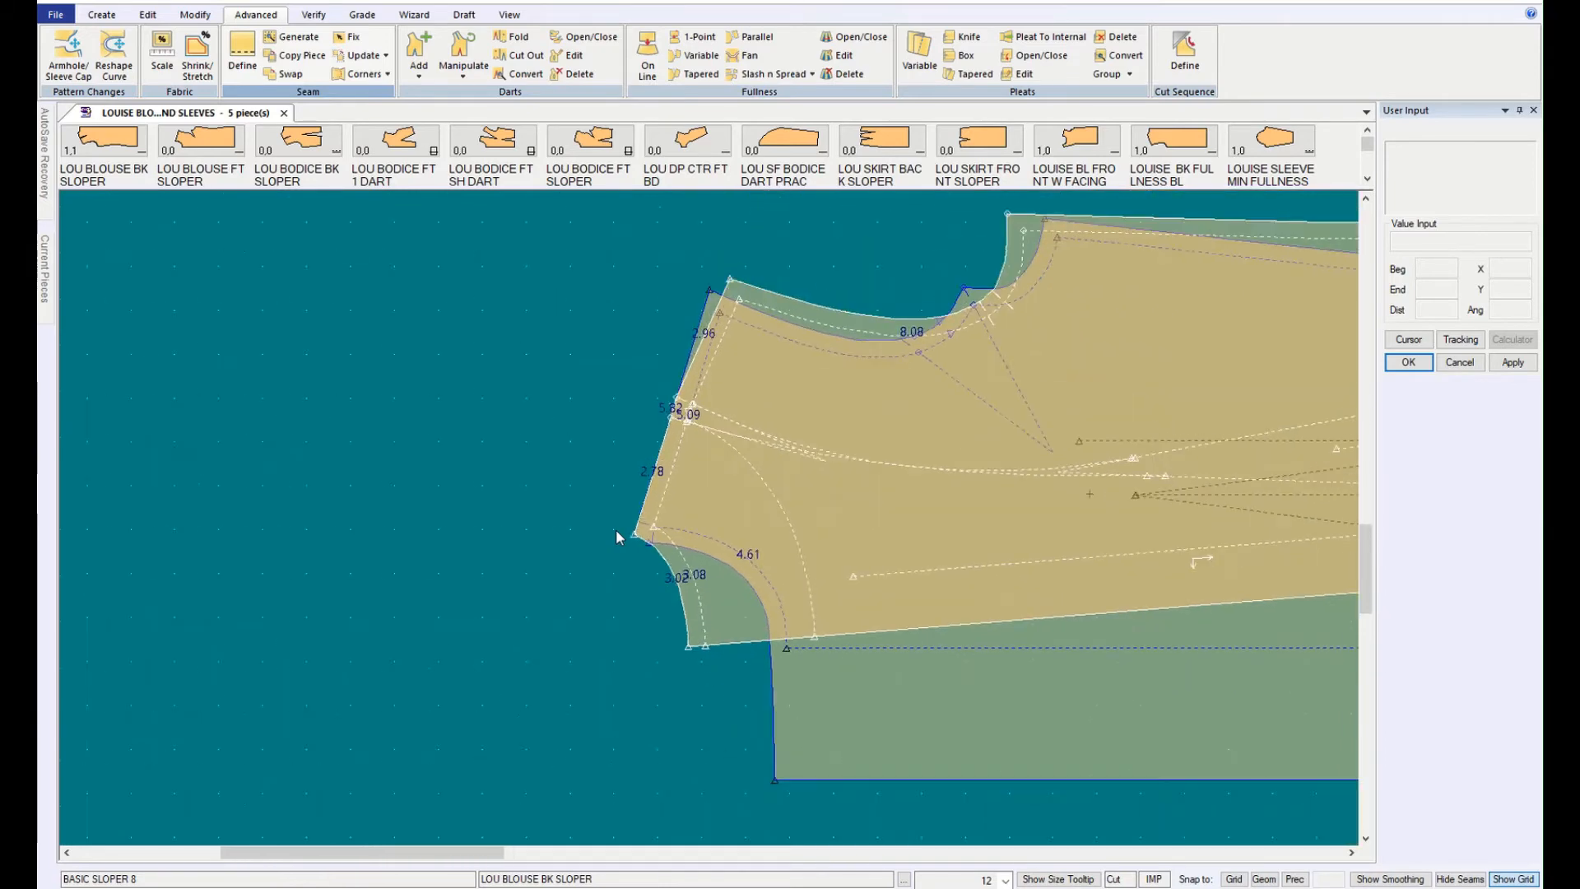
scroll(615, 530, down, 3)
click(1101, 516)
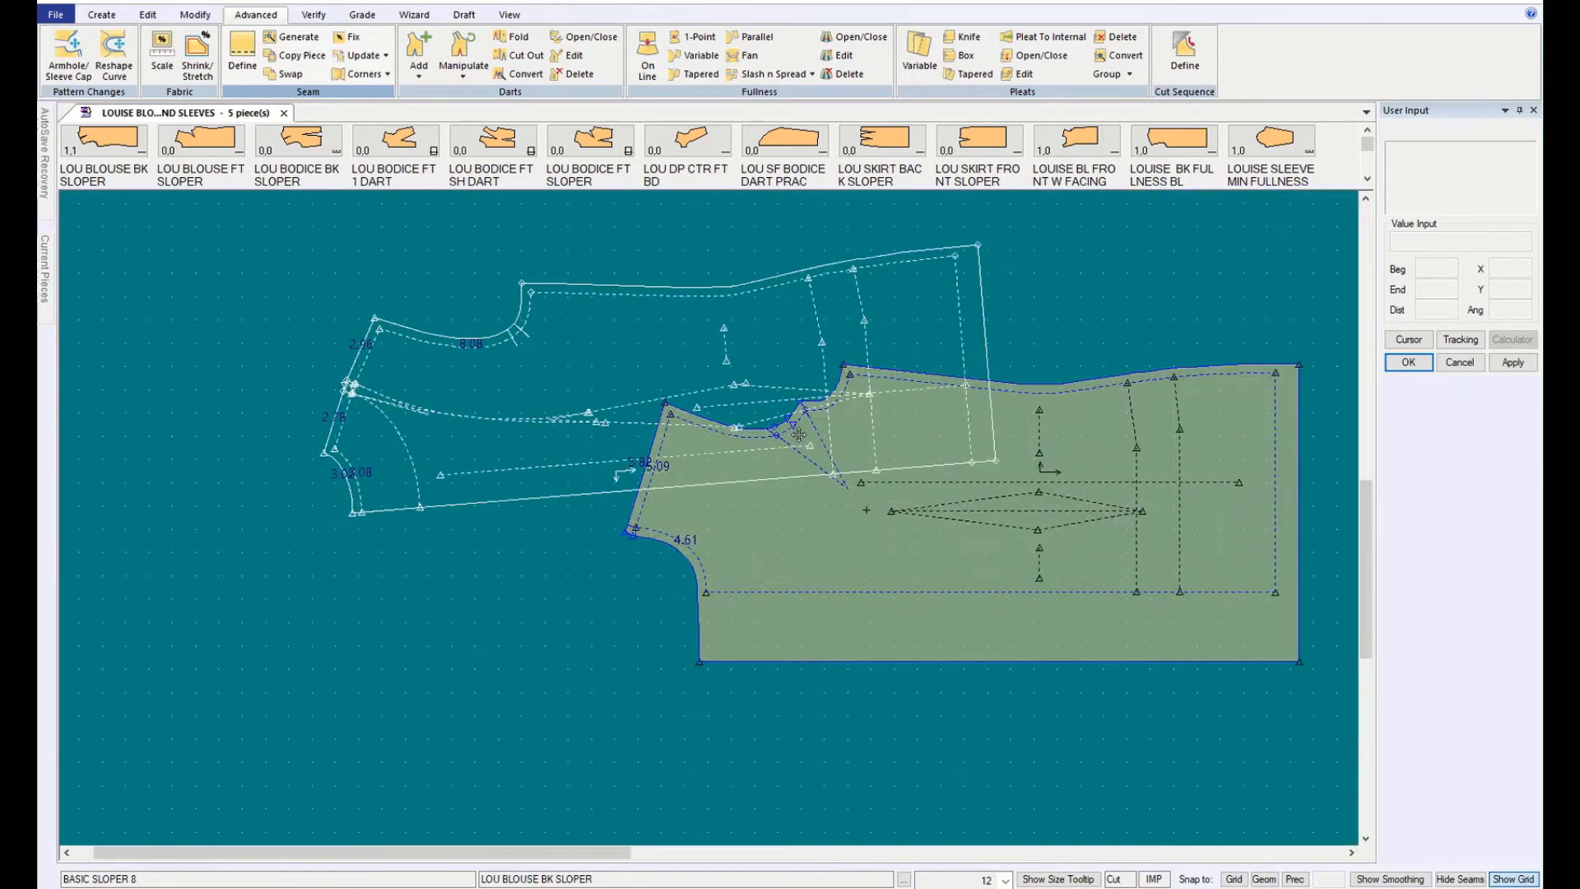
click(511, 392)
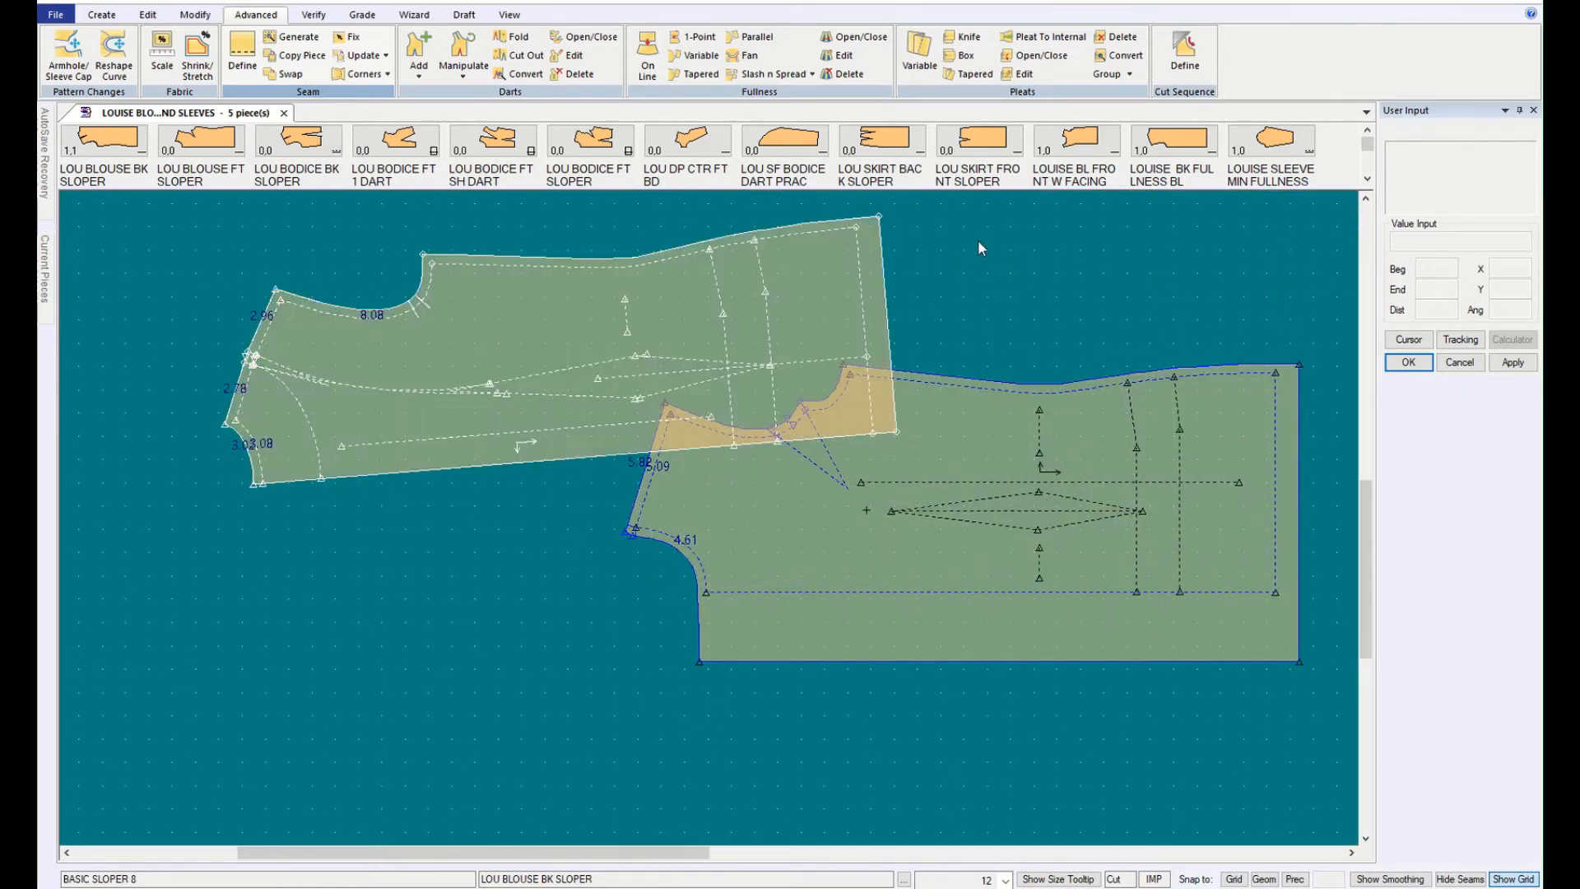
Step: Realign the rotated back piece to its grain line with the Realign Piece option
click(189, 16)
click(899, 37)
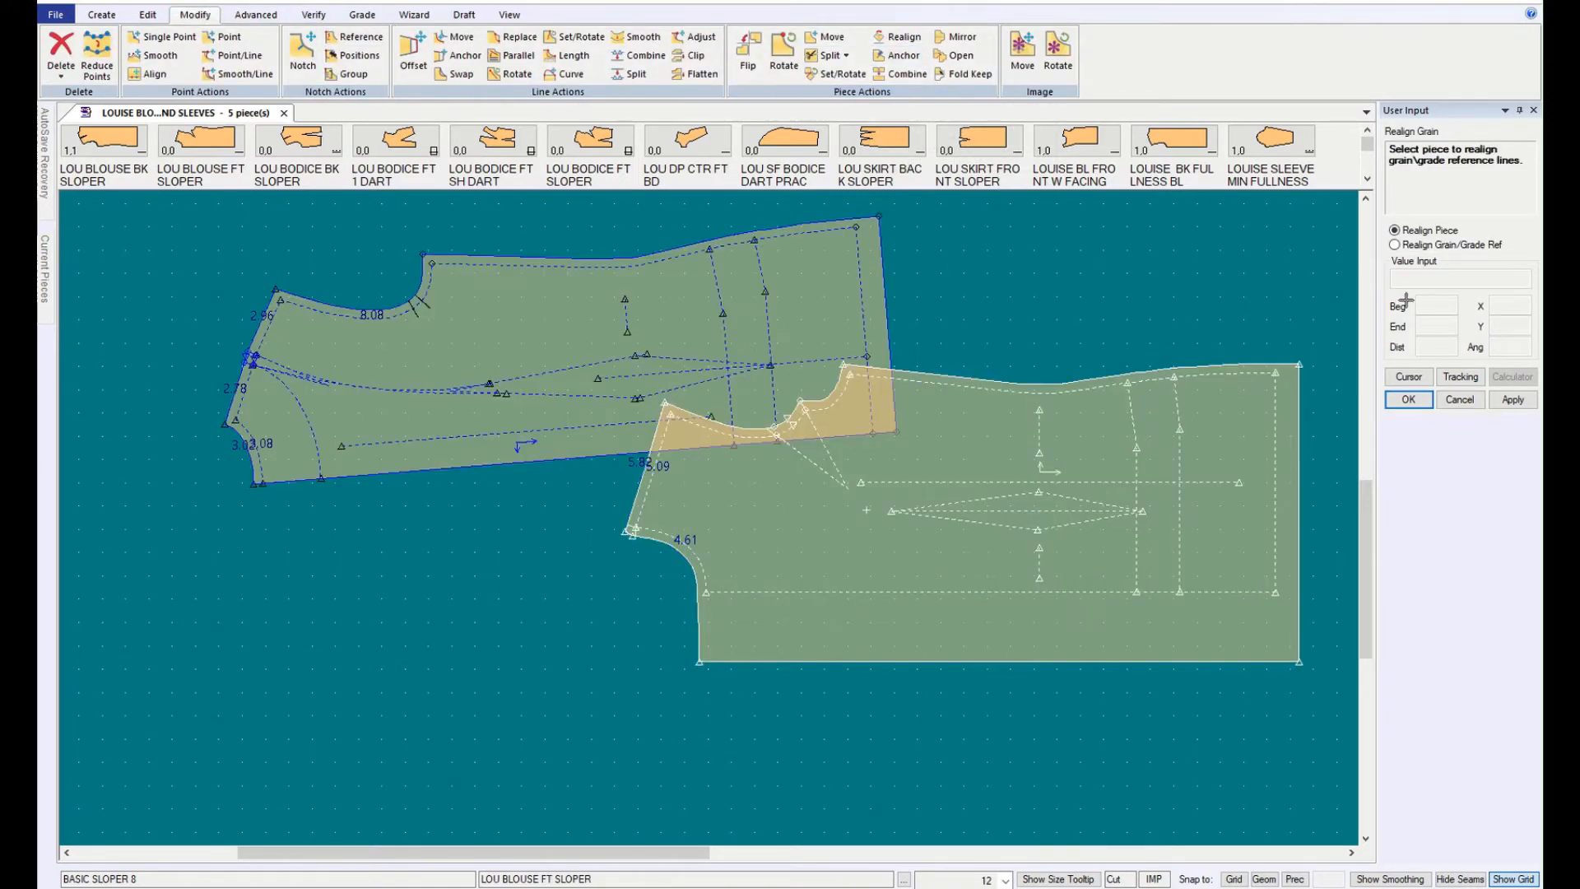
click(502, 363)
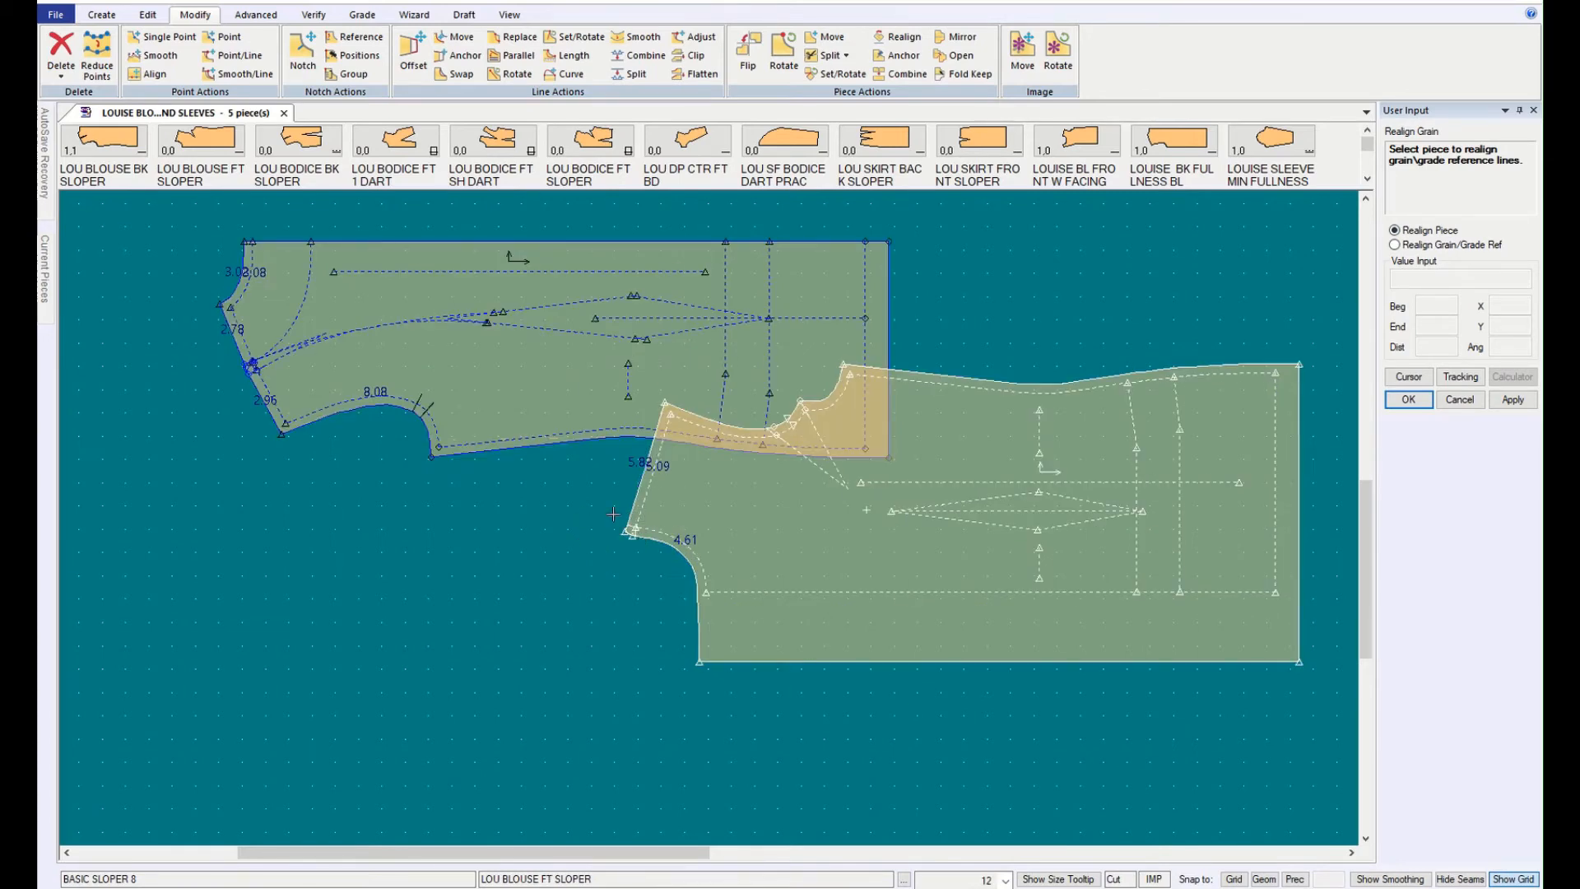
scroll(665, 552, up, 5)
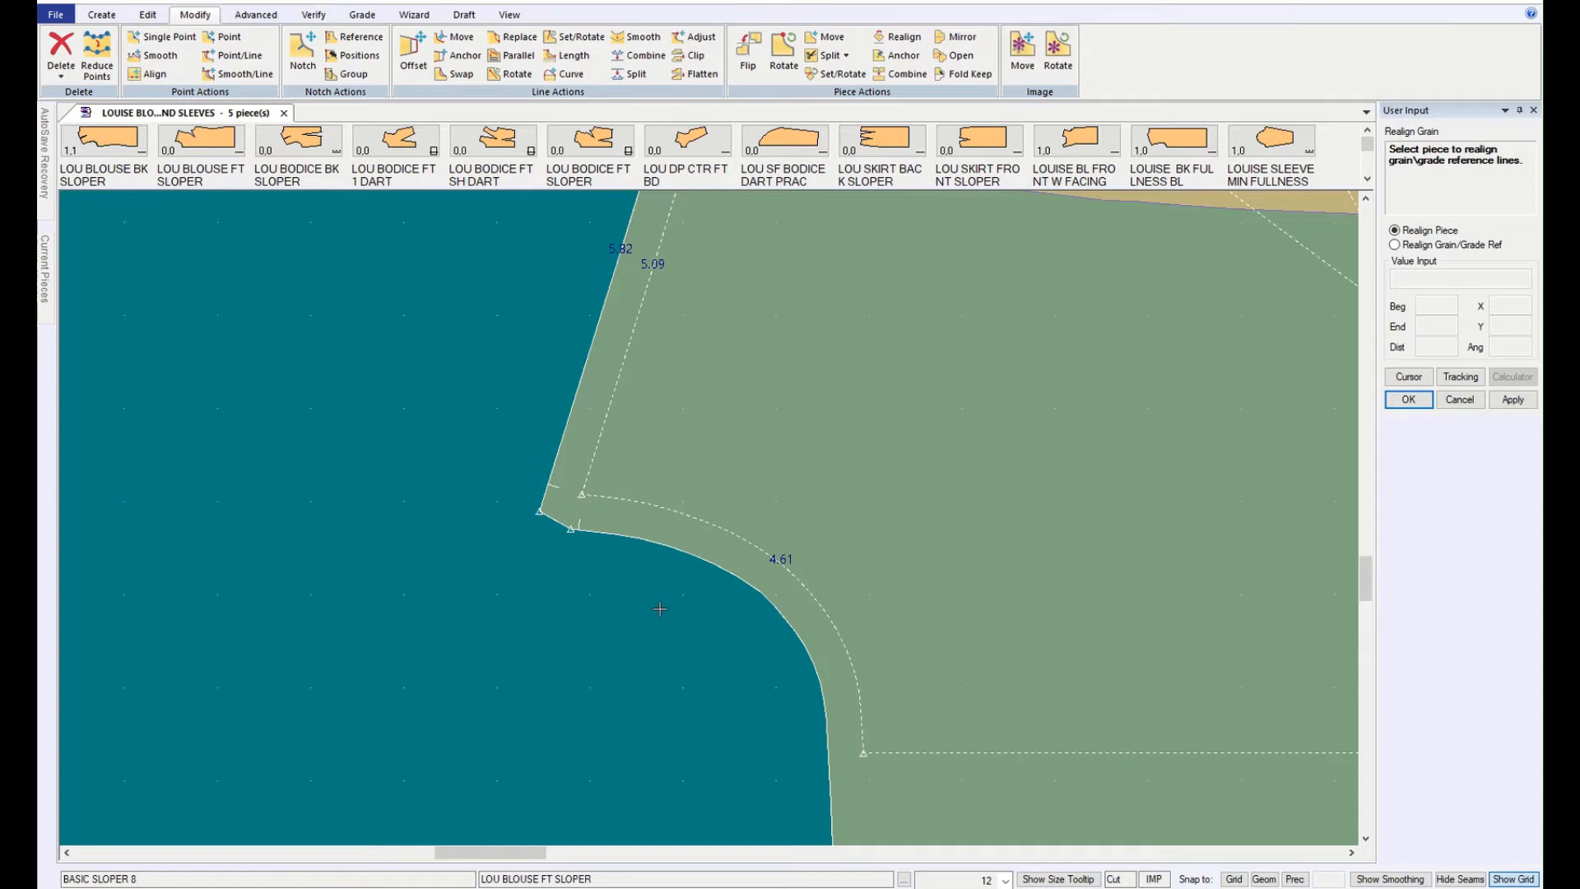
click(443, 334)
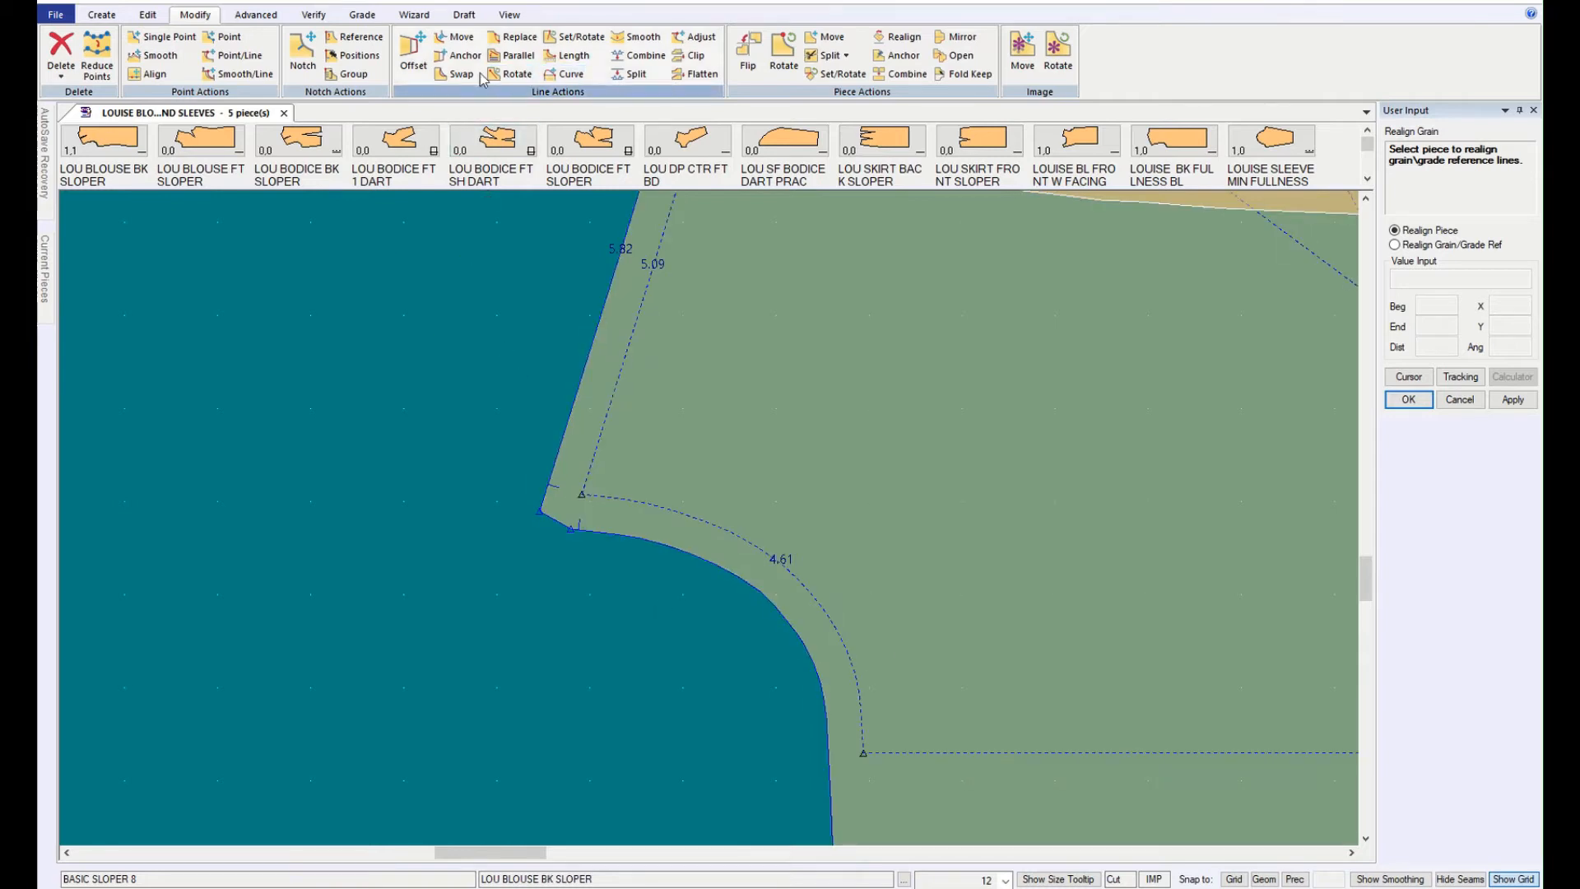
click(256, 15)
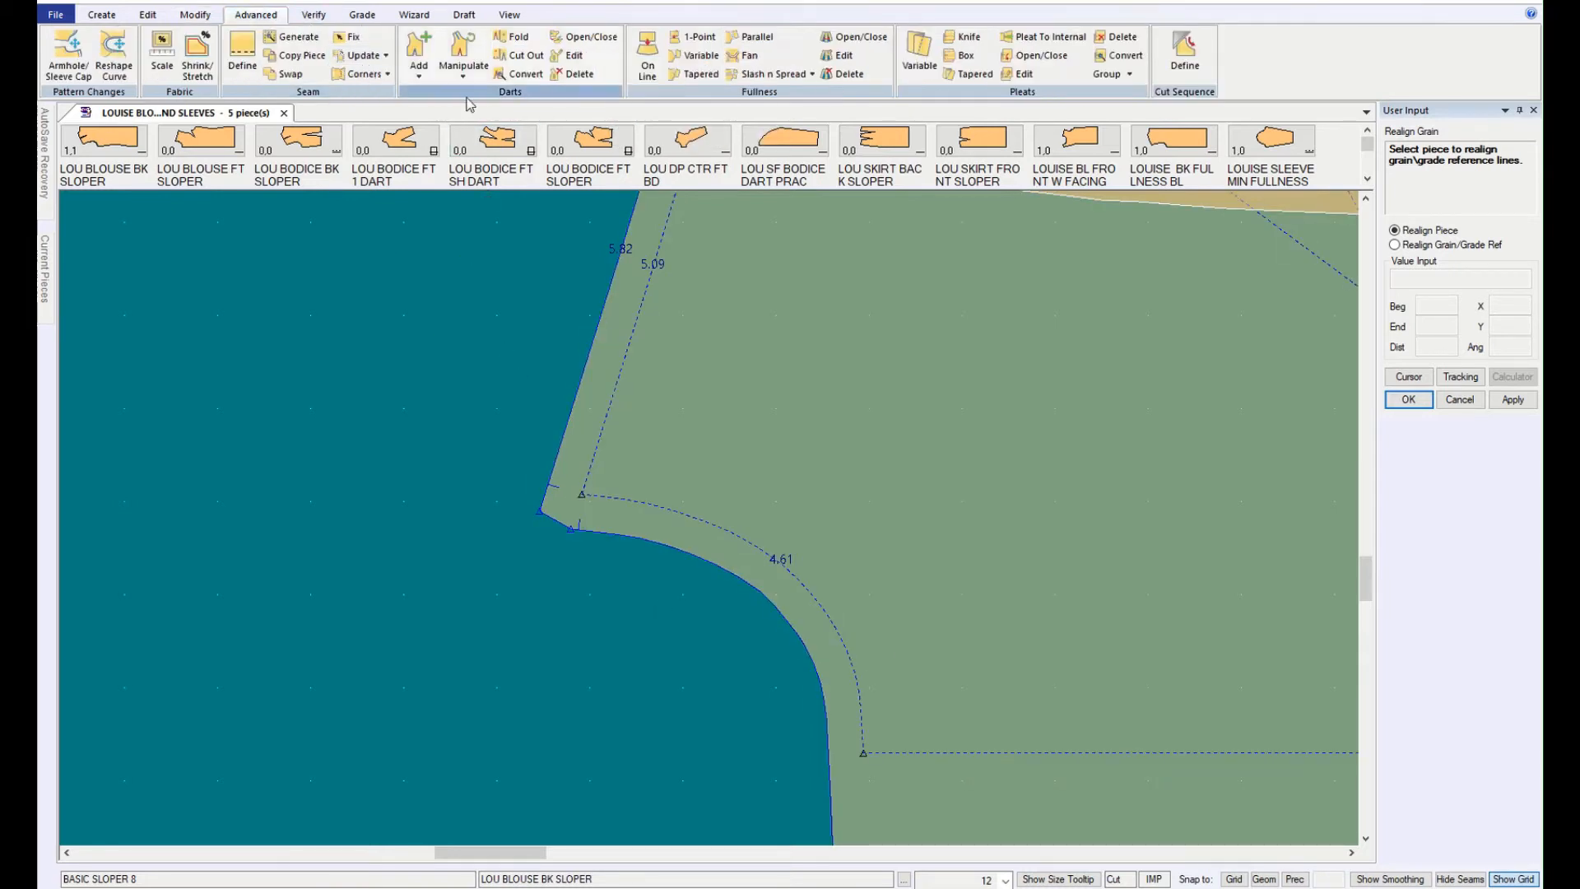
click(361, 73)
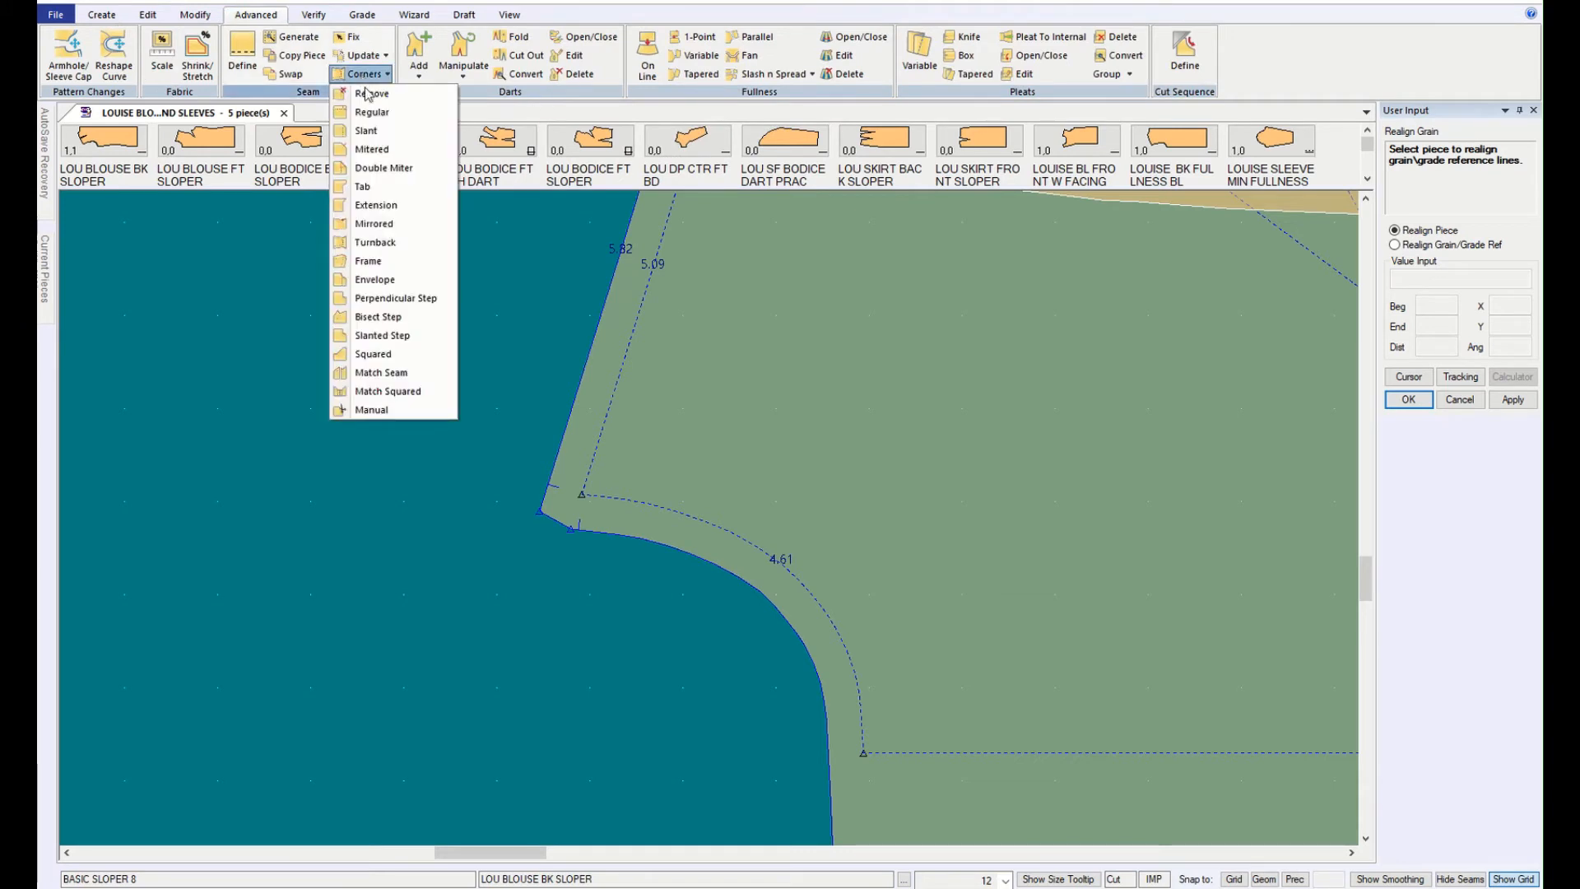
click(379, 169)
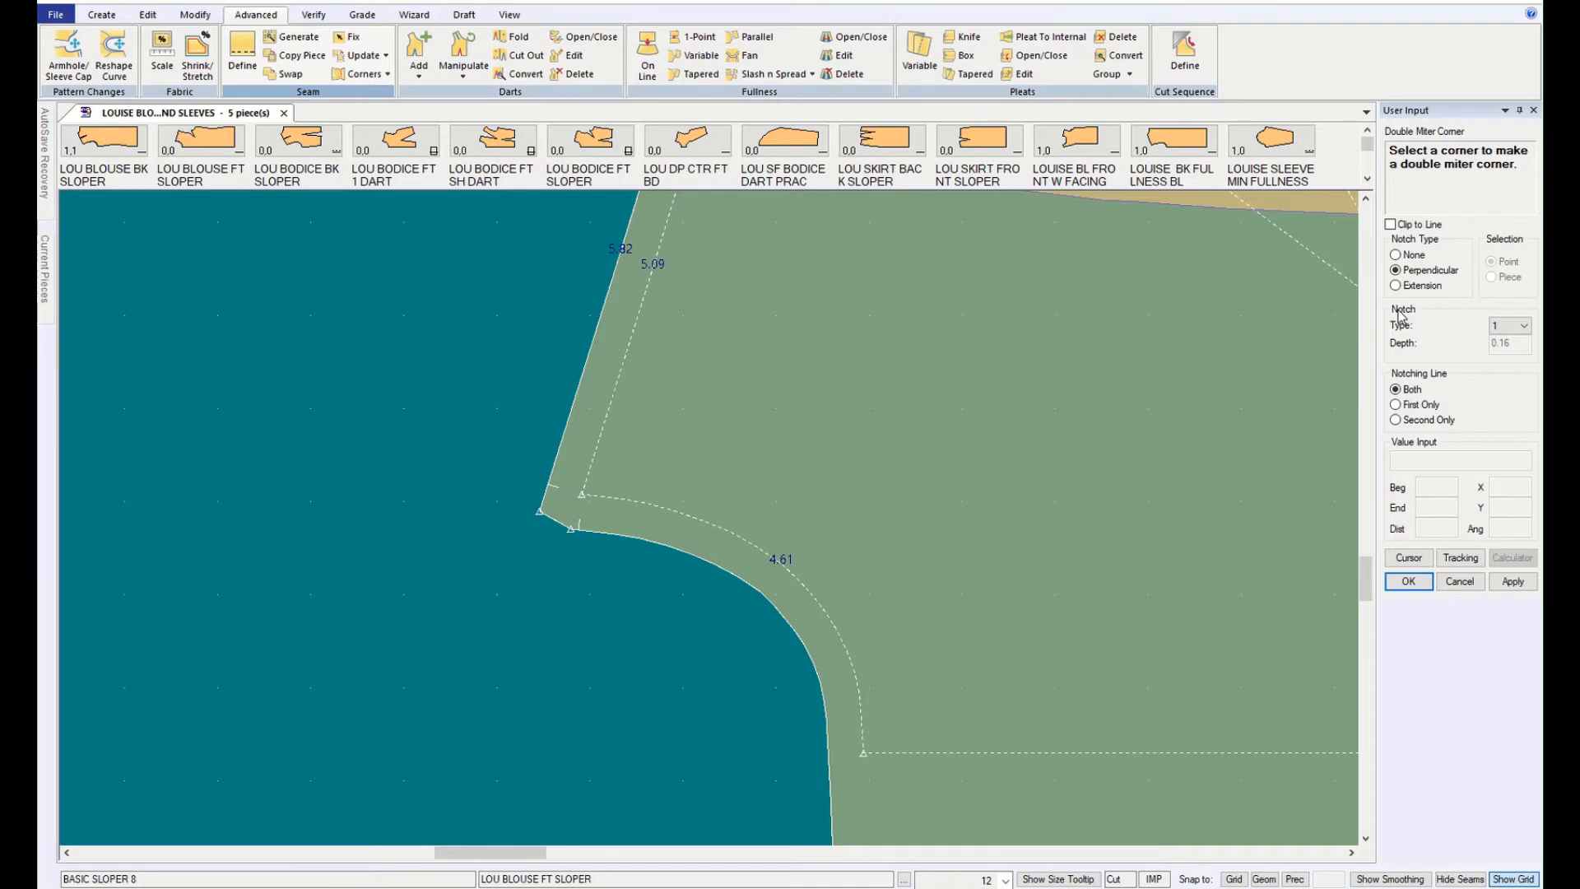
click(1399, 257)
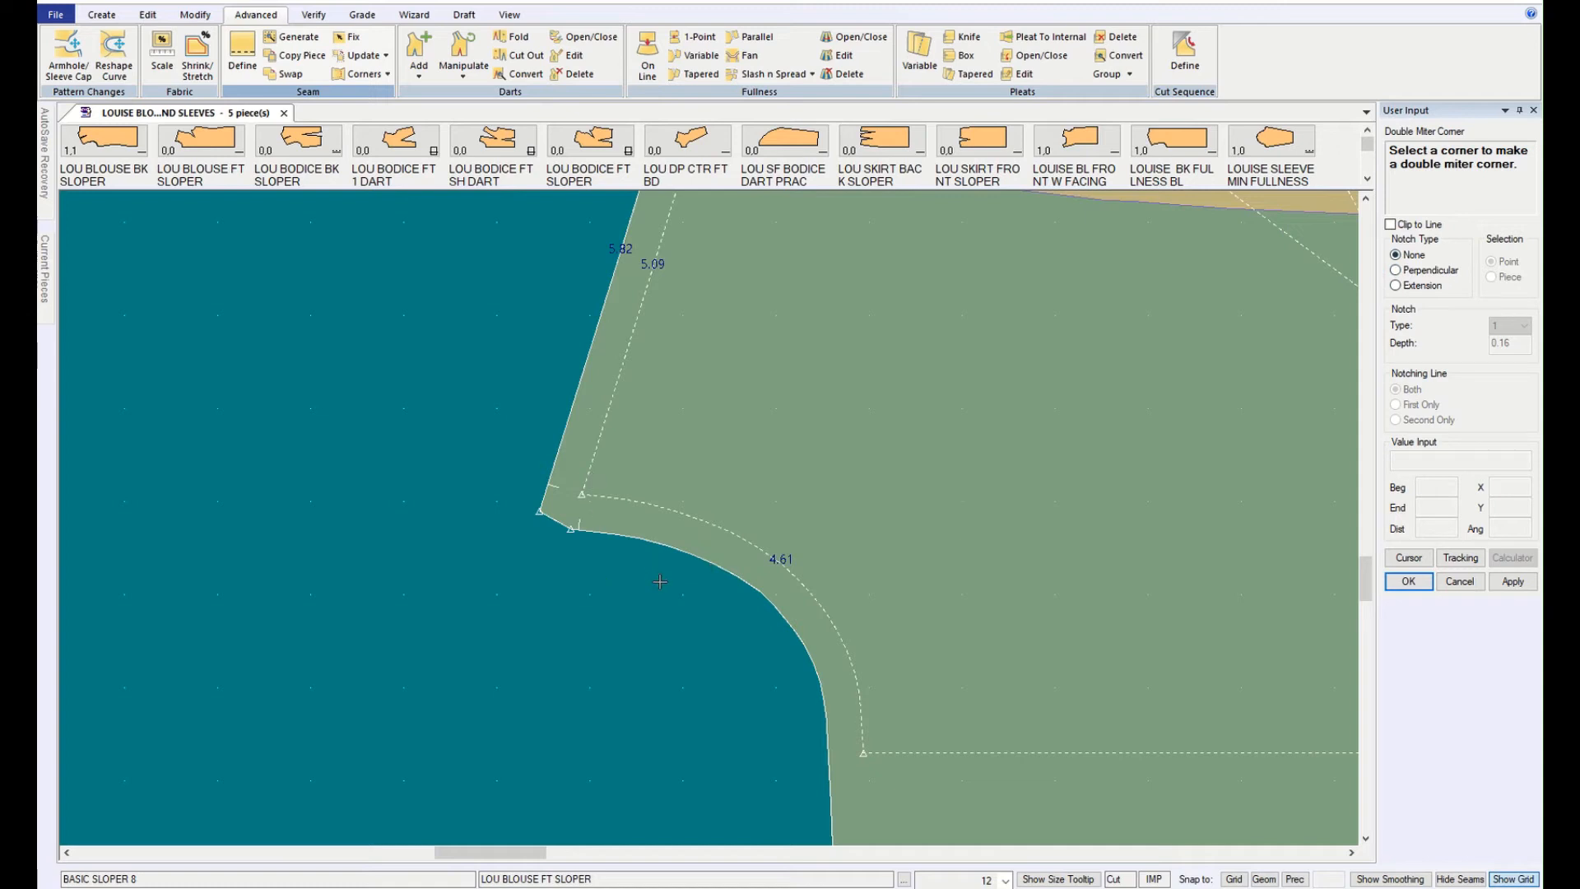
scroll(660, 582, down, 5)
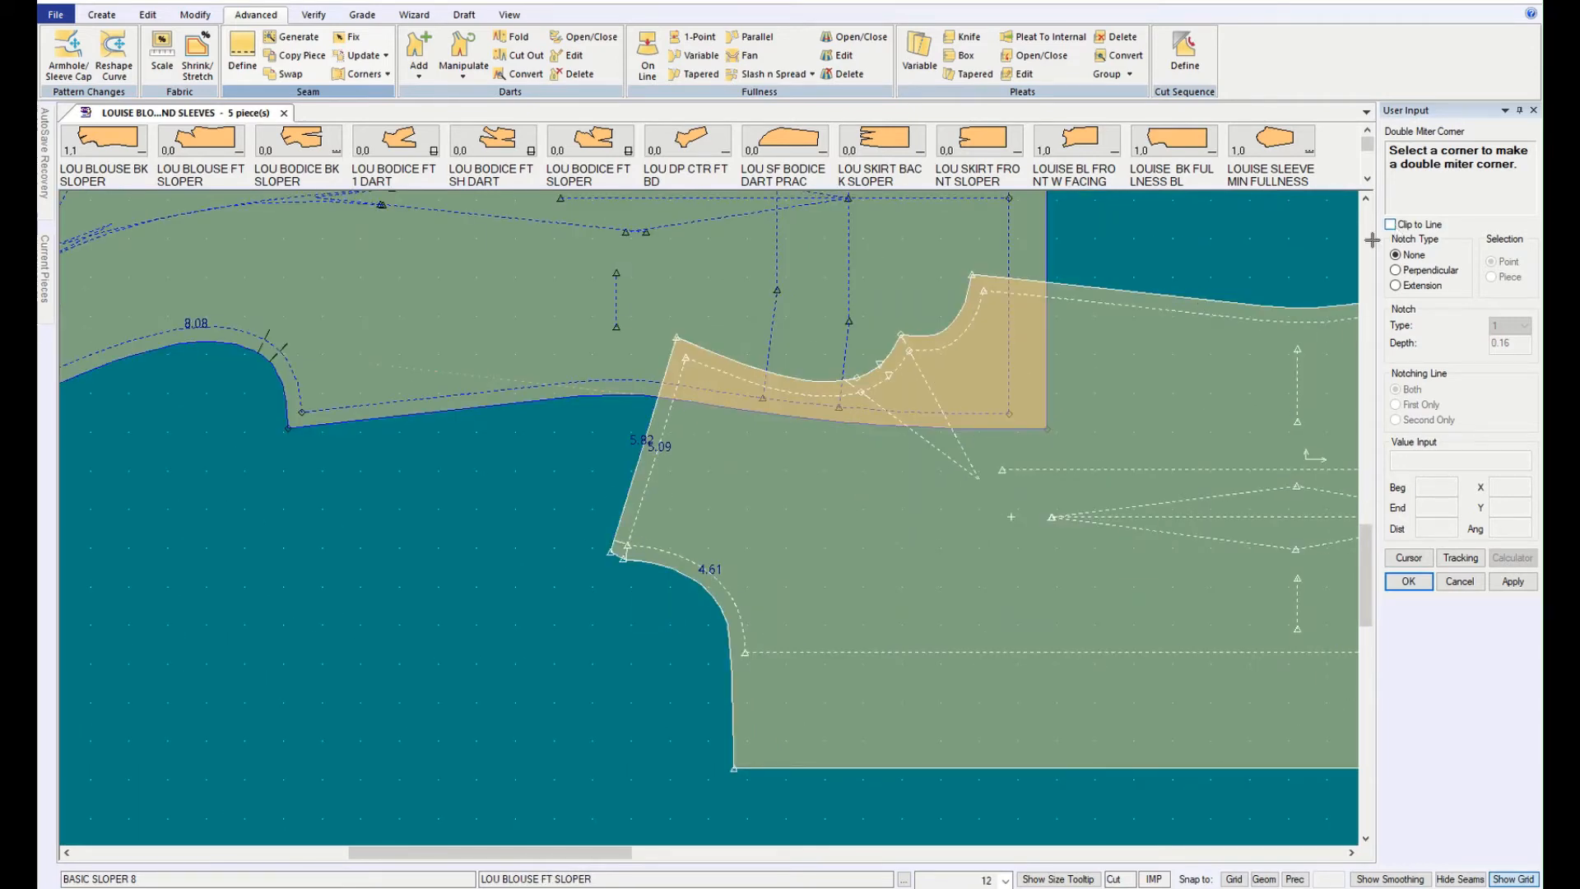
scroll(979, 580, down, 2)
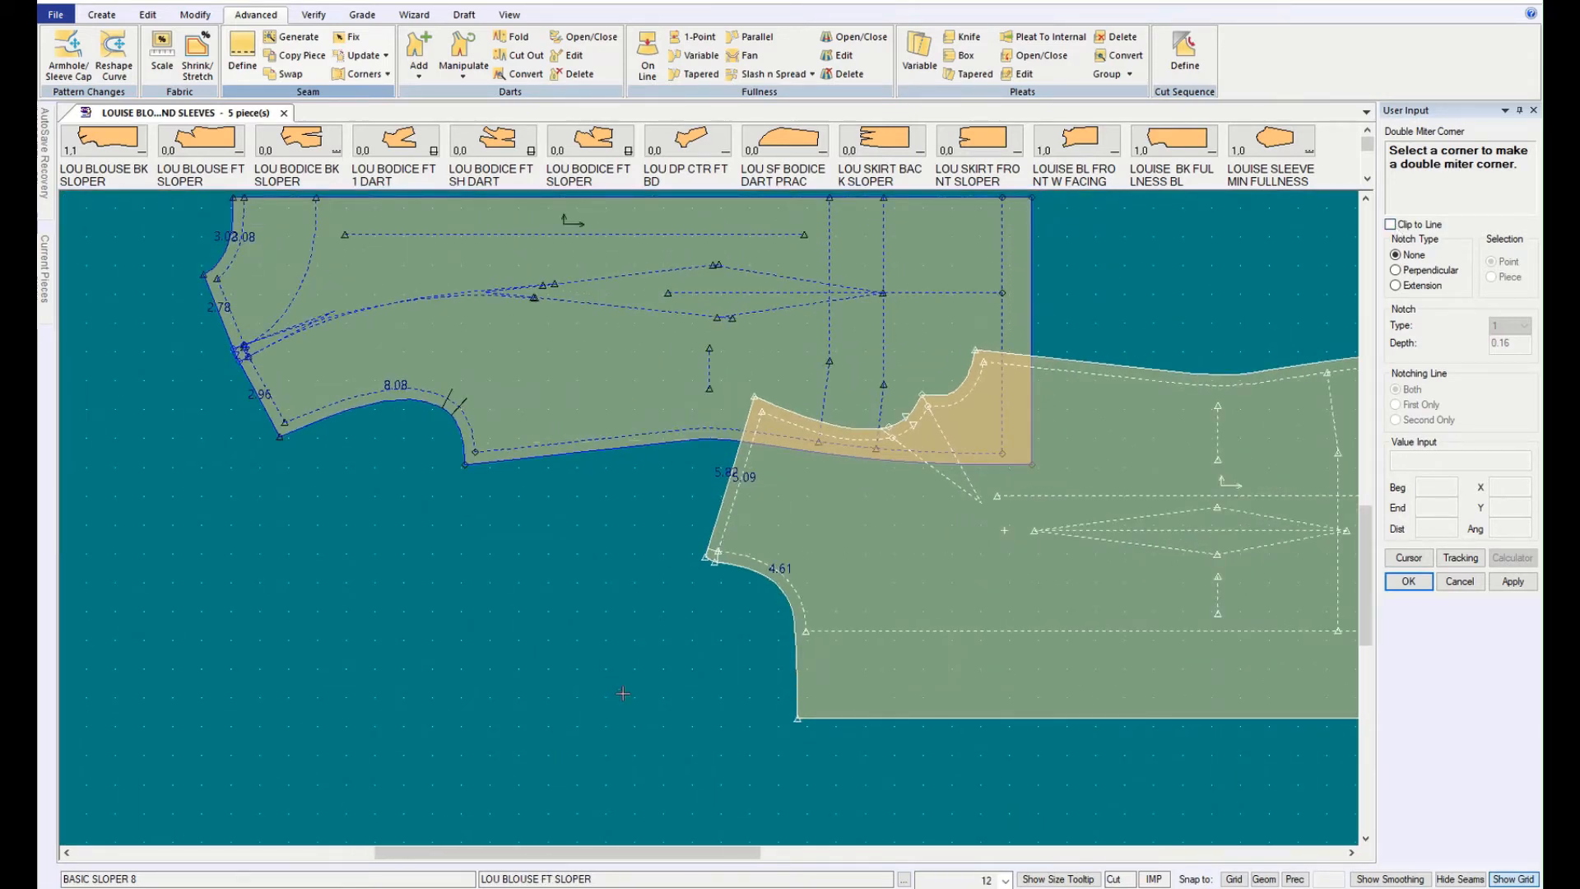
scroll(674, 572, down, 2)
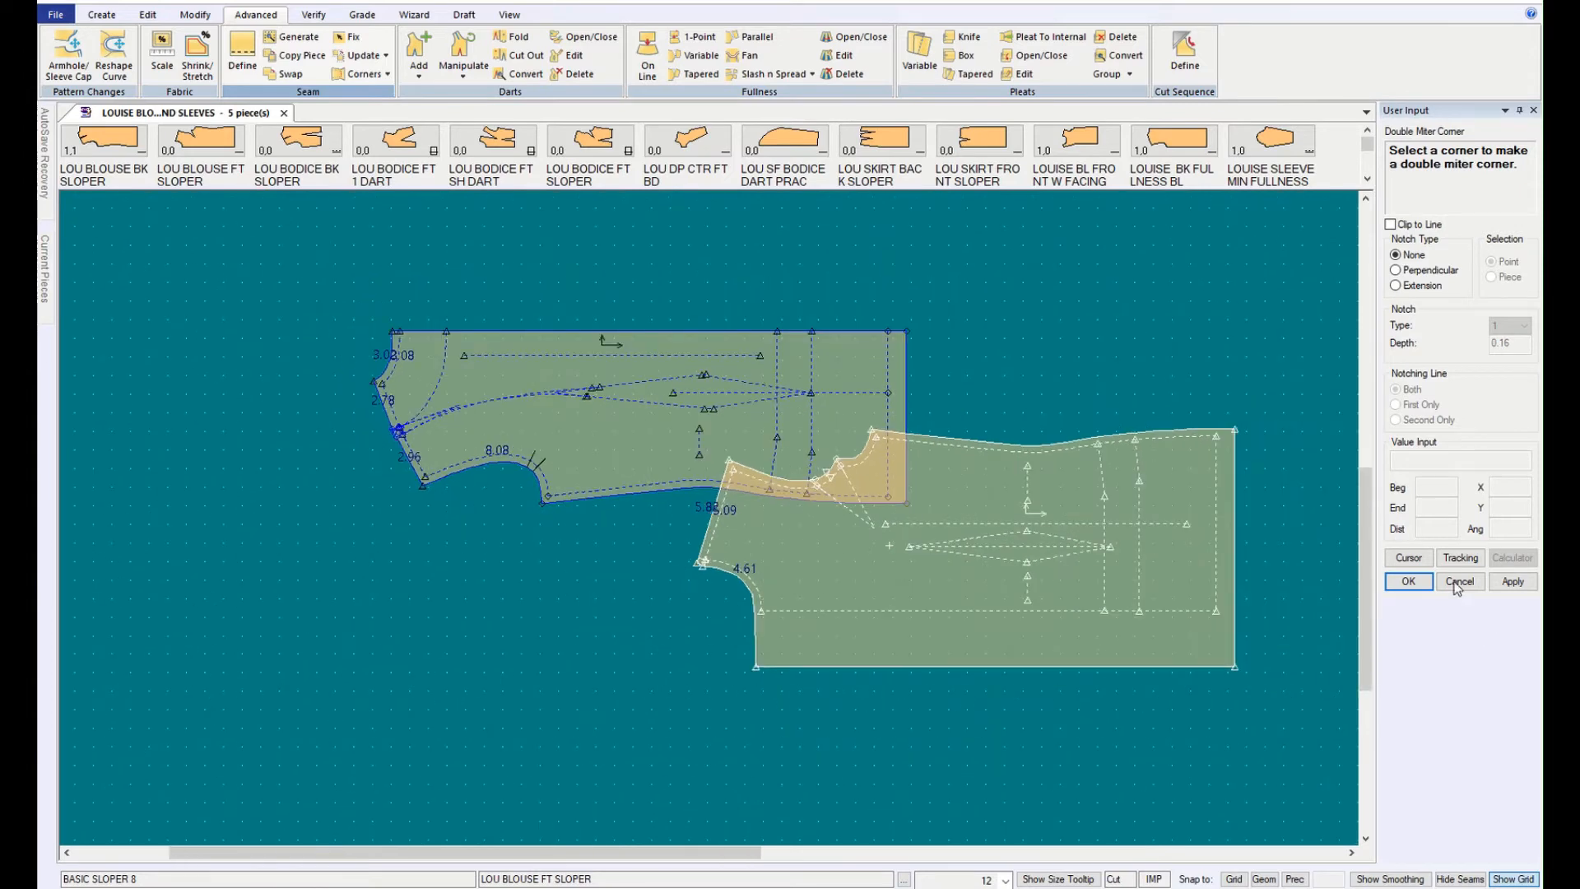
click(1458, 581)
Step: Place the blouse front below the back, then move the sleeve above the back with the collar to the sleeve's right
drag(1002, 618, 675, 711)
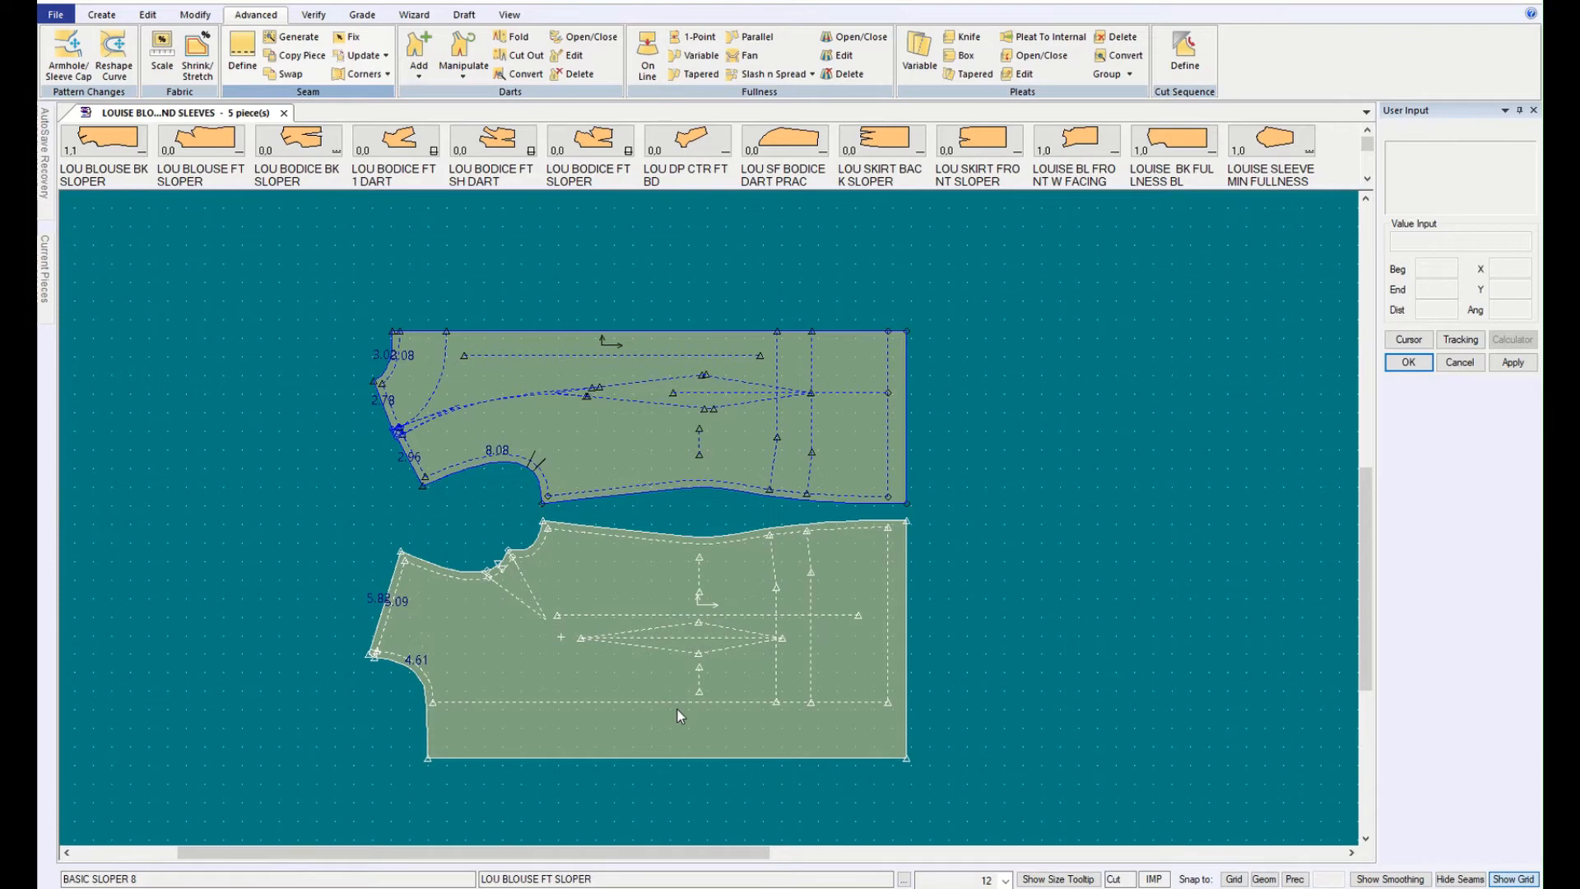
scroll(811, 684, down, 2)
scroll(810, 683, down, 3)
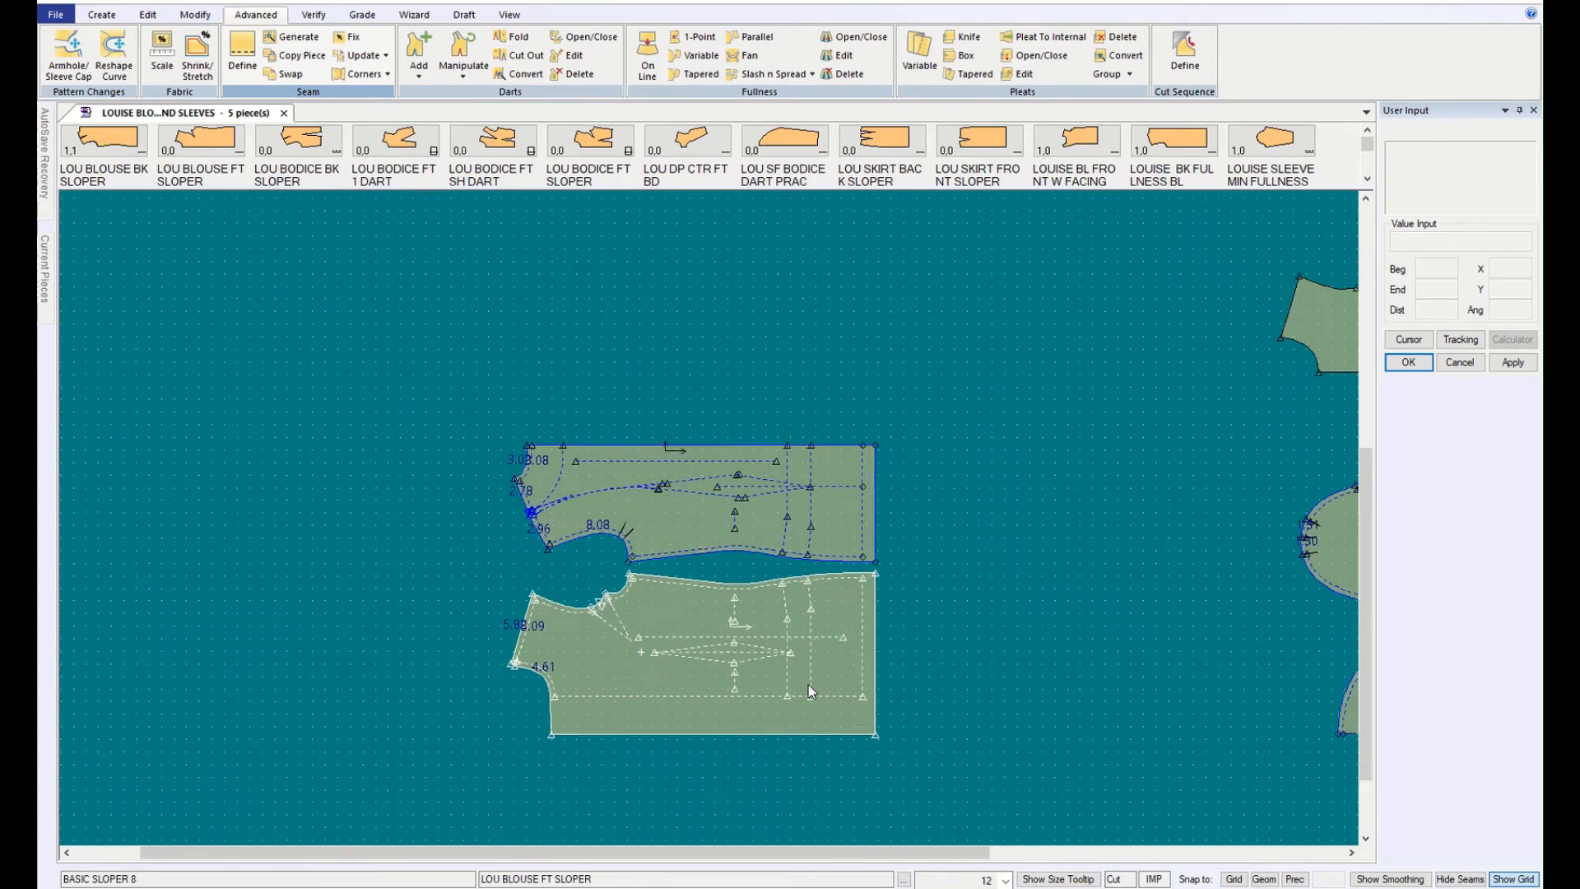
drag(1257, 605, 593, 440)
drag(1198, 701, 751, 444)
Step: Apply a mitered corner to the collar's pointed tip, with the notch type set to None
scroll(730, 434, up, 2)
scroll(693, 438, up, 3)
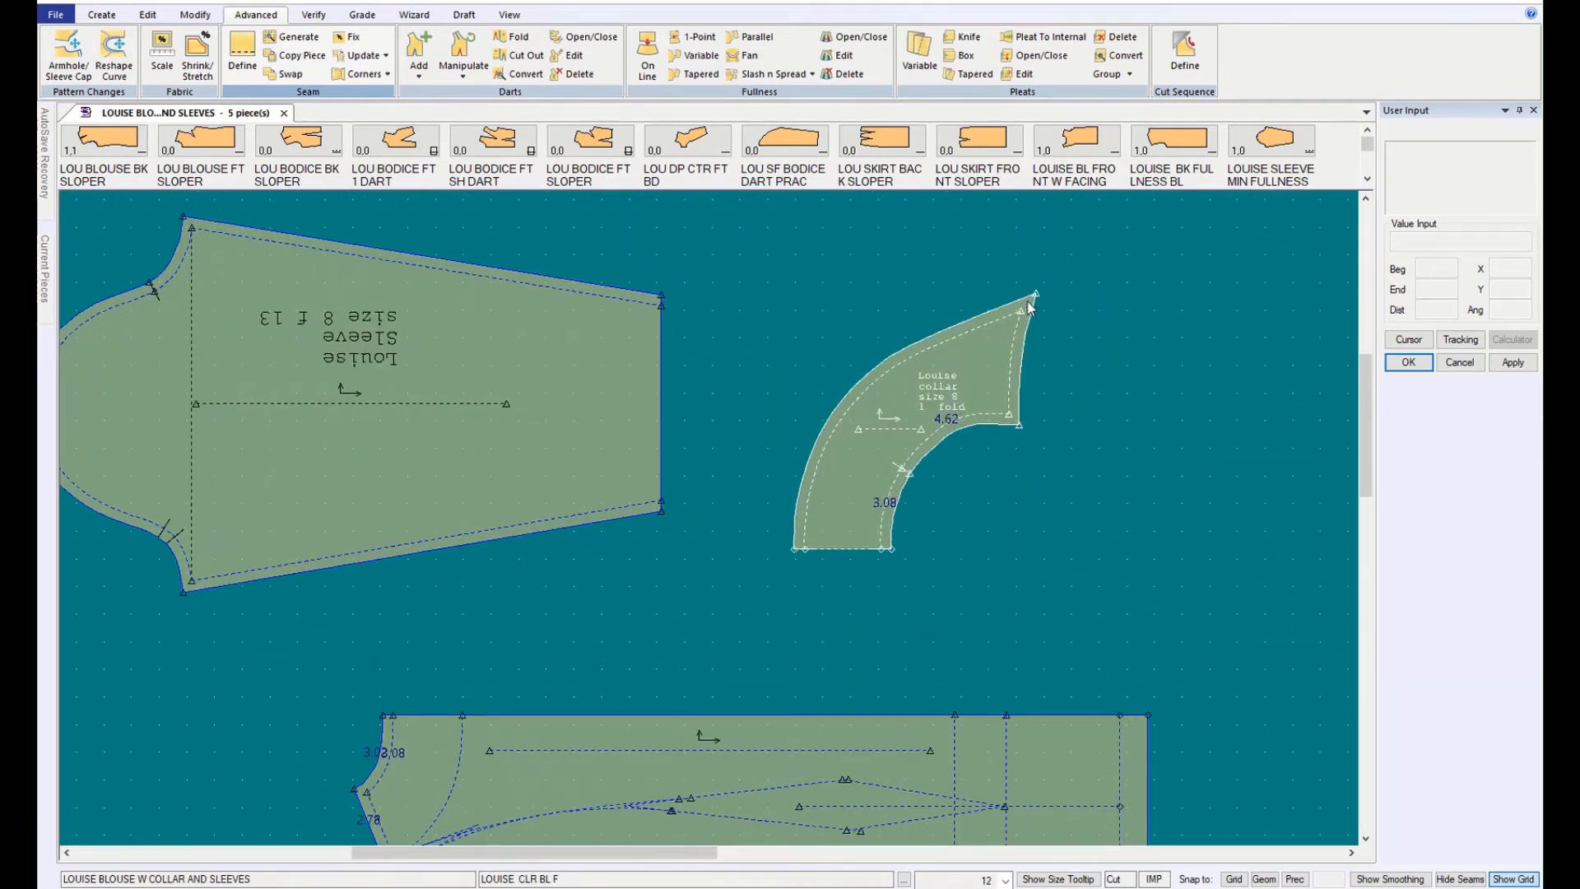
scroll(1031, 318, up, 5)
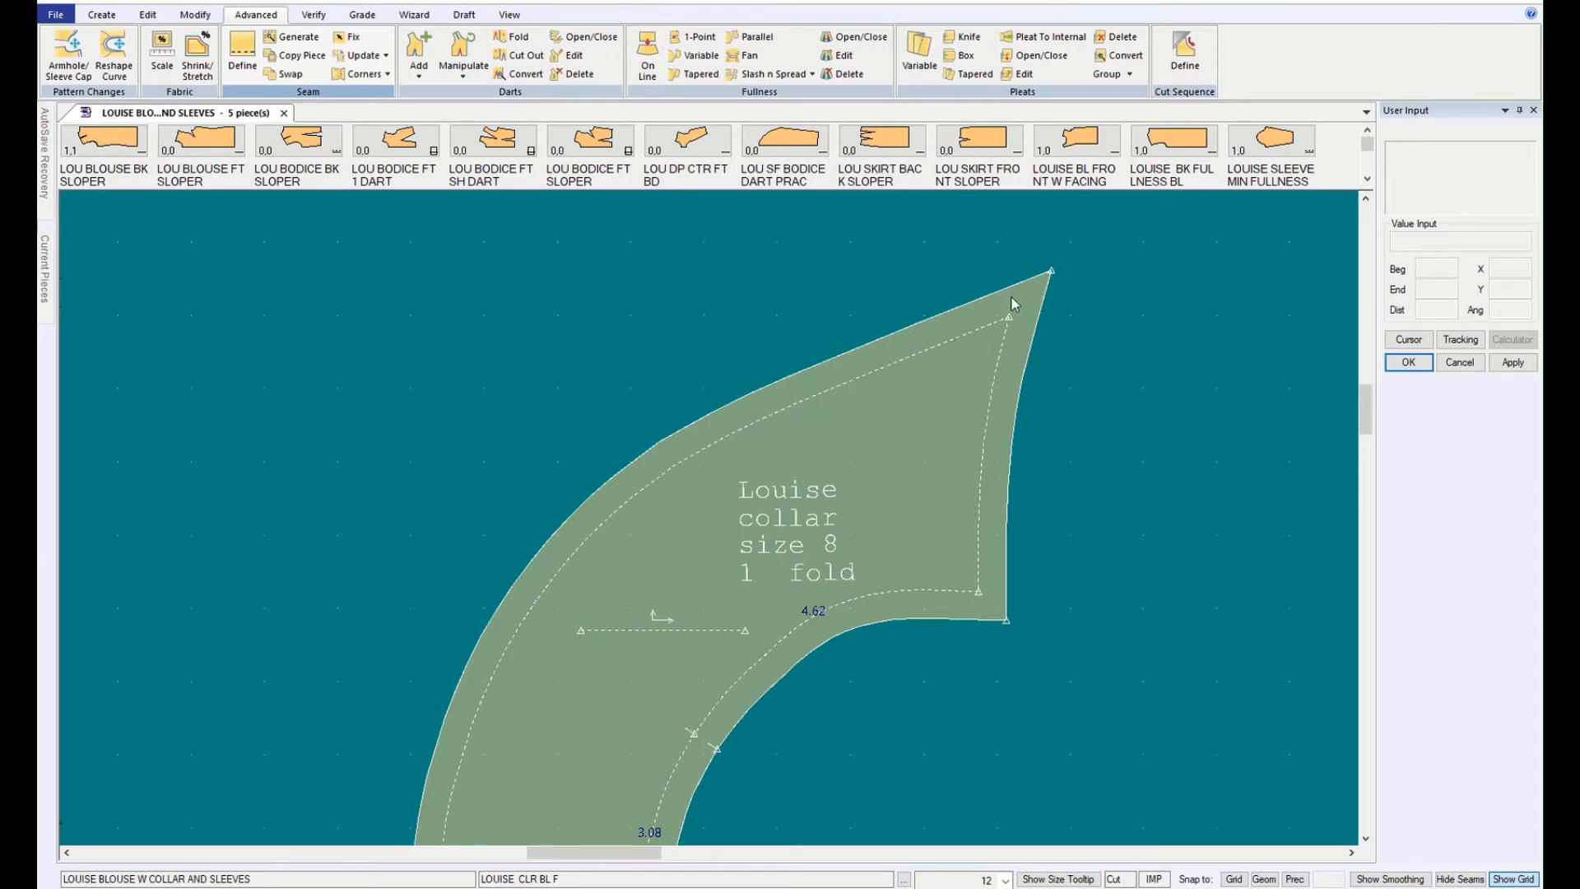
click(359, 74)
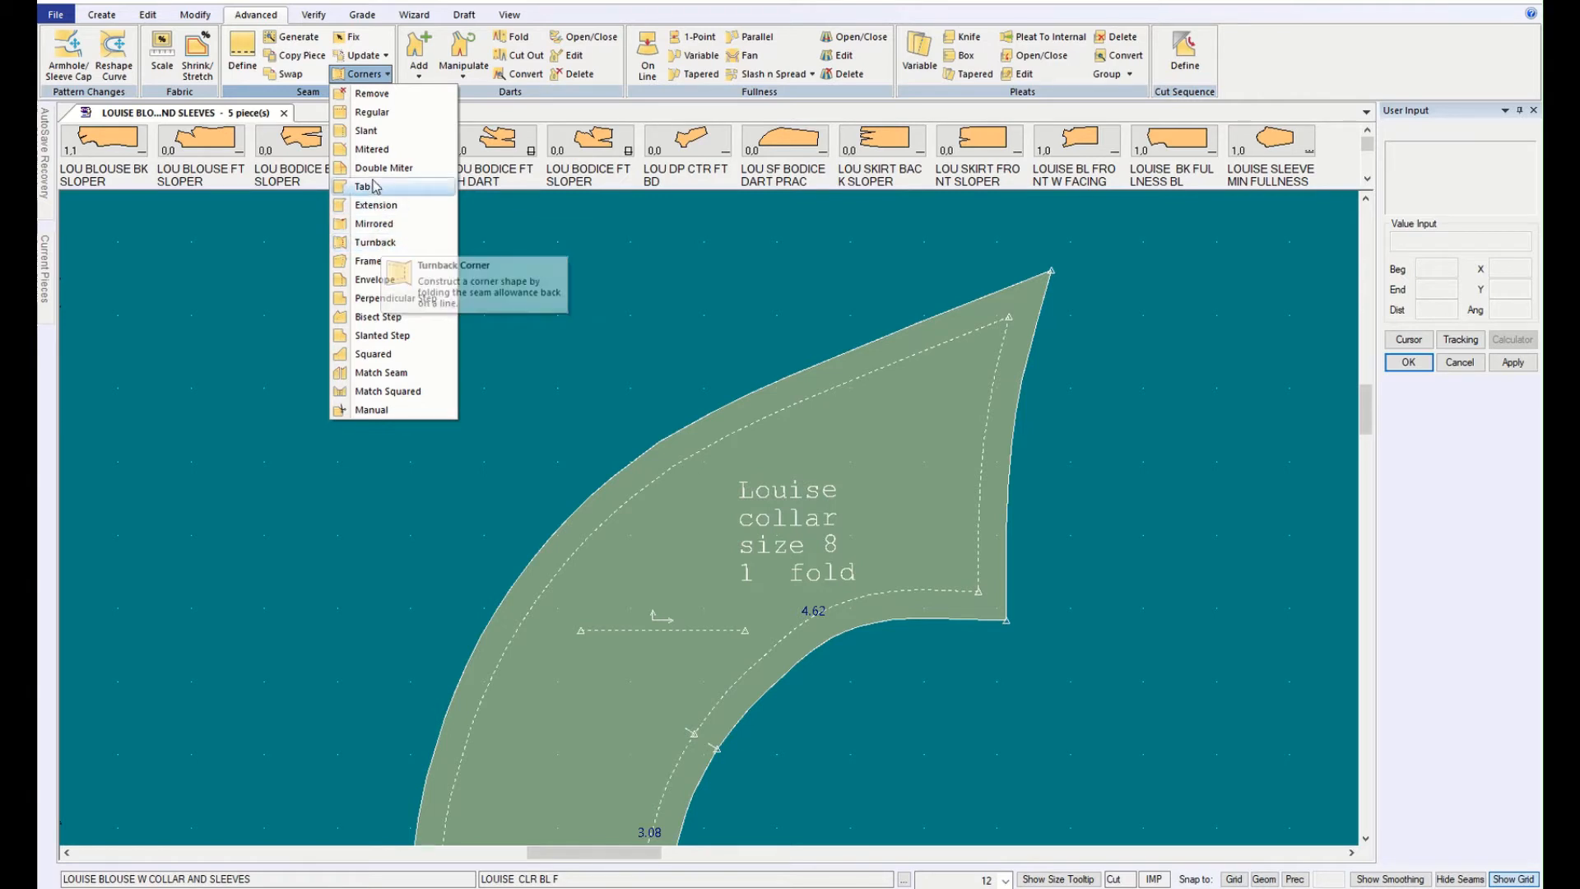
click(372, 149)
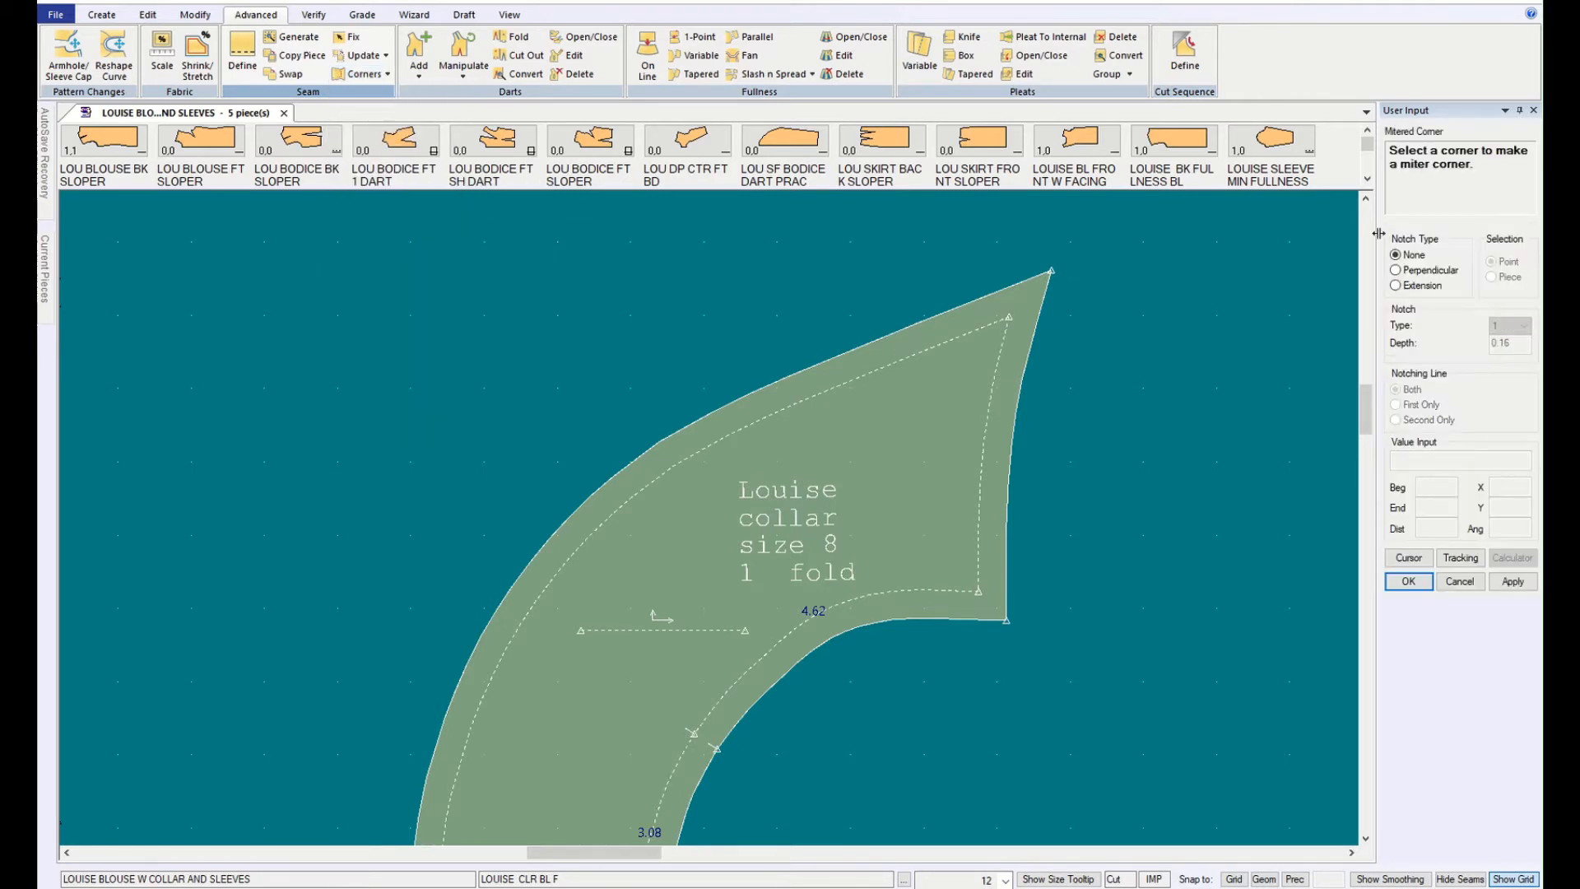
click(1051, 272)
click(1042, 313)
click(1407, 581)
Step: Move the collar next to the neck and shoulder ends of the blouse back and front
scroll(1226, 599, down, 1)
scroll(1218, 595, down, 3)
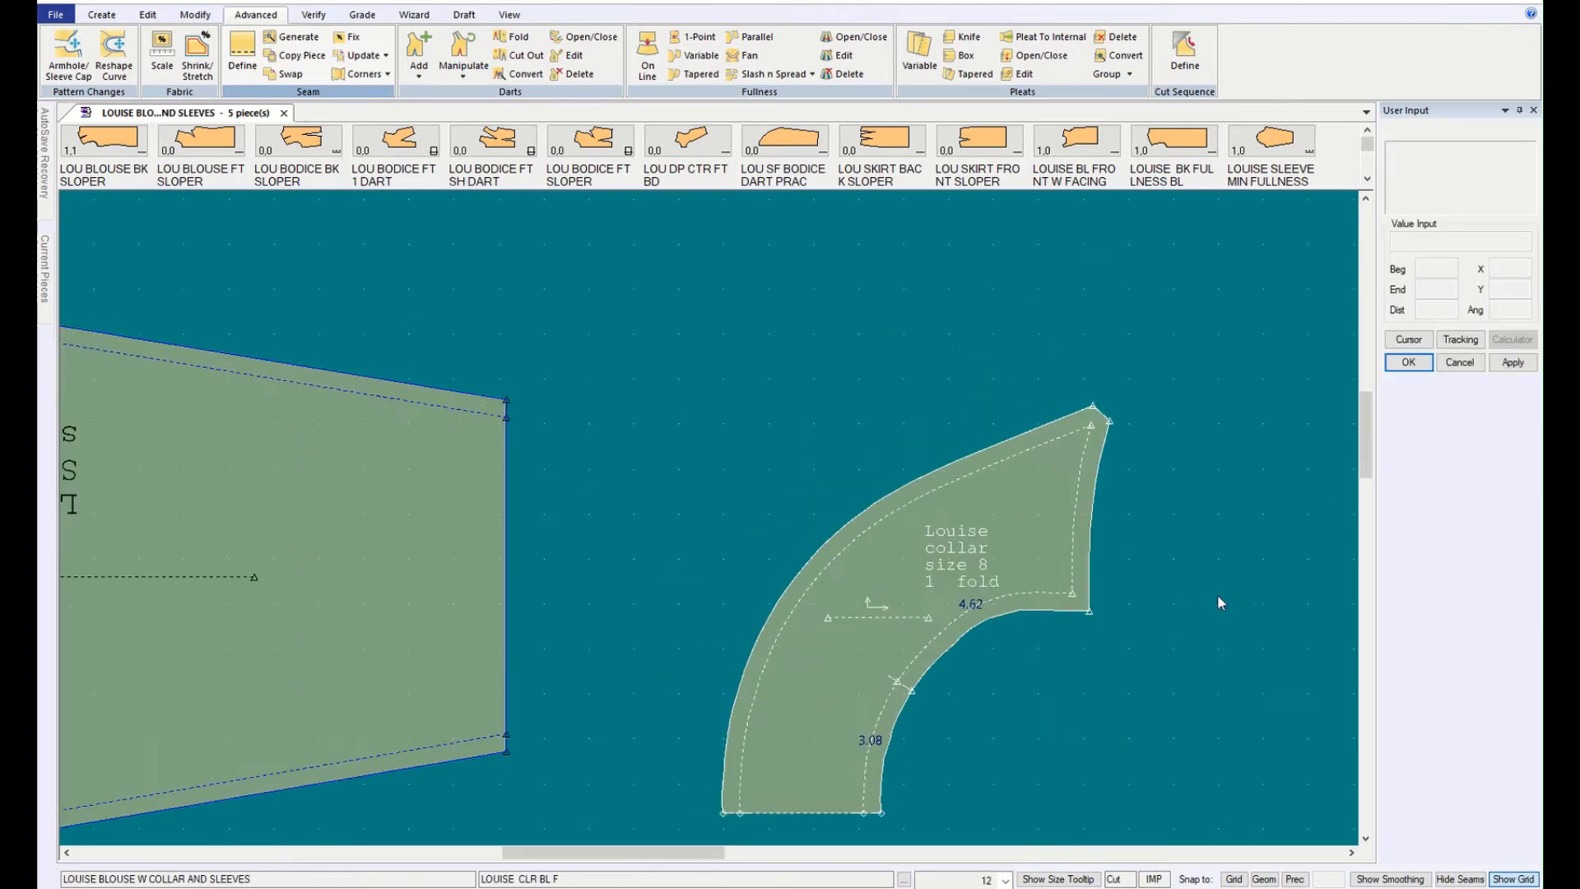
drag(1116, 576, 333, 407)
scroll(752, 422, down, 3)
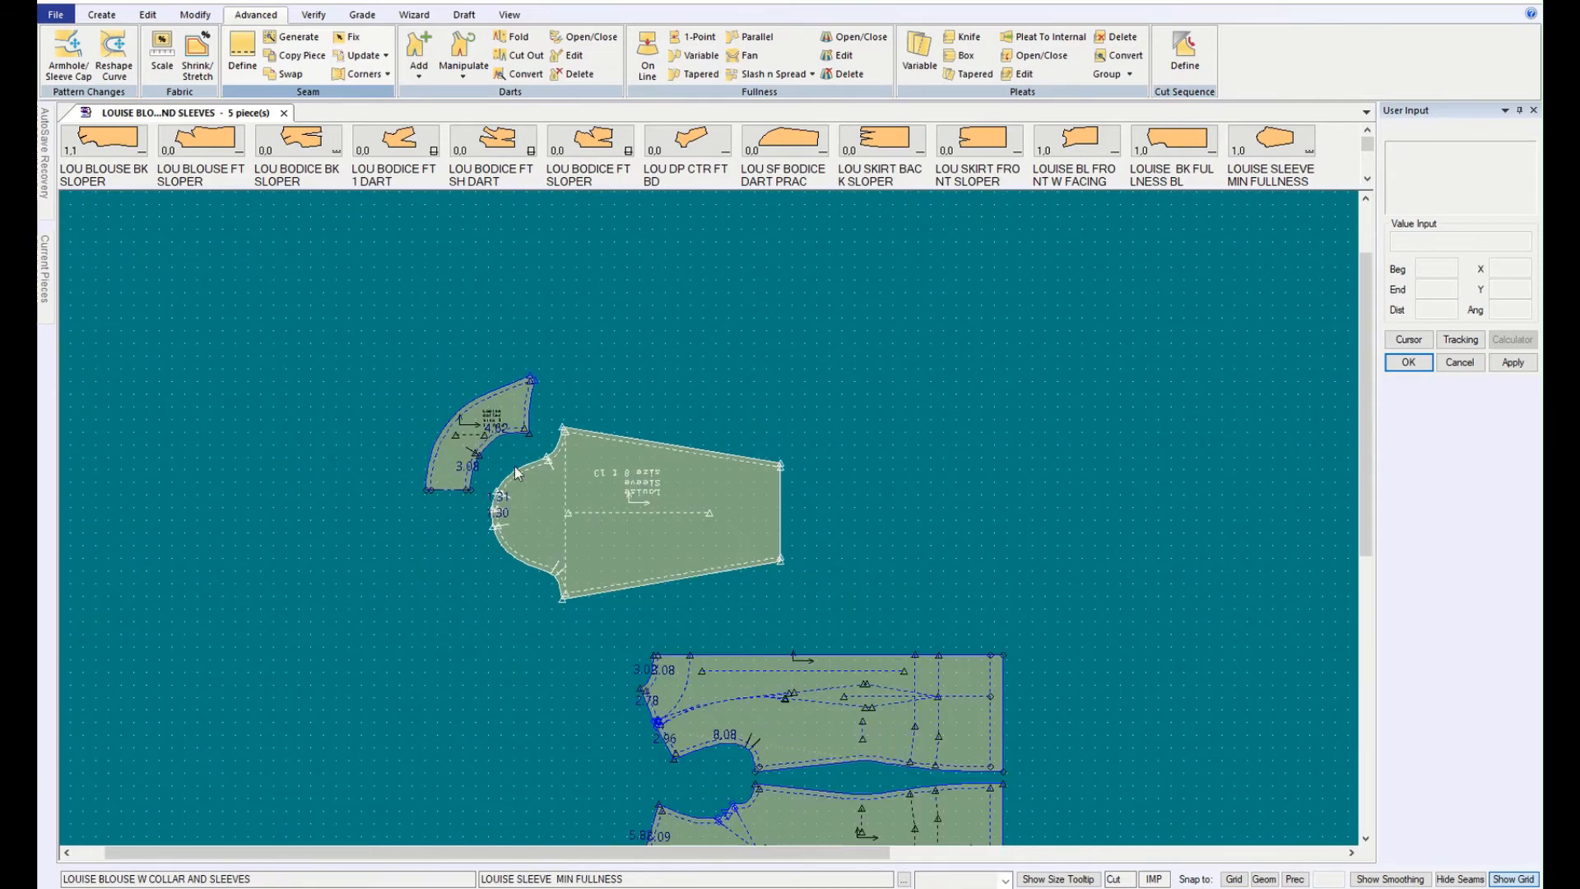
drag(518, 473, 608, 819)
scroll(805, 722, down, 3)
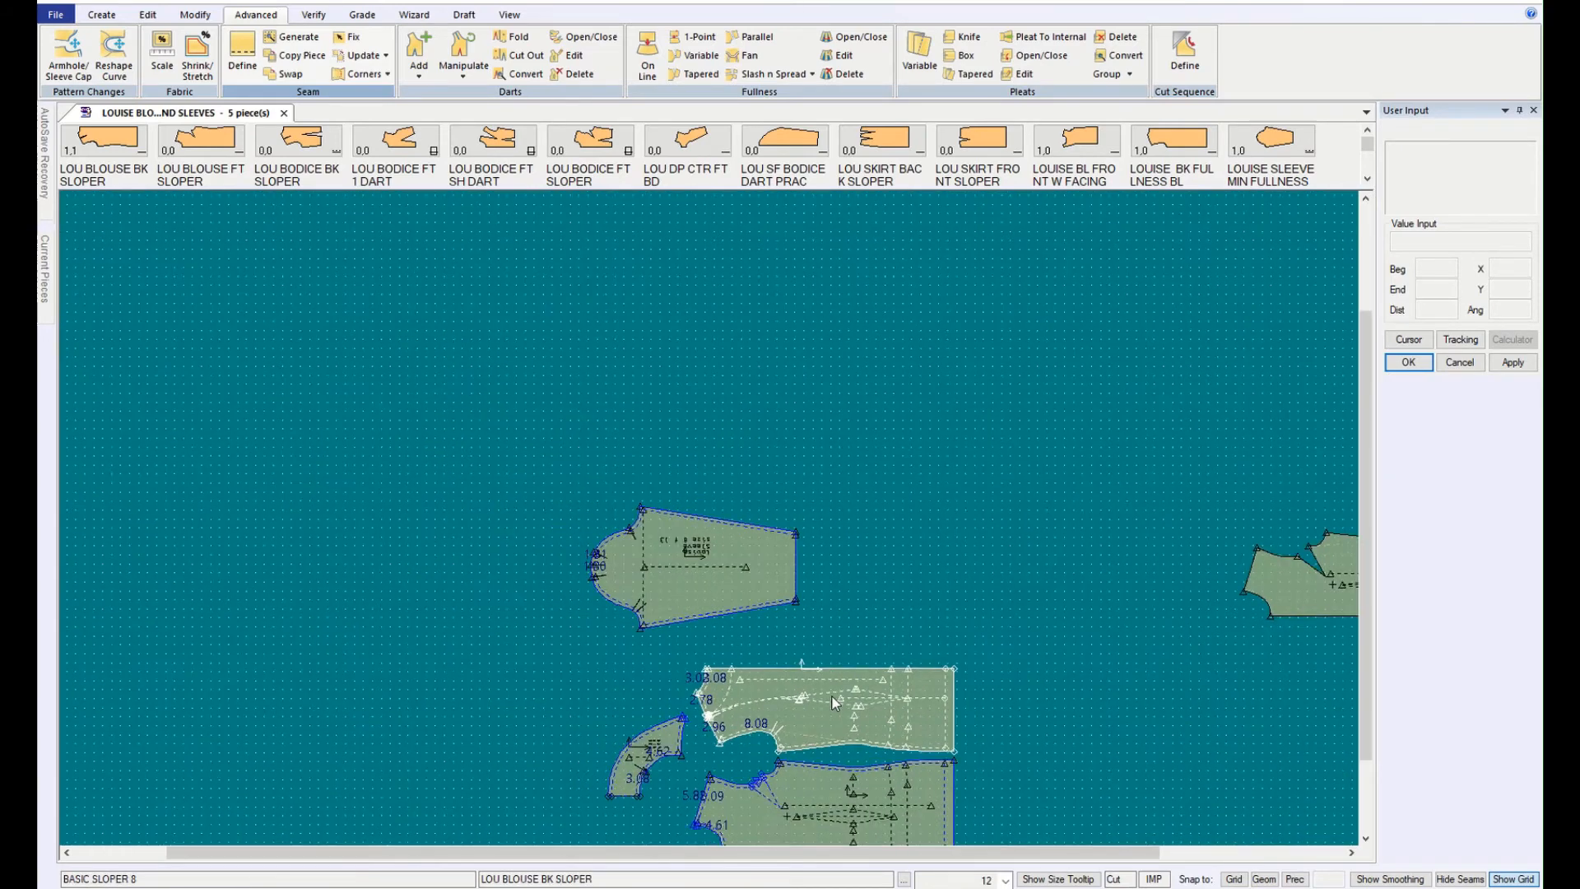
drag(1364, 505, 1369, 603)
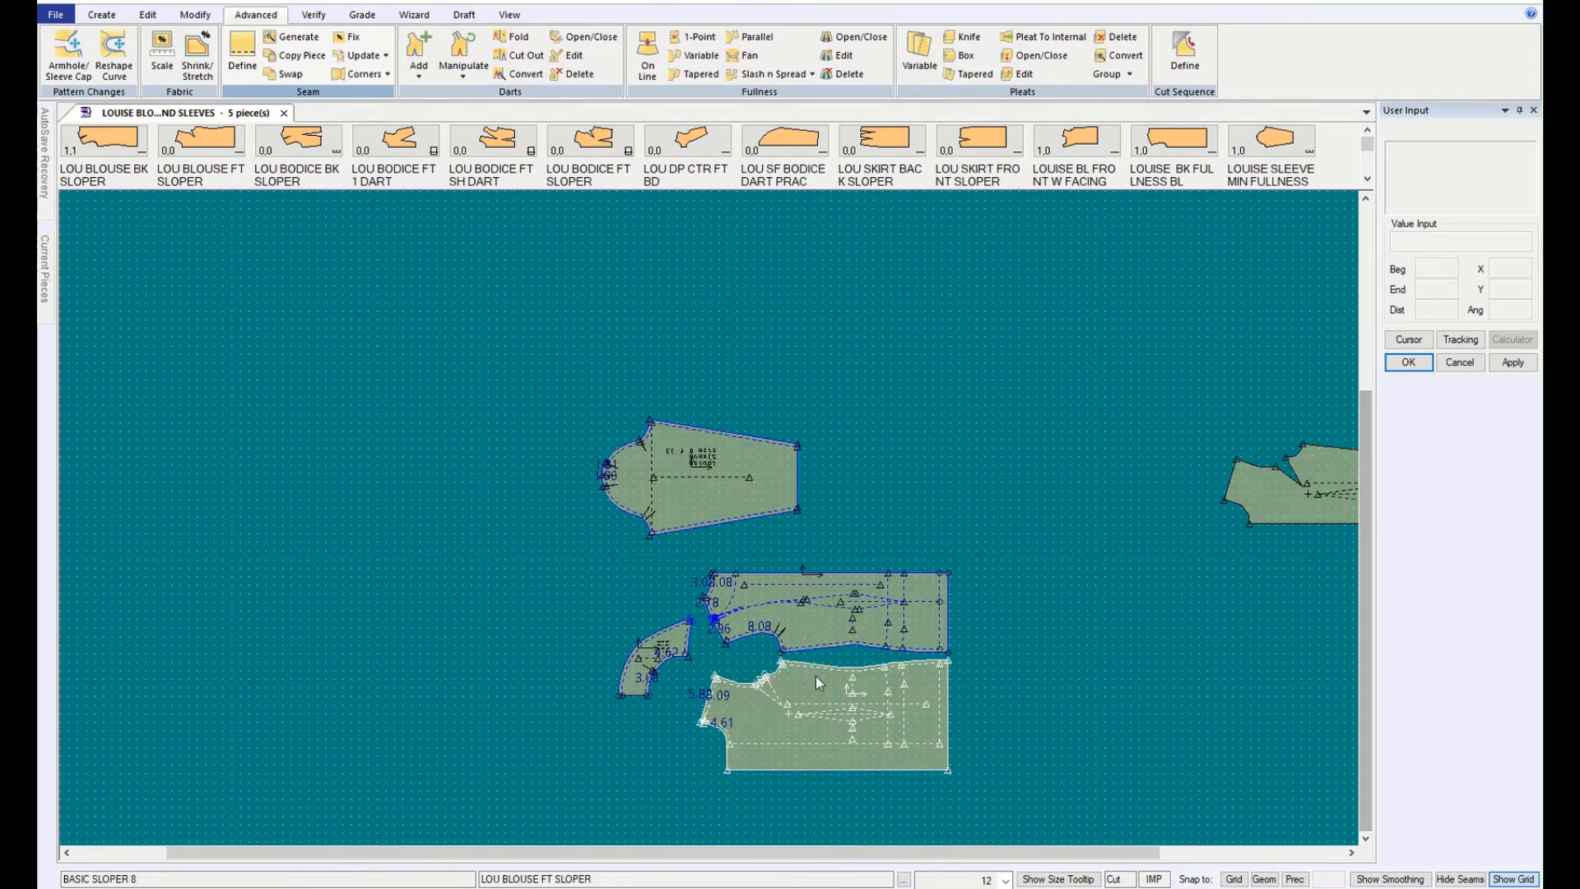
Step: Swap the sew and cut lines of the collar, blouse back and blouse front, removing digitized corners and ignoring grade rules
scroll(812, 676, up, 5)
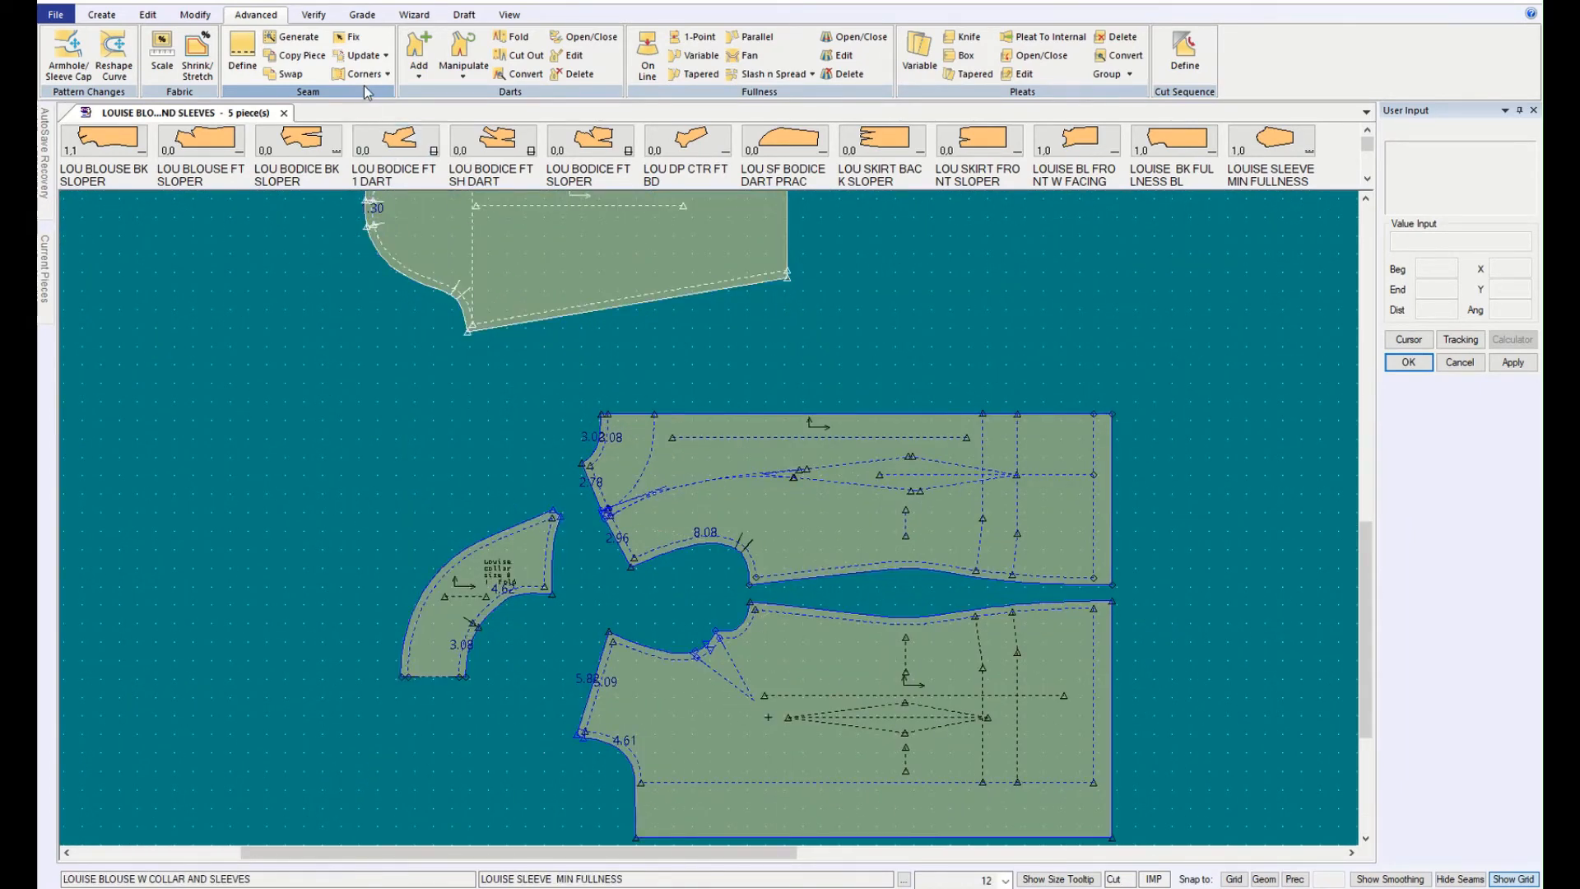
click(284, 73)
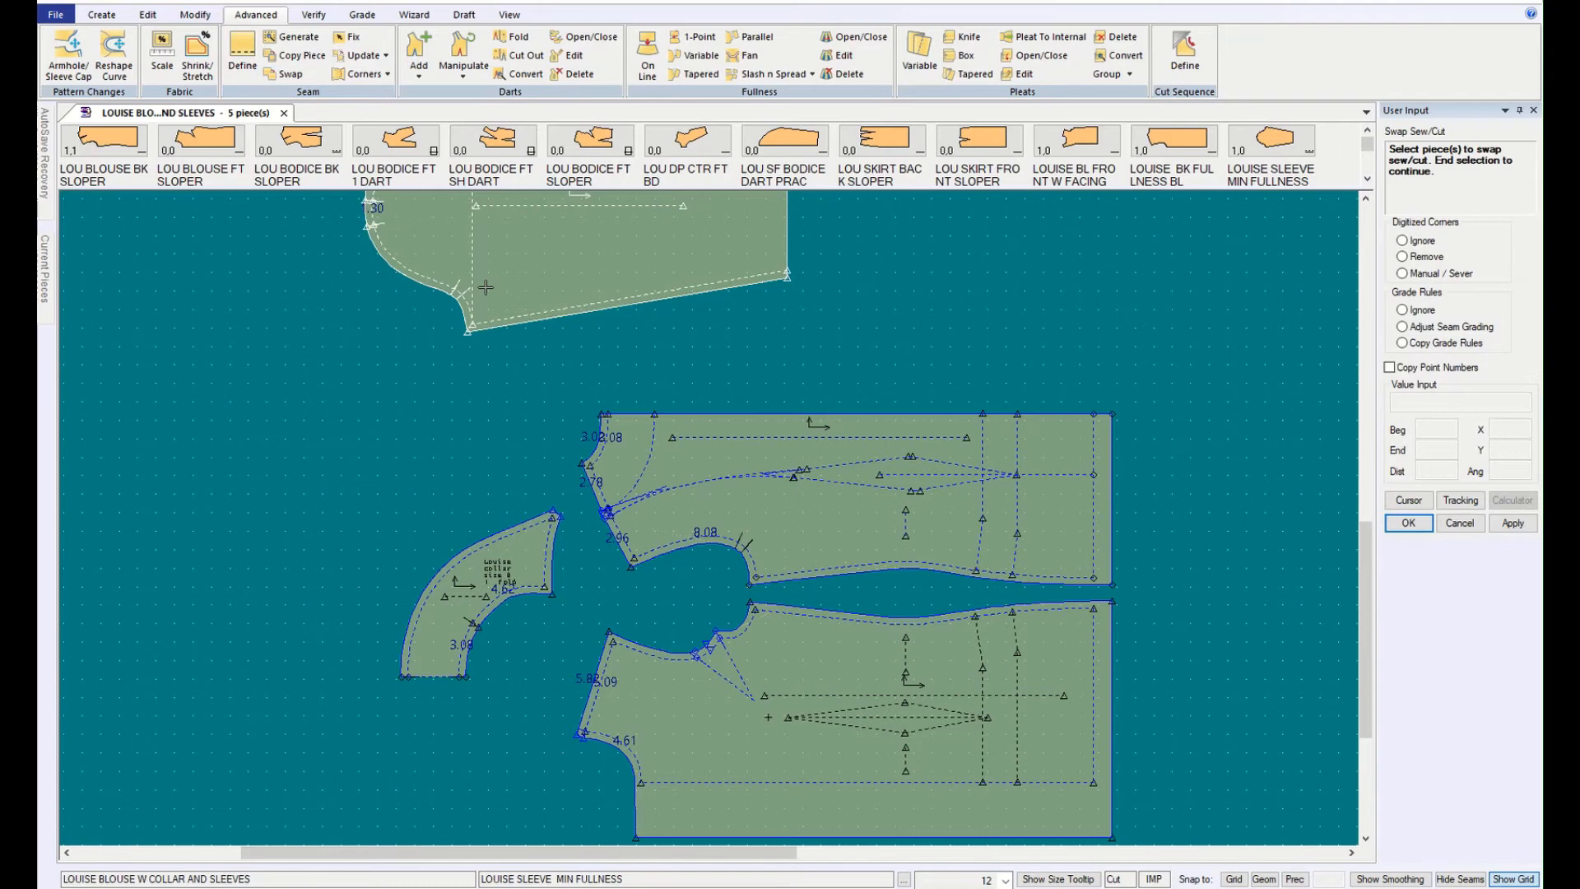
click(505, 557)
click(780, 477)
click(800, 641)
right_click(874, 371)
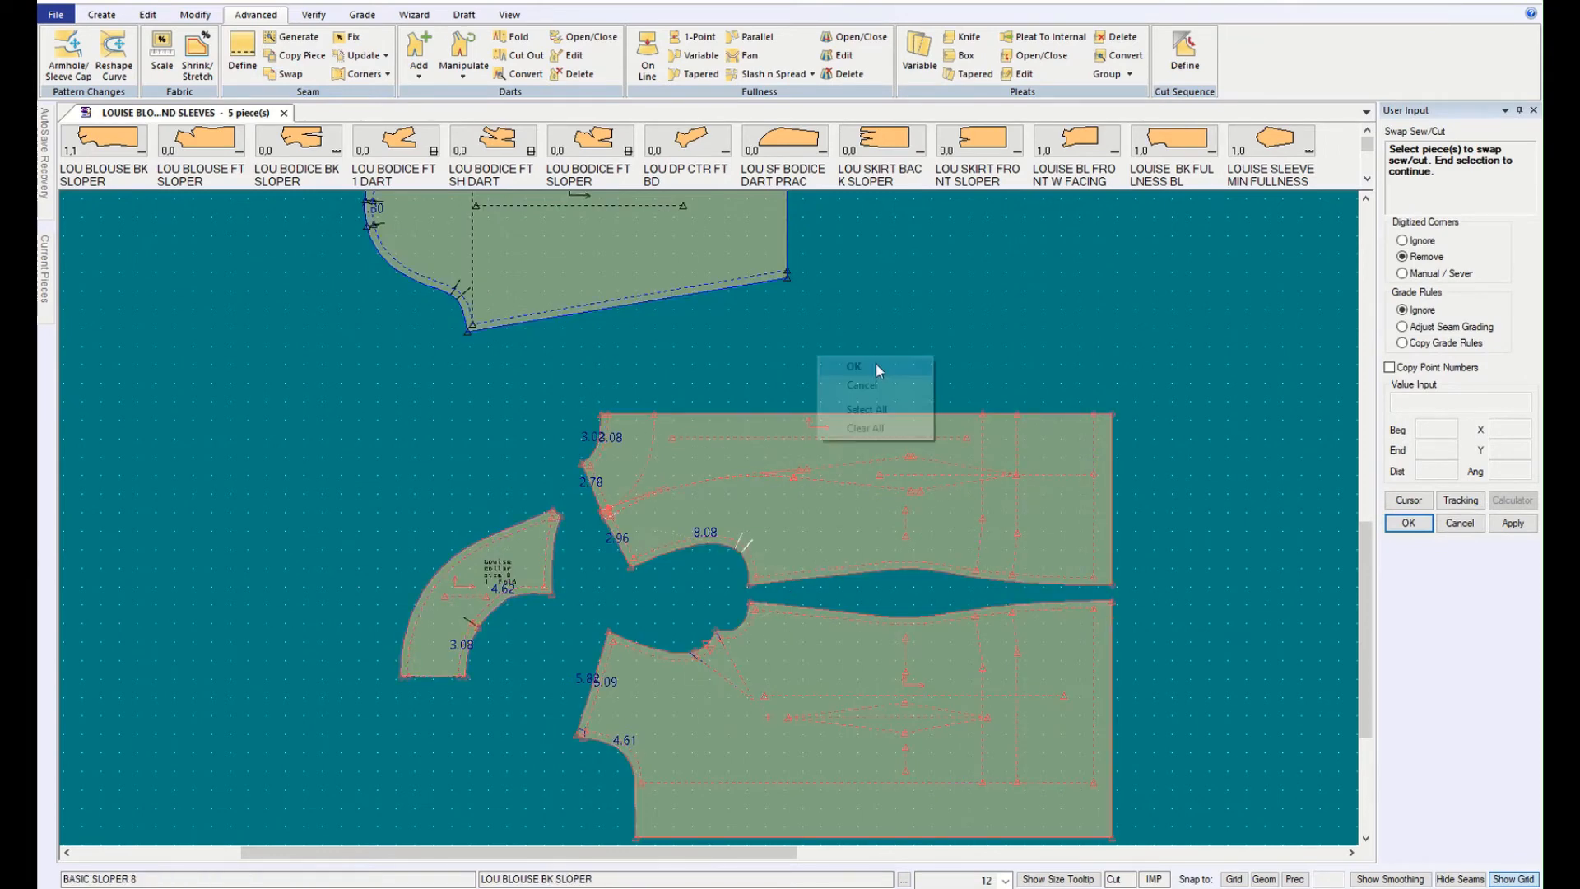
click(875, 368)
Step: Examine the collar tip, the front's neck-shoulder corner and the seam and hem allowances around the swapped pieces
scroll(567, 577, up, 1)
scroll(567, 577, up, 3)
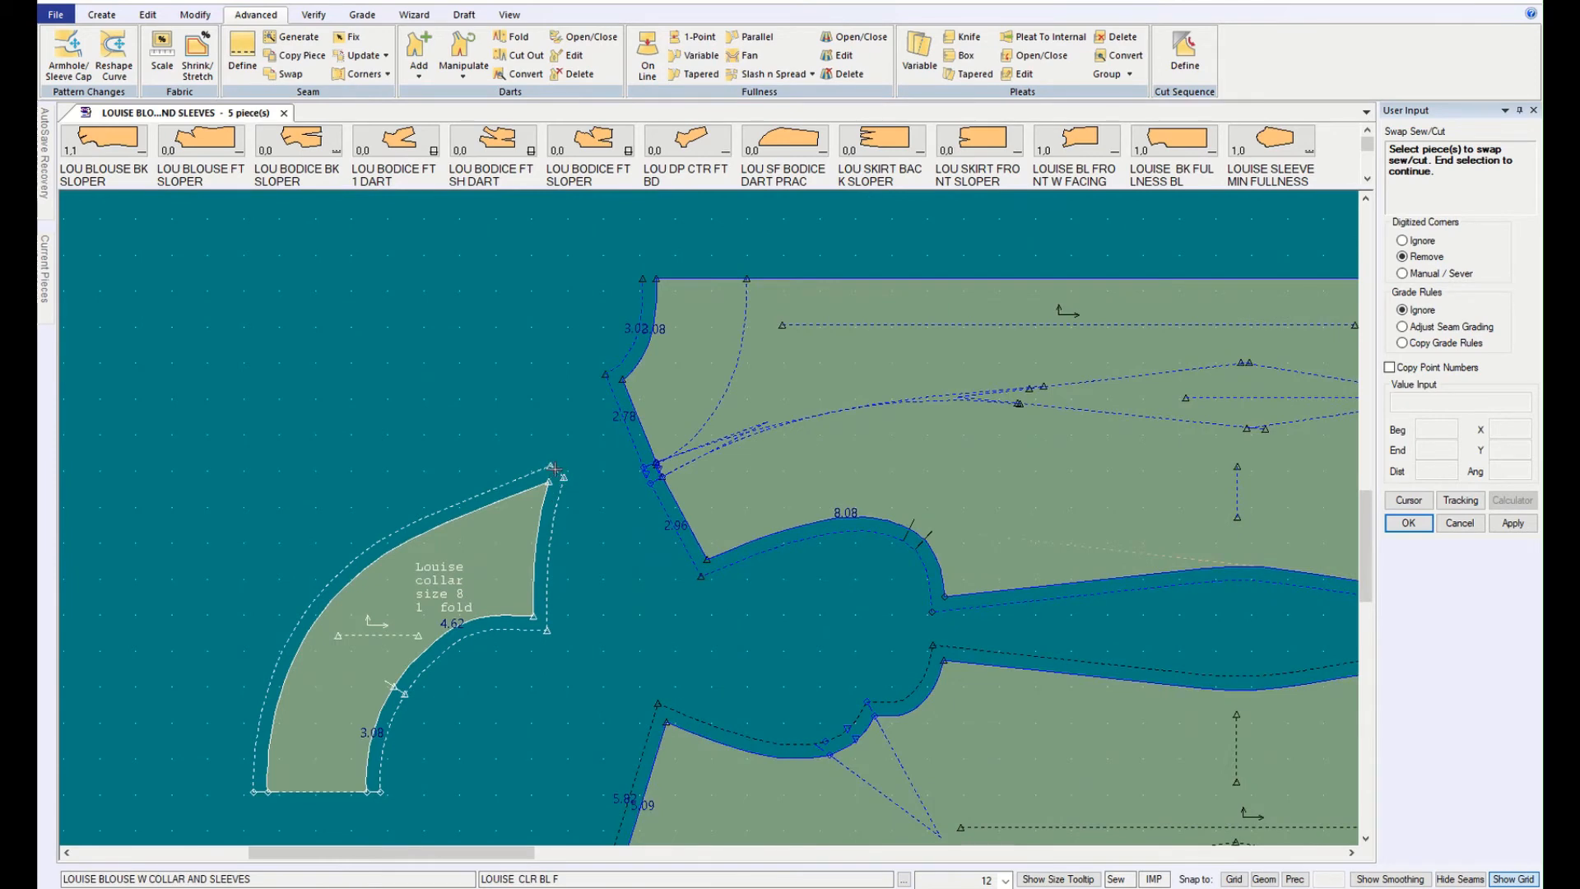
scroll(668, 790, down, 5)
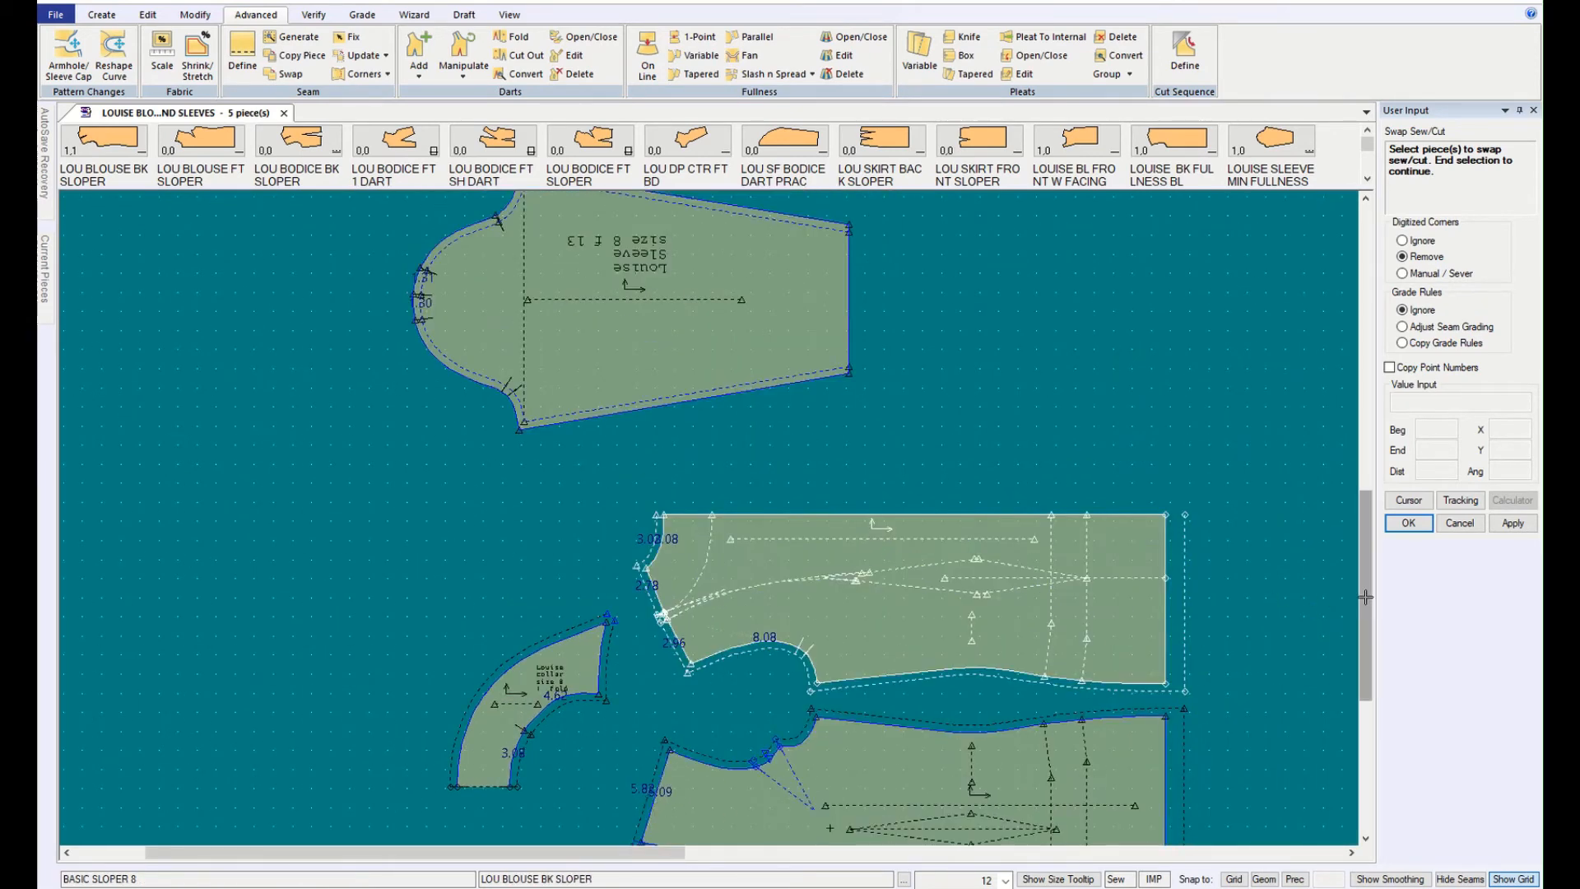
scroll(656, 718, down, 4)
scroll(655, 718, up, 4)
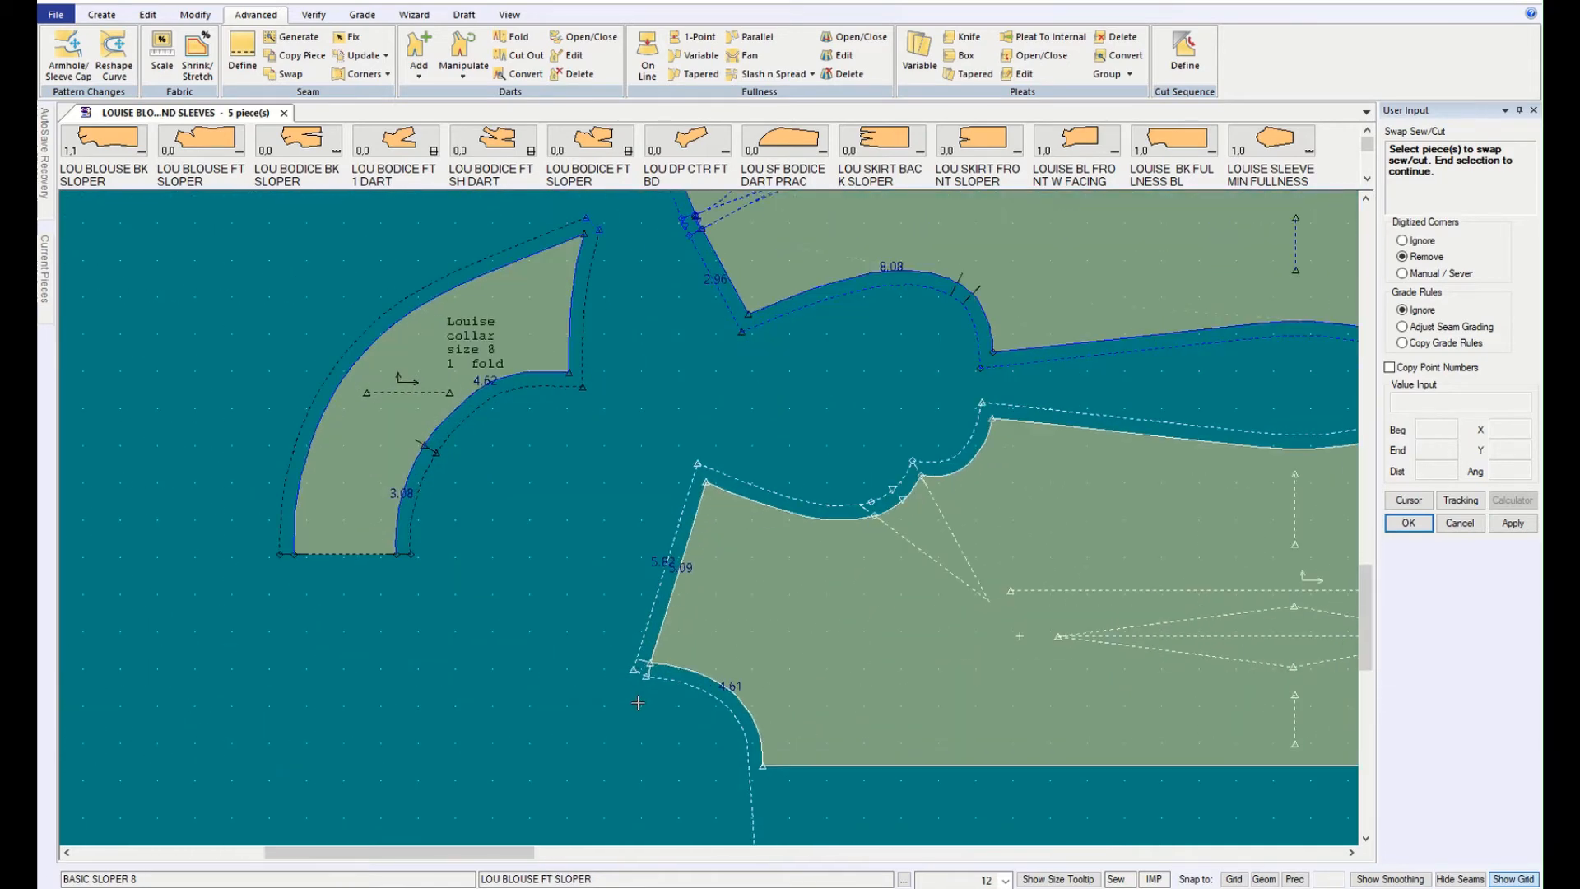
scroll(639, 699, down, 4)
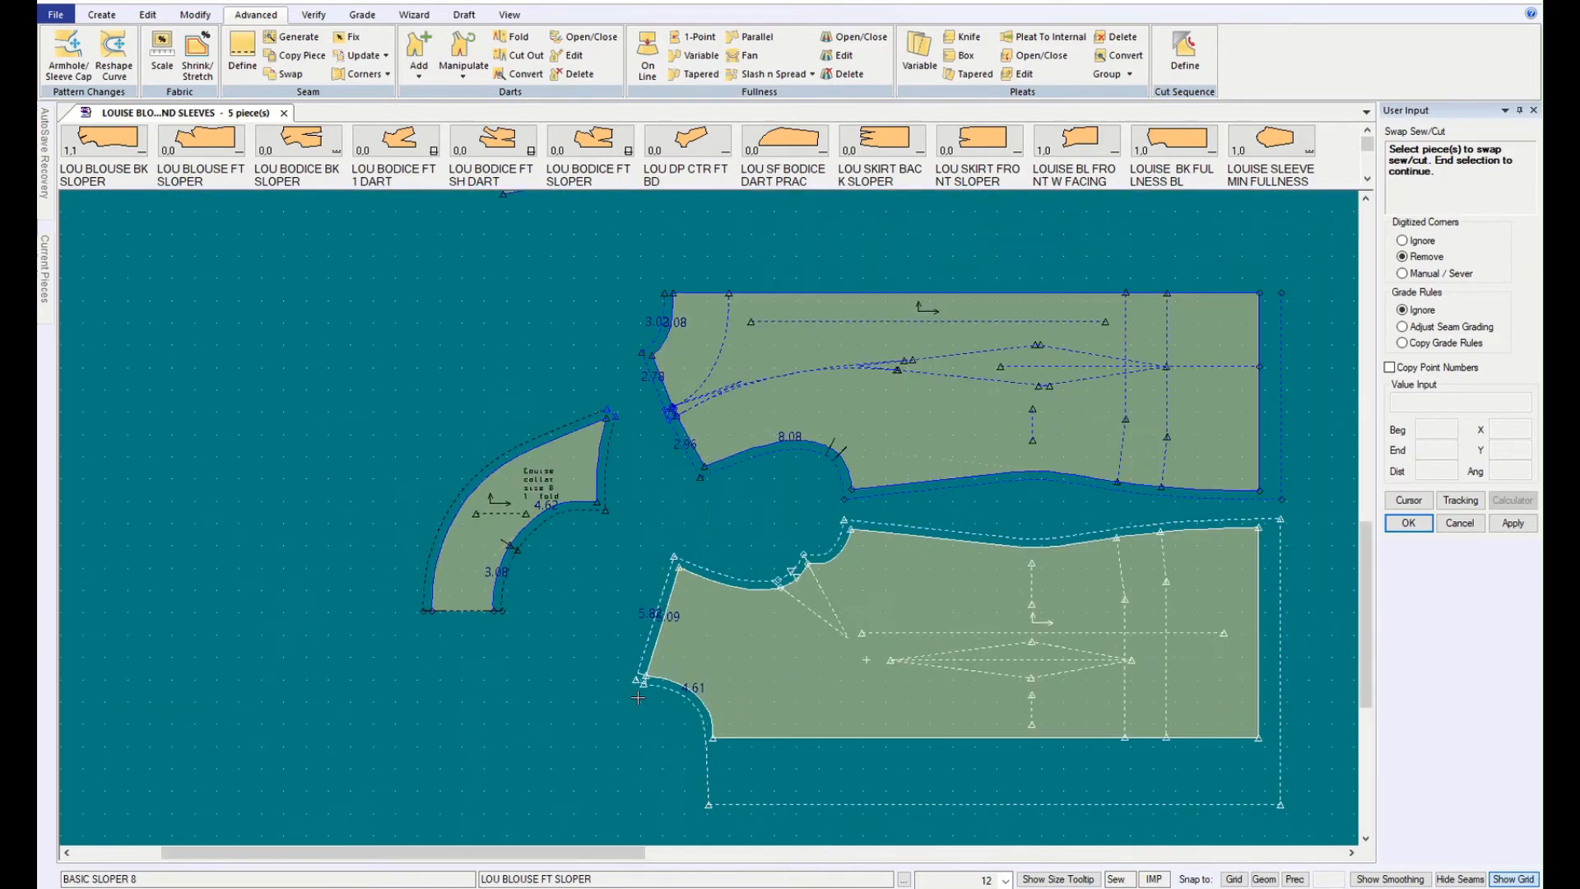
click(1461, 879)
click(1462, 878)
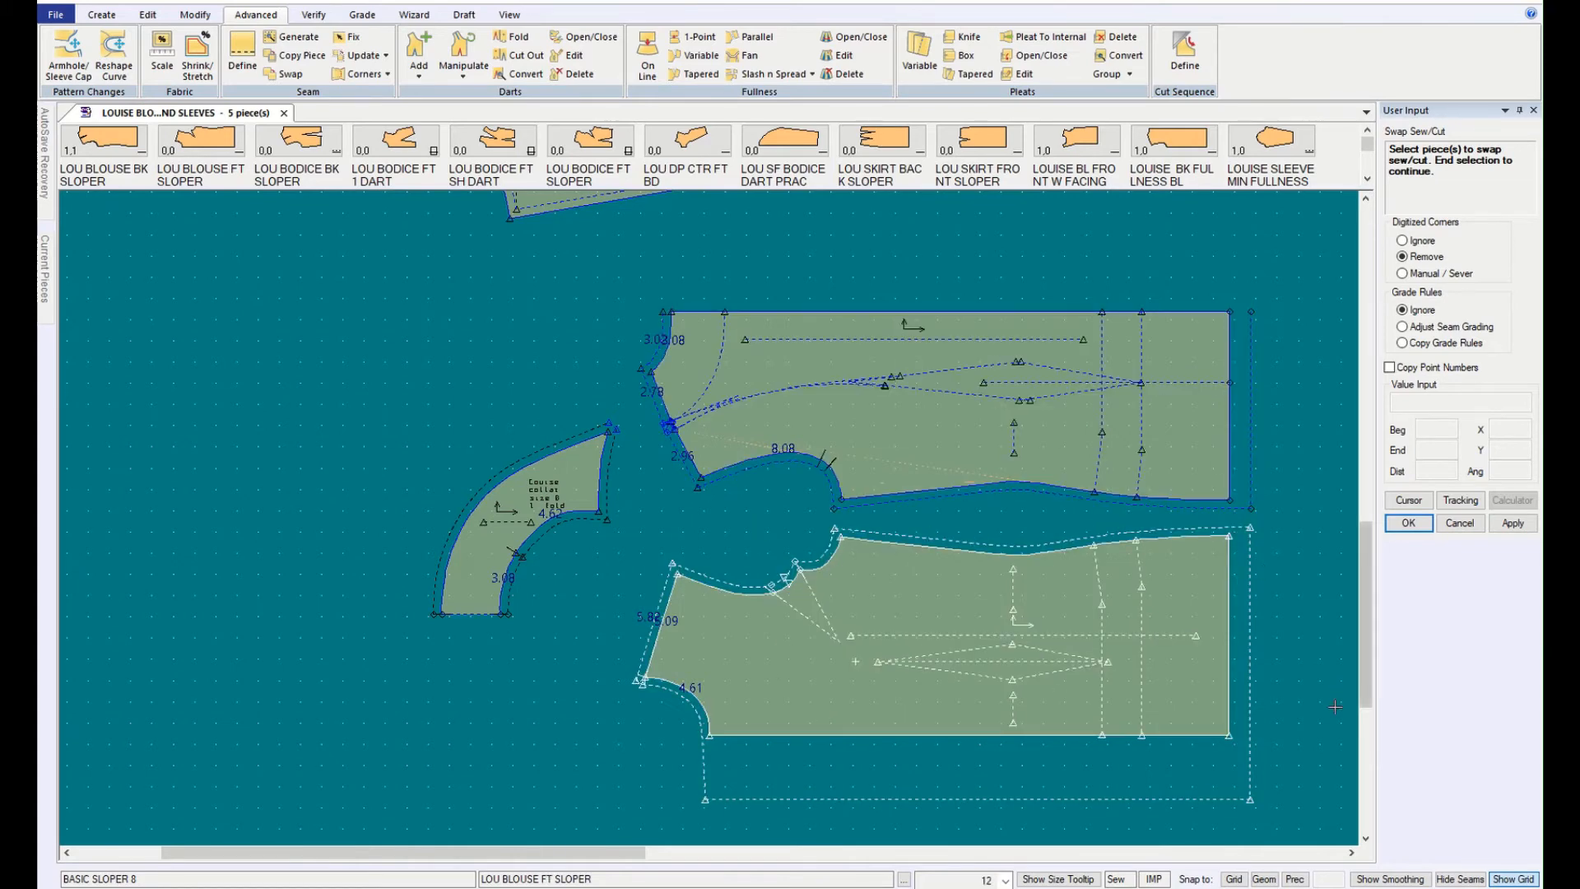
scroll(1316, 739, up, 1)
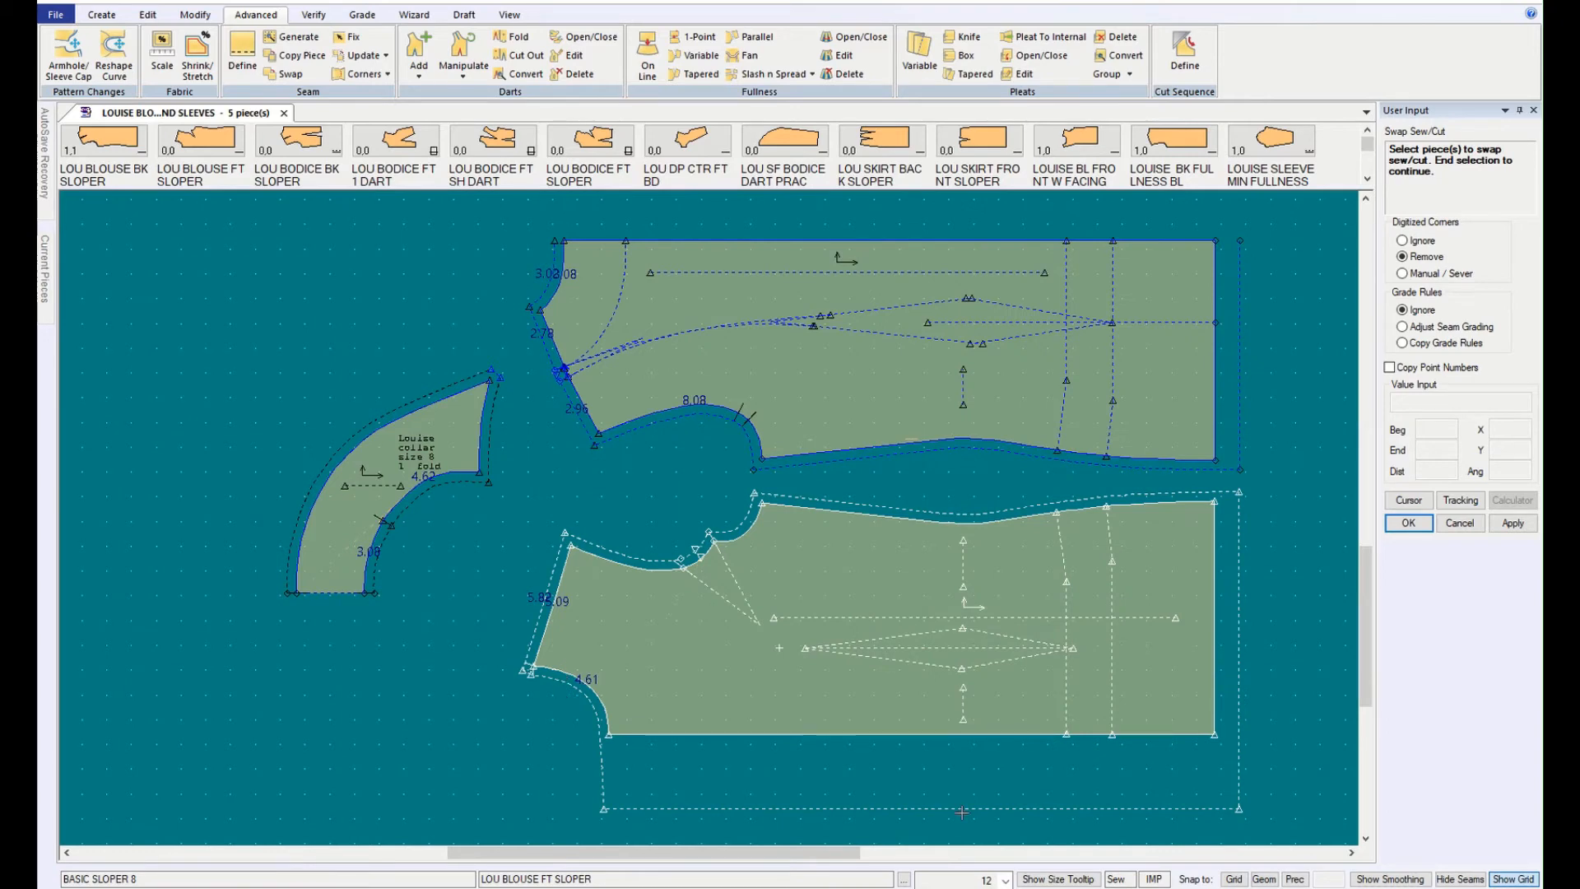
scroll(1201, 765, down, 3)
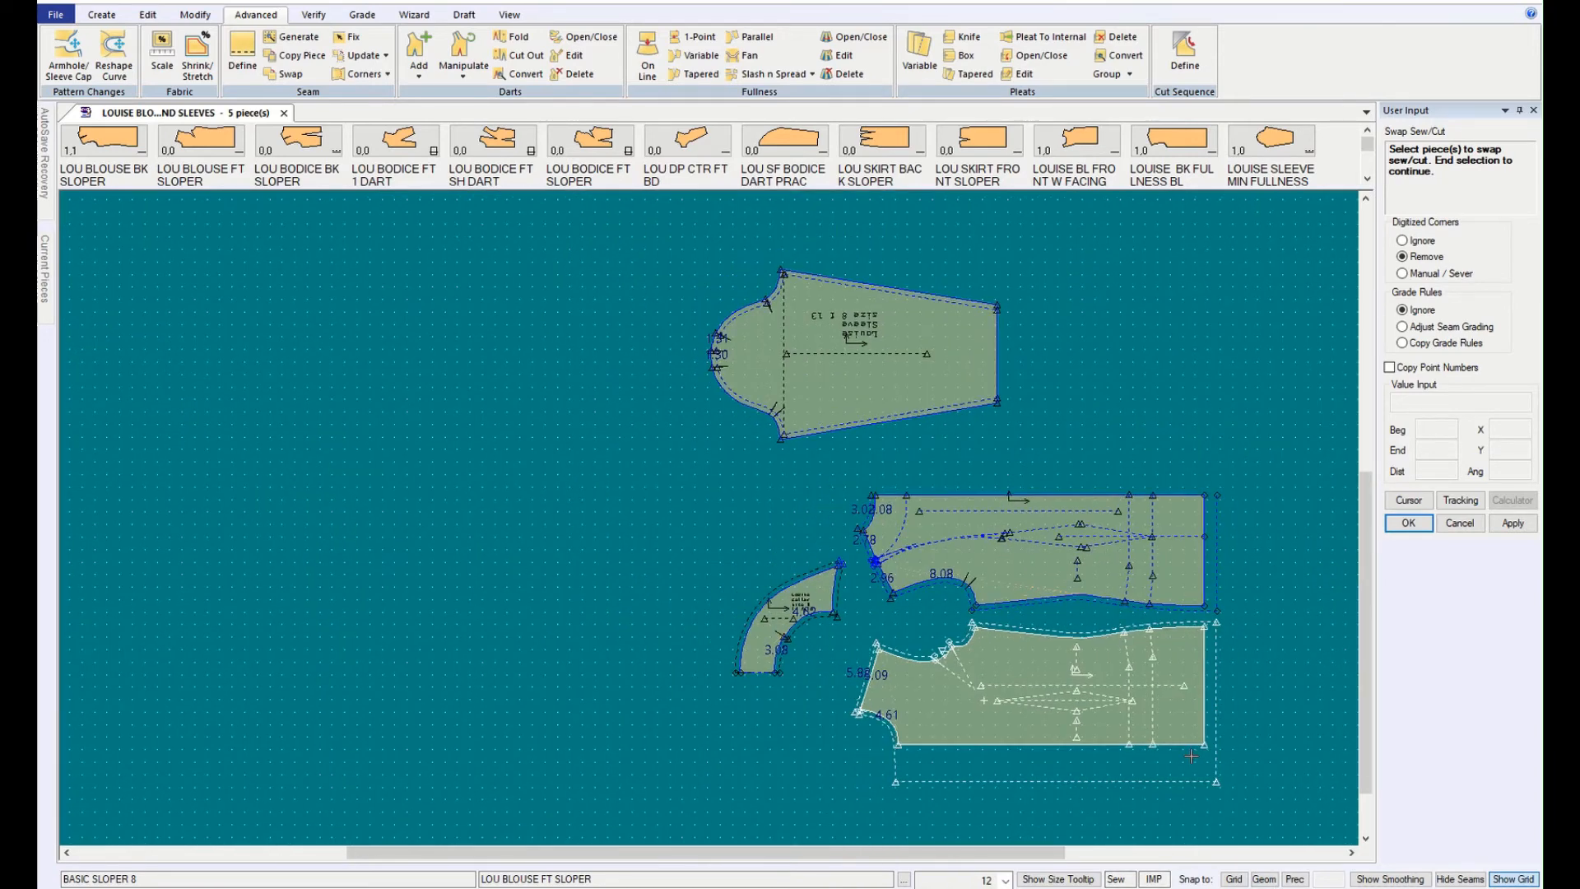
scroll(1191, 756, up, 2)
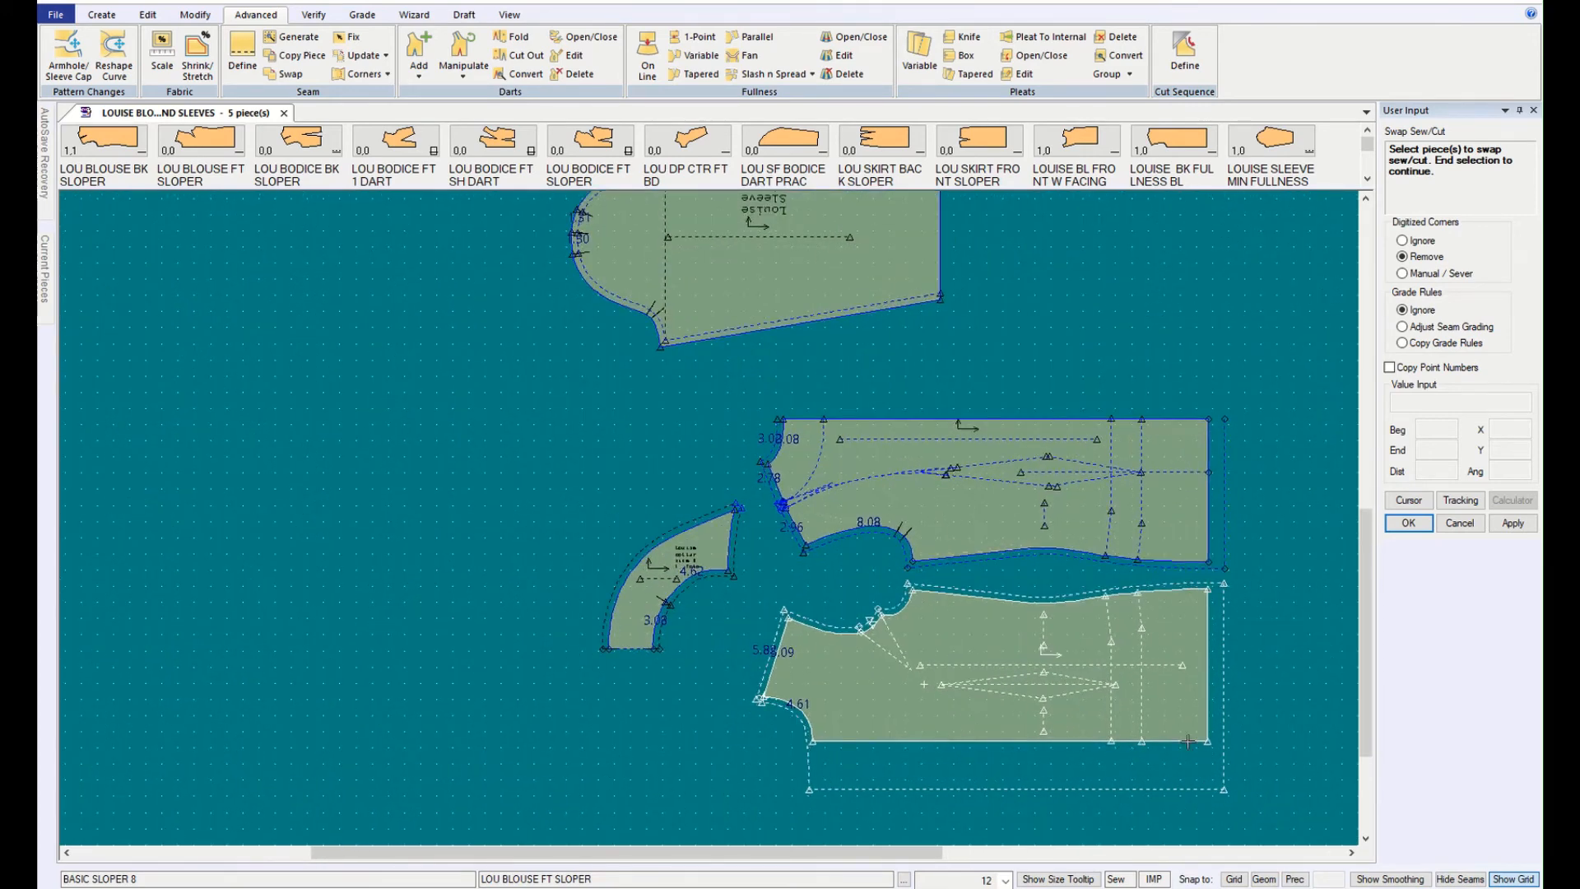
Step: Swap the collar, blouse back and blouse front back to their cut lines as the outer edge
click(778, 639)
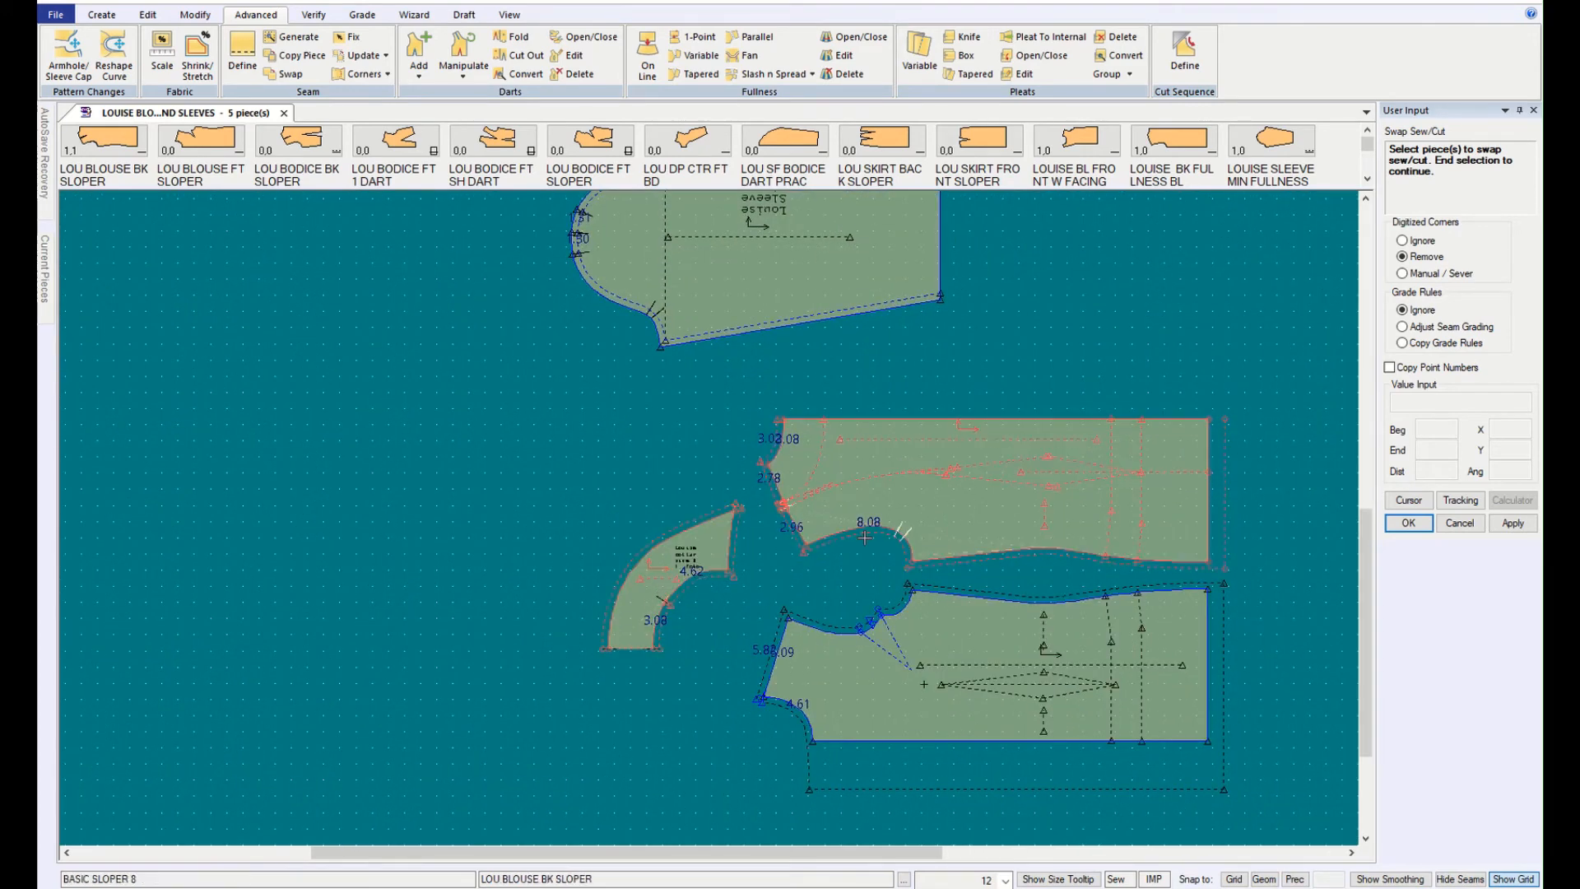
right_click(1216, 571)
click(1238, 578)
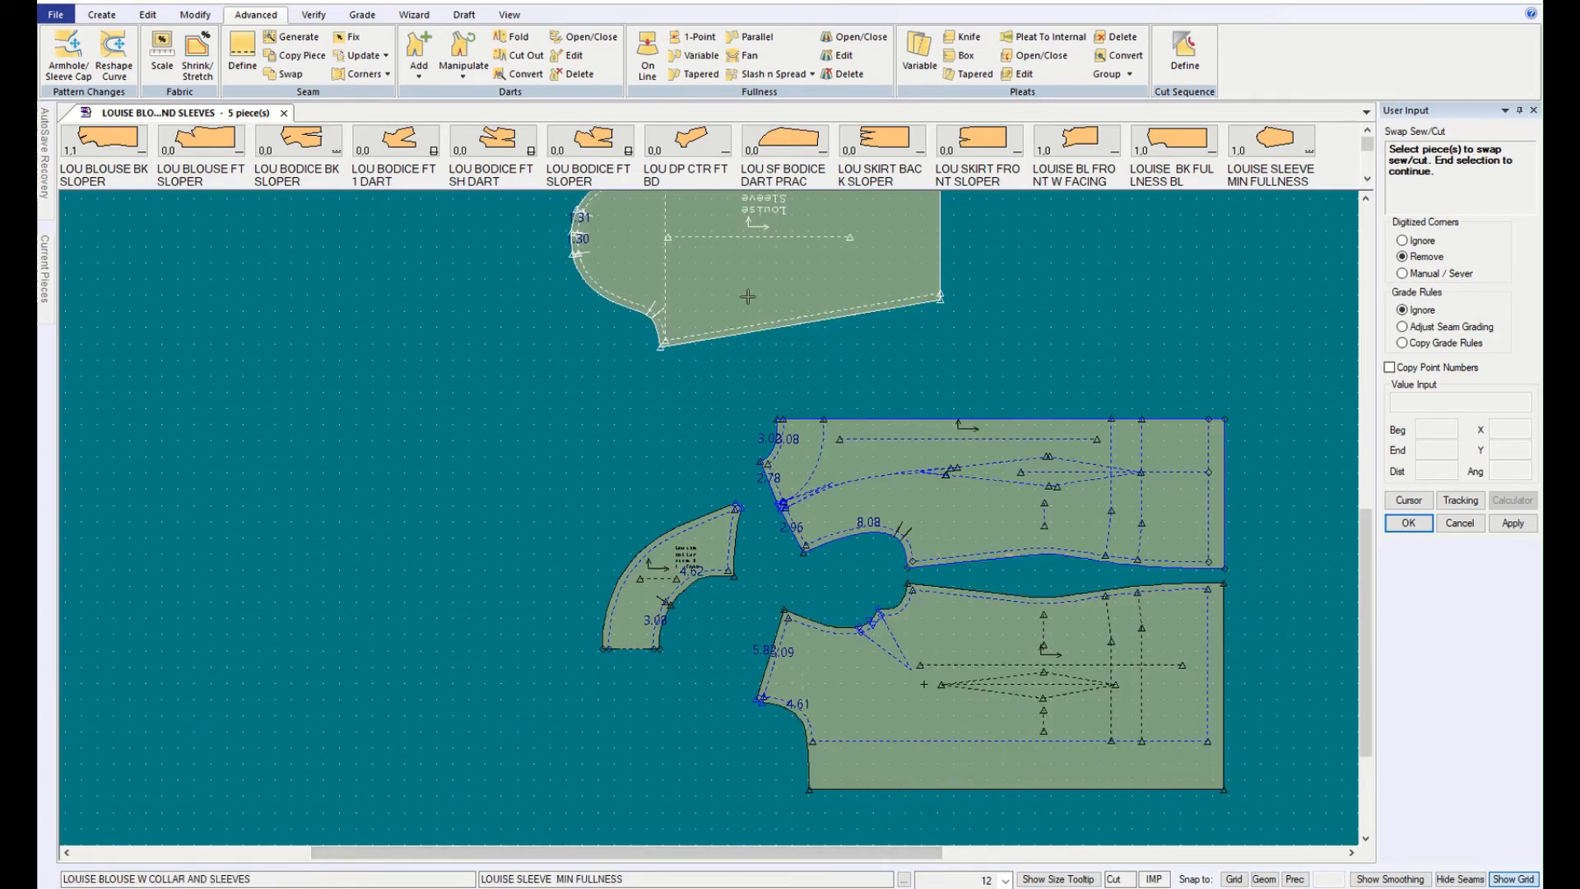
click(1459, 522)
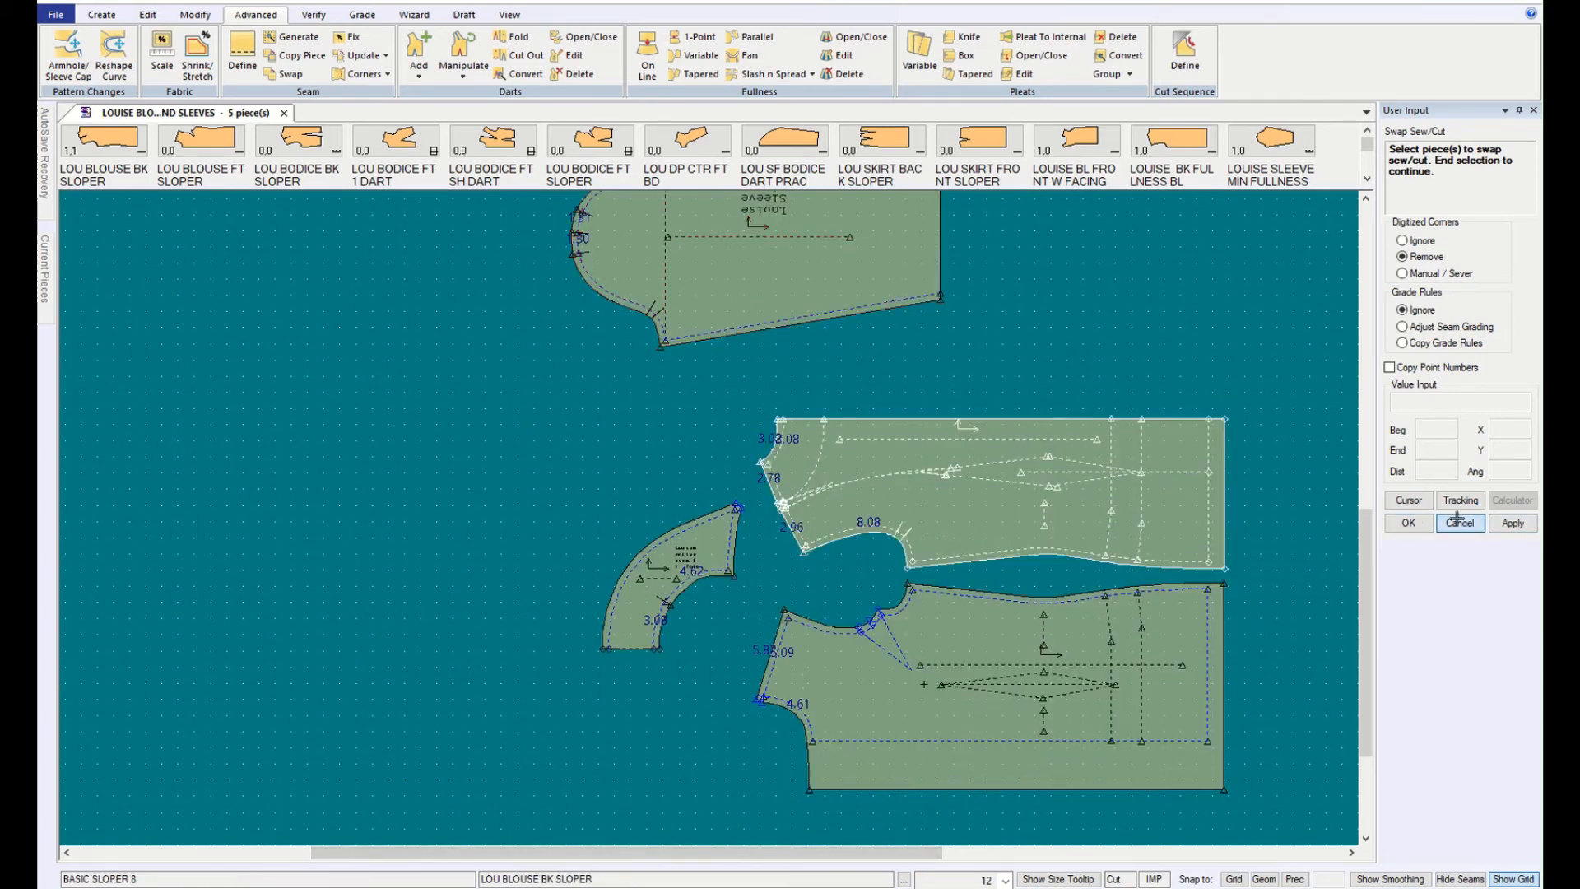
Step: Move the sleeve beside the collar and try to apply turnback seam corners to its hem line
drag(821, 244, 381, 646)
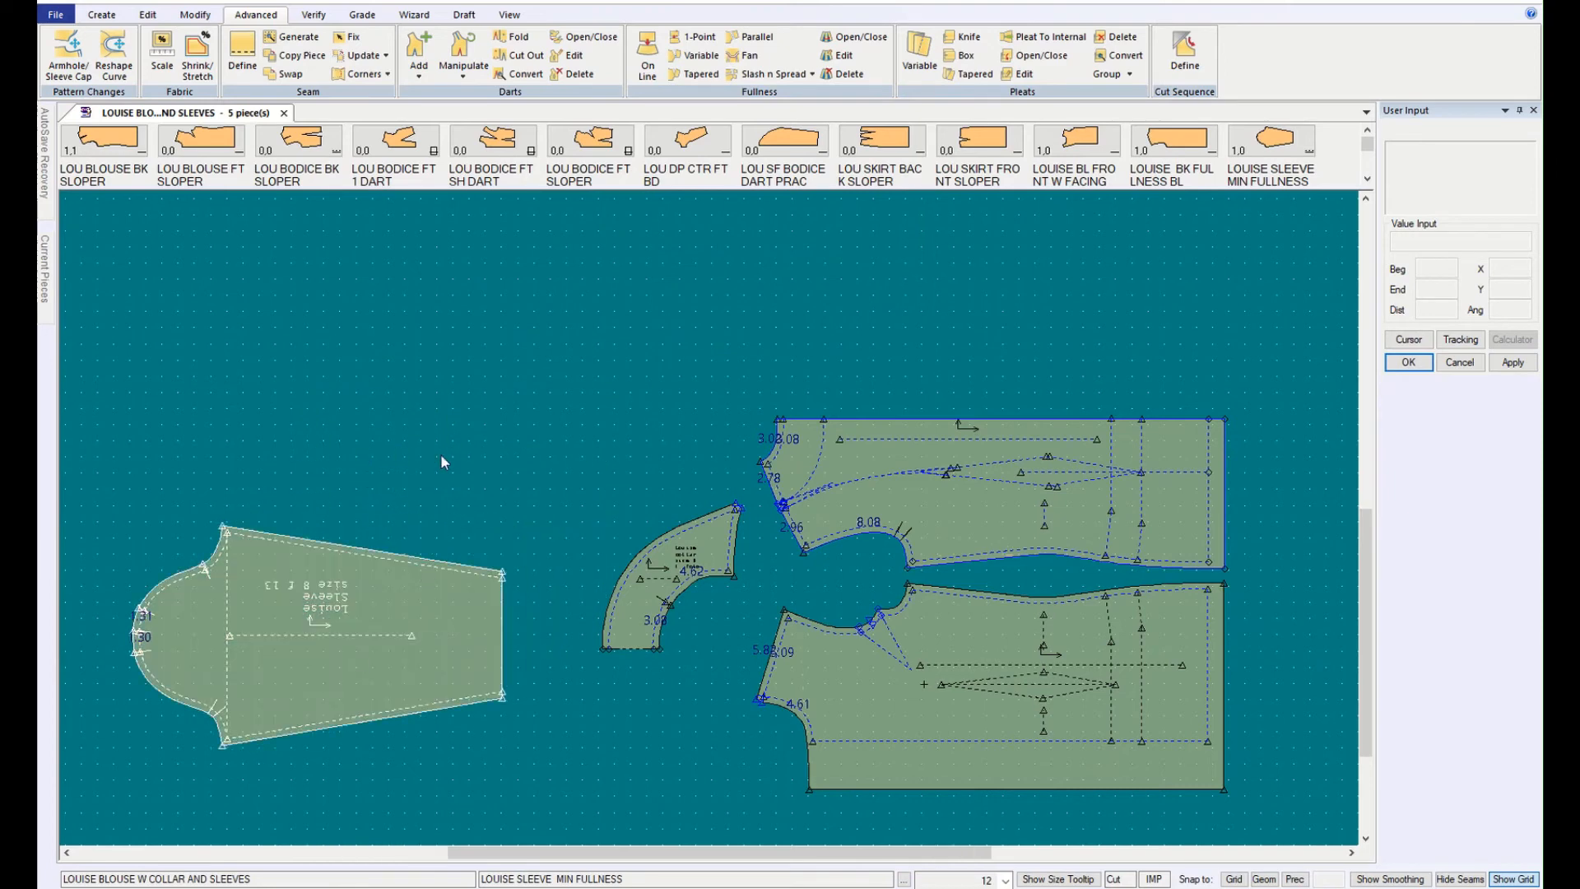
click(360, 74)
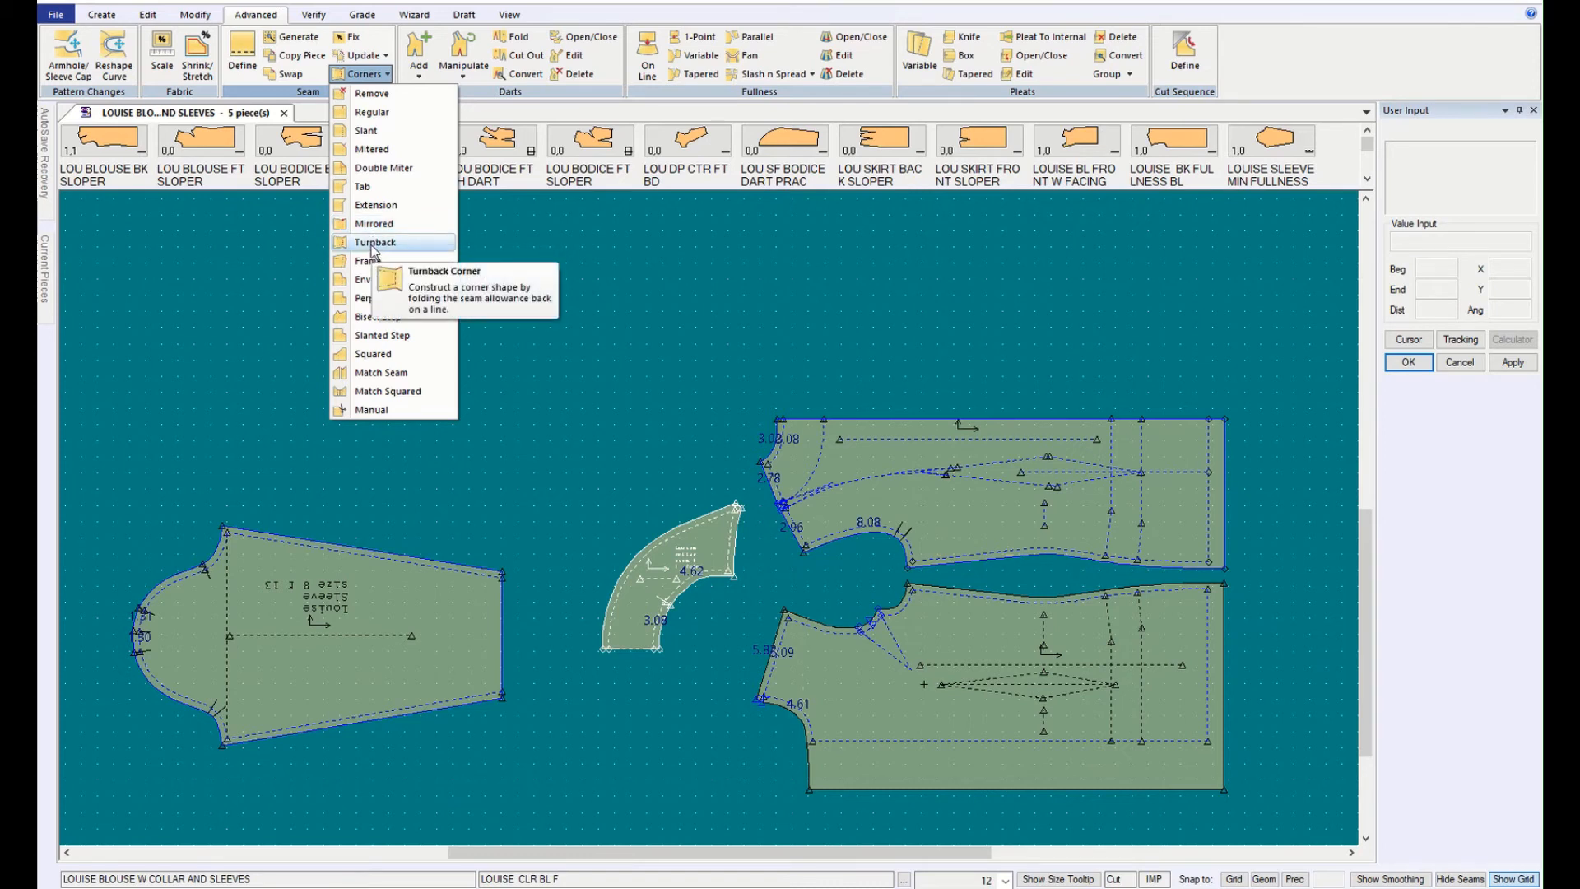
click(374, 243)
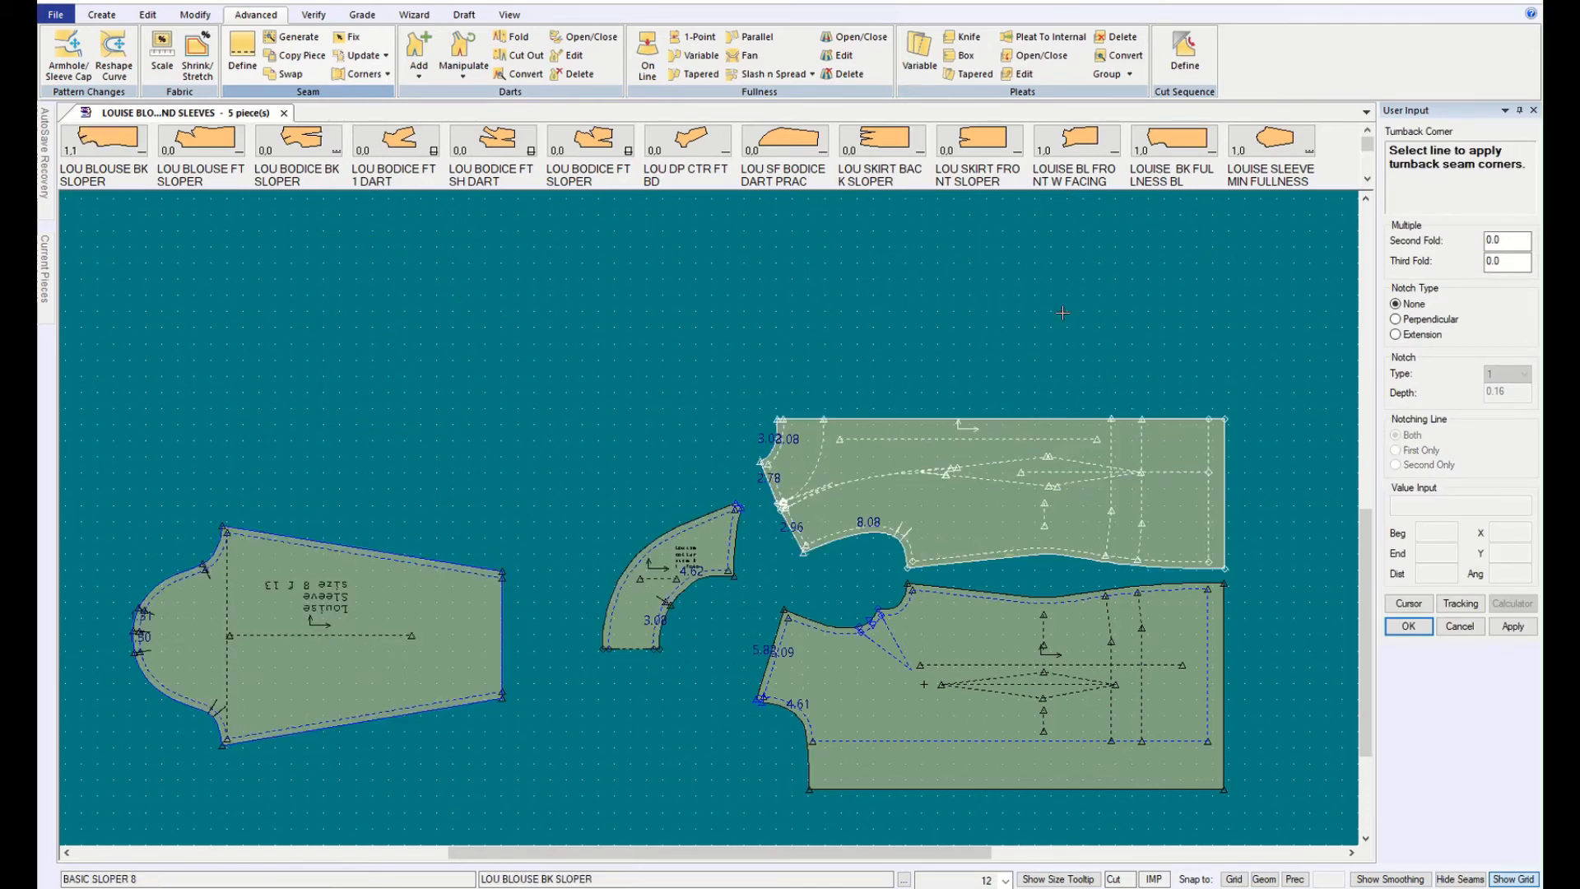
click(503, 626)
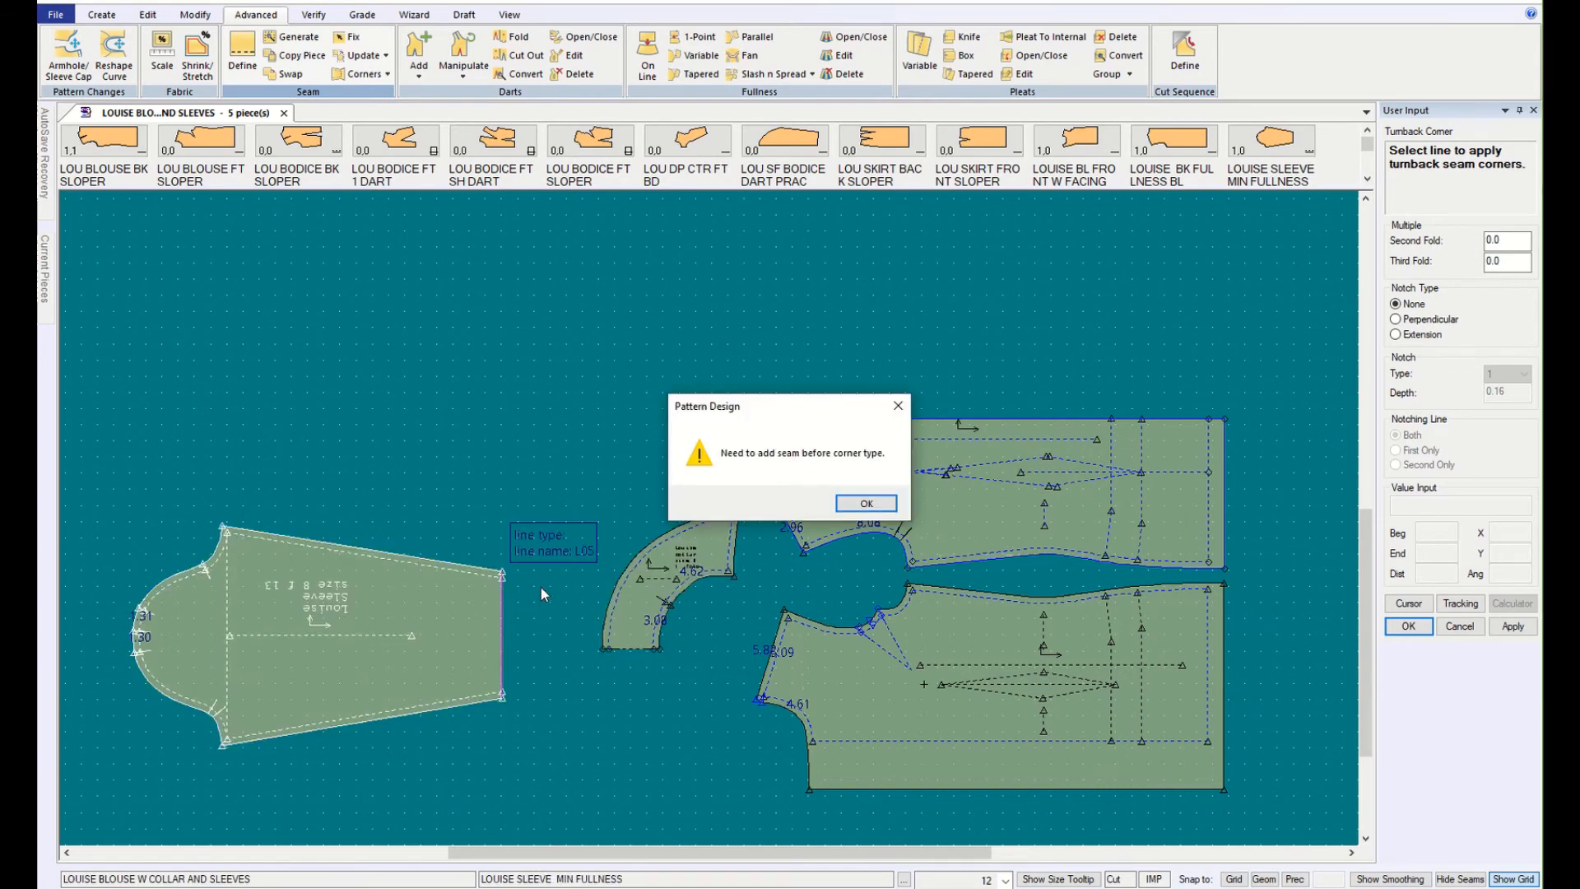
click(865, 504)
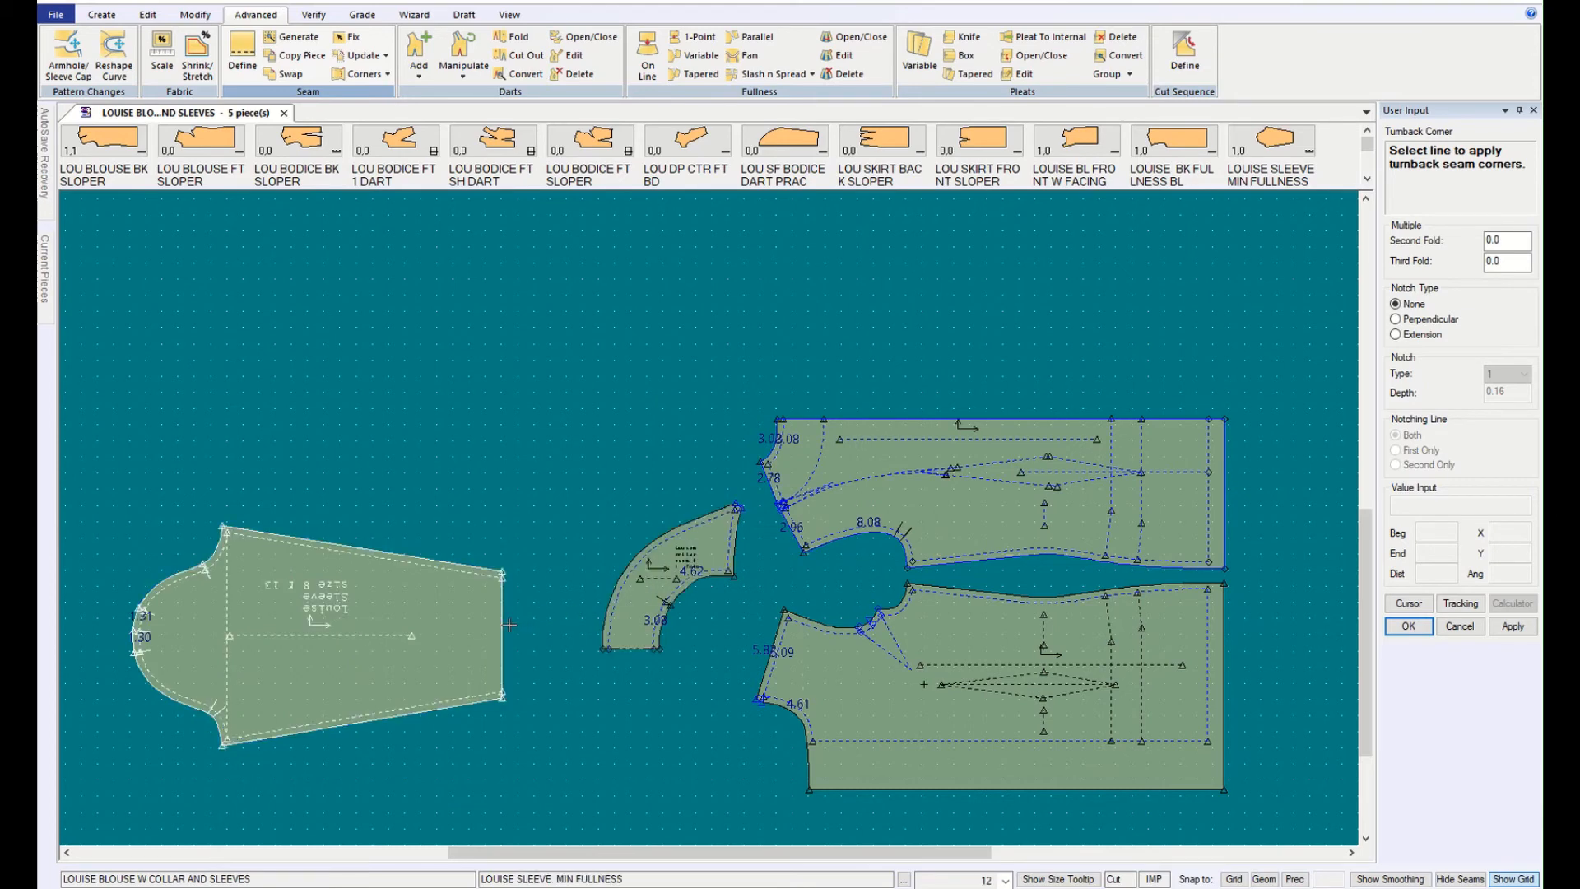
Step: Try to define a 1-inch even seam allowance on the sleeve's hem line from its cut-line outline
click(244, 60)
click(404, 564)
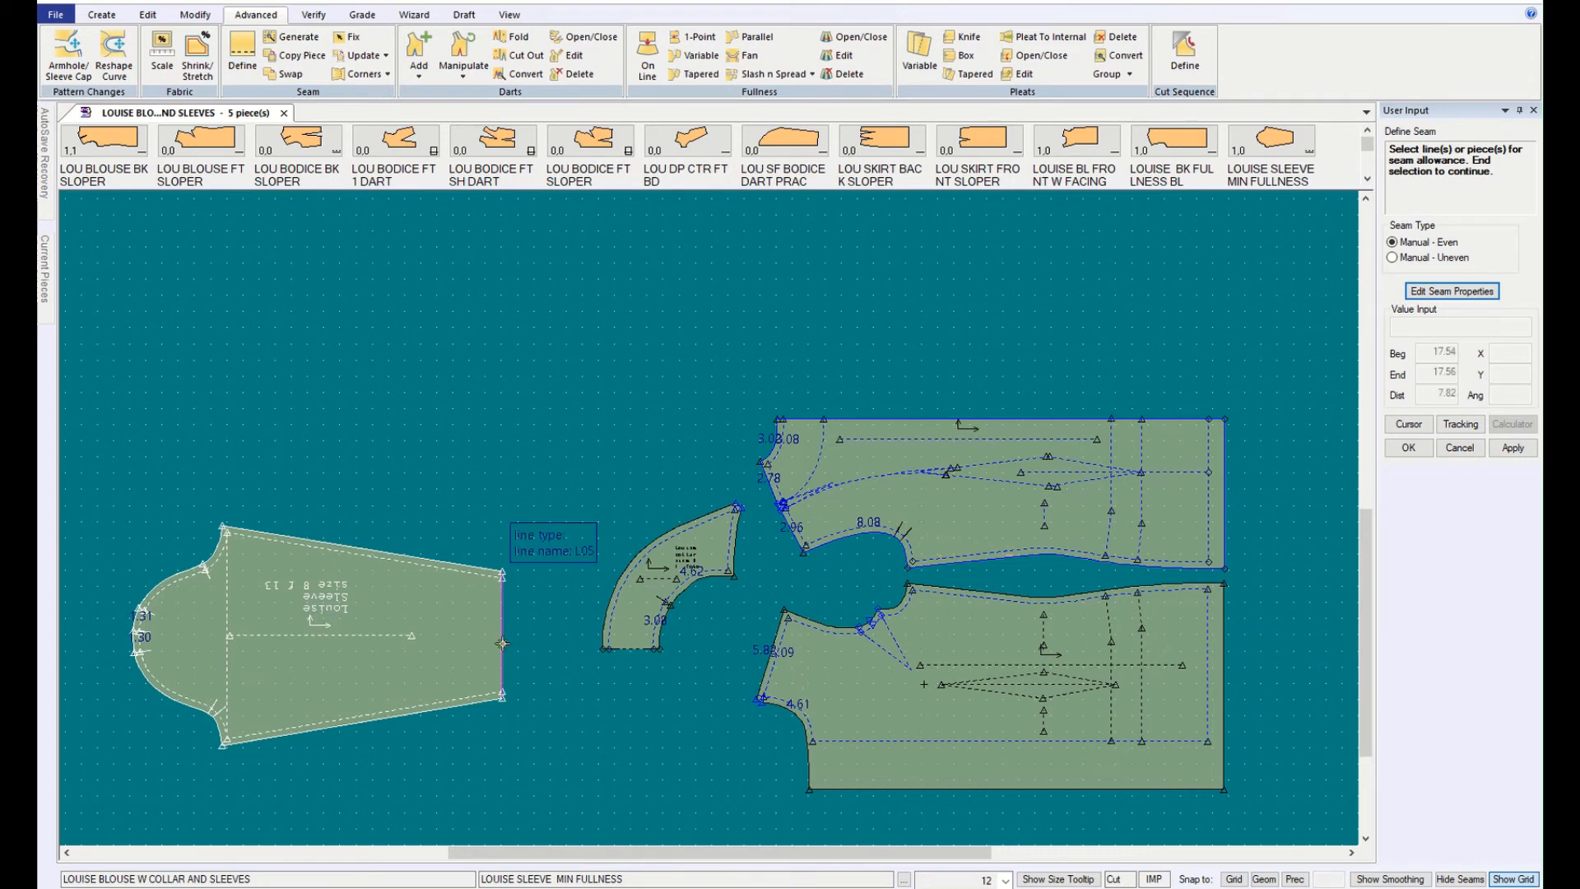
right_click(499, 500)
click(500, 508)
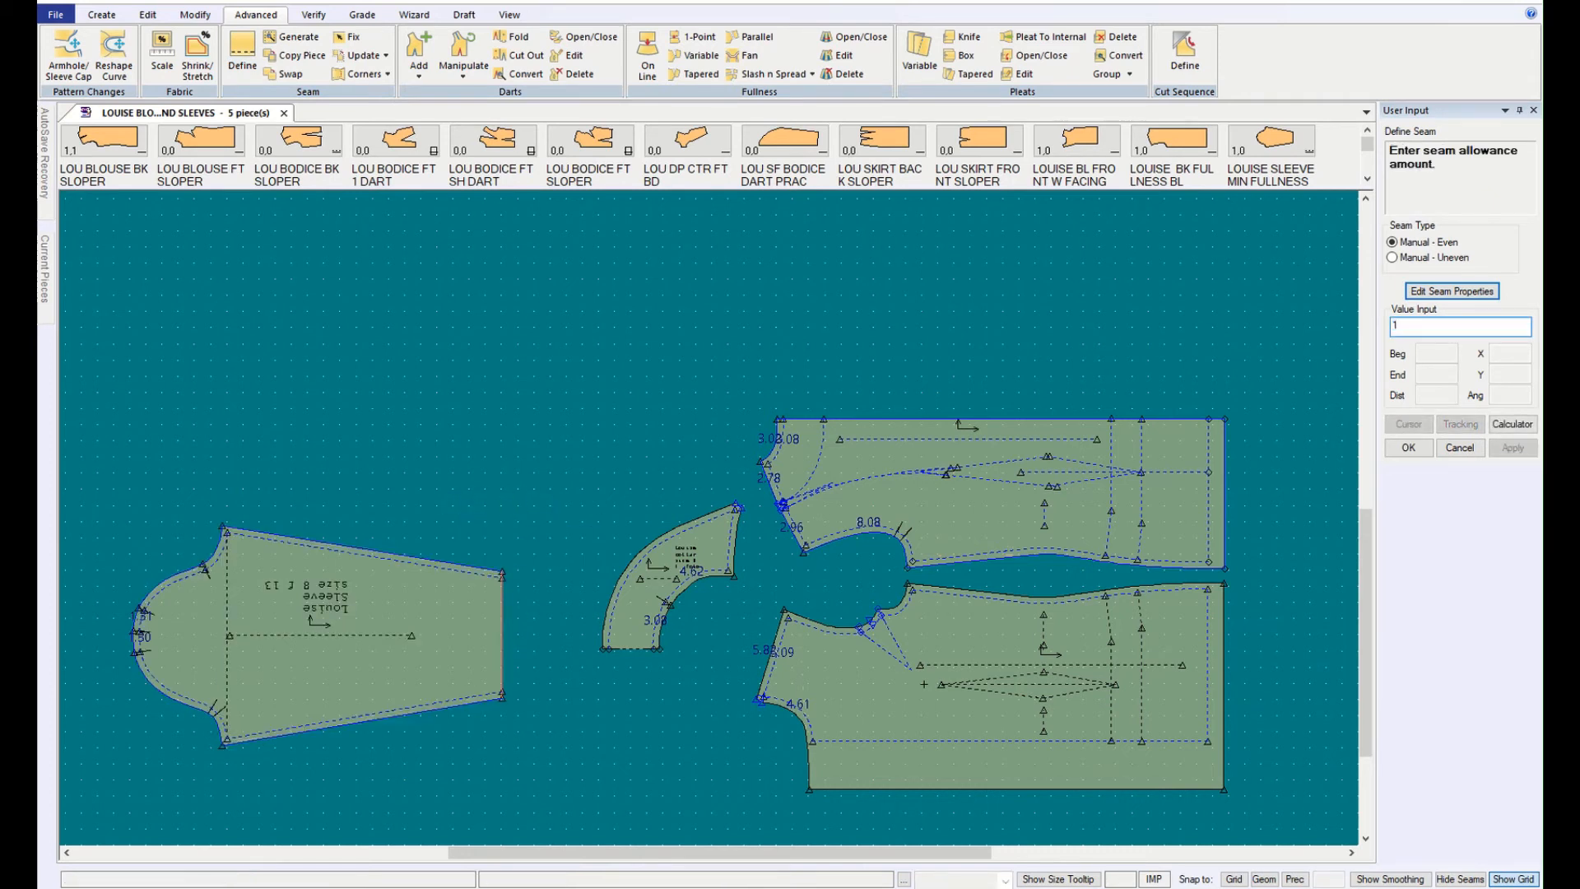
text(1)
click(1409, 447)
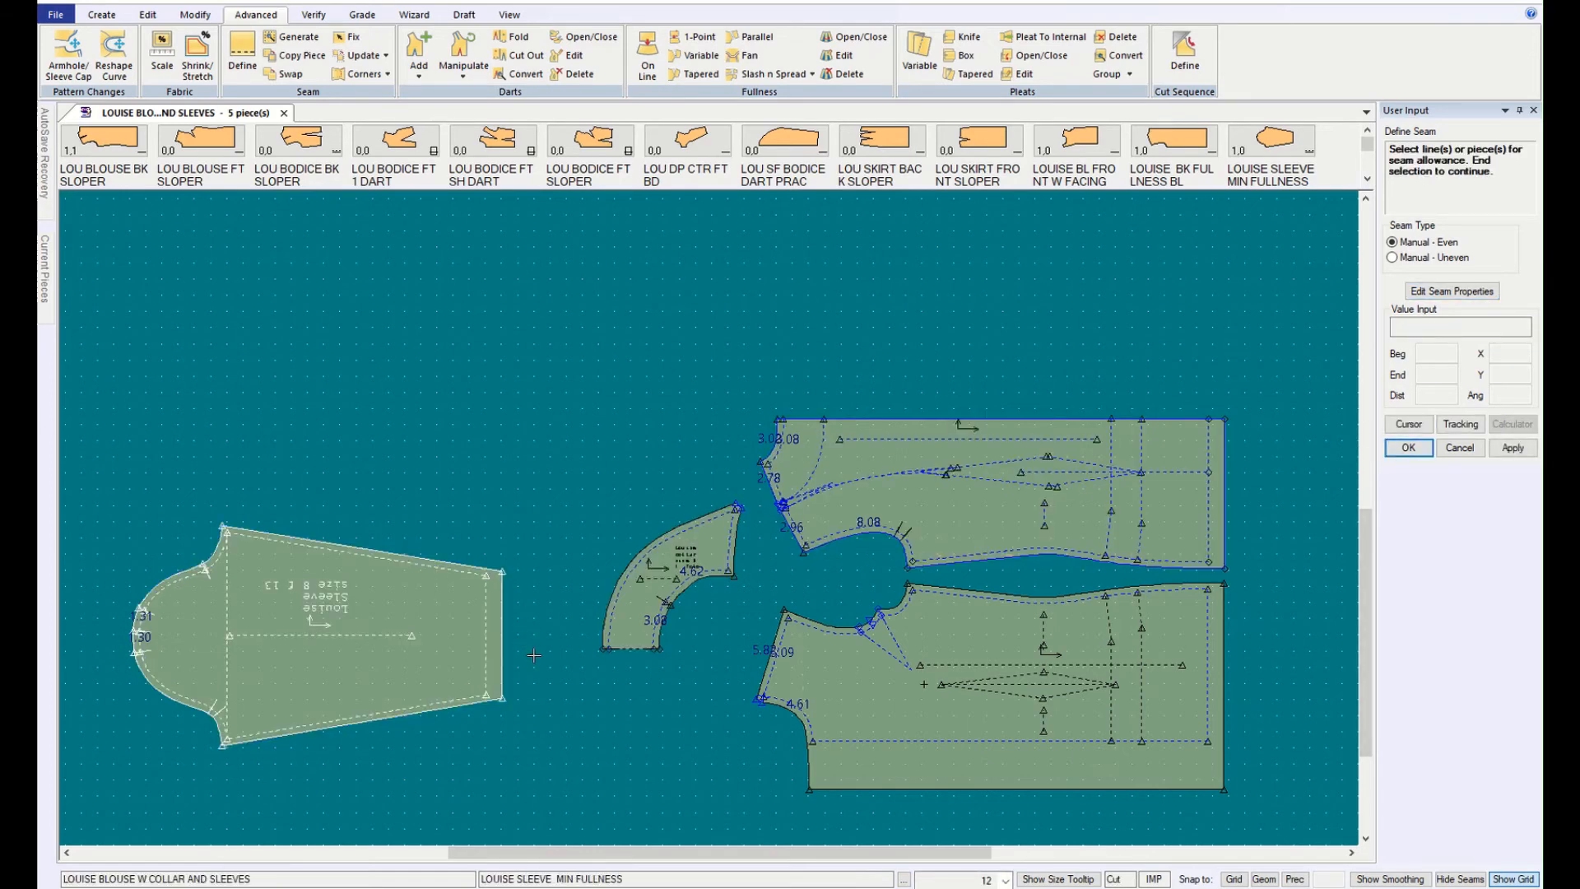
click(1409, 447)
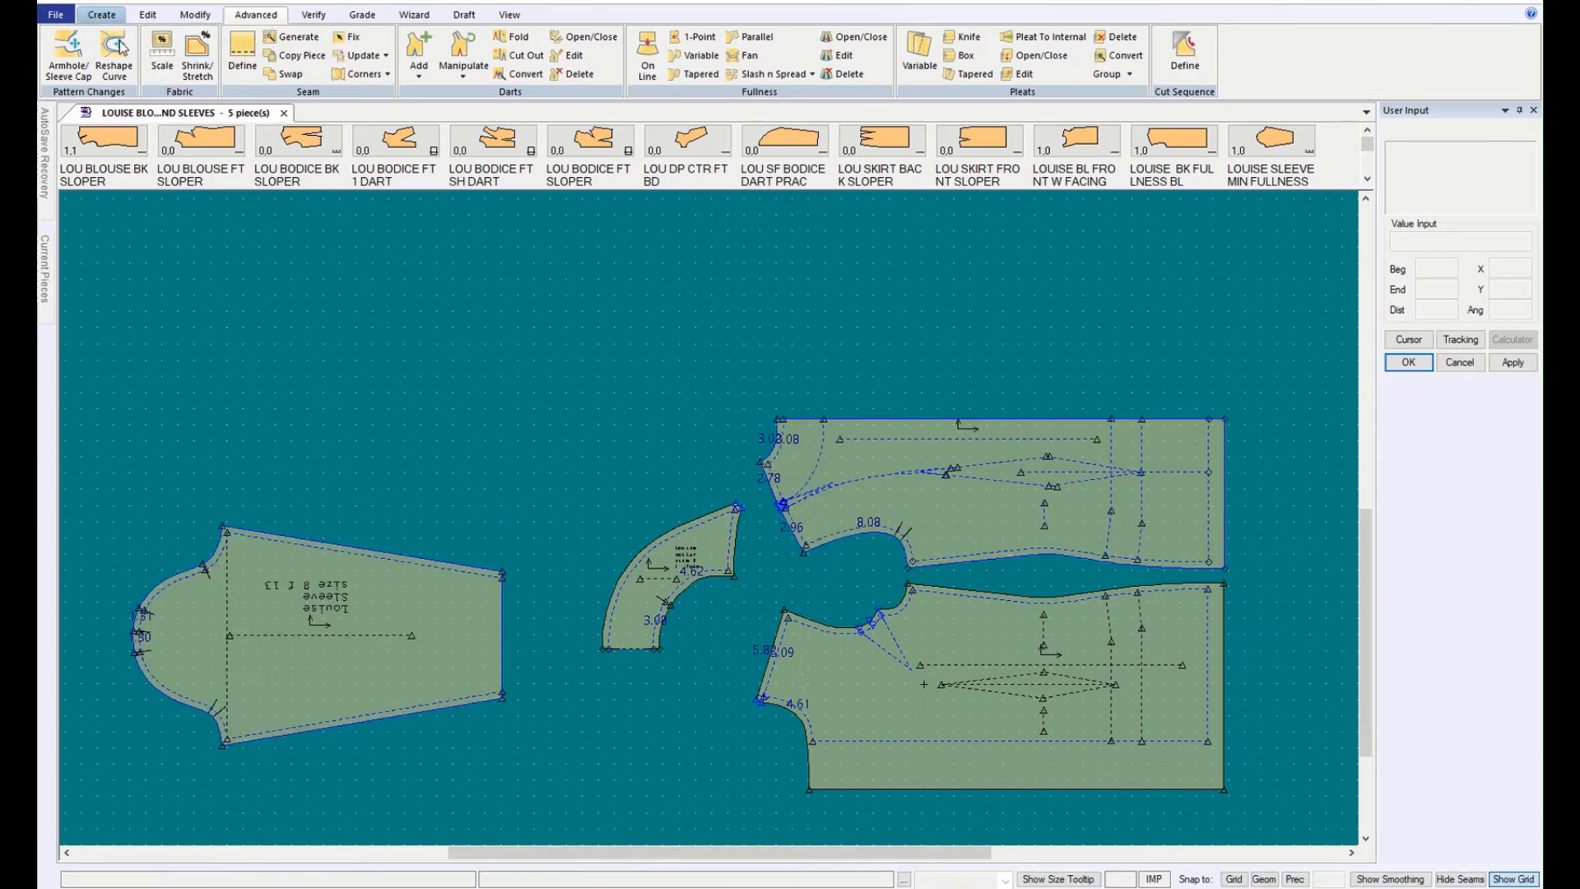
Step: Swap the sleeve to its sew line, removing digitized corners and ignoring grade rules
click(283, 74)
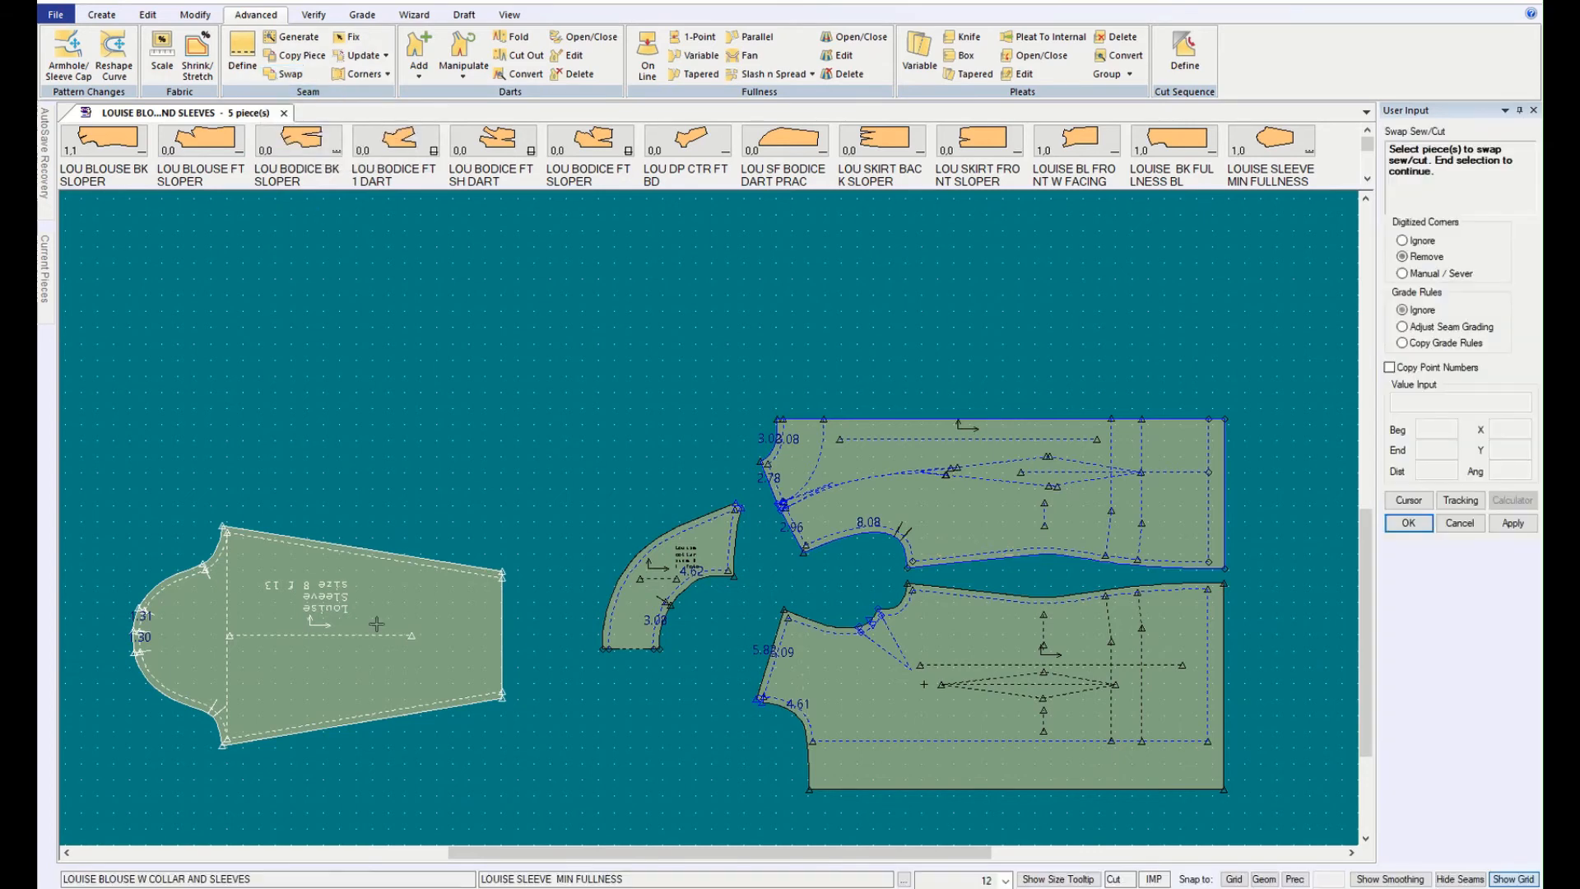
click(369, 659)
right_click(397, 483)
click(398, 483)
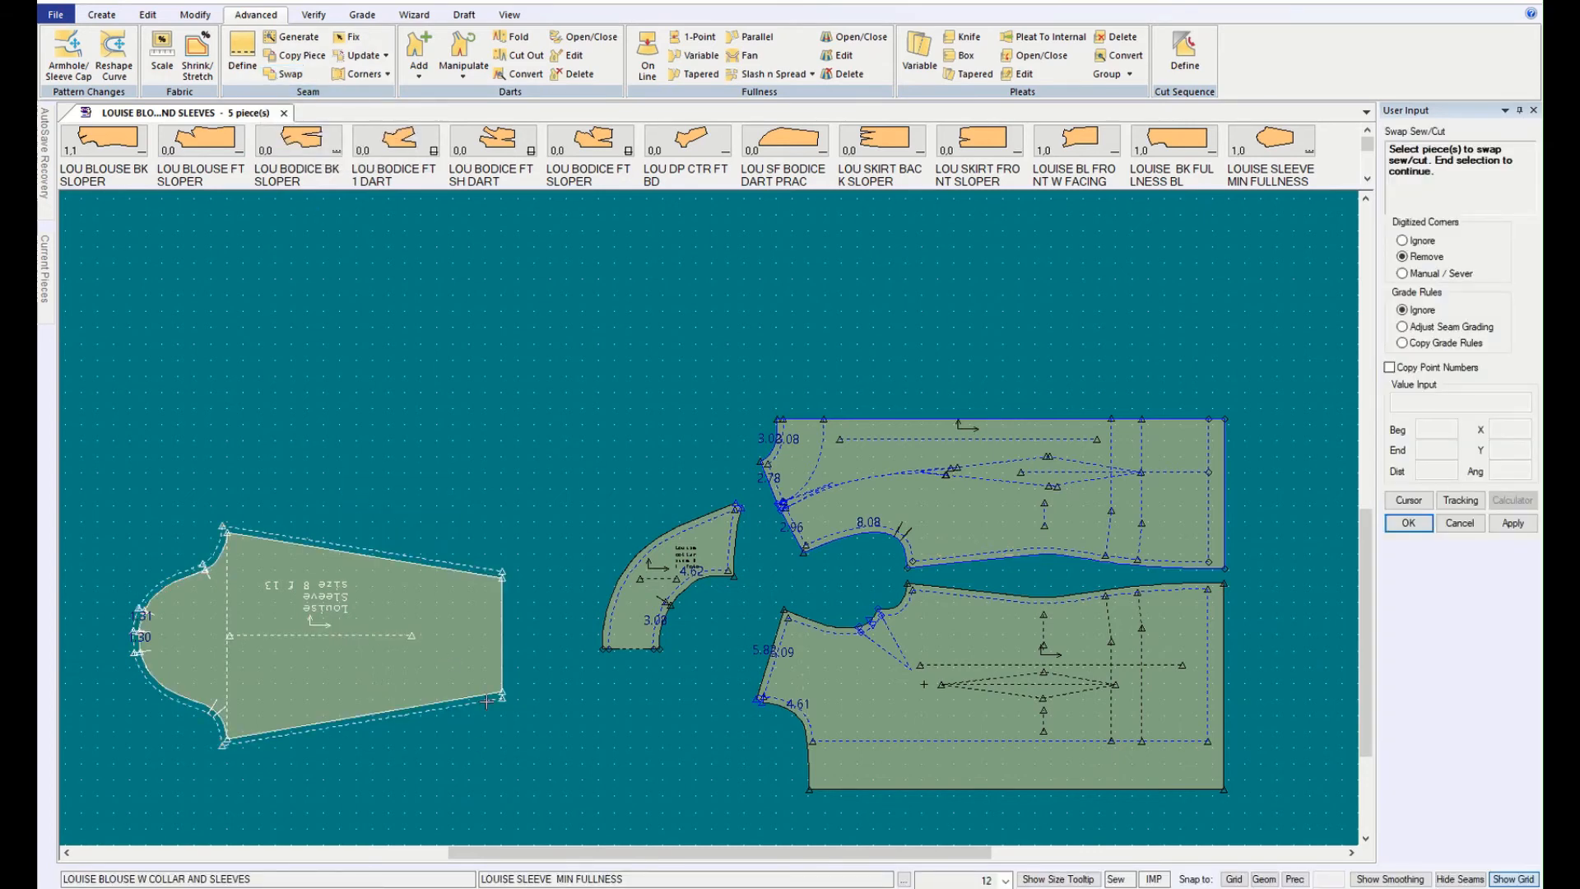
Step: Define a 1-inch even seam allowance on the sleeve's hem line
click(241, 56)
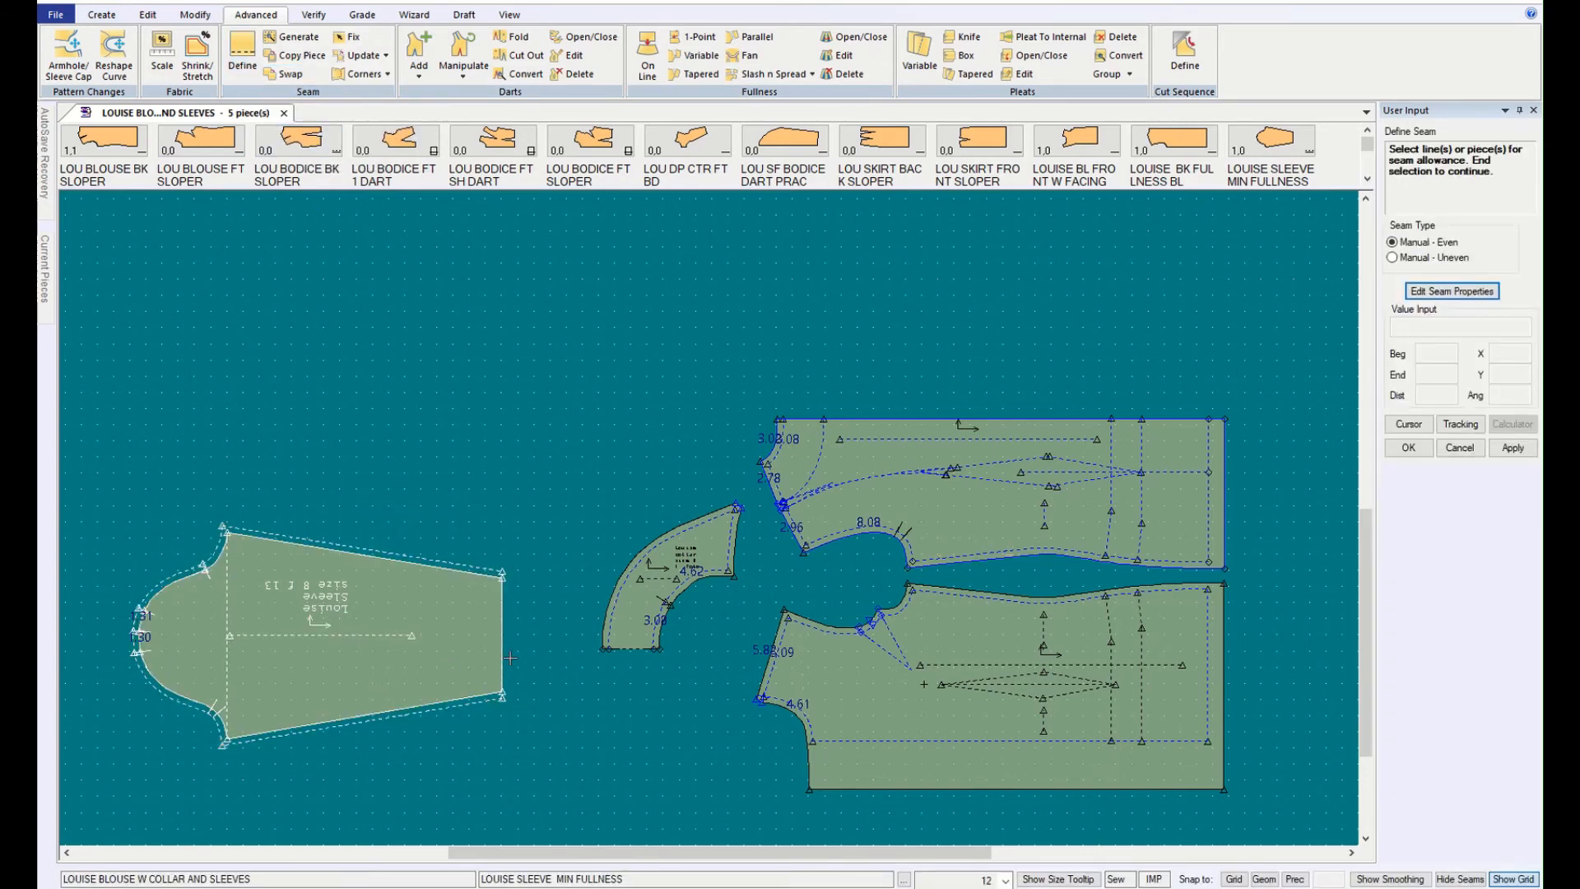
click(500, 653)
right_click(548, 481)
click(551, 482)
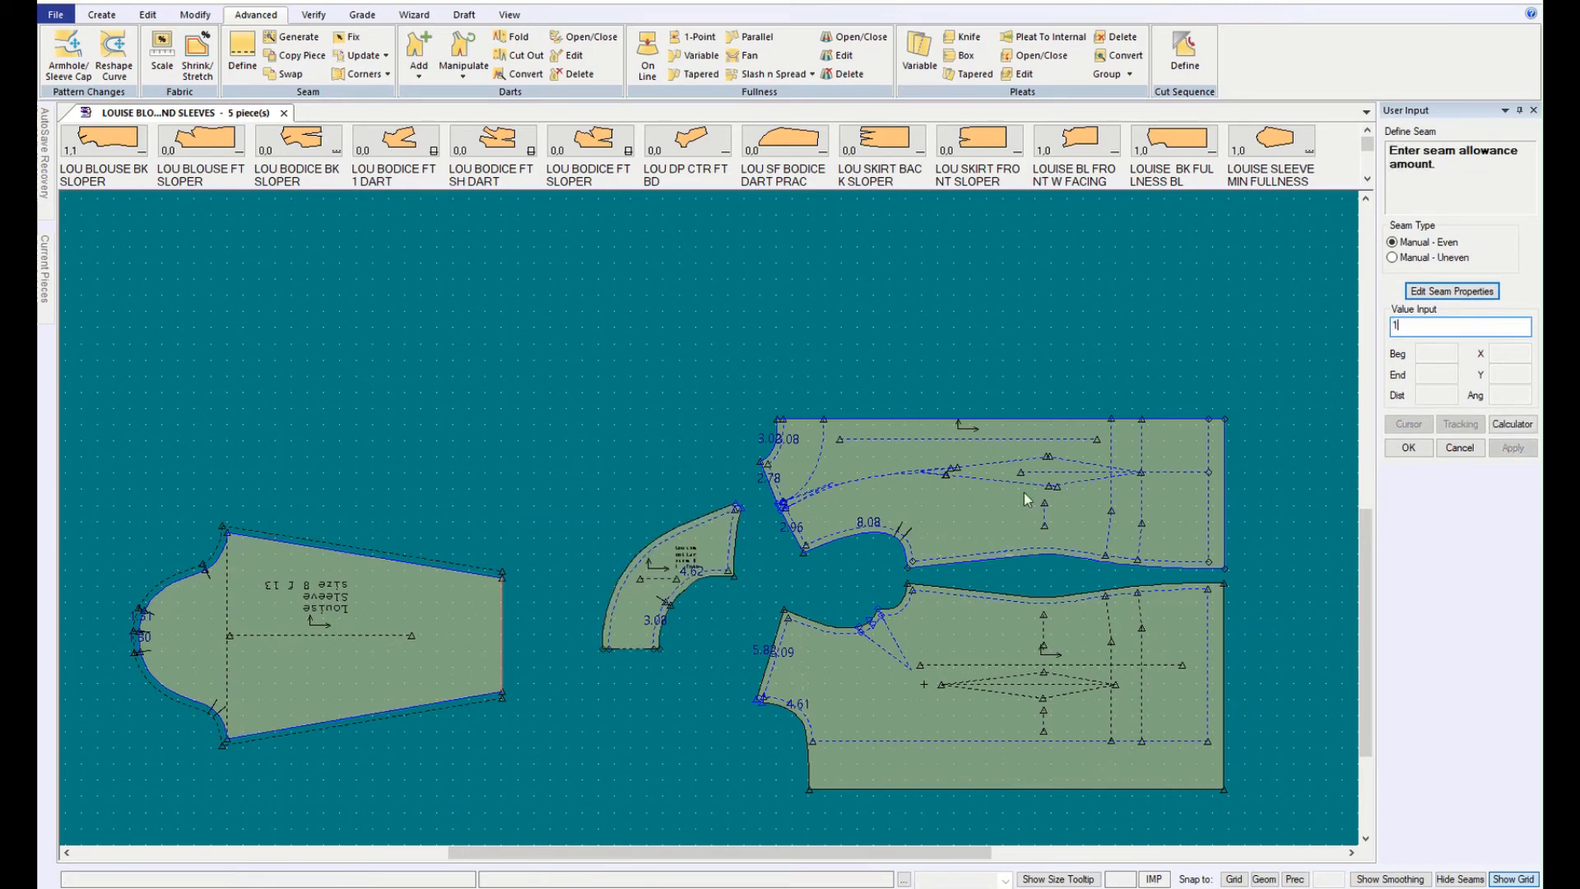
click(1407, 448)
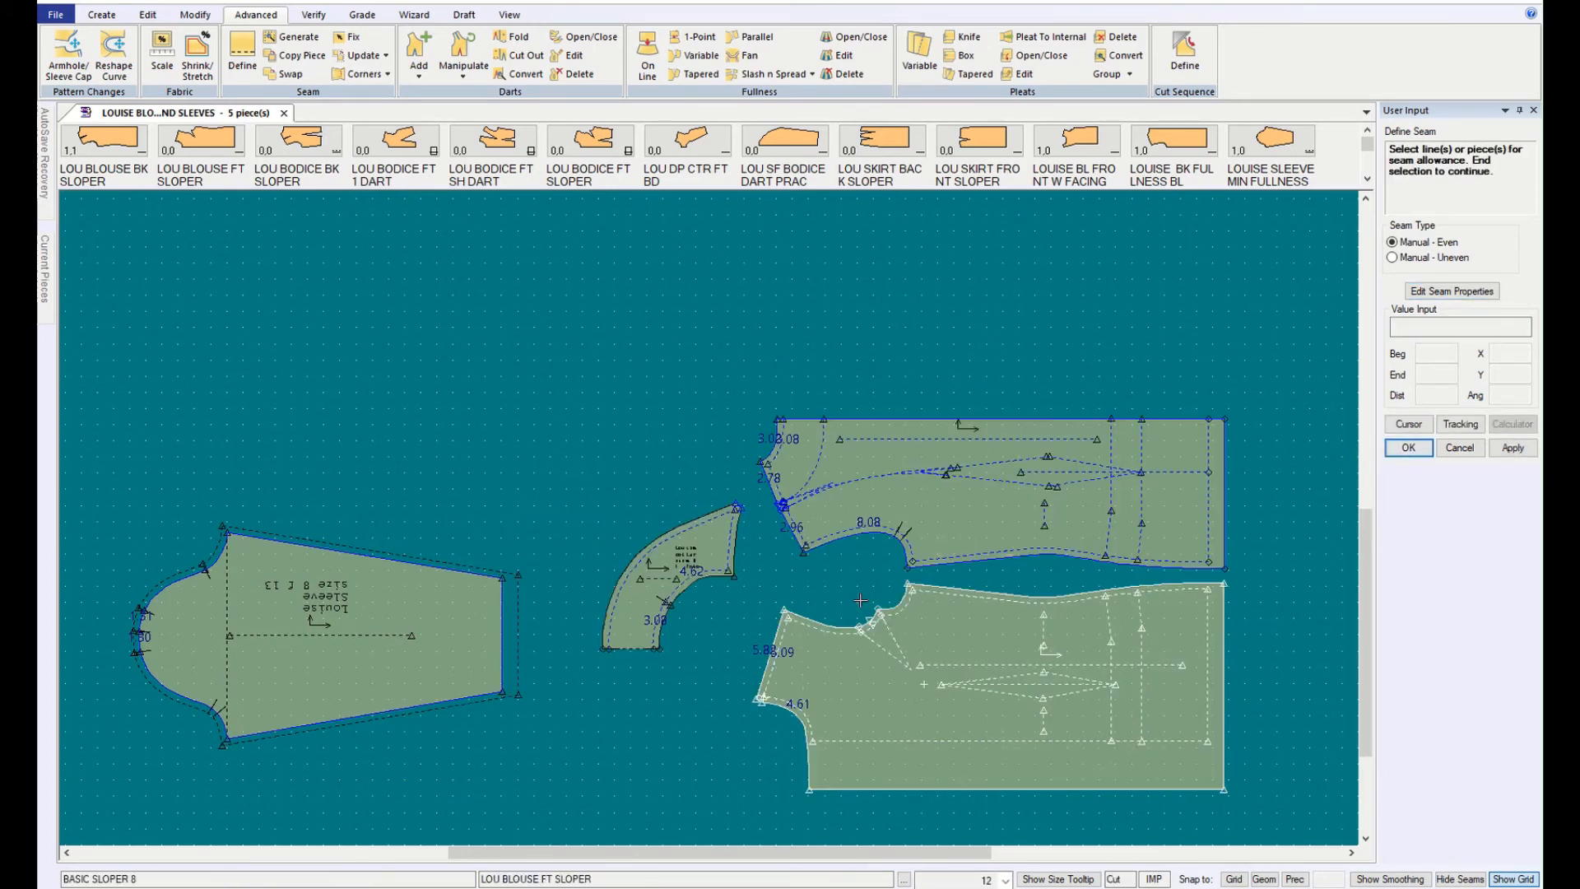
Step: Apply turnback seam corners to the sleeve's hem line, with second and third folds at 0.0 and no notches
click(377, 74)
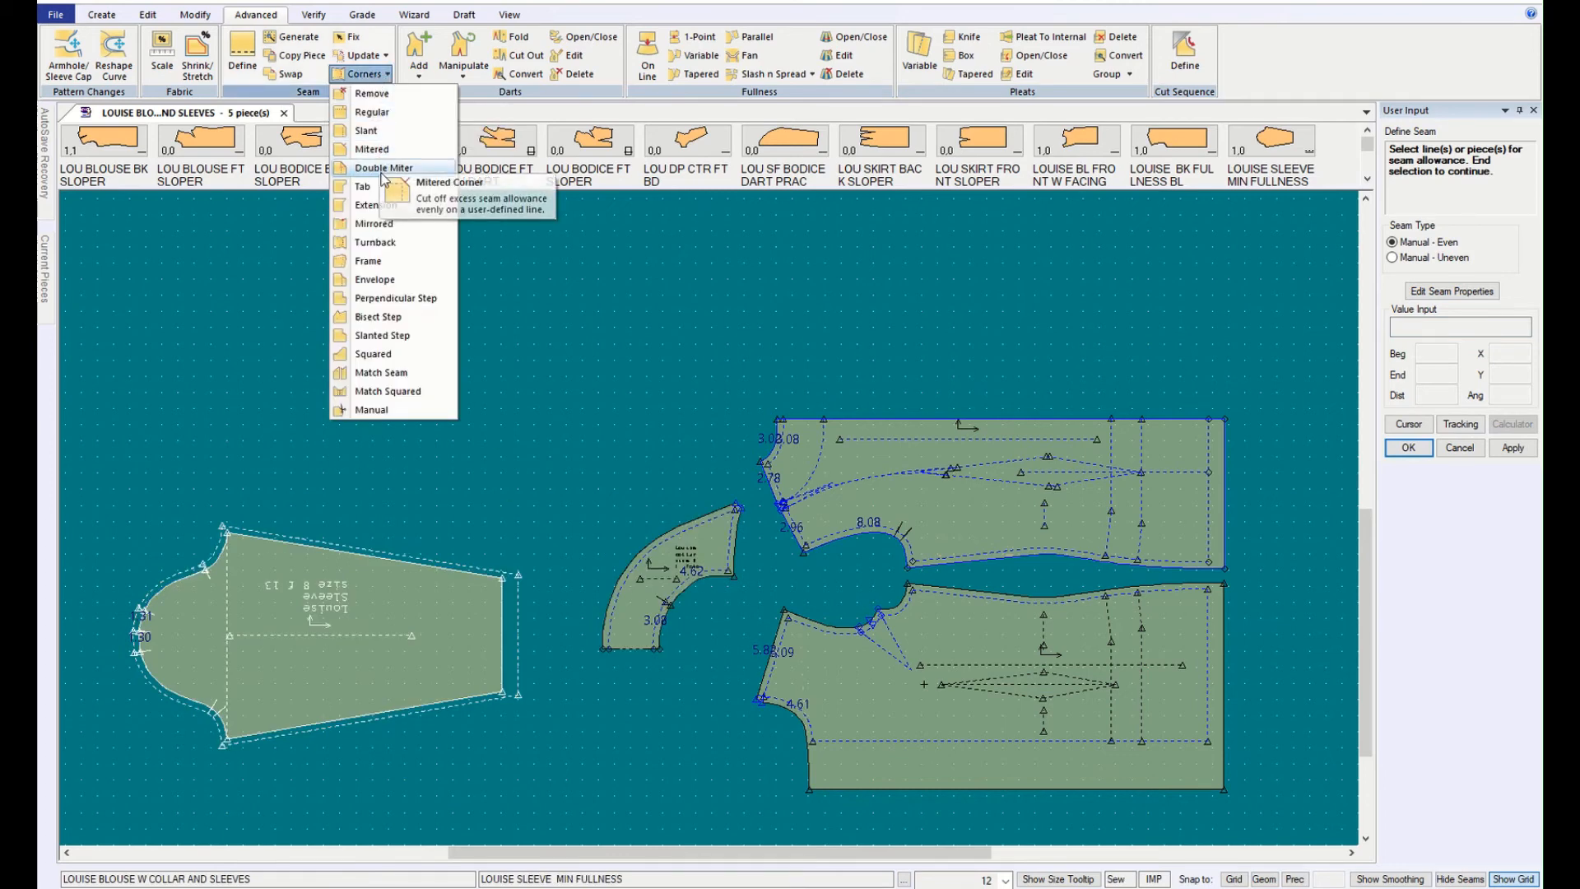
click(377, 242)
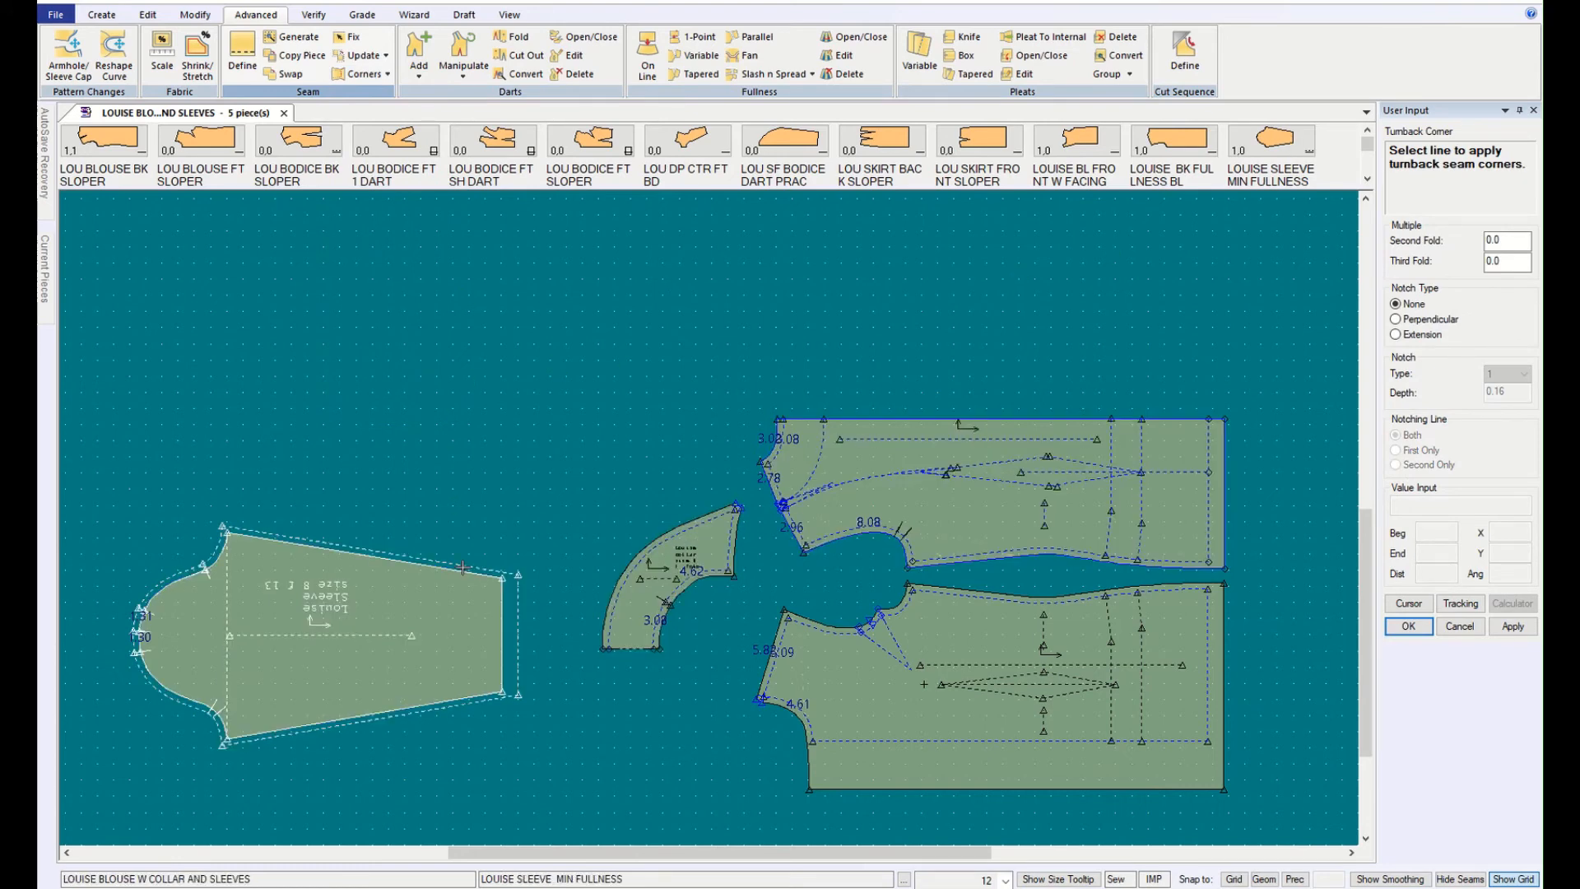
click(500, 634)
scroll(530, 631, up, 3)
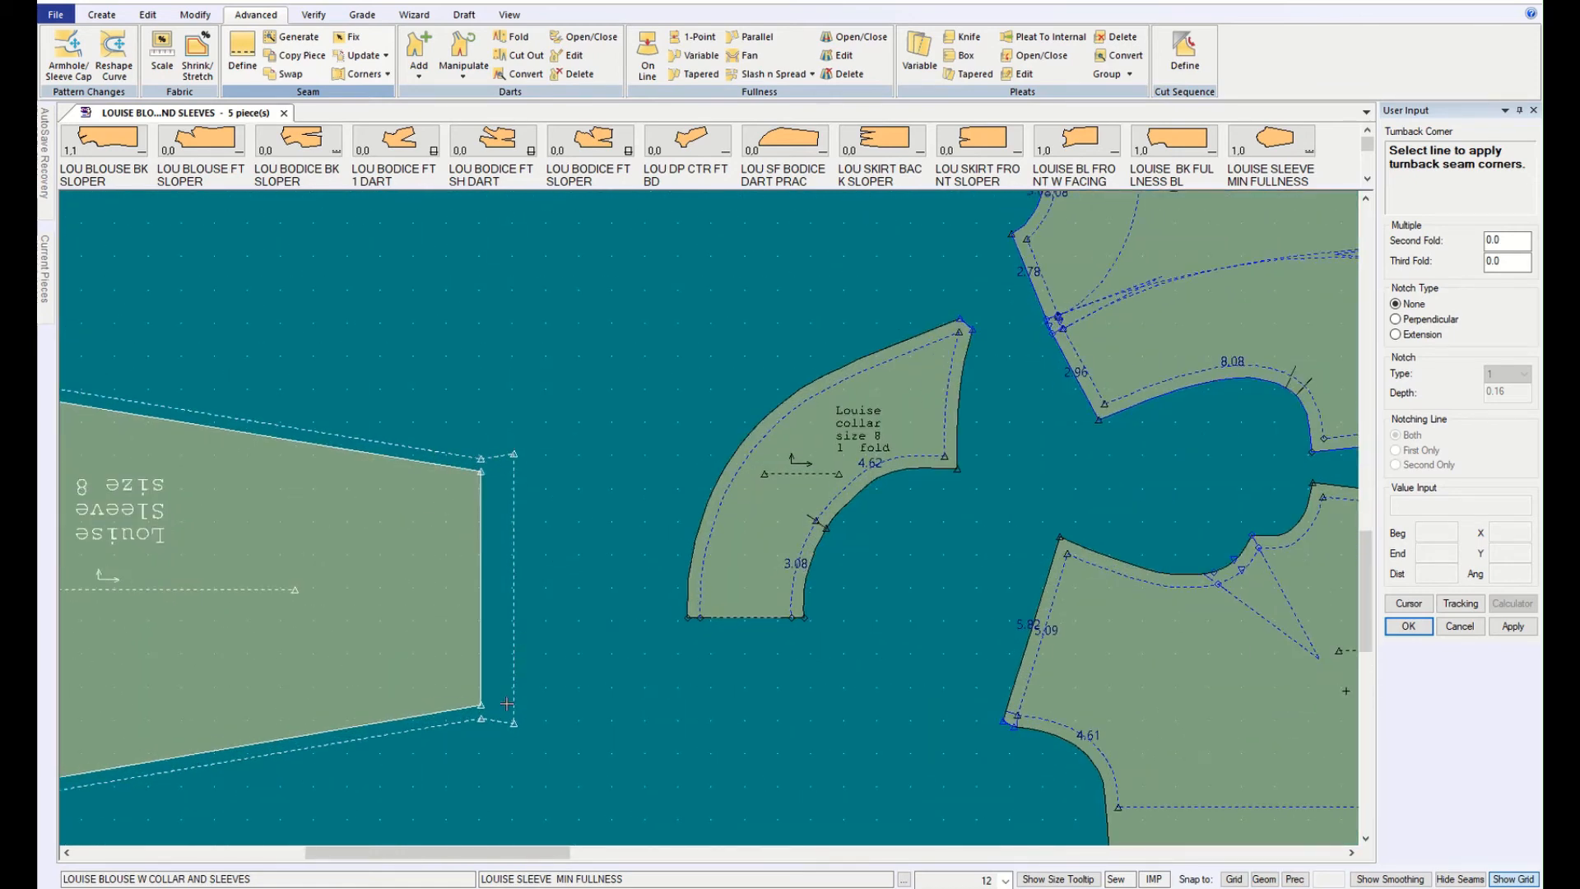
scroll(577, 746, down, 3)
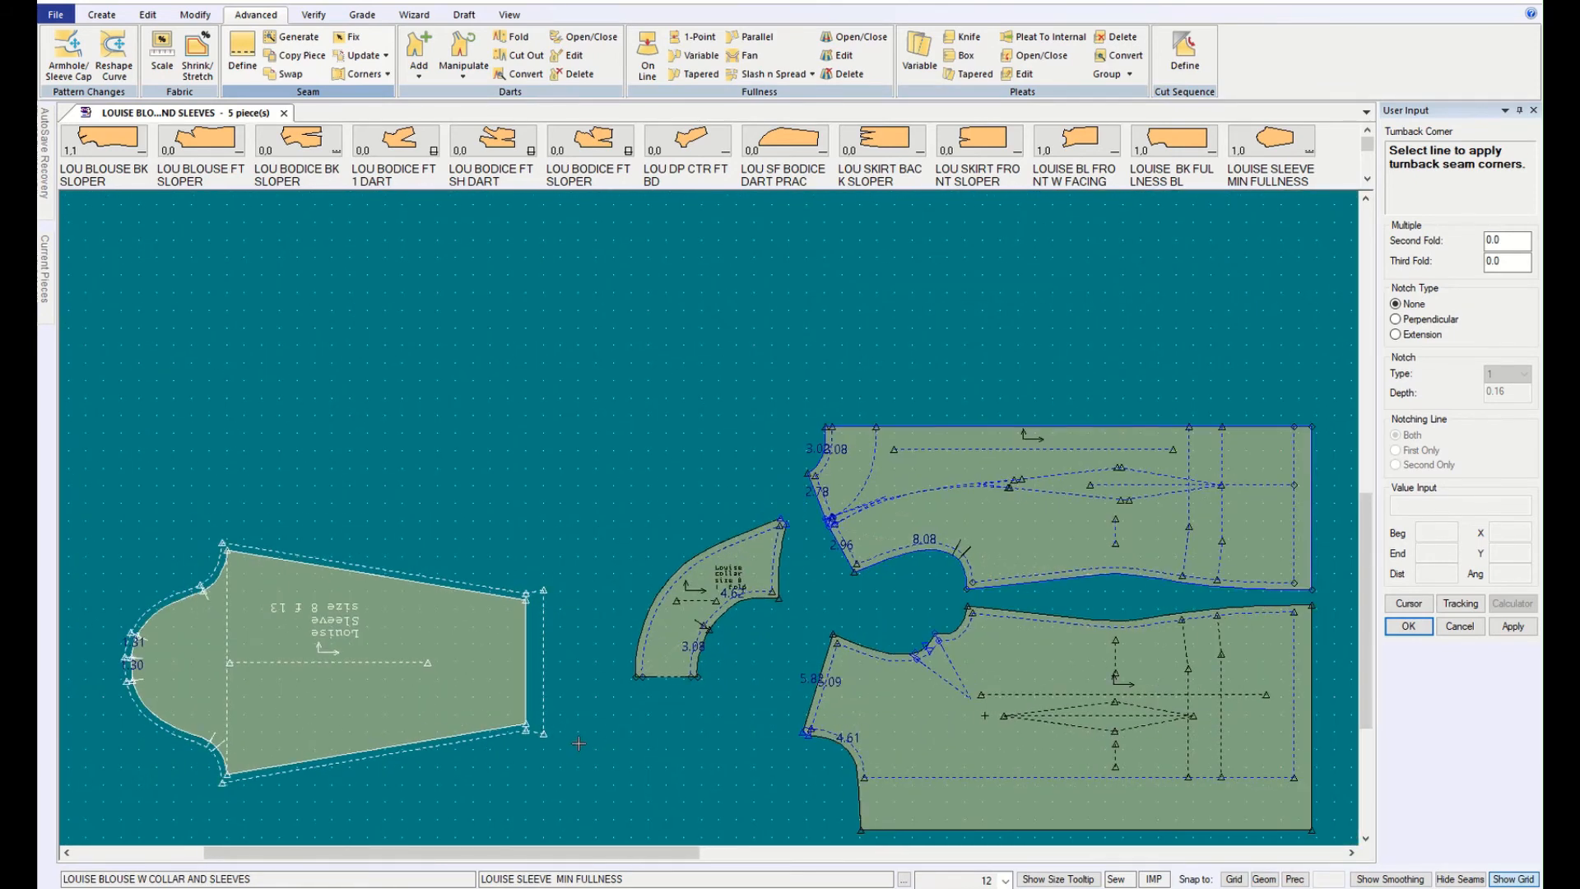
click(1409, 625)
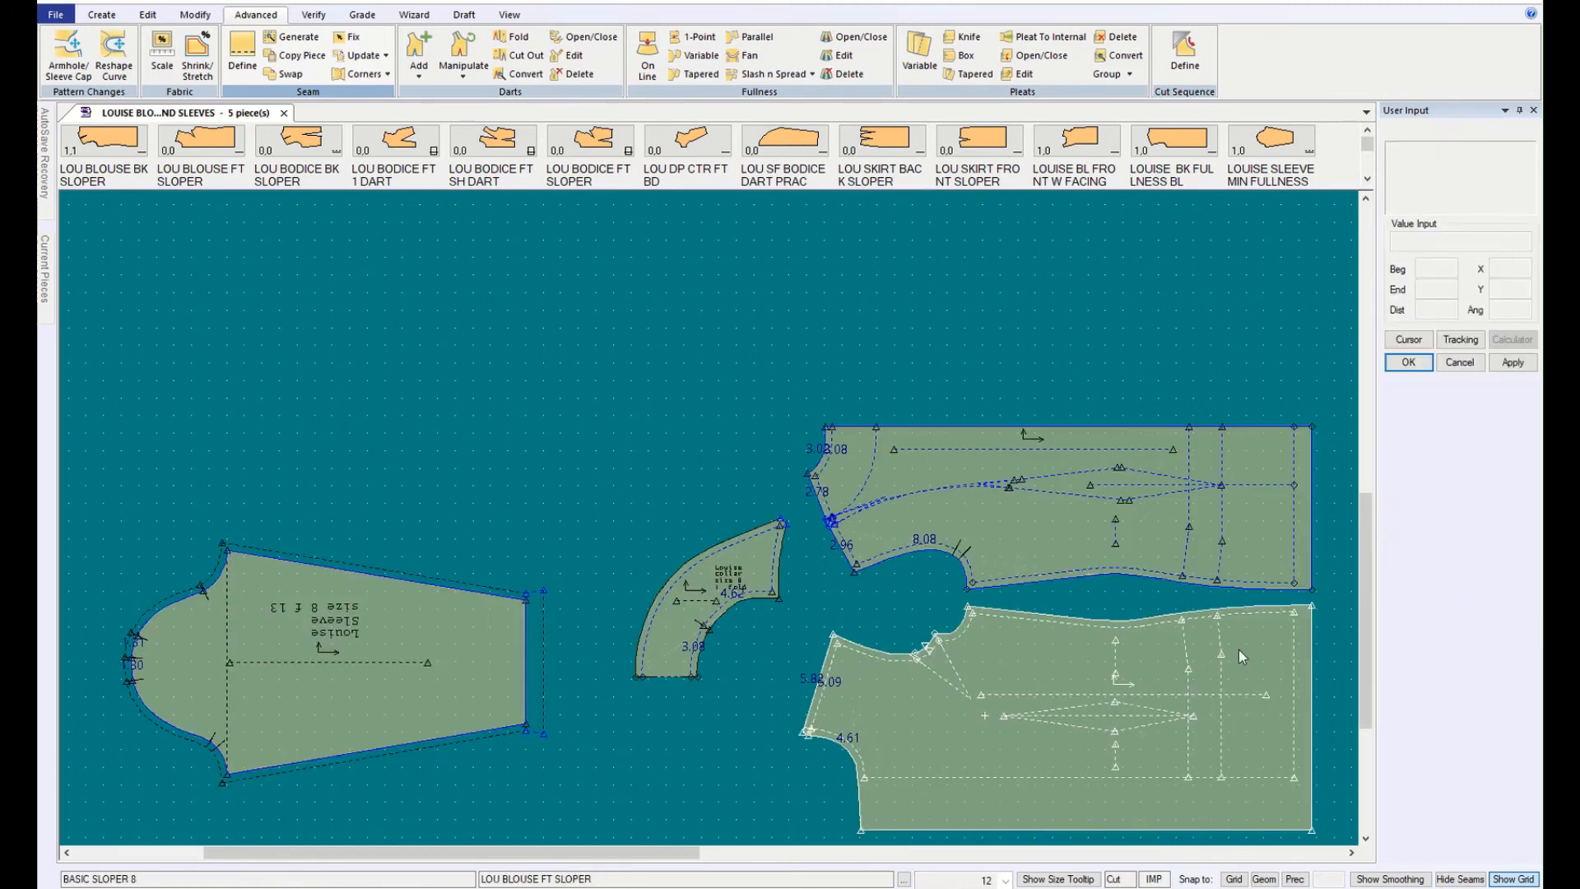
Step: Swap the sleeve back to its cut line as the outer edge
click(285, 74)
right_click(437, 446)
click(436, 448)
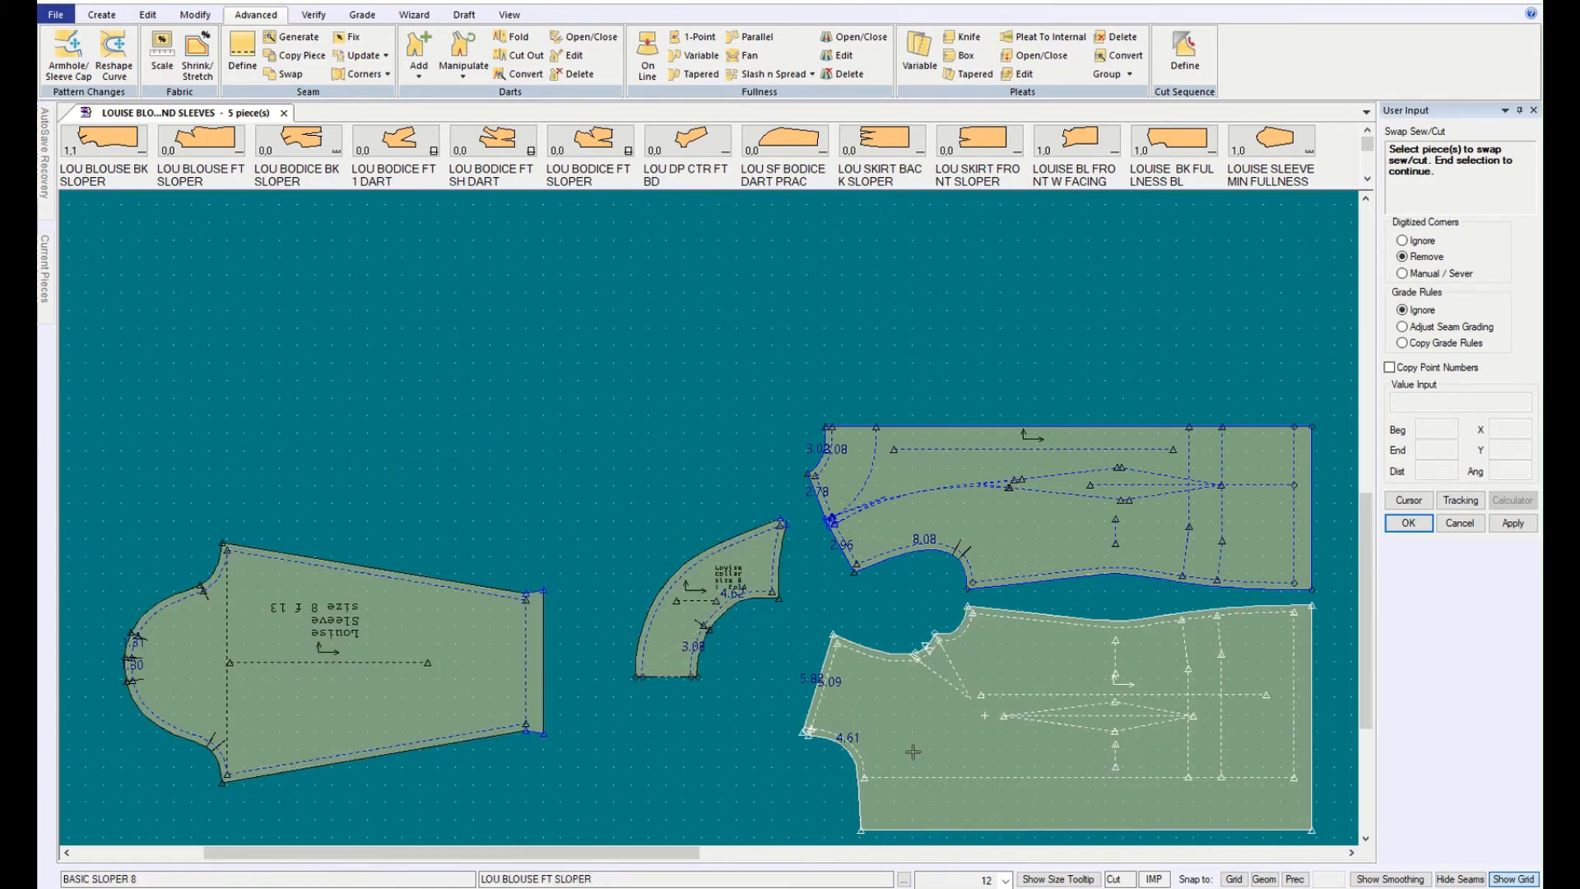
drag(666, 858, 673, 858)
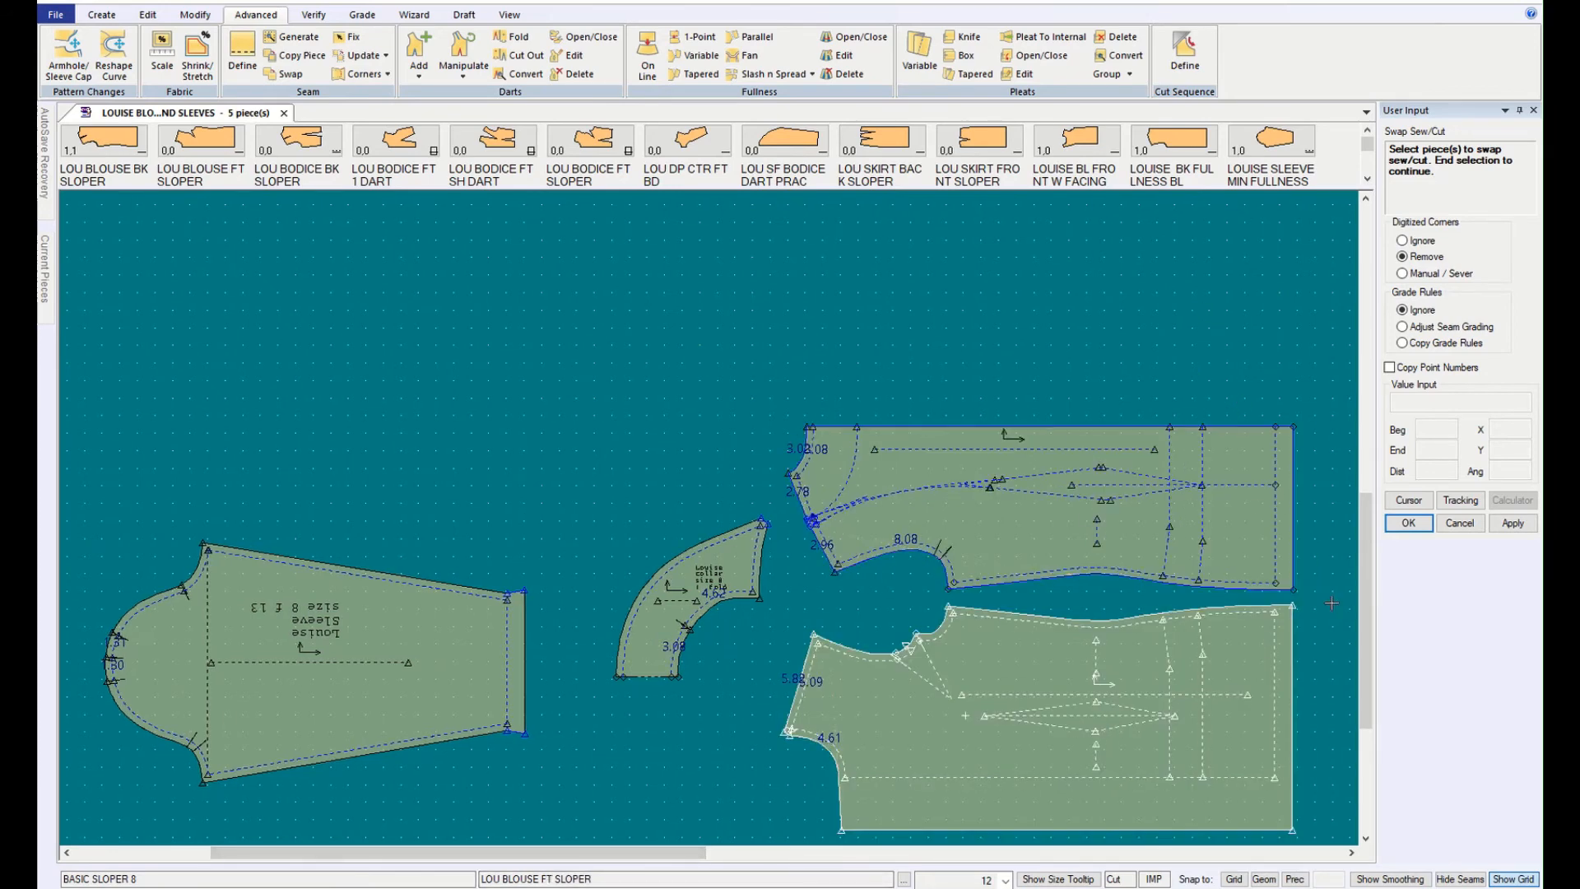
drag(1363, 586, 1363, 615)
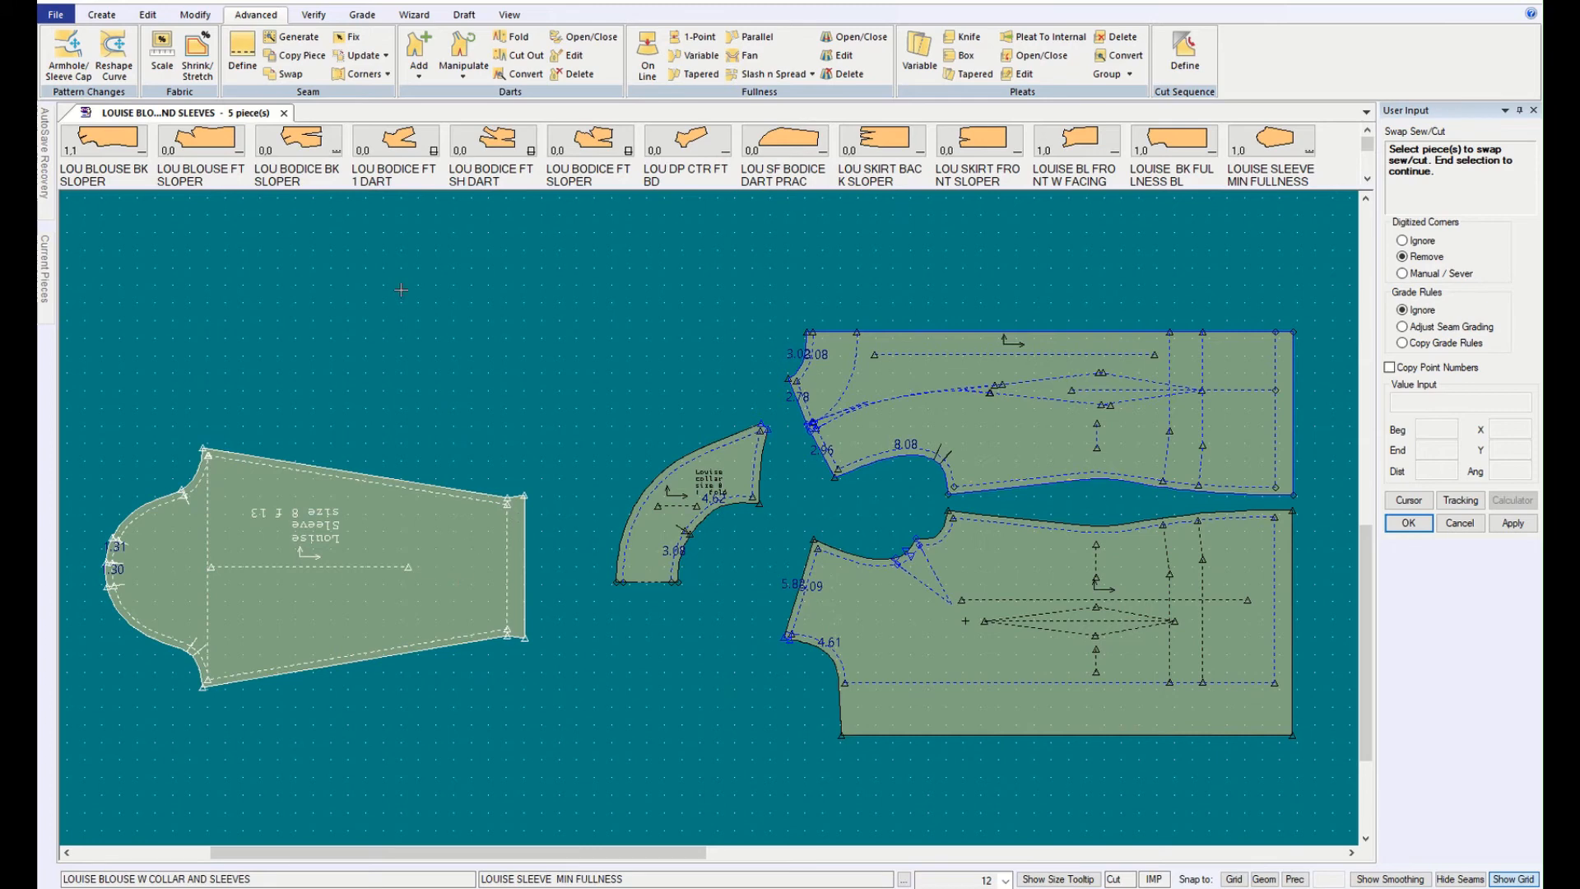
Step: Set the even seam allowance to 0 on all edges of the sleeve, collar, blouse back and blouse front
click(241, 51)
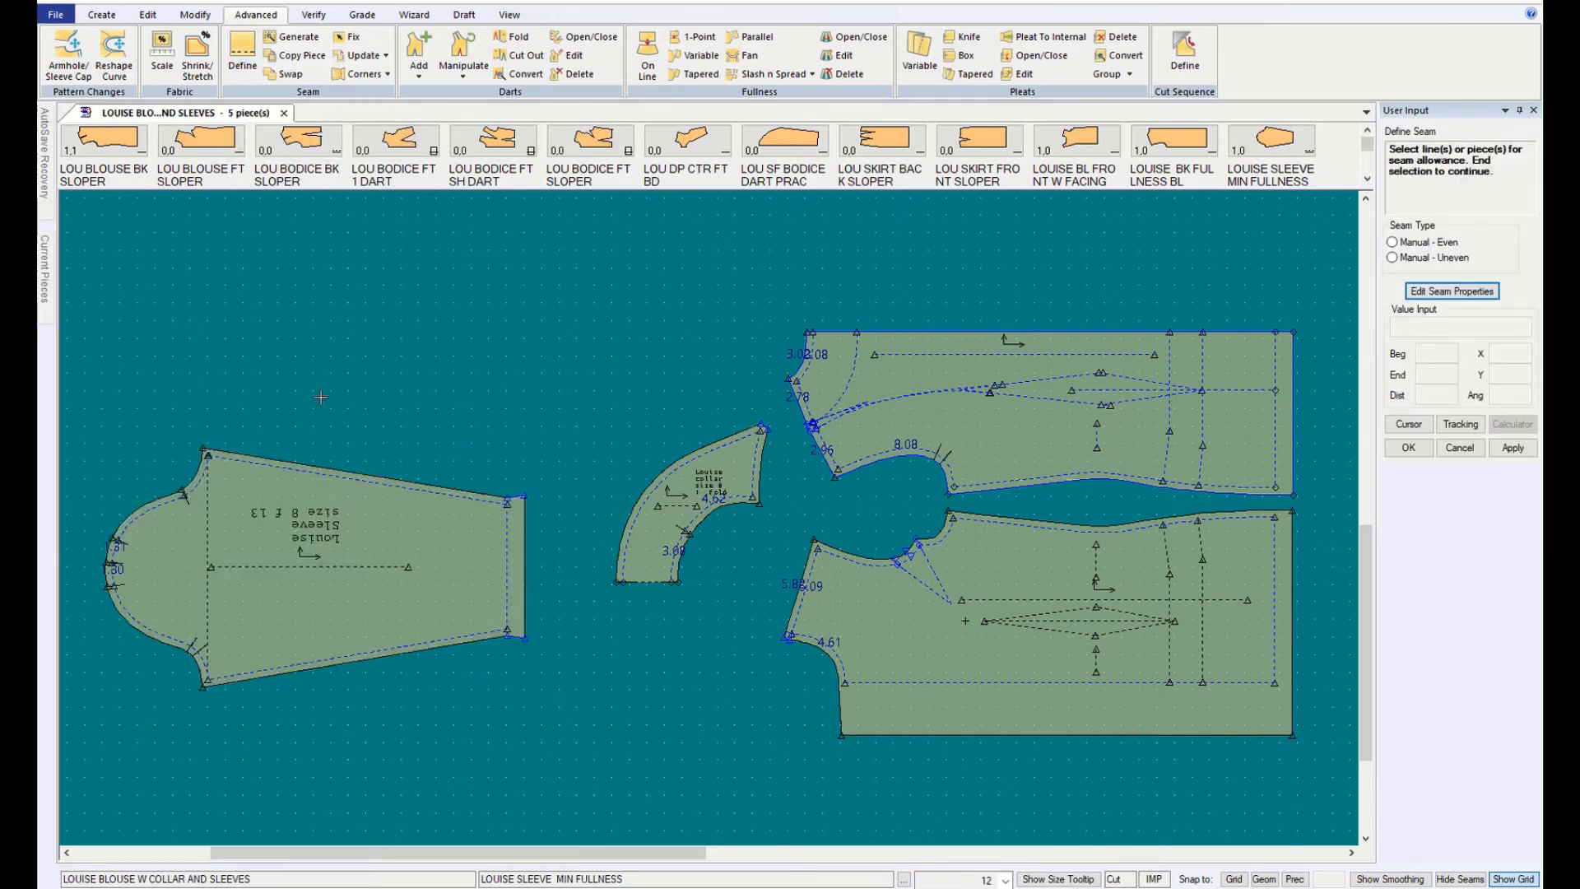
click(387, 565)
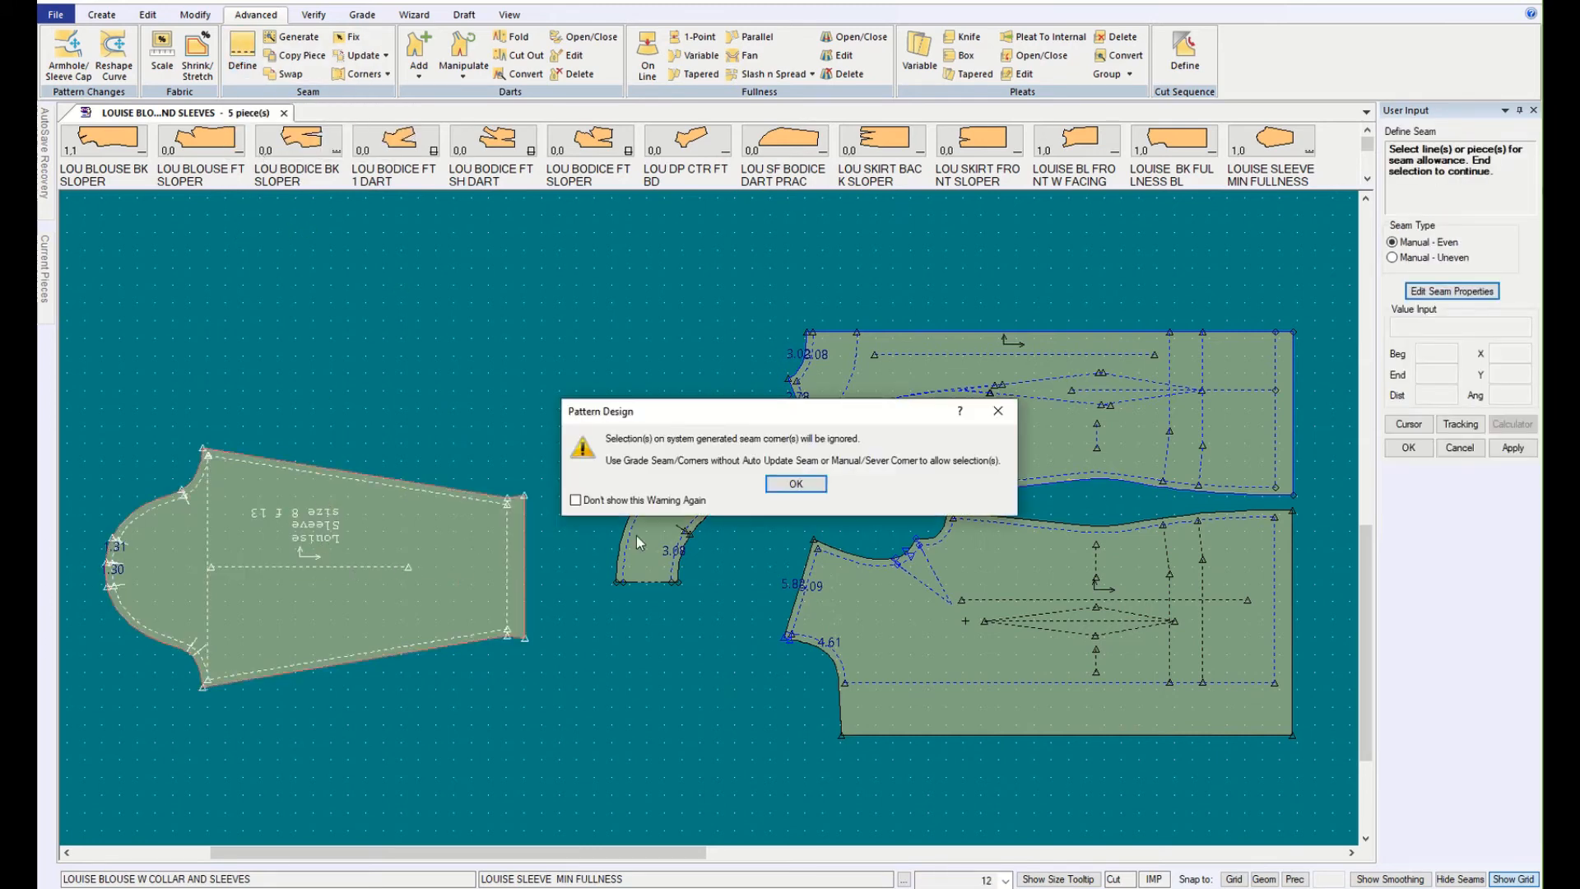
click(794, 484)
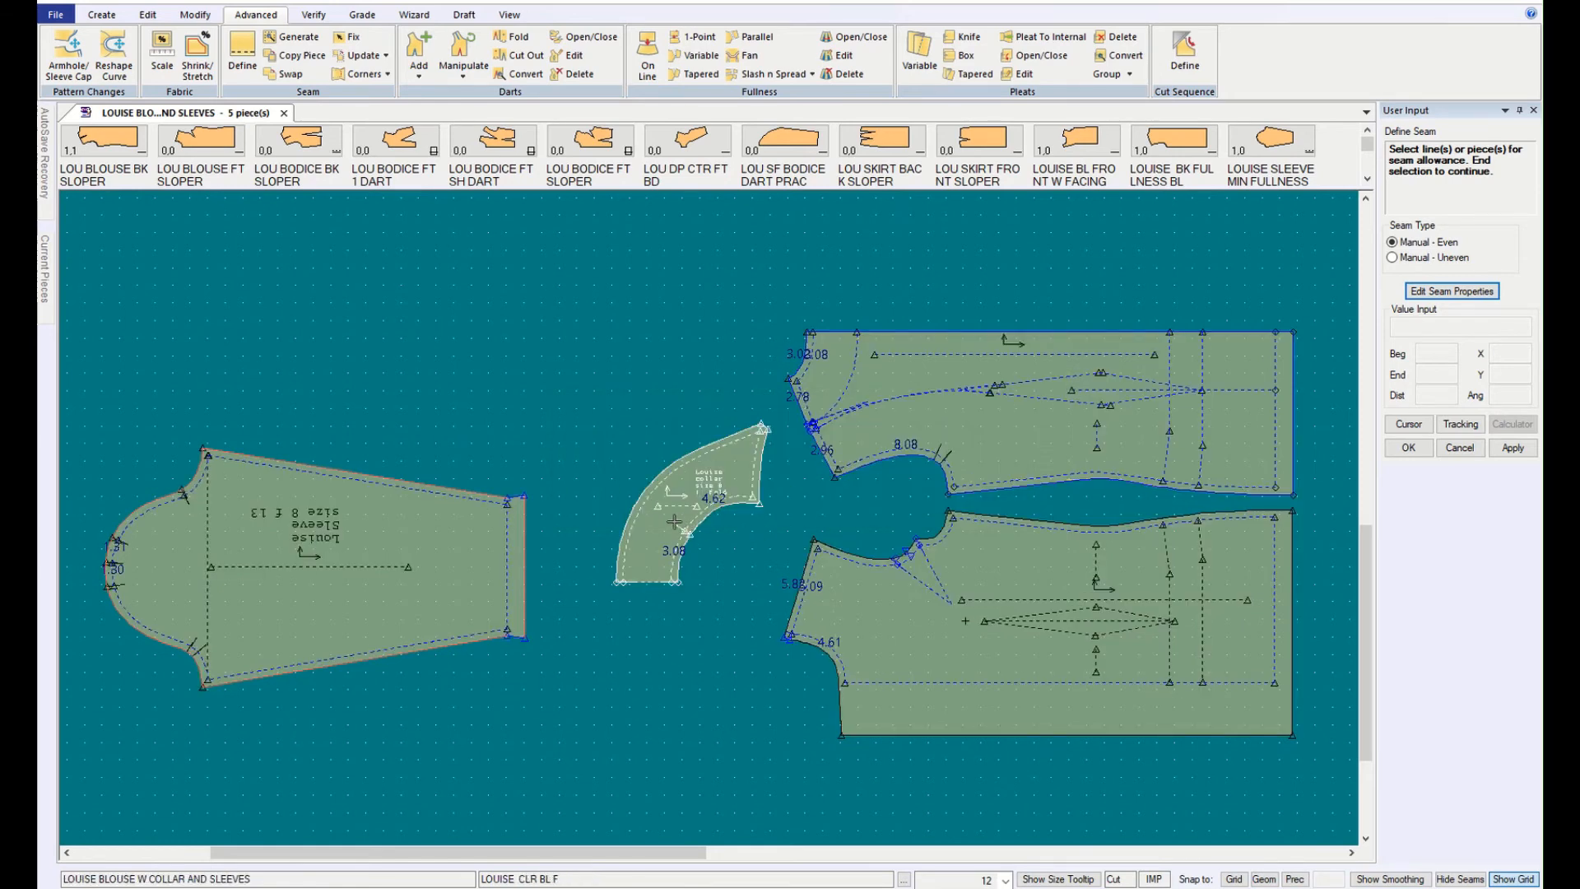
click(884, 586)
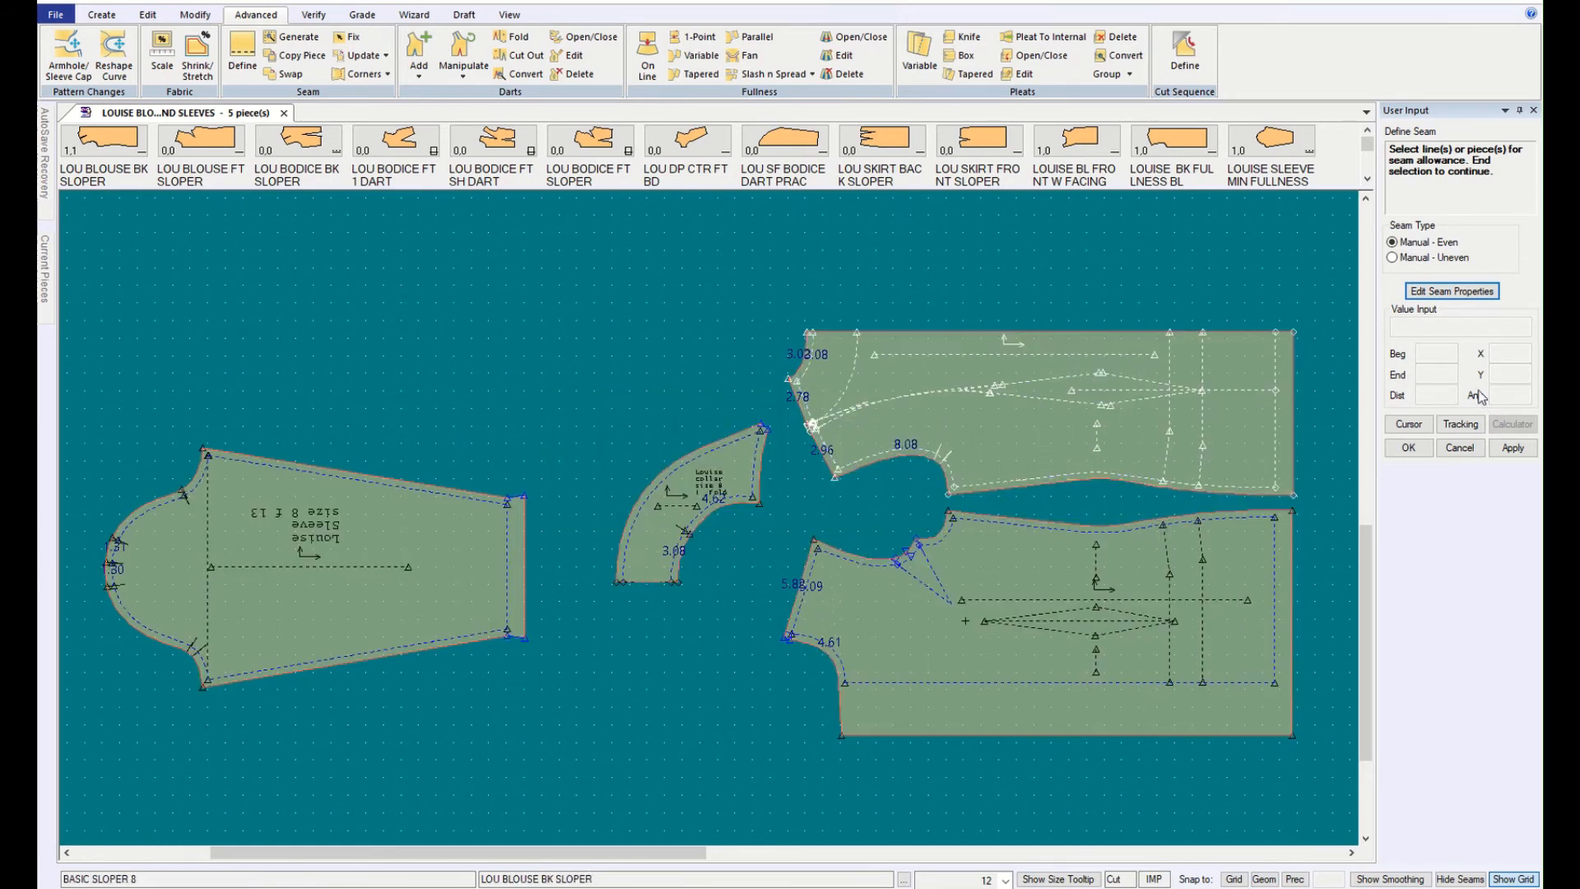
right_click(1004, 392)
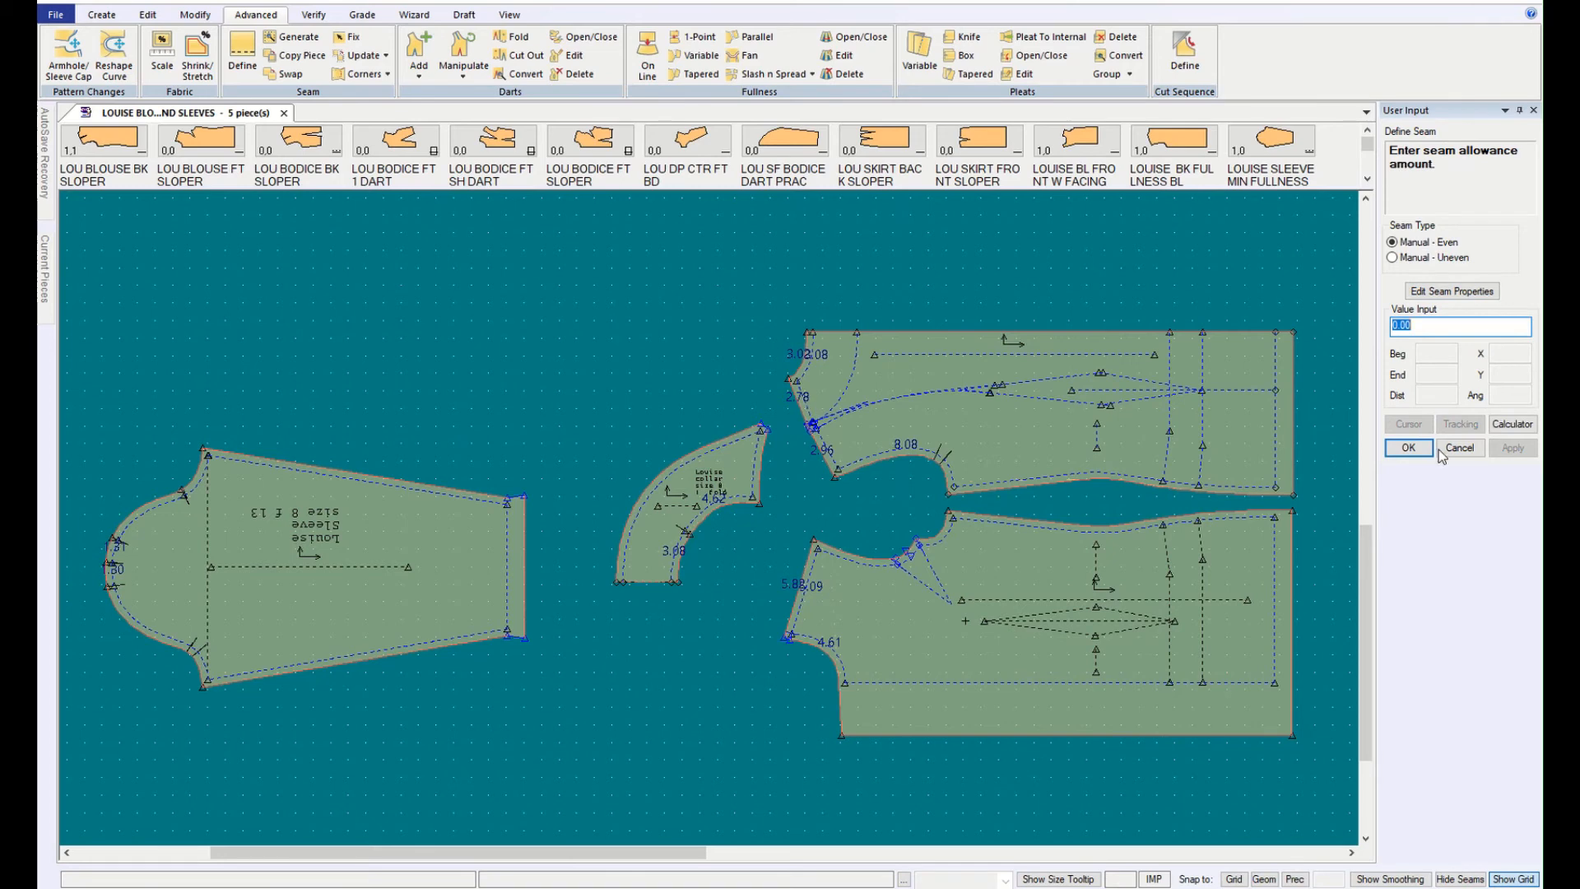
click(1407, 447)
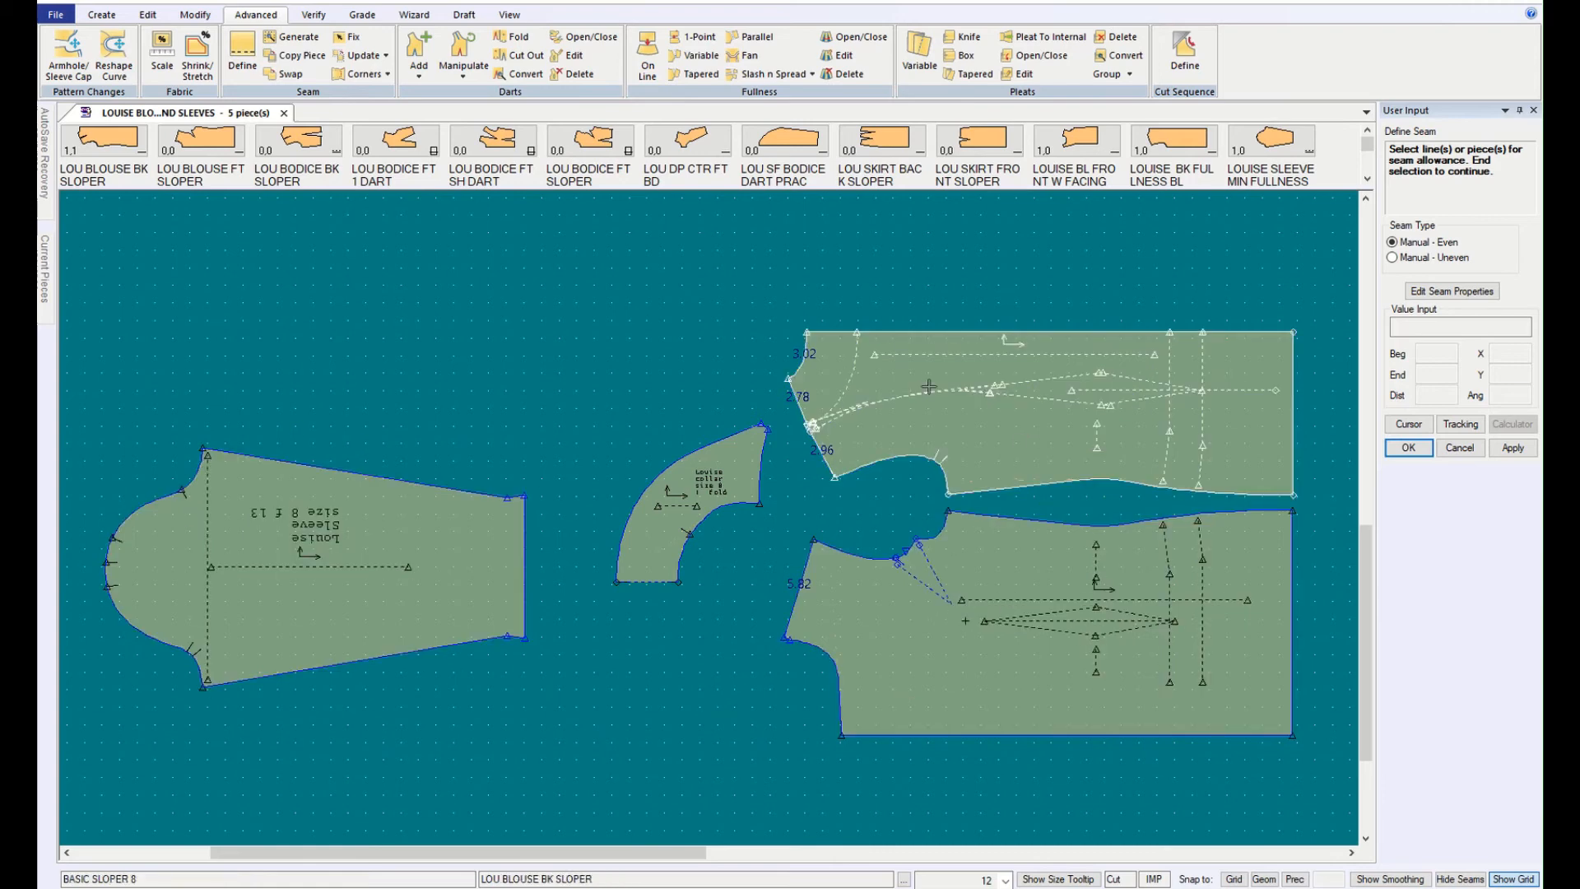
Step: Try a 0.25-inch even seam allowance on all edges of the sleeve, collar, blouse back and blouse front, and undo it
click(844, 421)
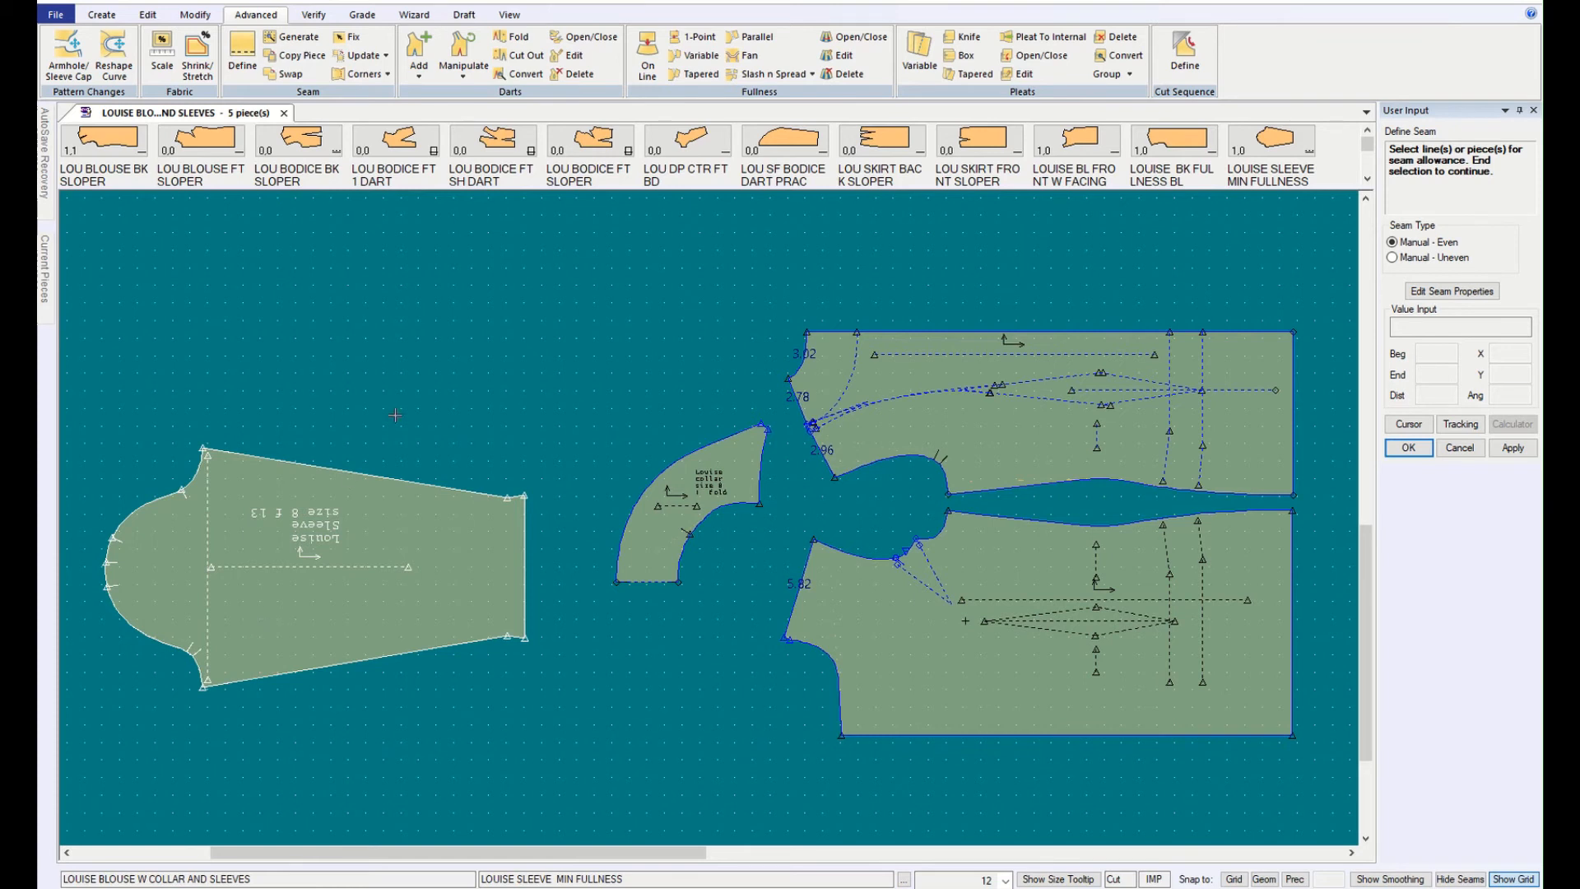
click(243, 60)
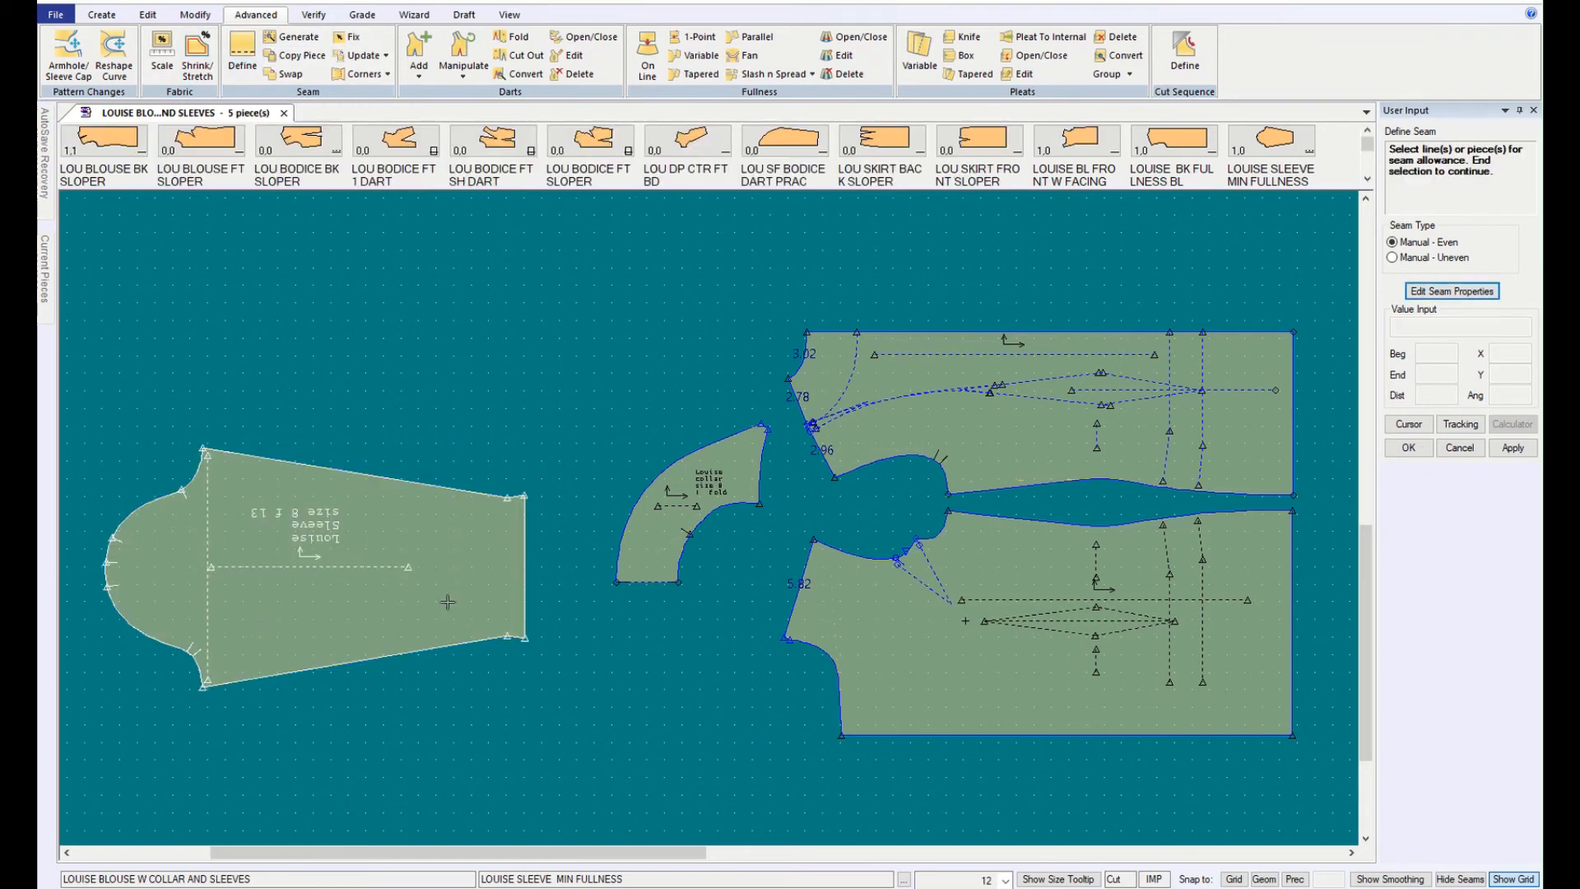
click(383, 574)
click(686, 506)
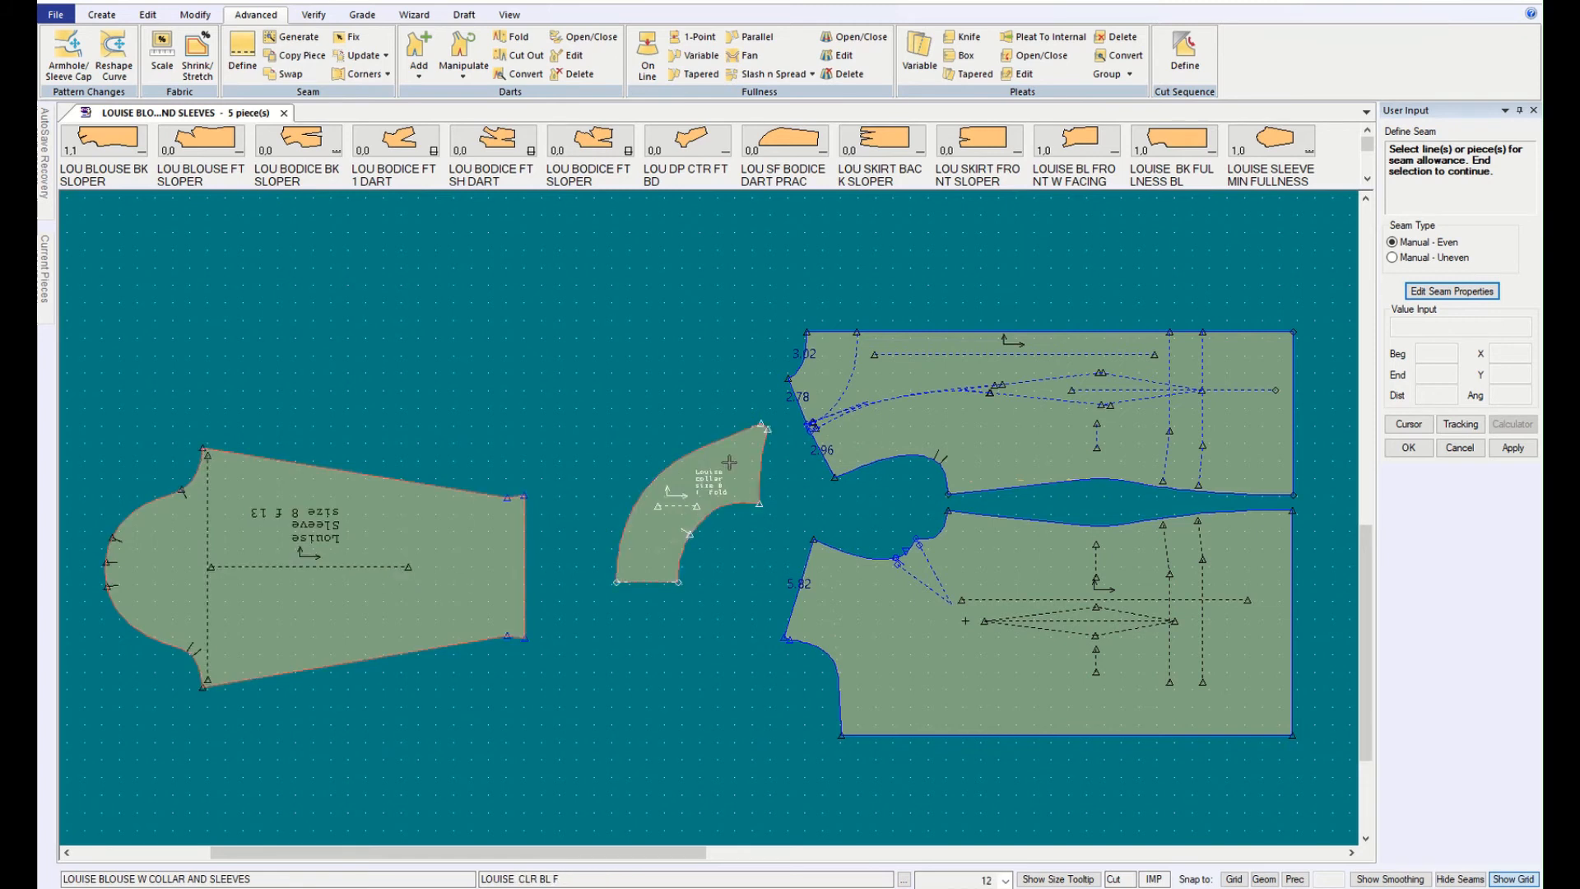
click(912, 403)
click(929, 591)
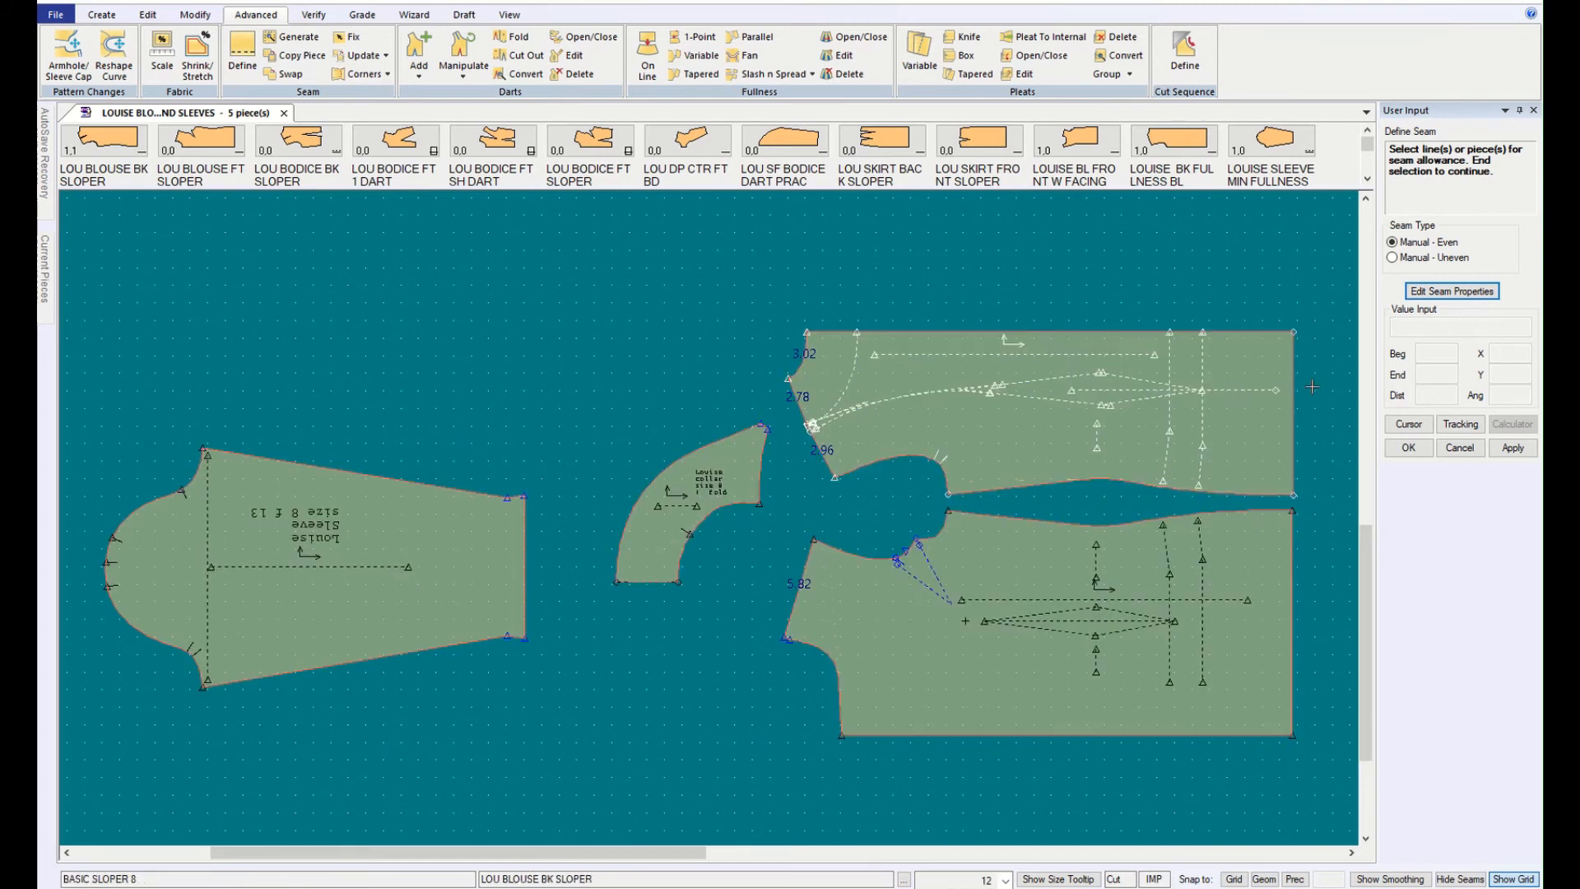
click(1408, 448)
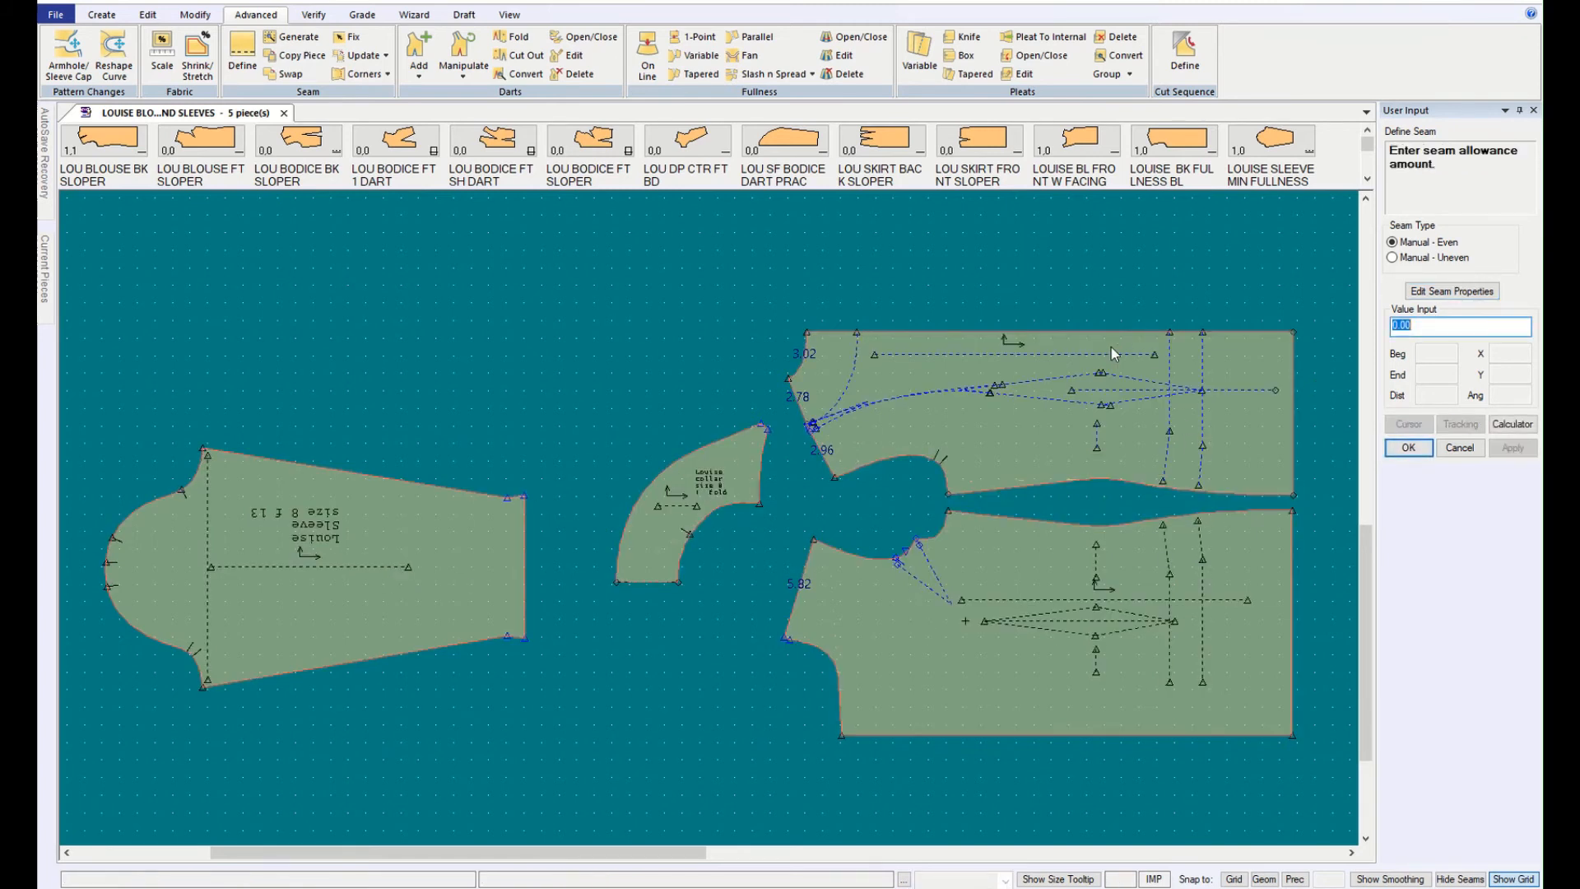
text(.25)
click(1406, 449)
click(1093, 632)
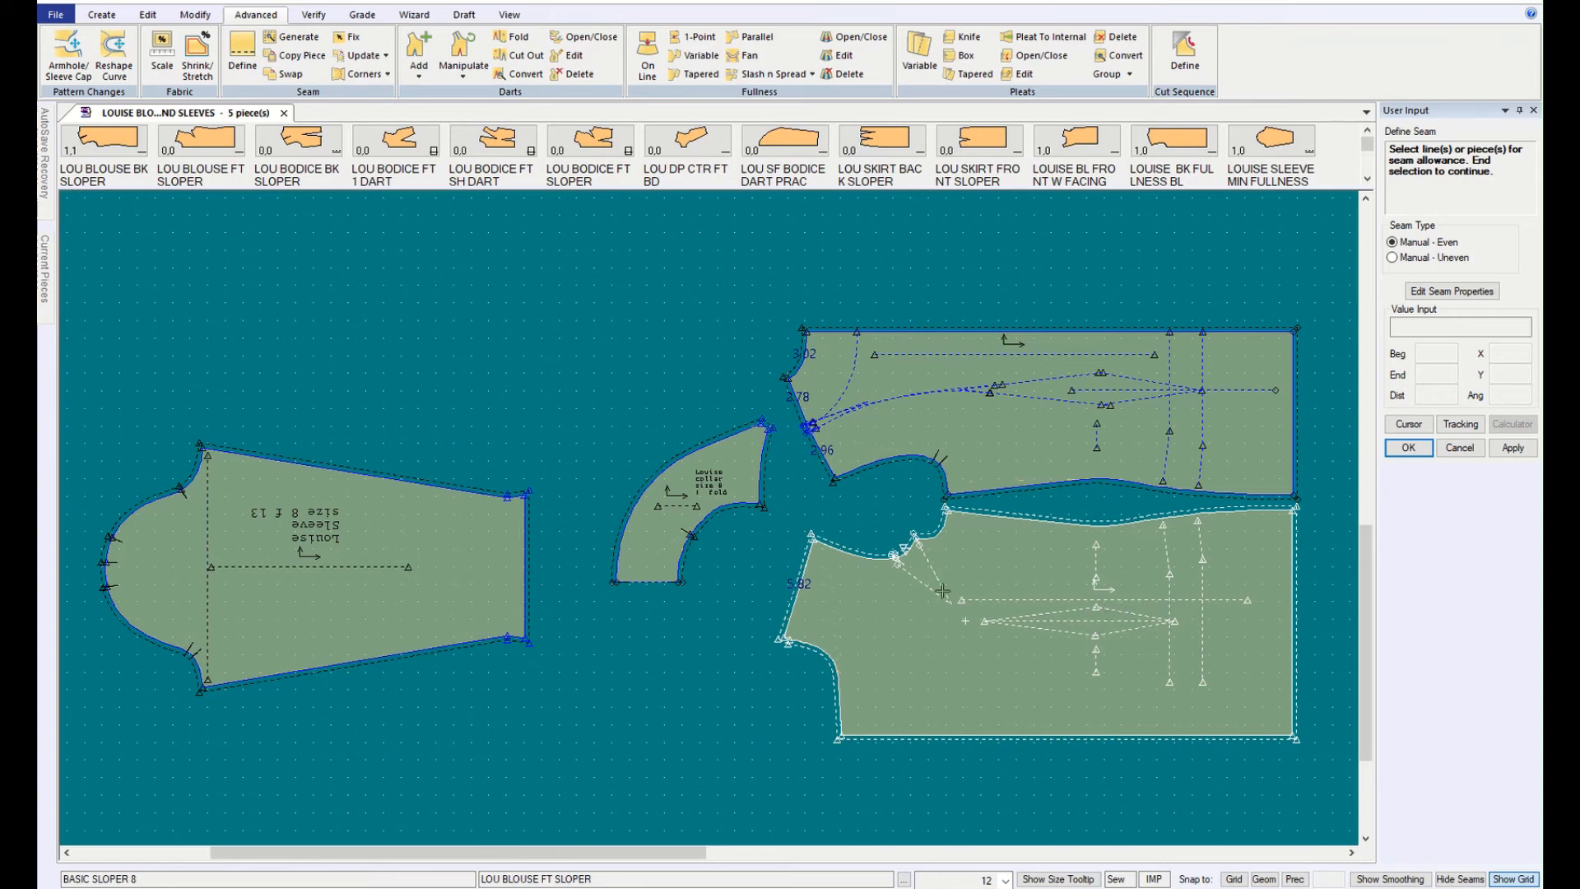
click(89, 1)
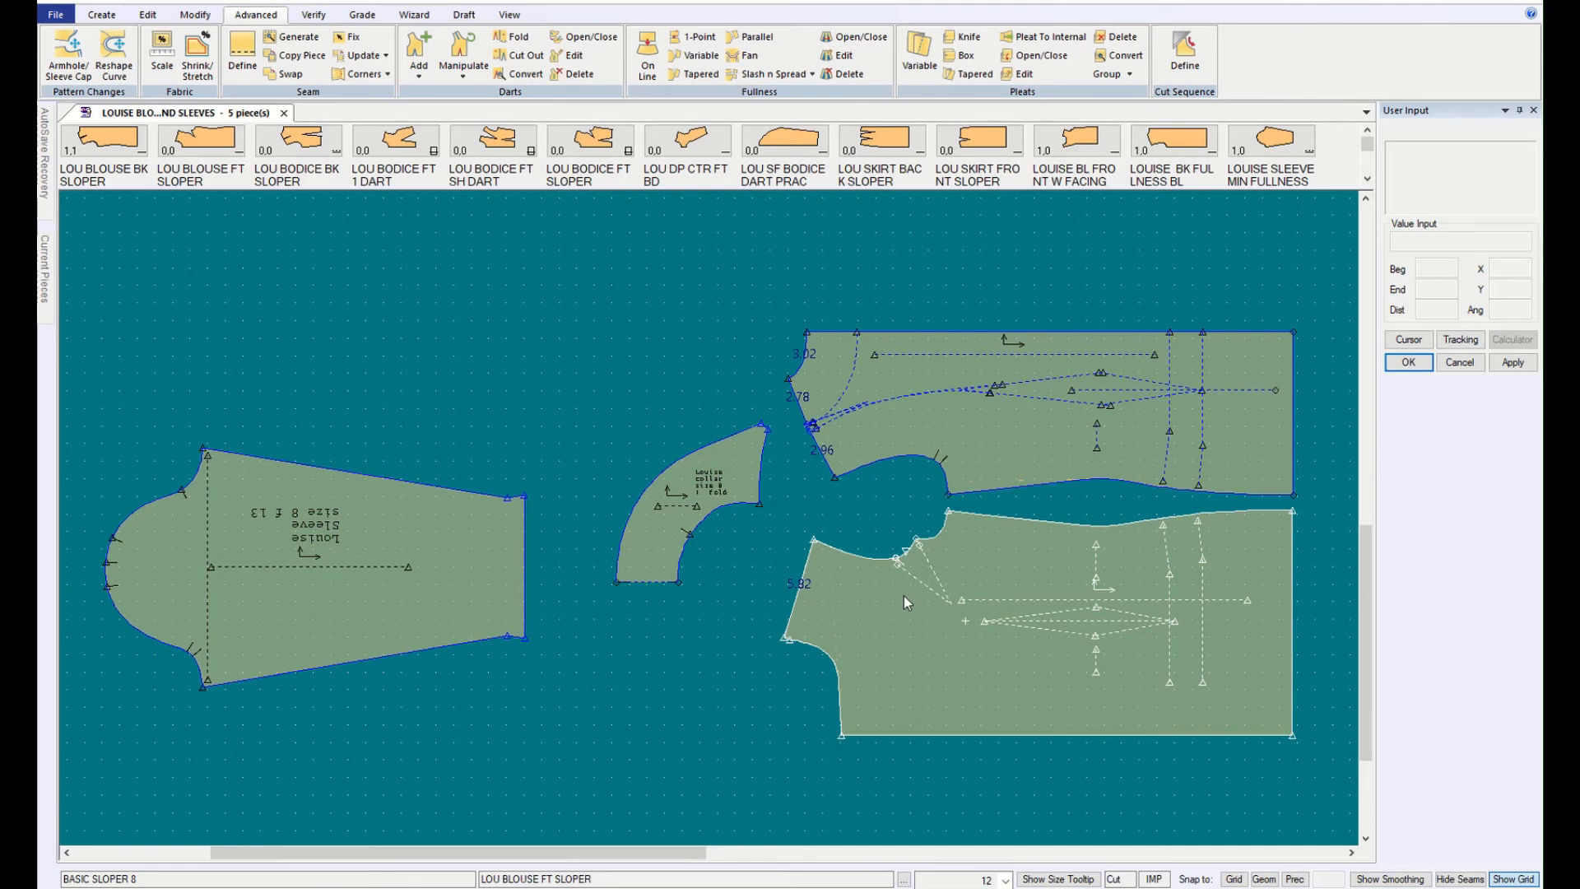
Step: Define a -0.375 even seam allowance on all sleeve, collar, blouse back and front edges except the hems, collar fold, center back and center front
scroll(900, 601, up, 3)
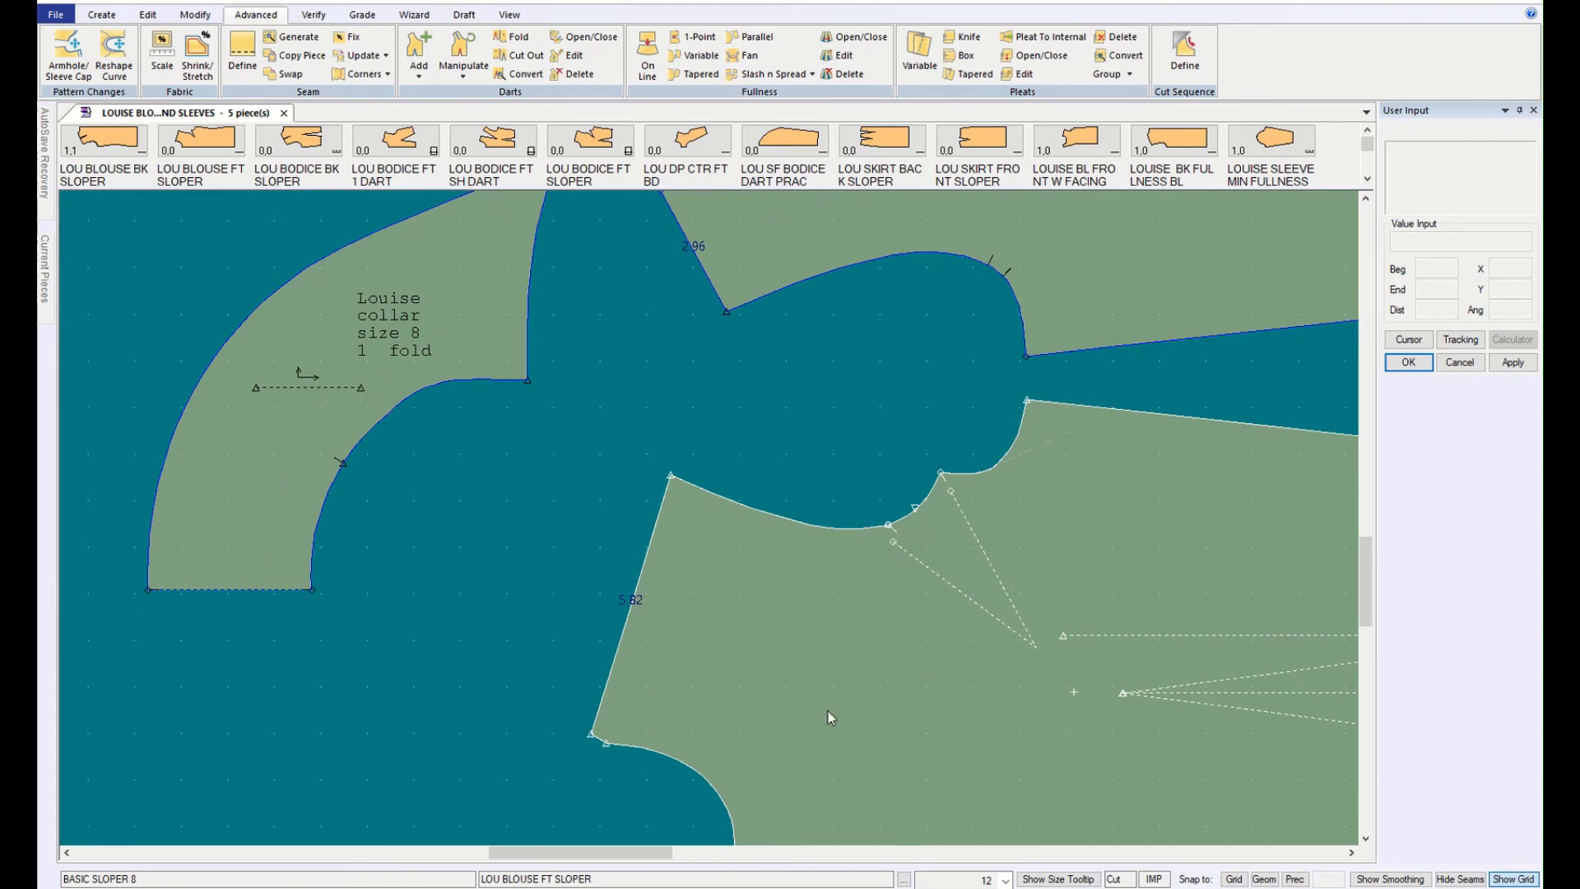
scroll(828, 715, down, 4)
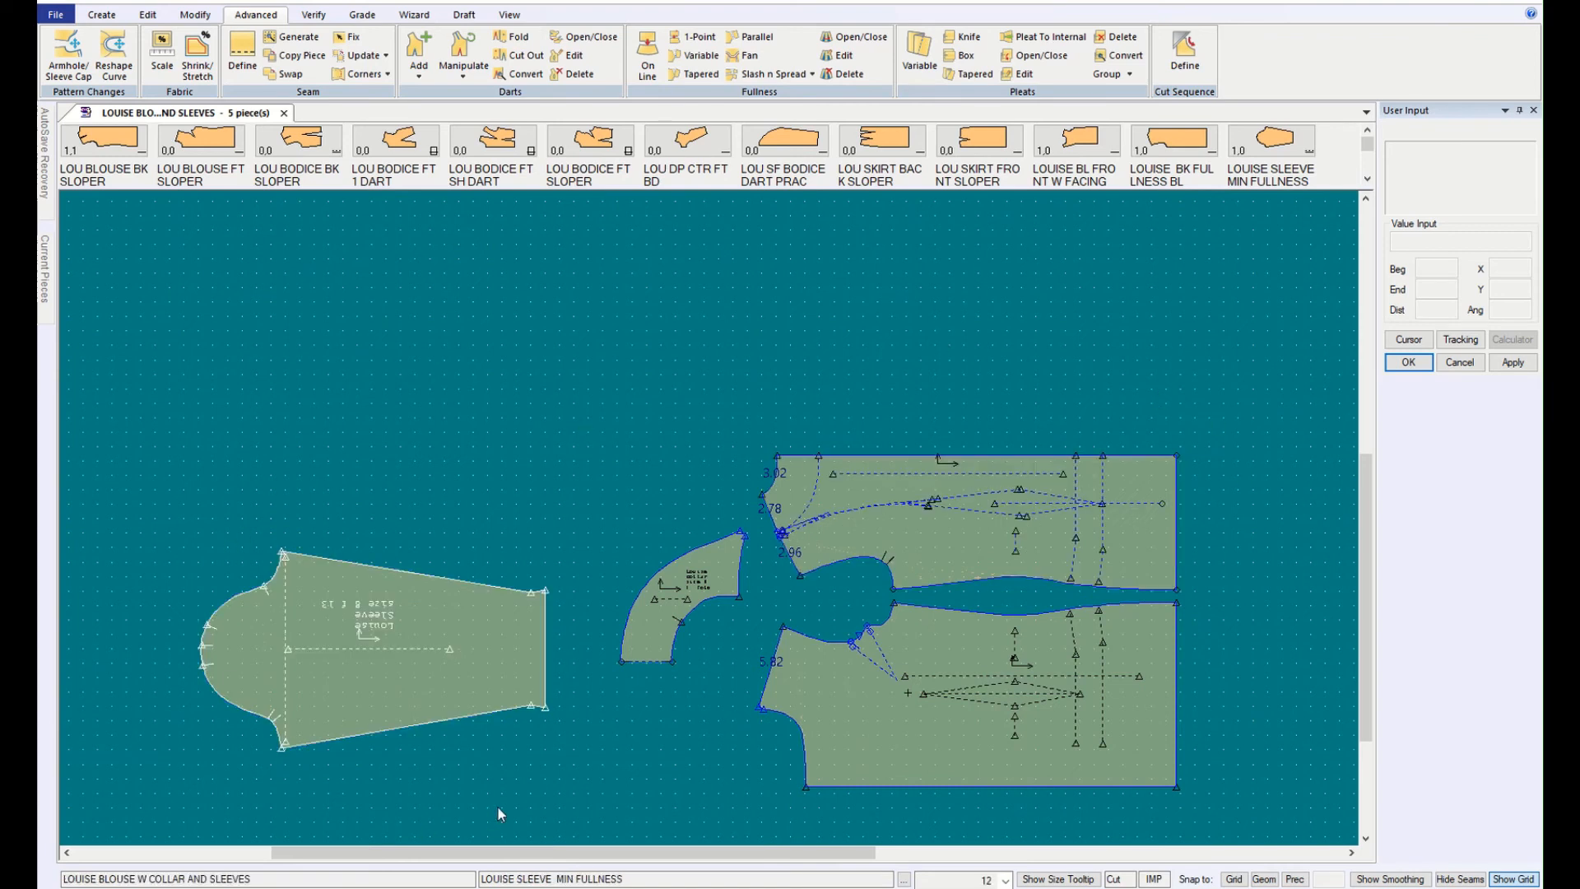
click(242, 54)
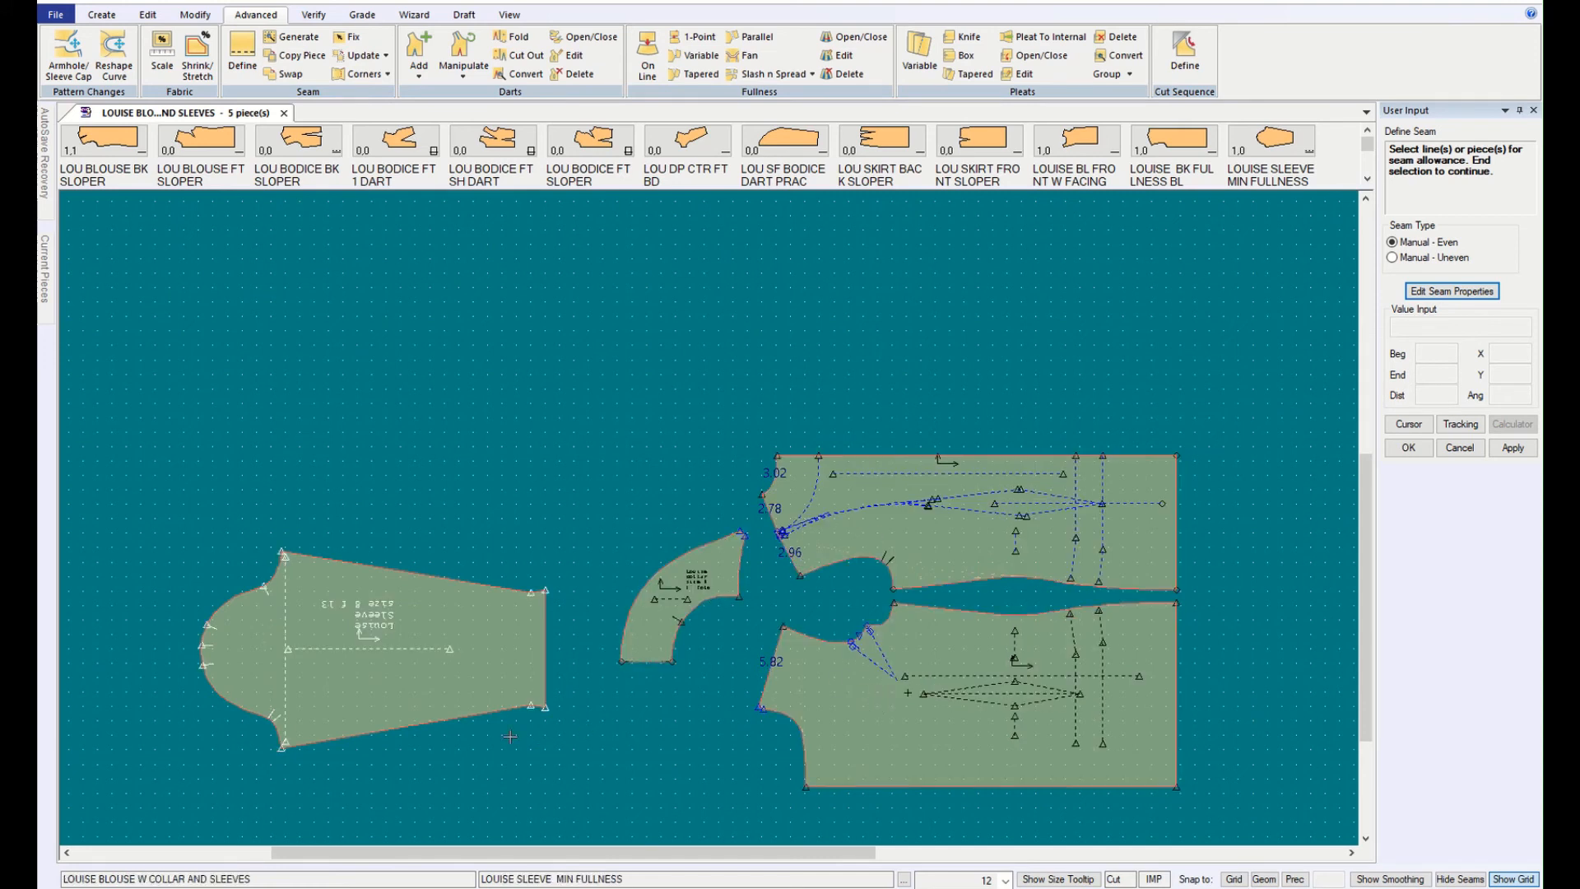
click(545, 667)
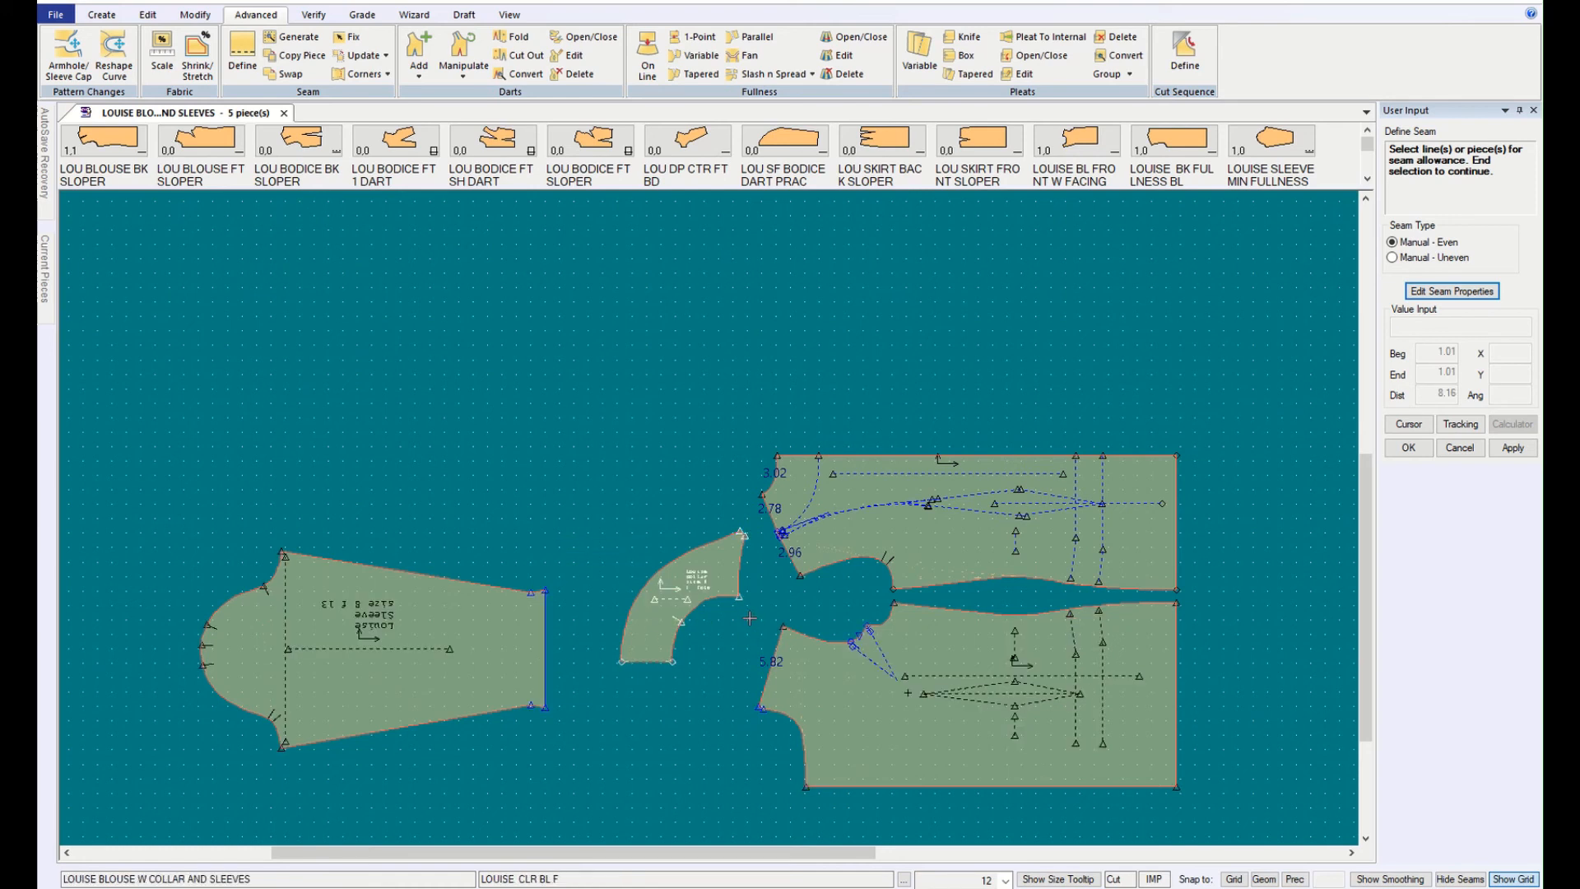
click(645, 662)
click(1177, 550)
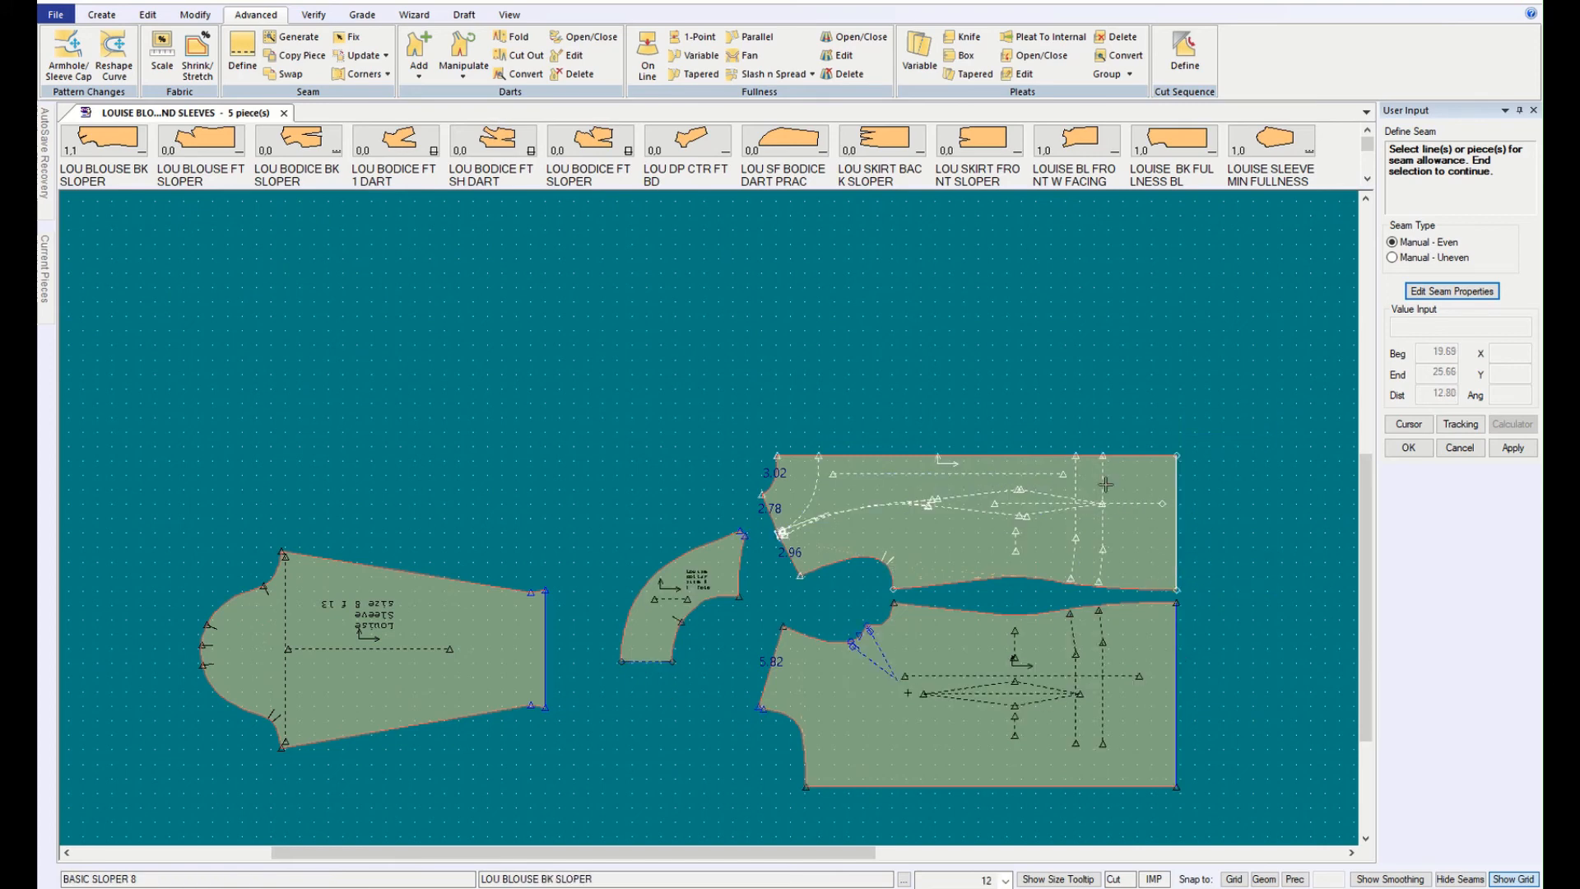
click(1014, 455)
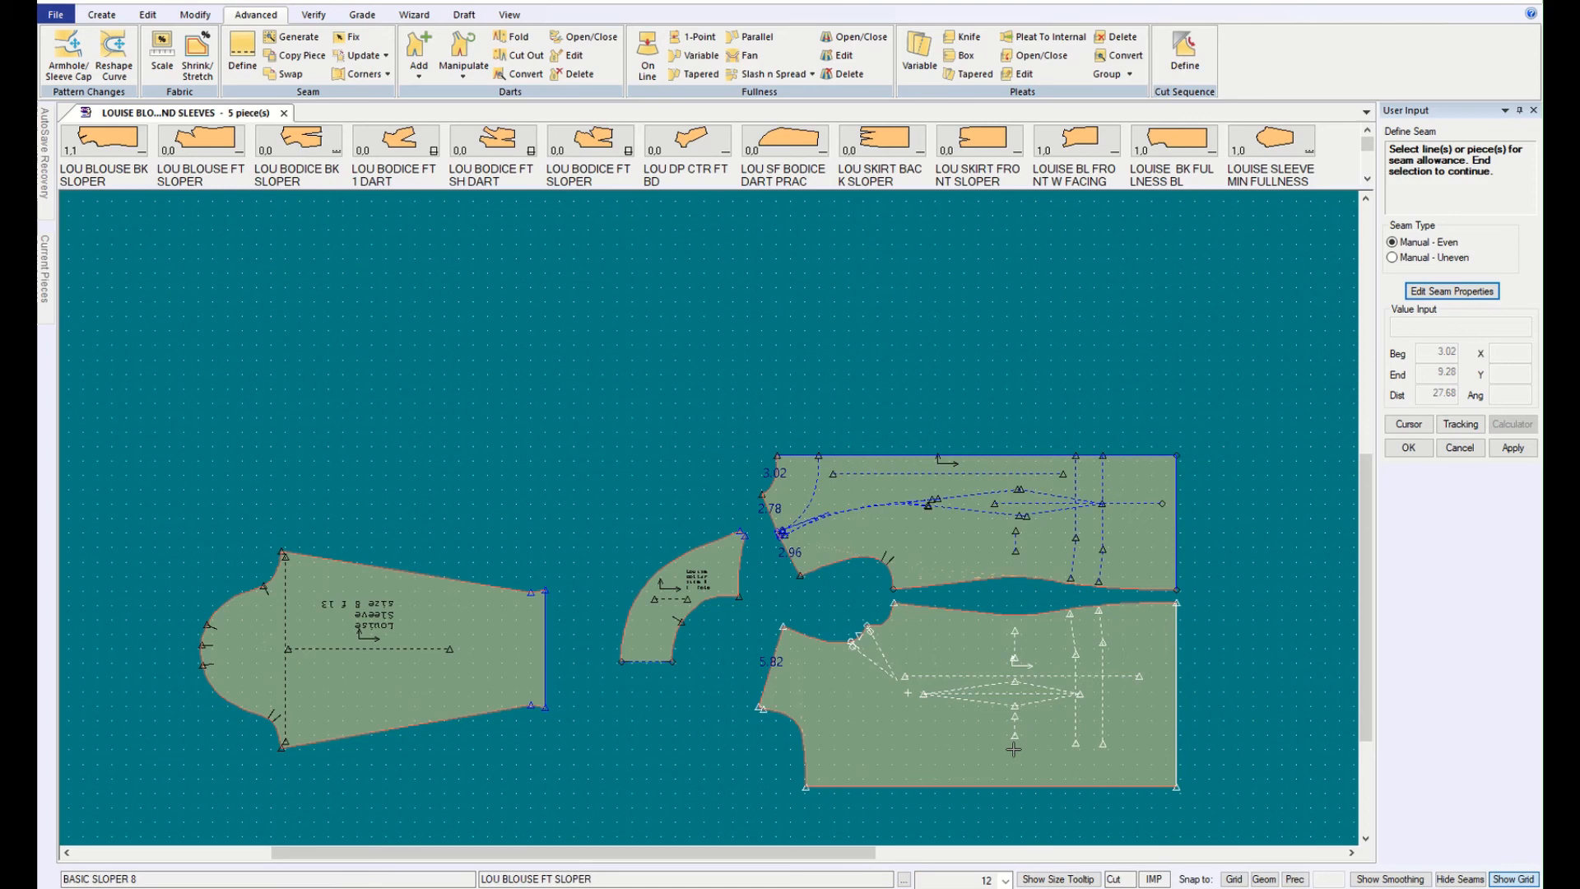
click(985, 786)
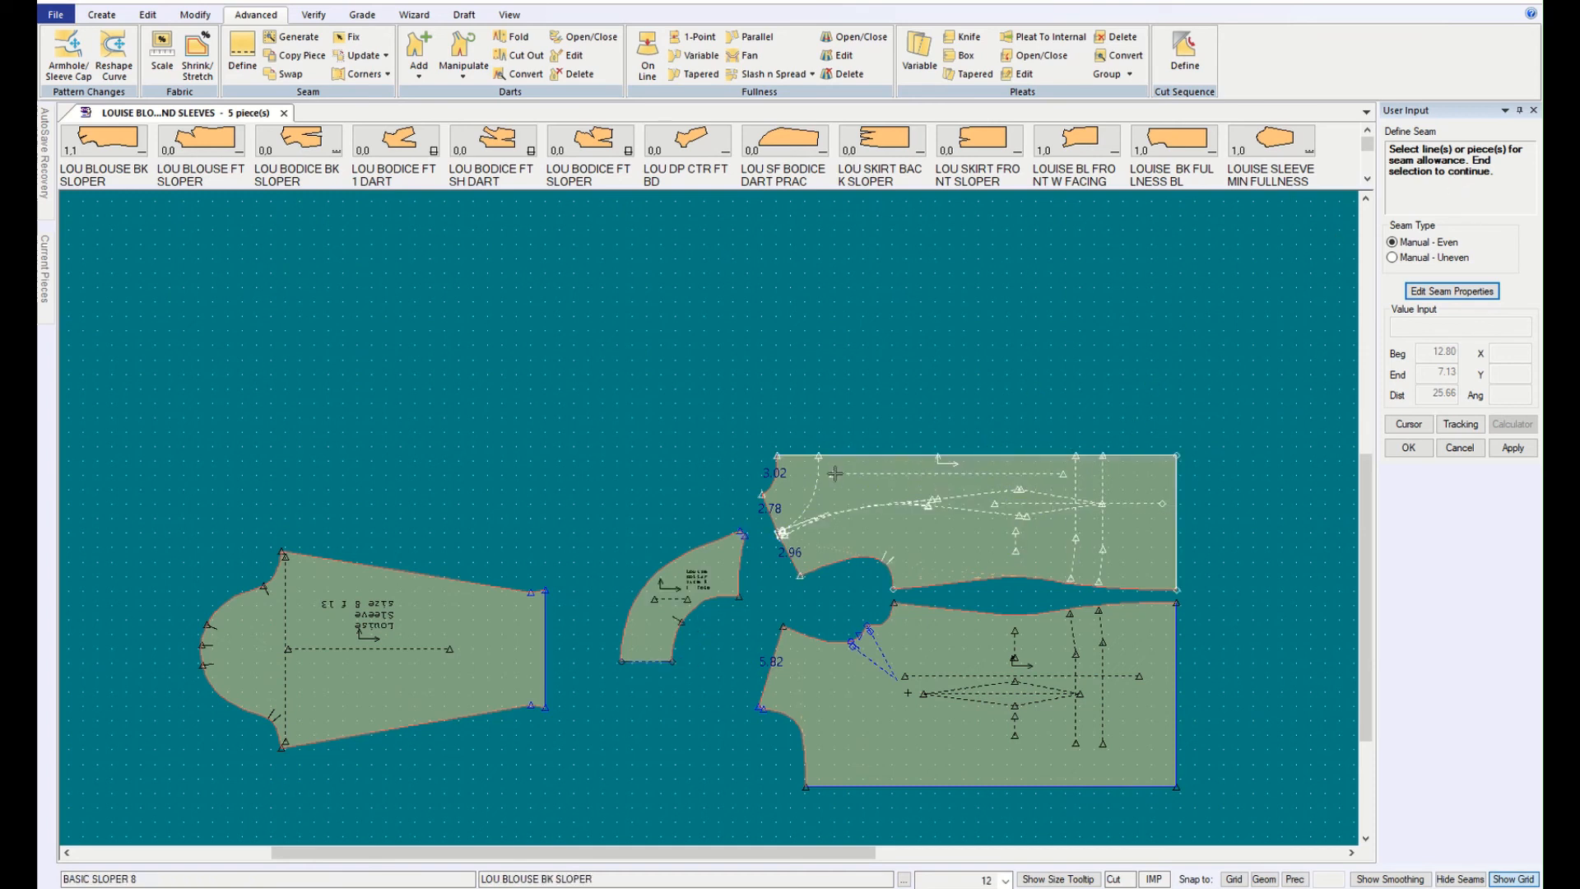
click(1408, 448)
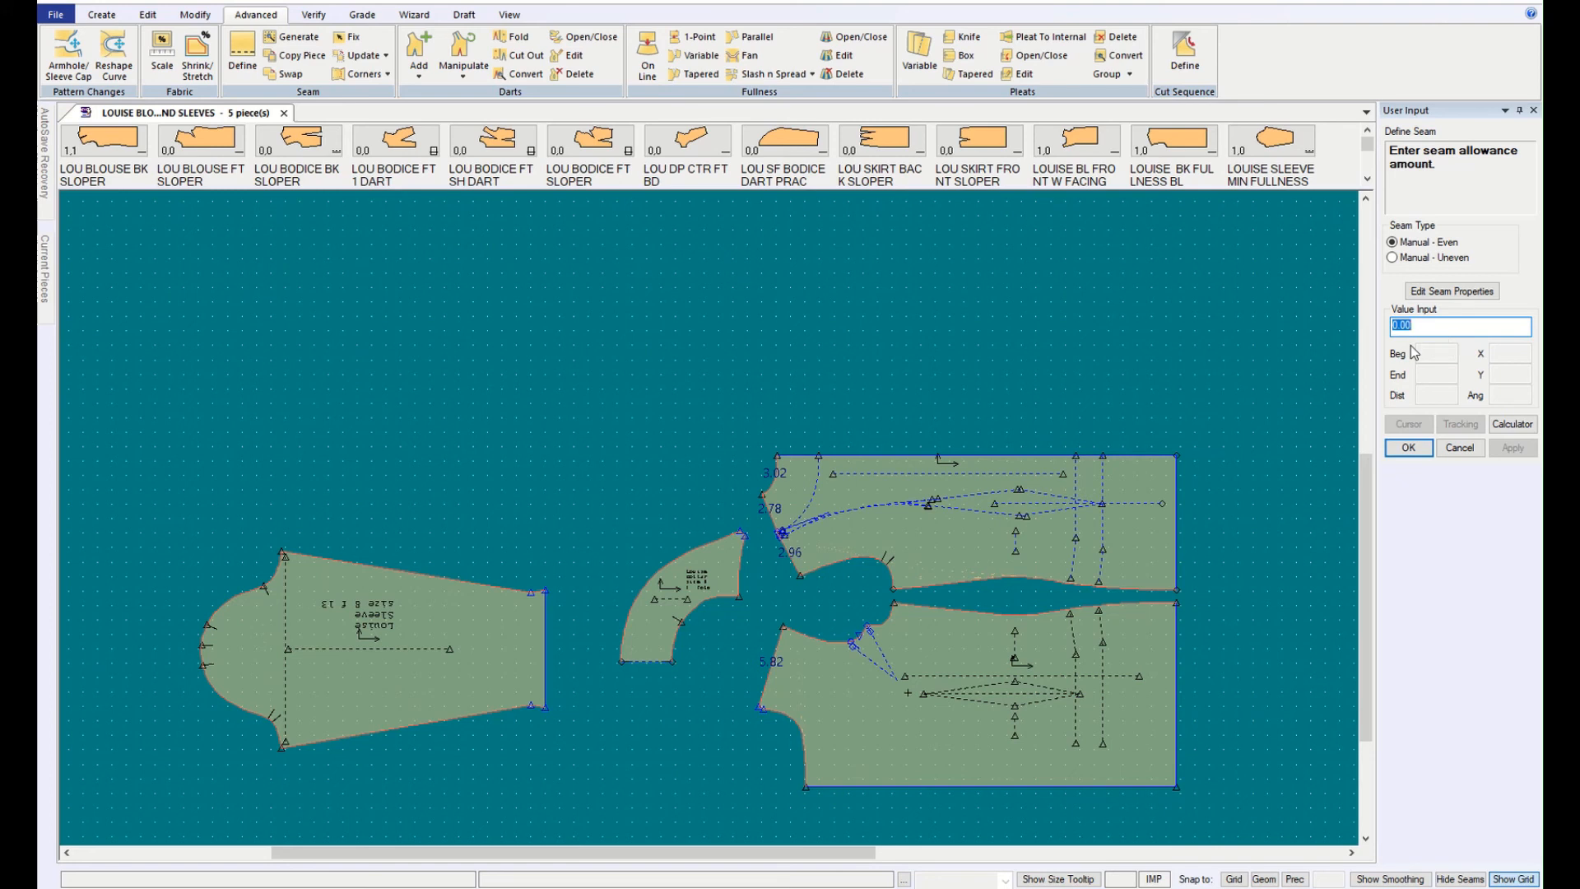
text(-375)
click(1408, 449)
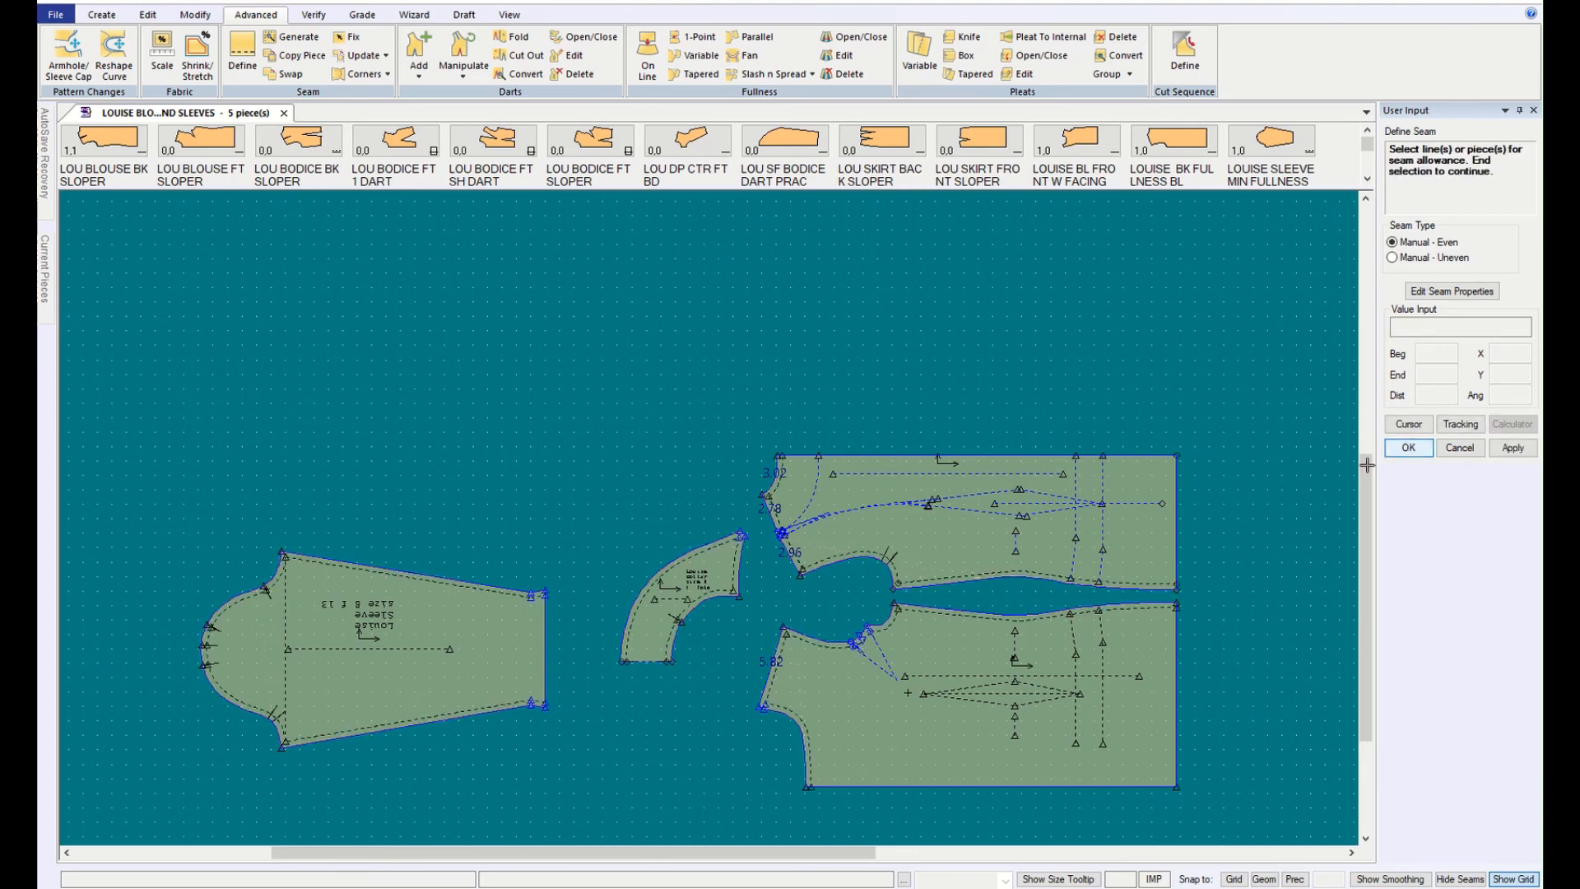
Step: Add a 1-inch even hem allowance inside the hem edges of the blouse back, blouse front and sleeve
click(726, 585)
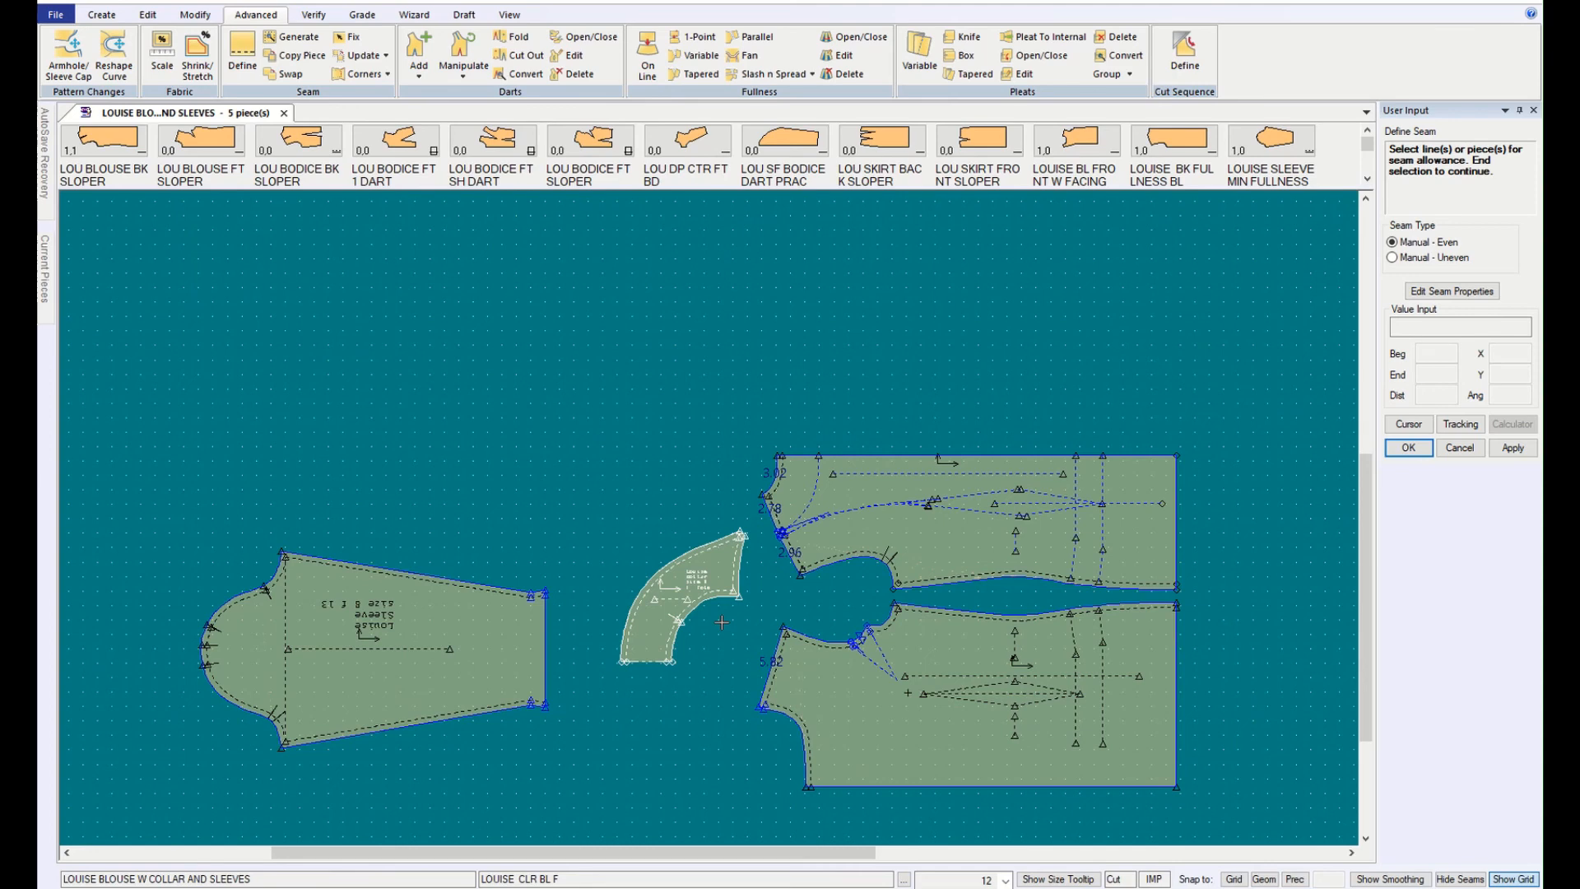
scroll(507, 798, up, 5)
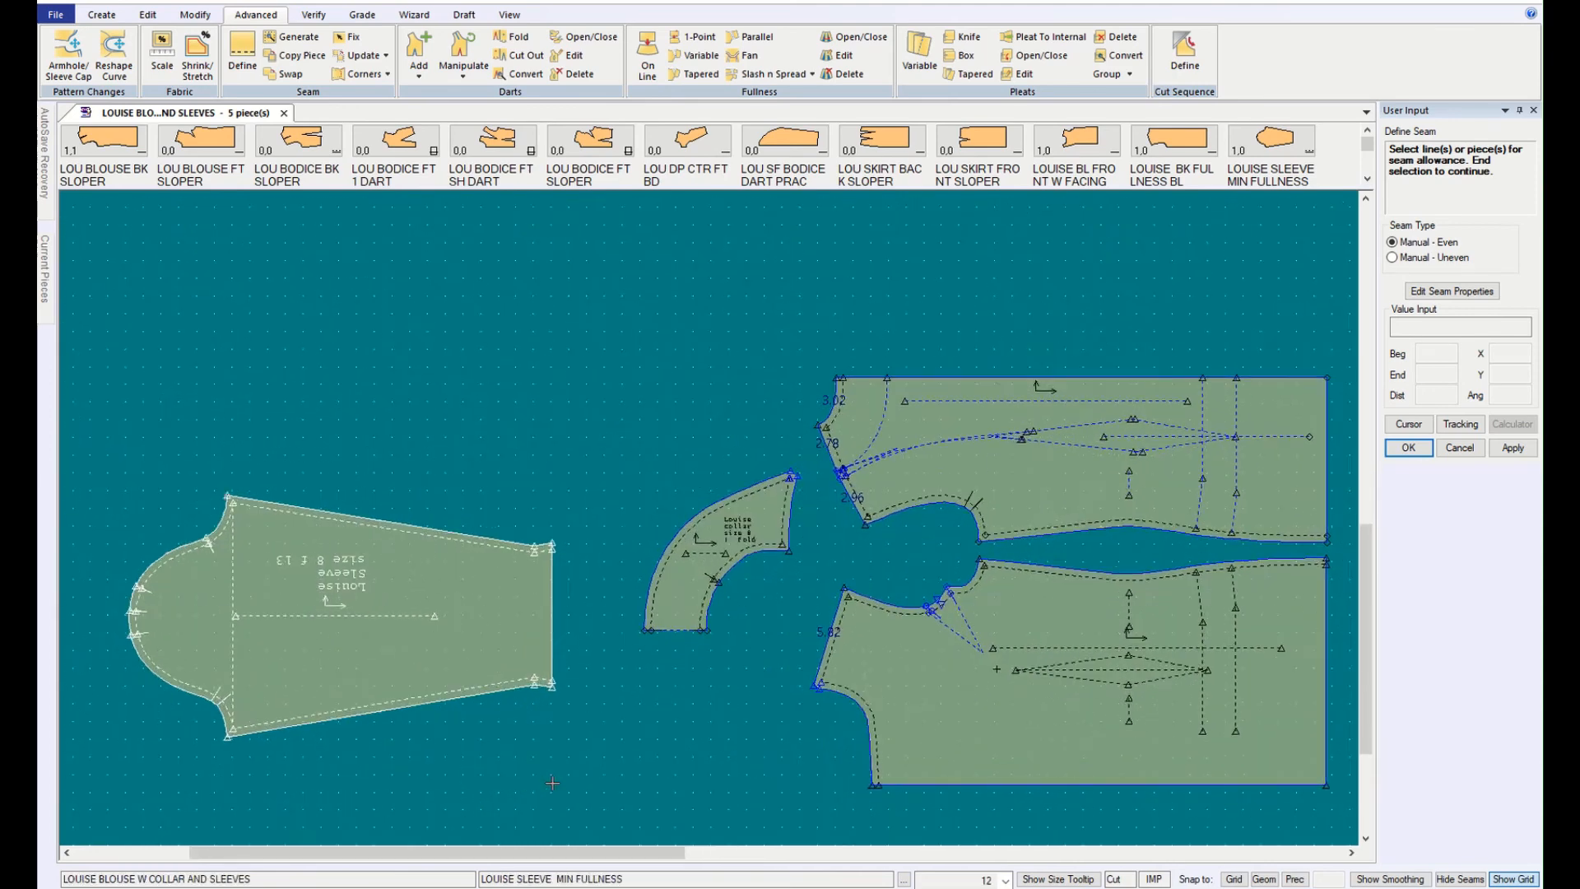
scroll(1076, 783, down, 3)
scroll(1076, 783, down, 2)
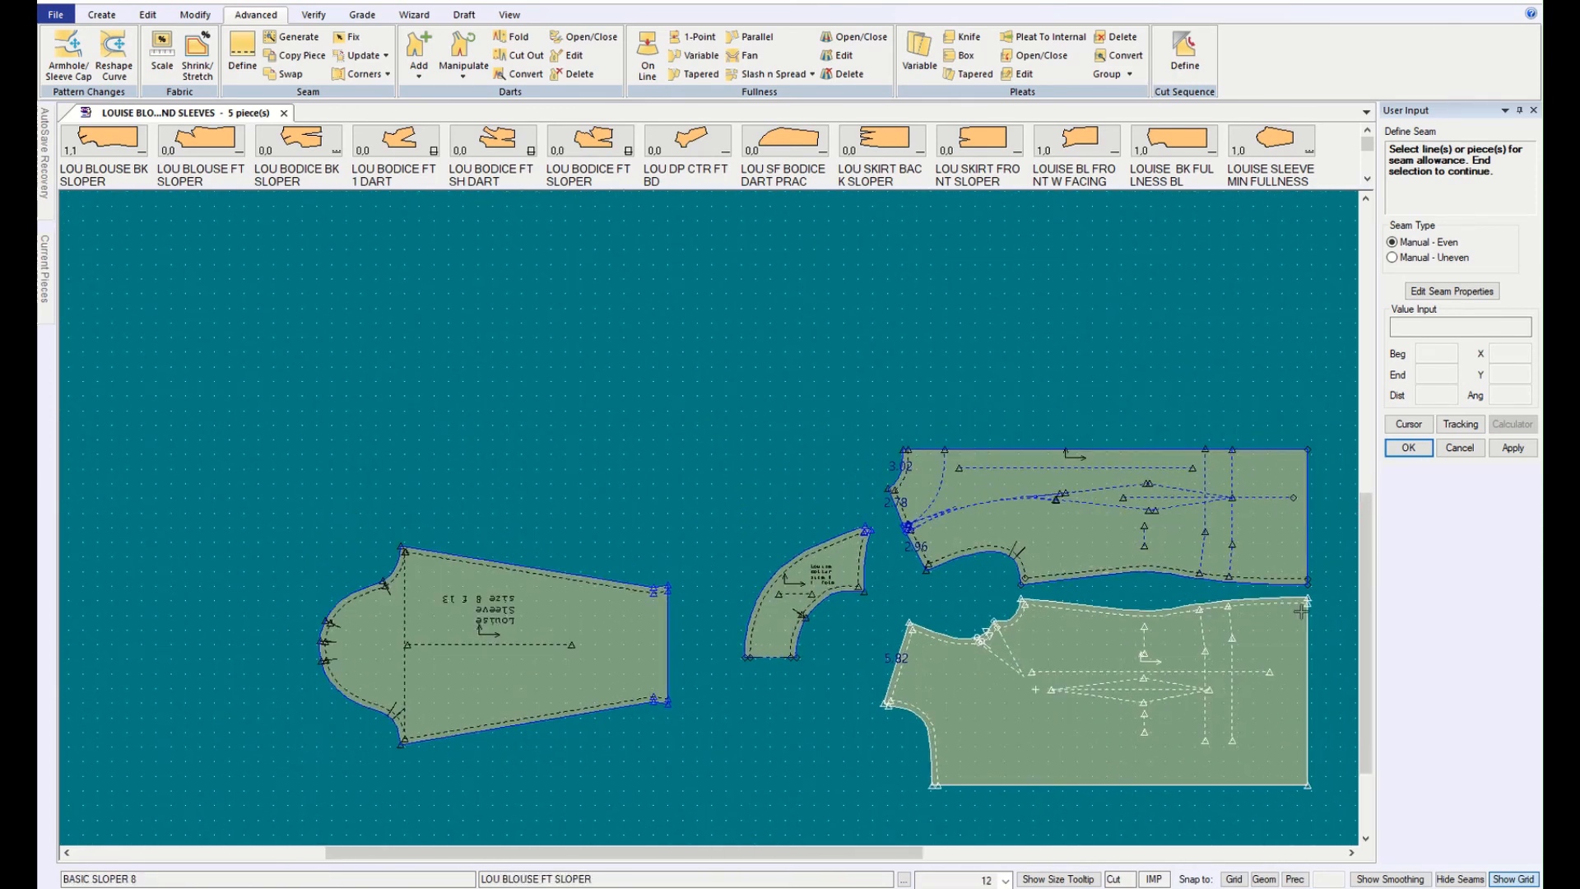
click(1307, 528)
click(1309, 693)
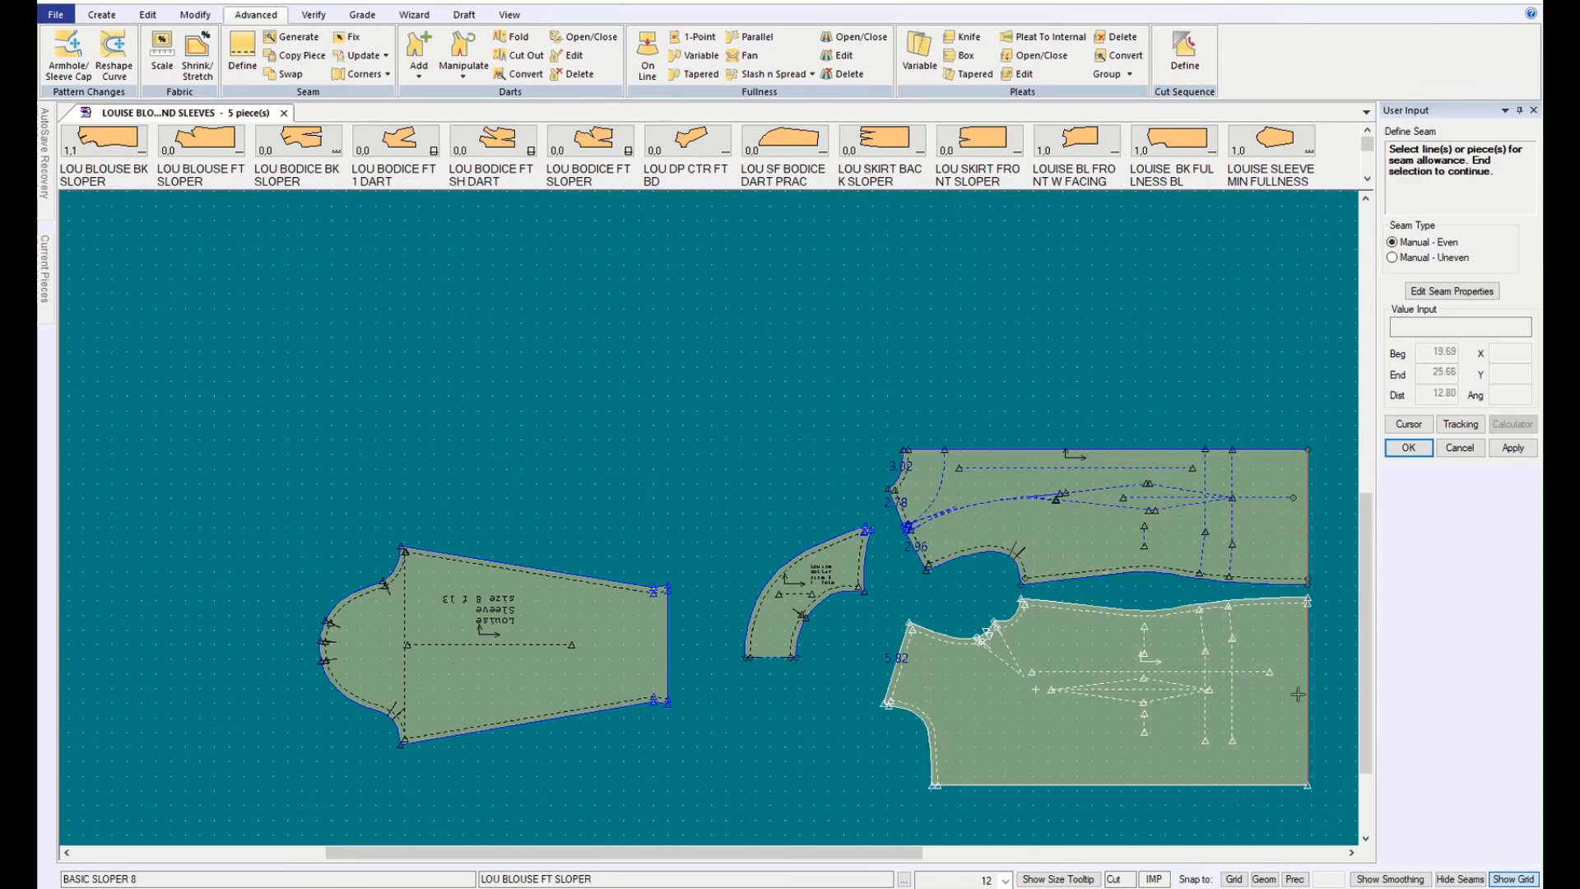
click(675, 617)
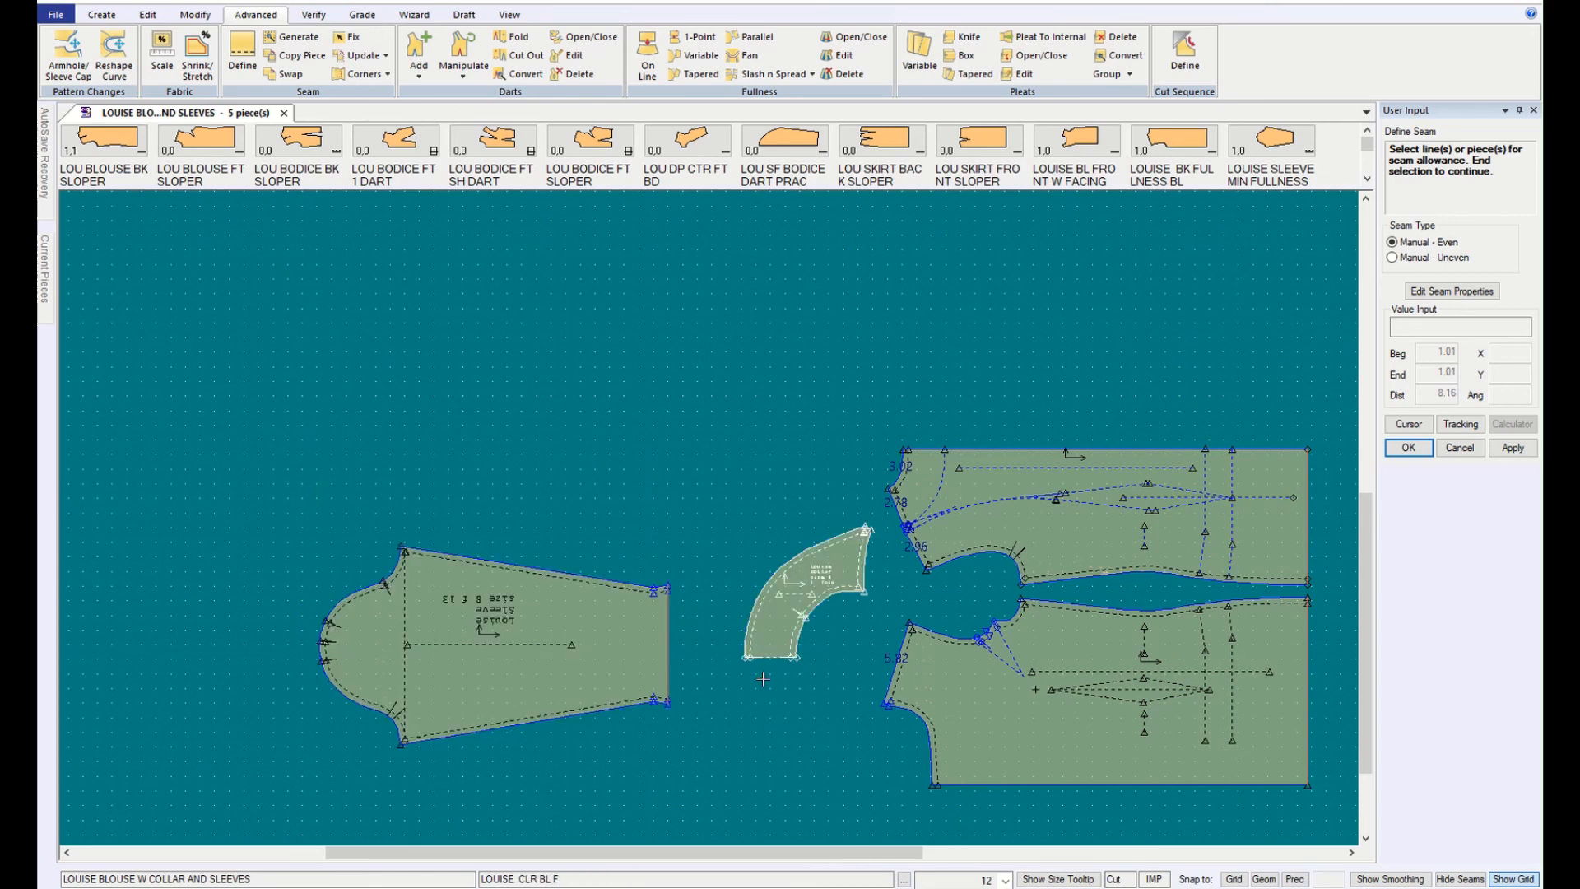
click(1407, 445)
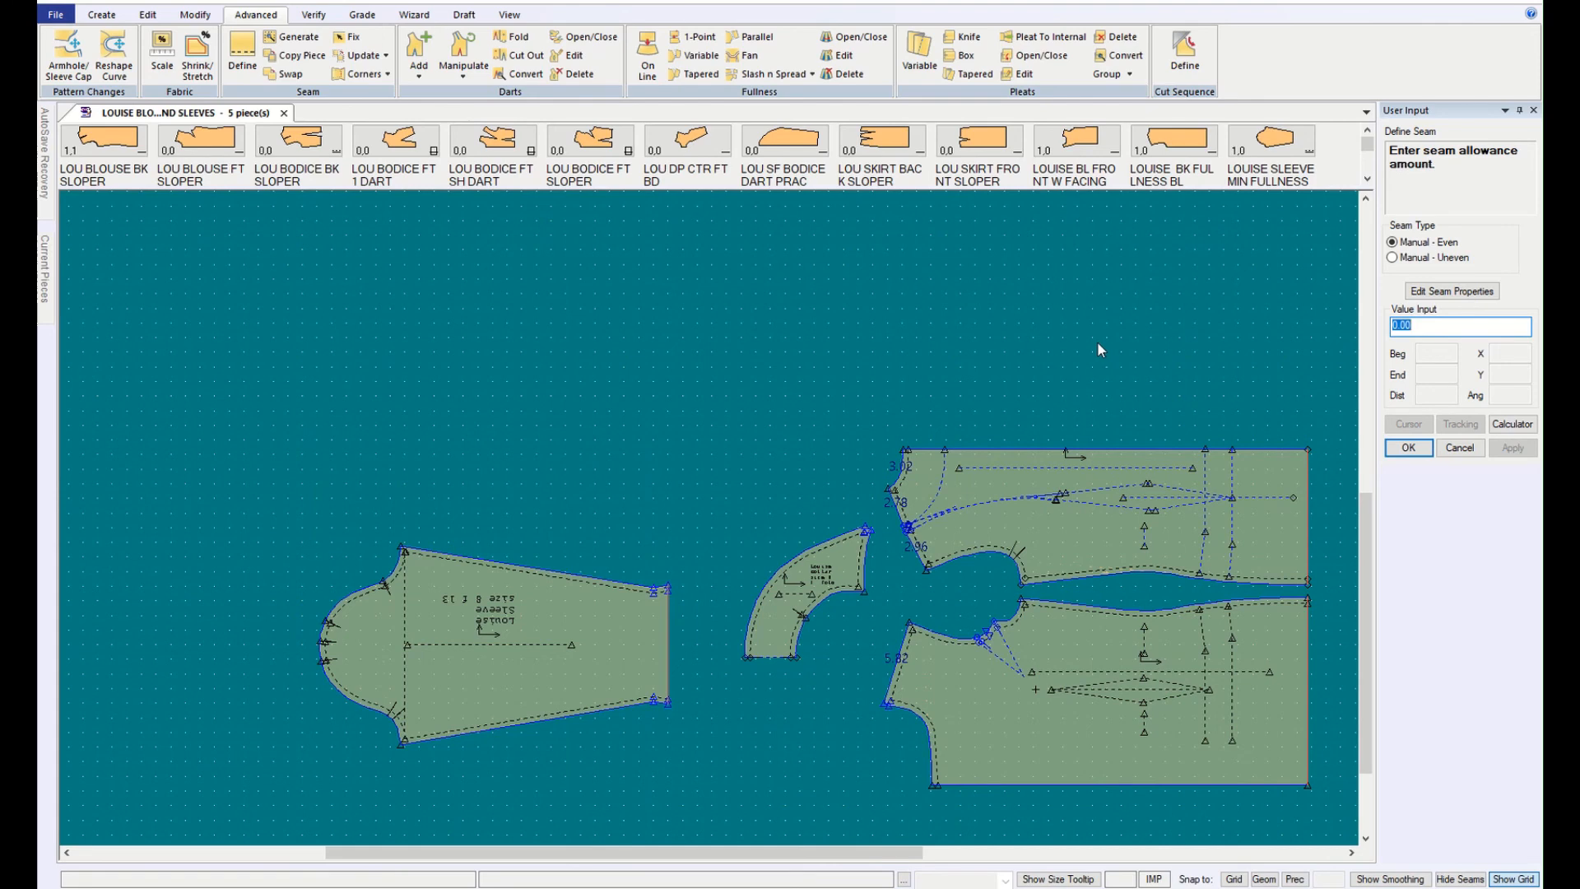
text(1)
click(1403, 448)
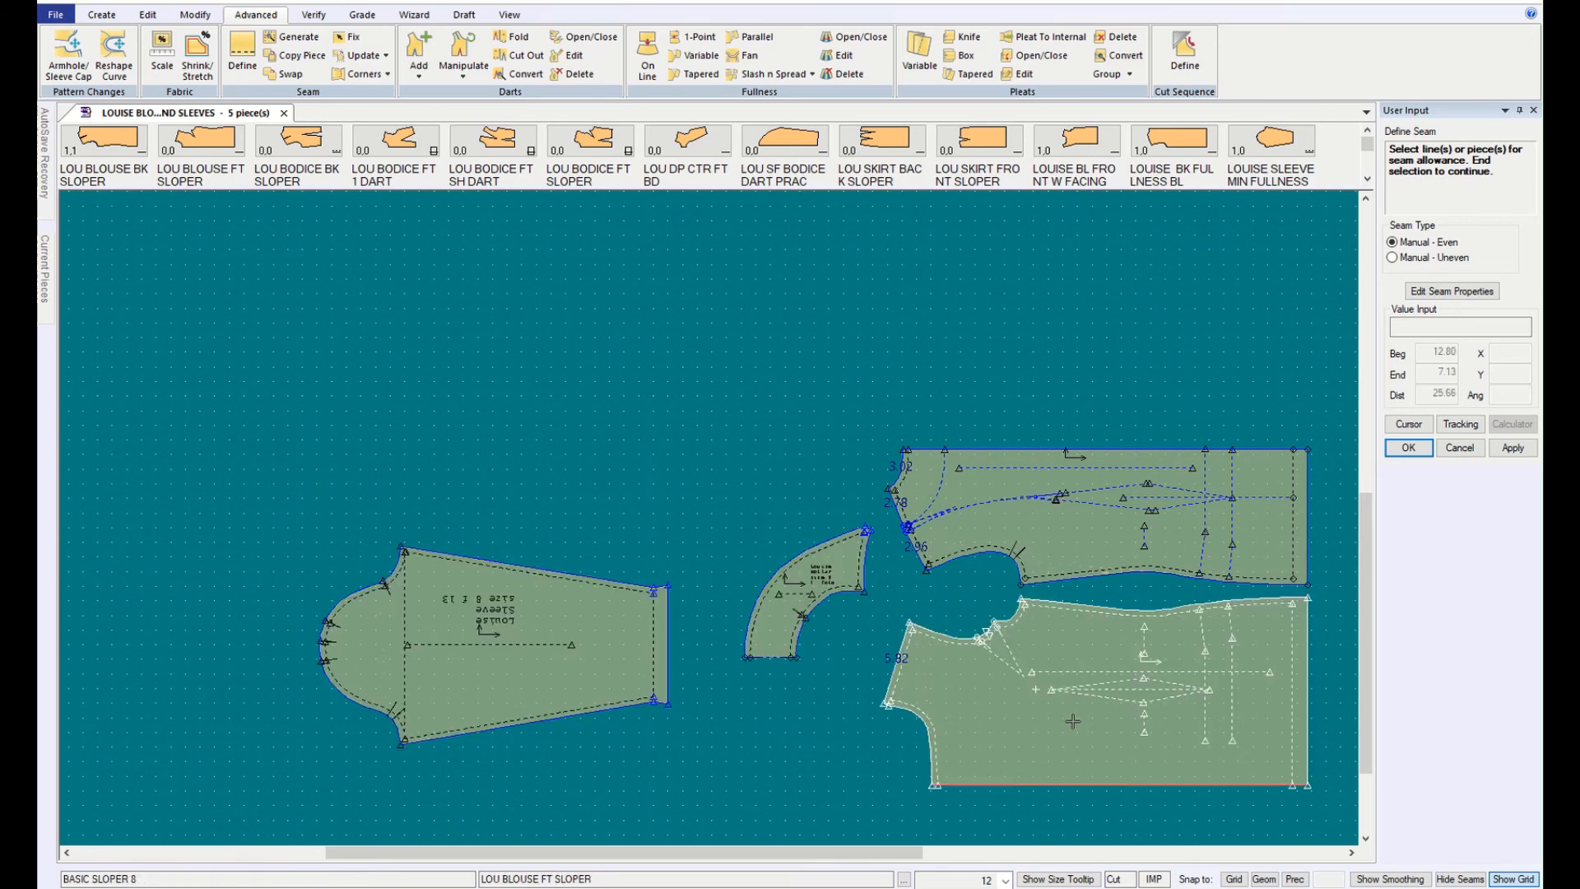
Step: Define a -3 even seam allowance along the blouse front's straight center edge
click(1067, 686)
click(1409, 452)
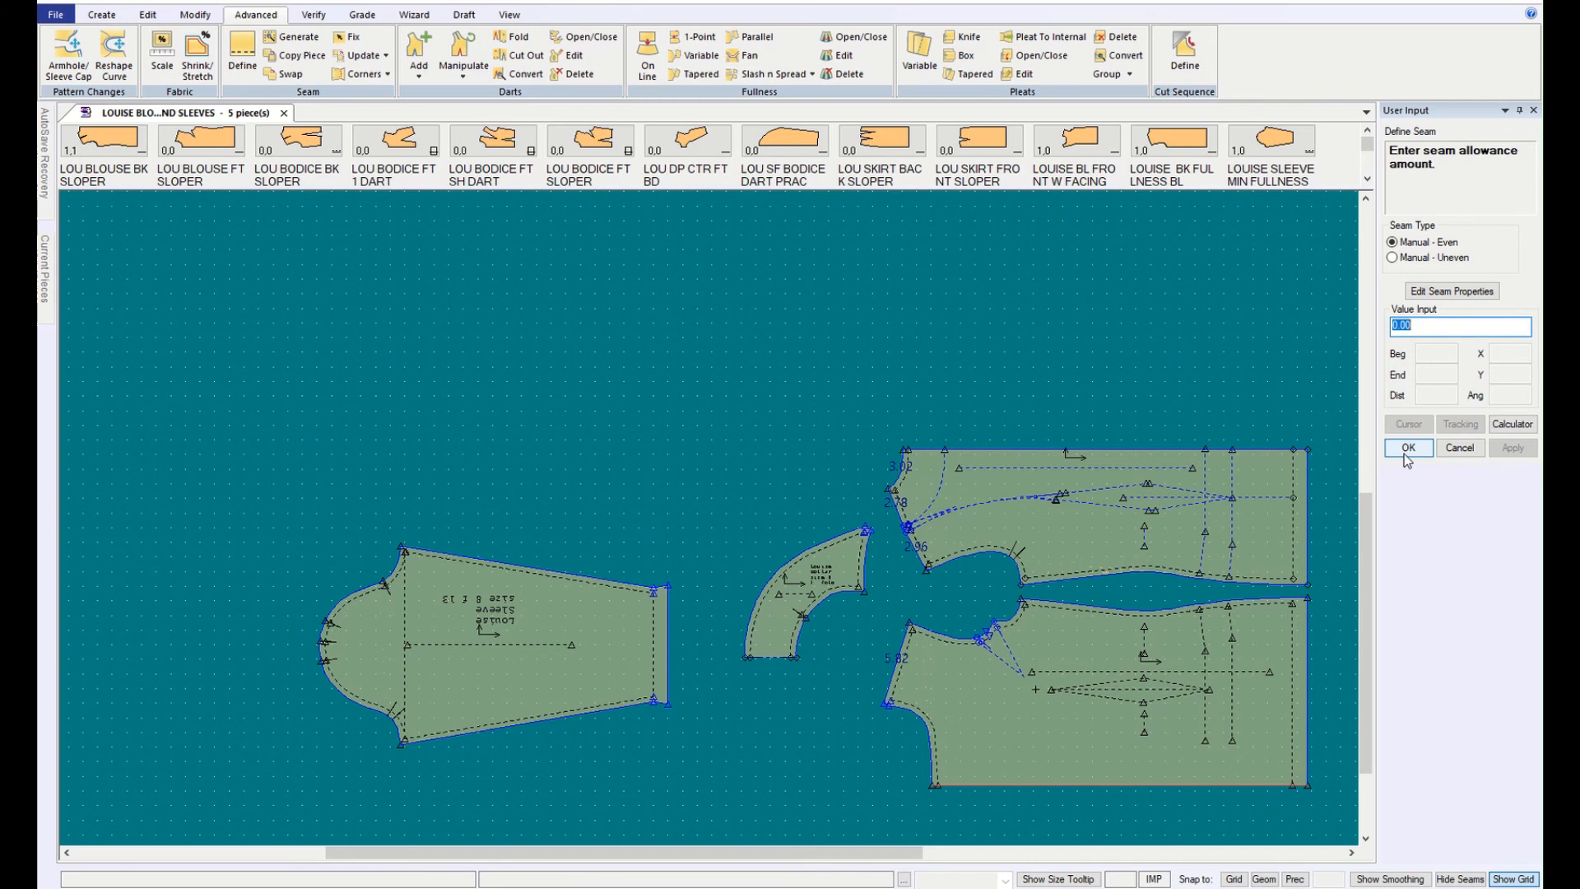
text(-3)
click(1406, 451)
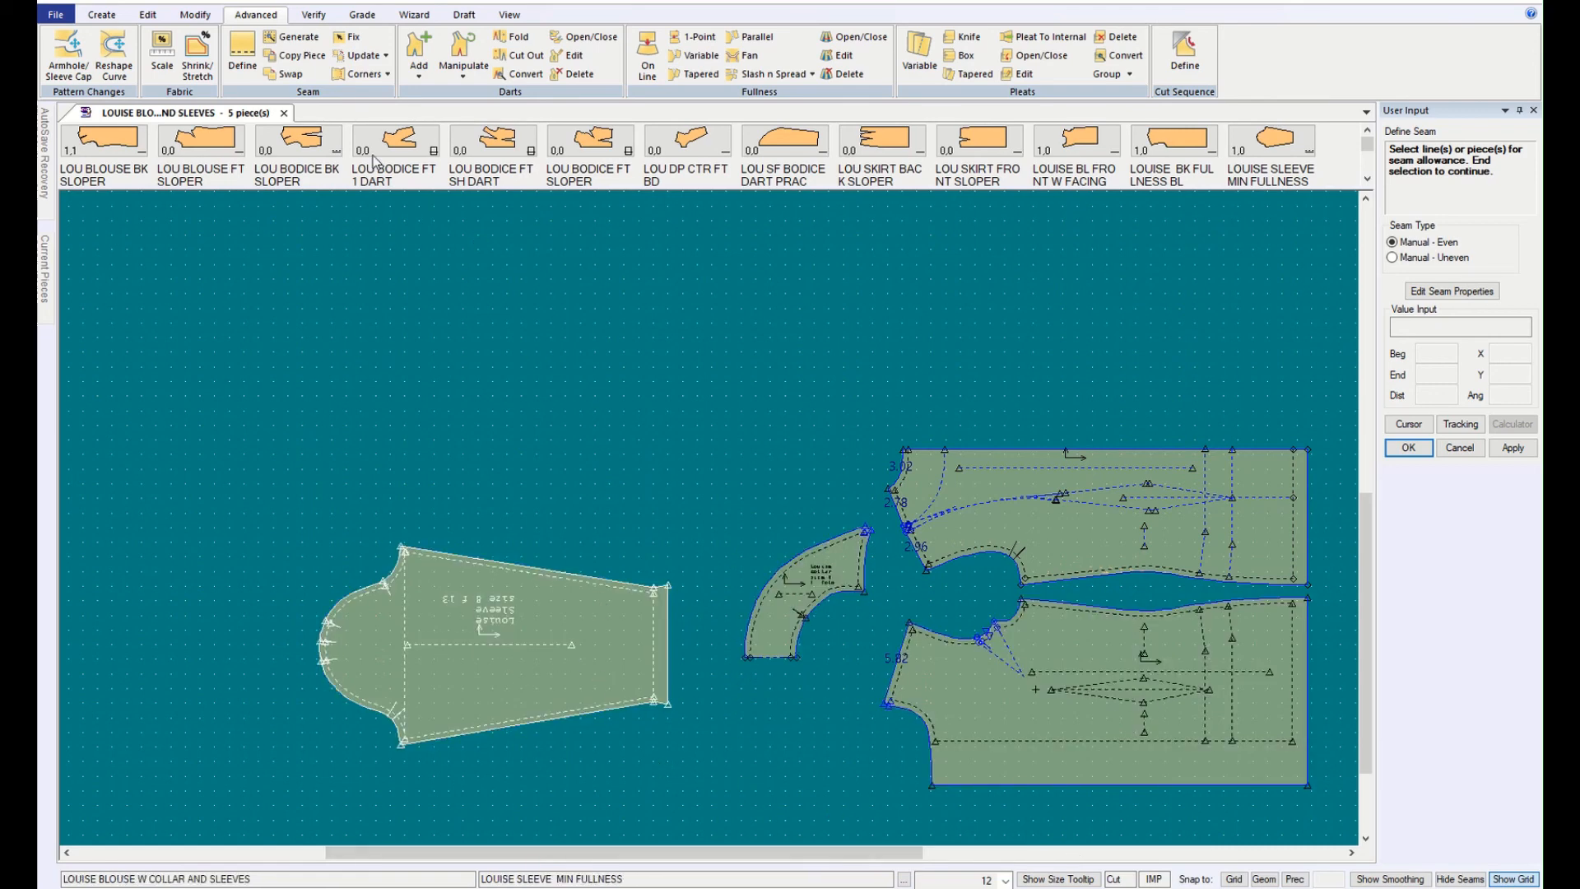
click(284, 73)
click(496, 613)
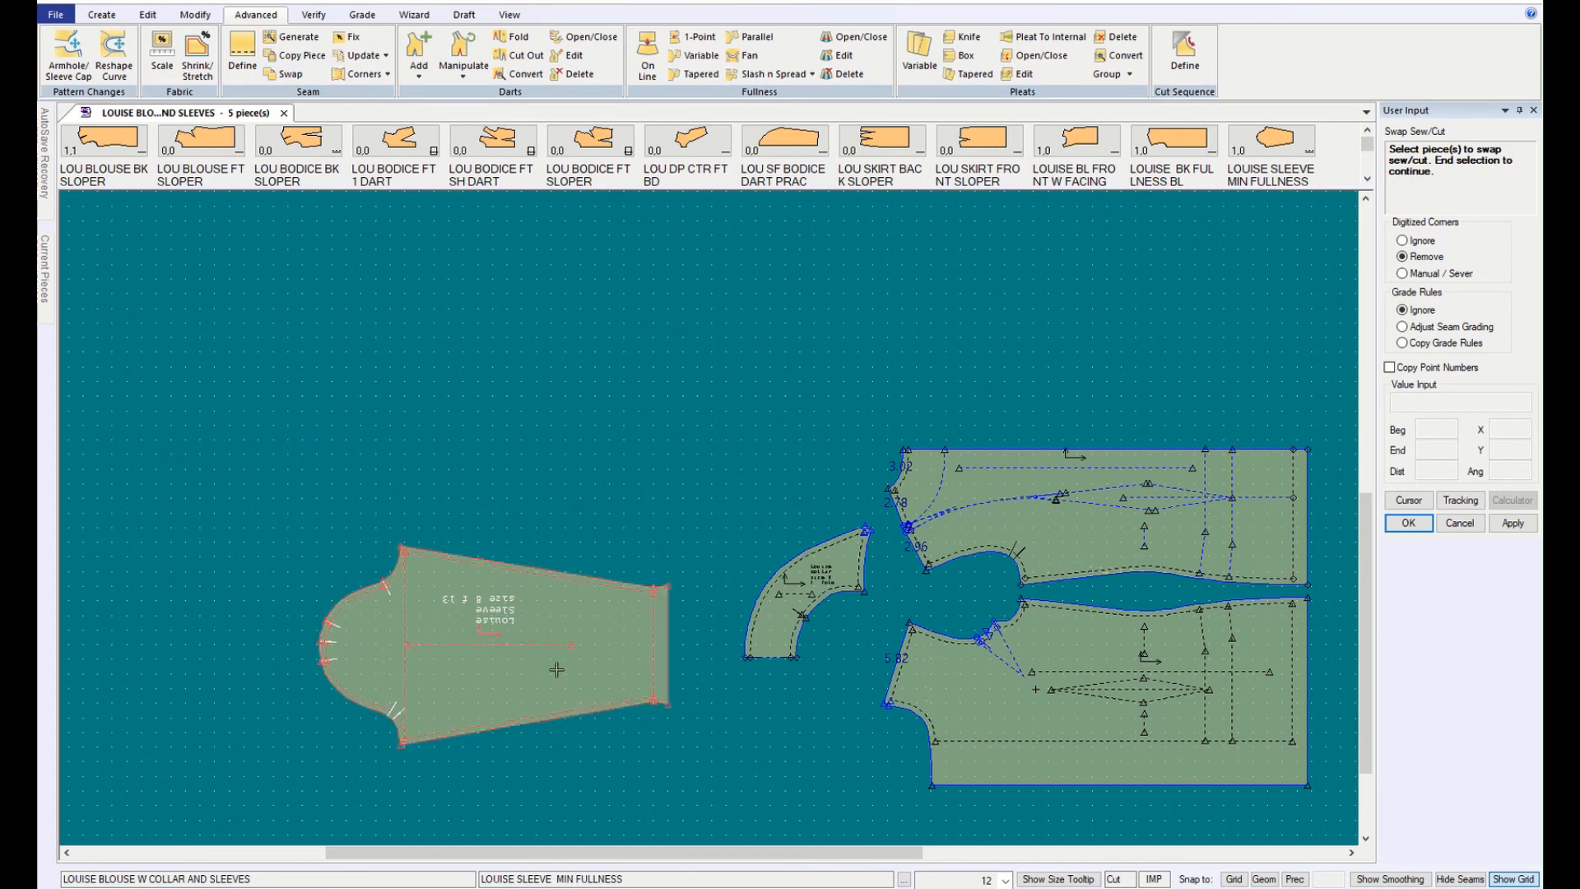
click(771, 630)
click(1058, 502)
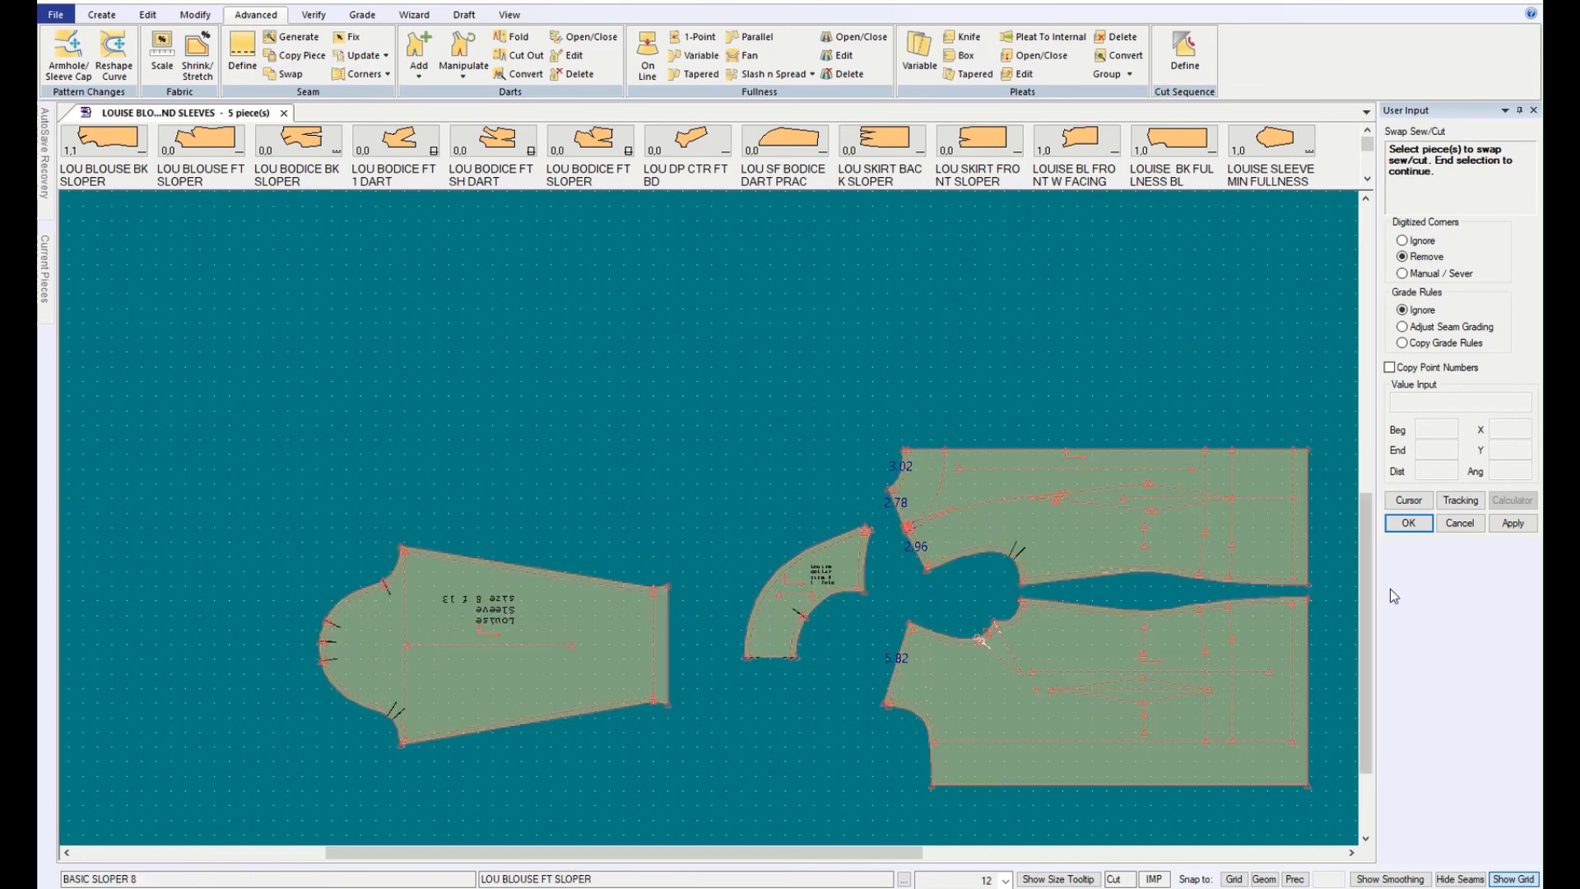
click(1407, 522)
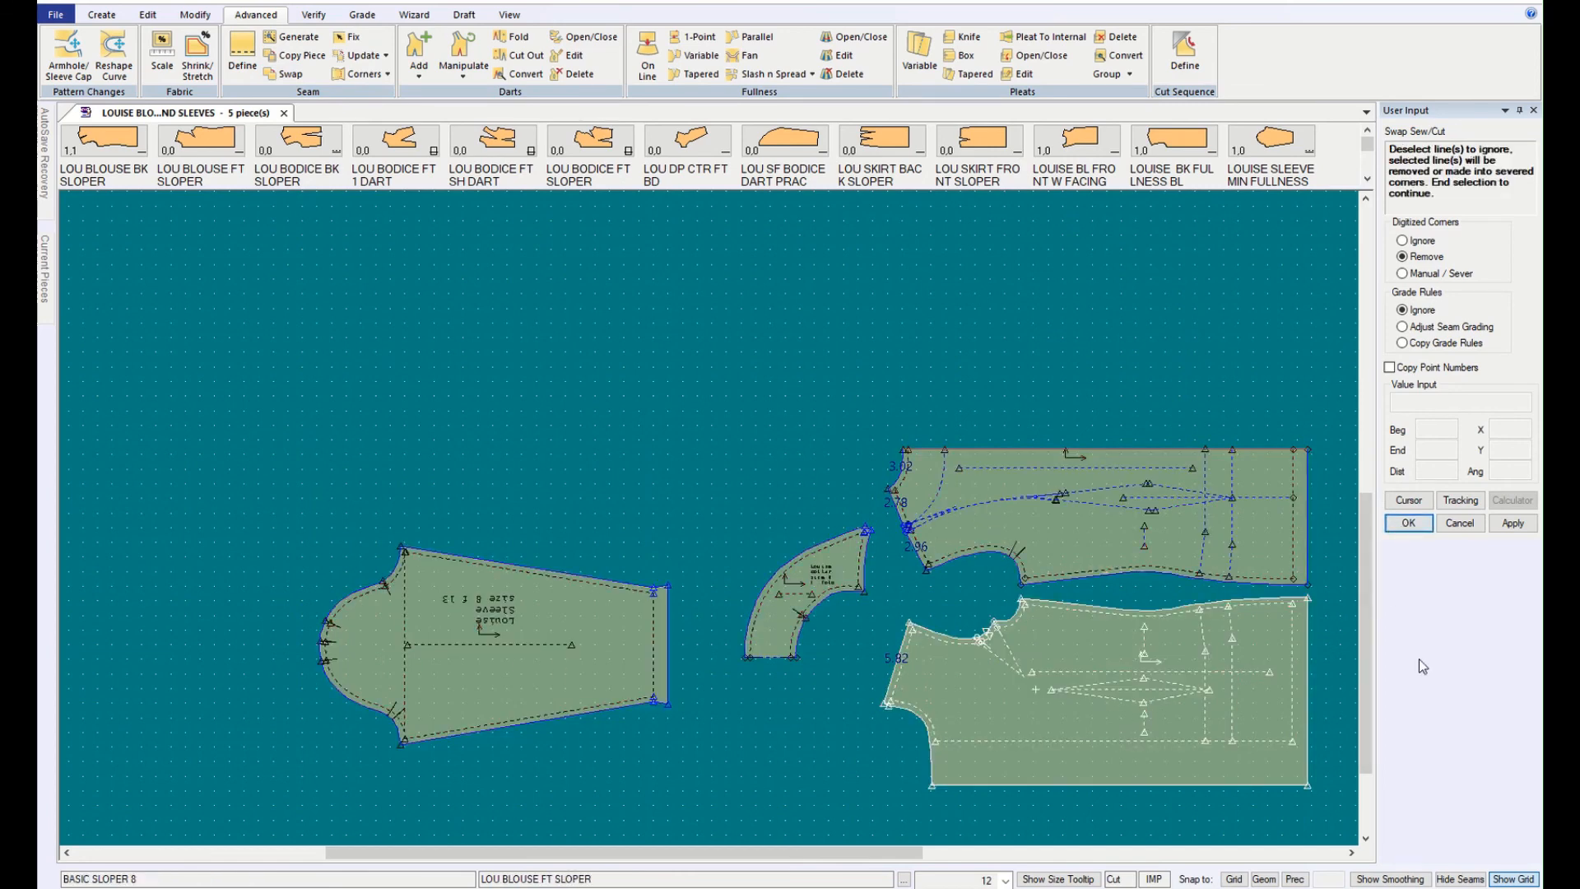
click(1408, 529)
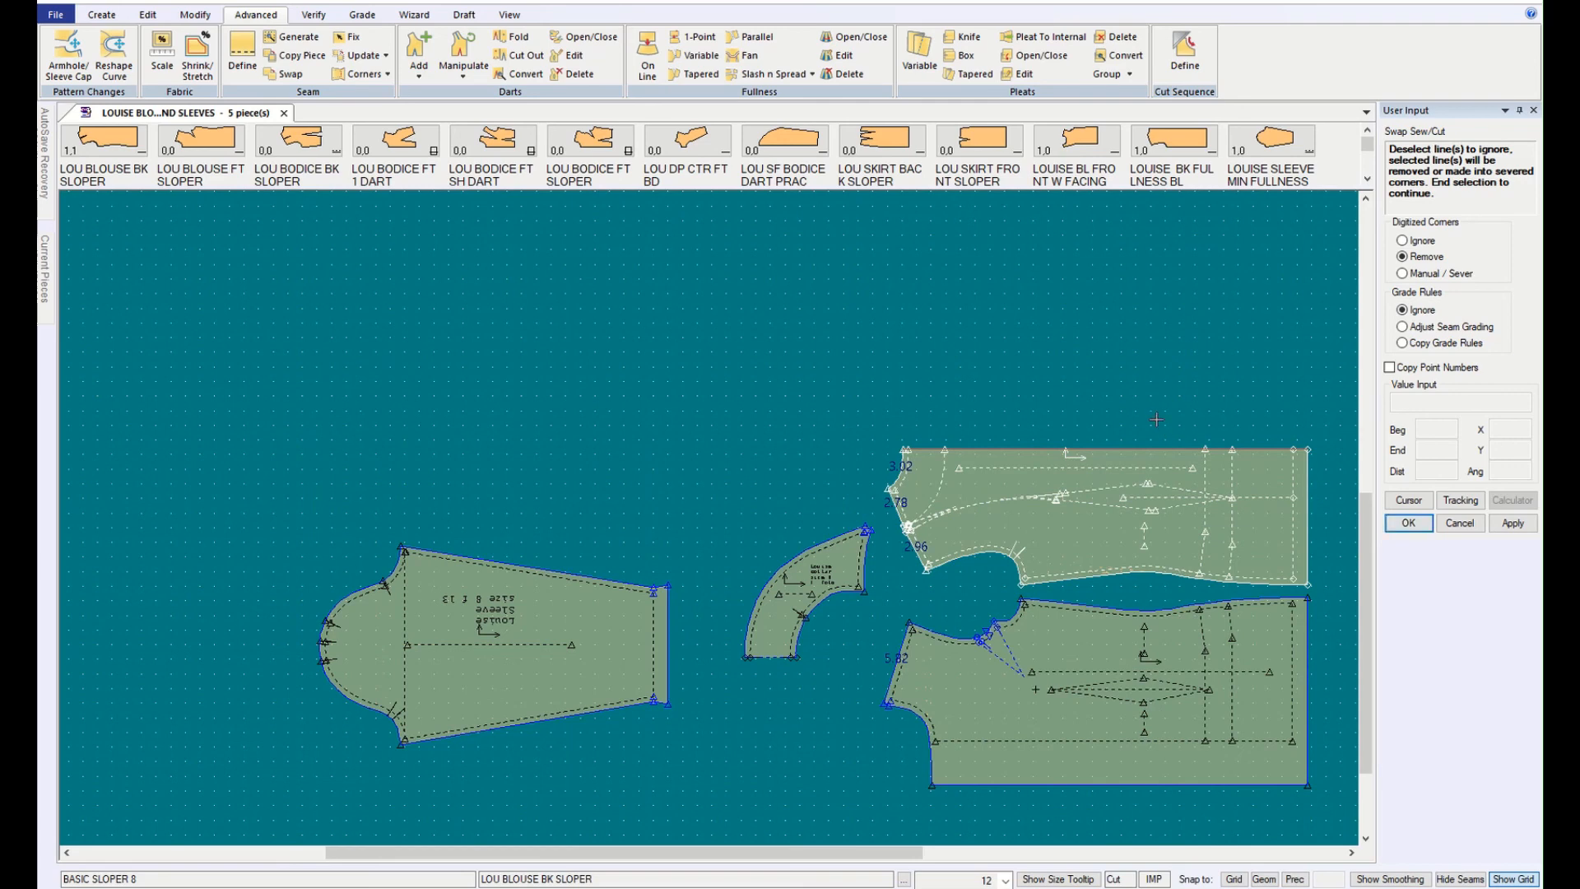
click(1459, 528)
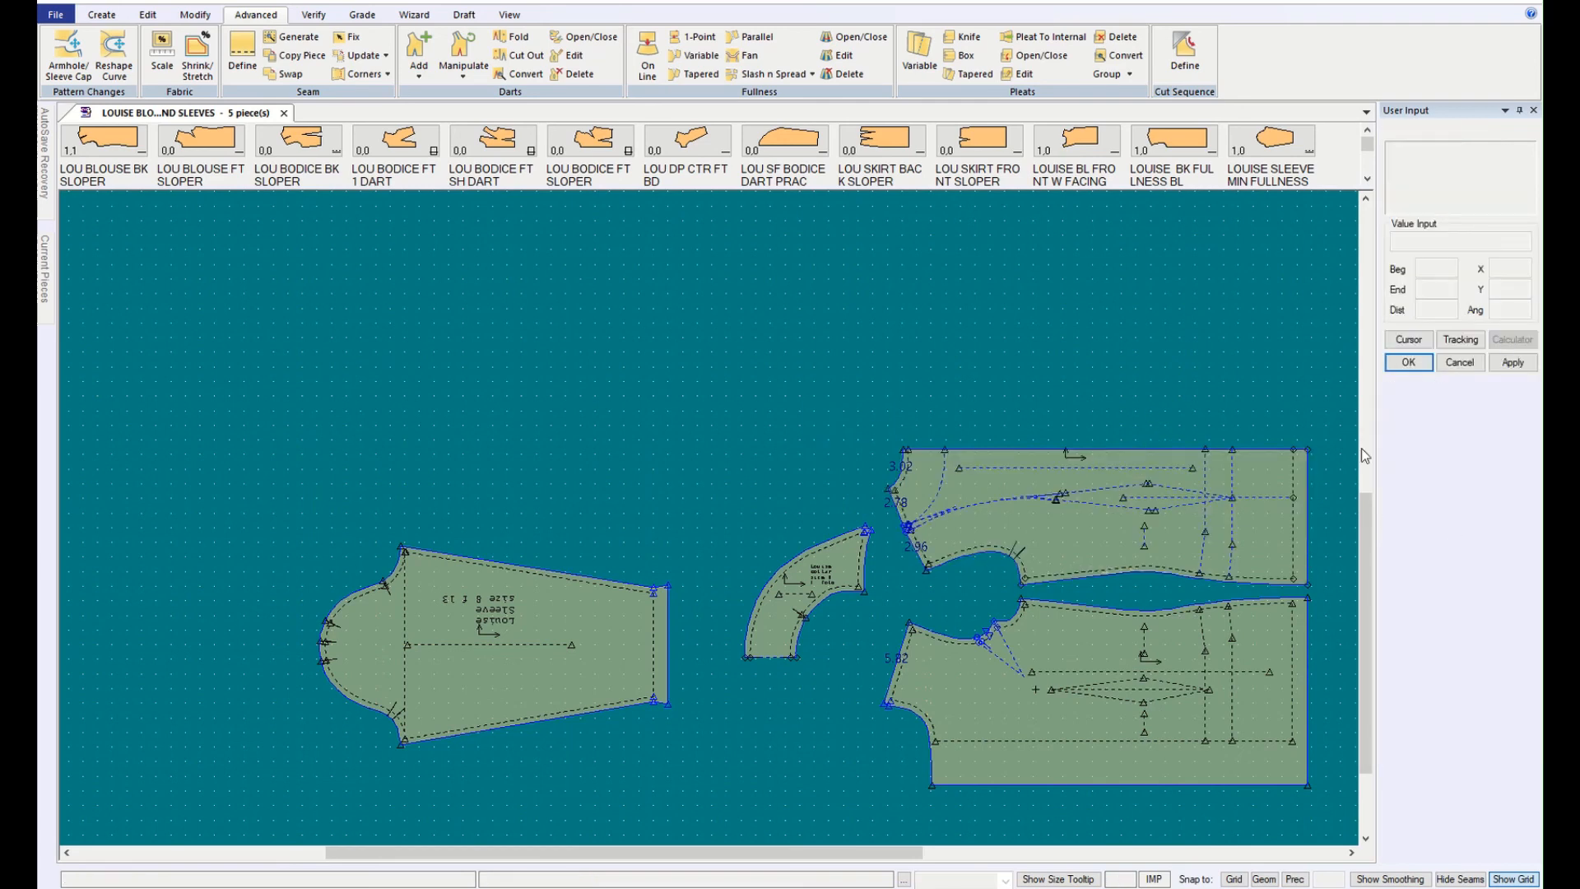
Step: Swap the sew and cut lines of the sleeve, collar, blouse back and blouse front, removing digitized corners and ignoring grade rules
click(281, 74)
click(463, 630)
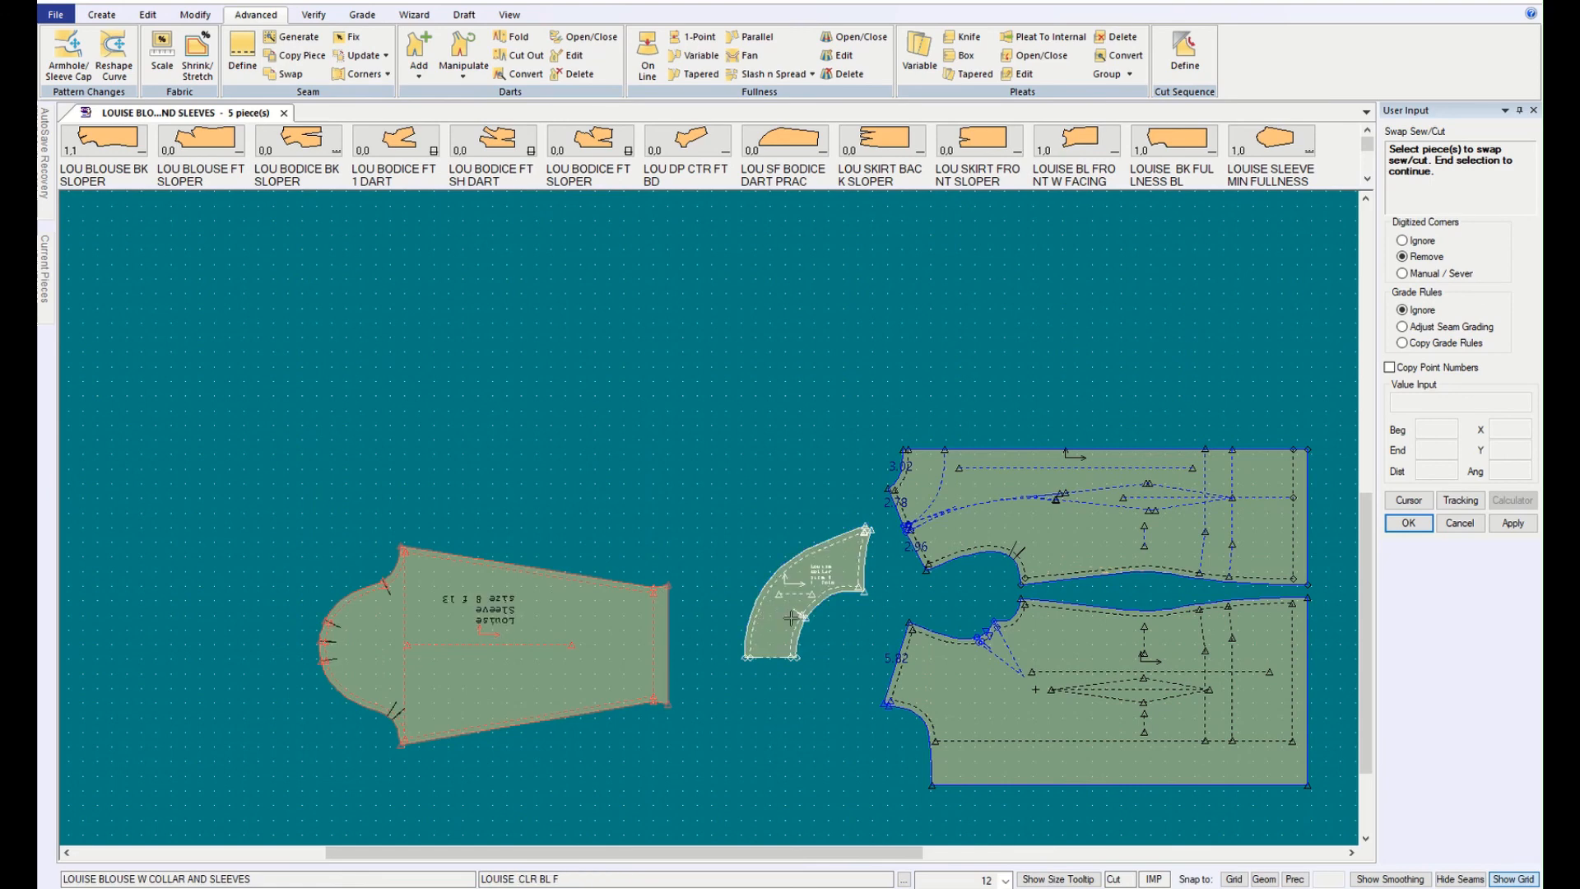
click(790, 618)
click(1043, 510)
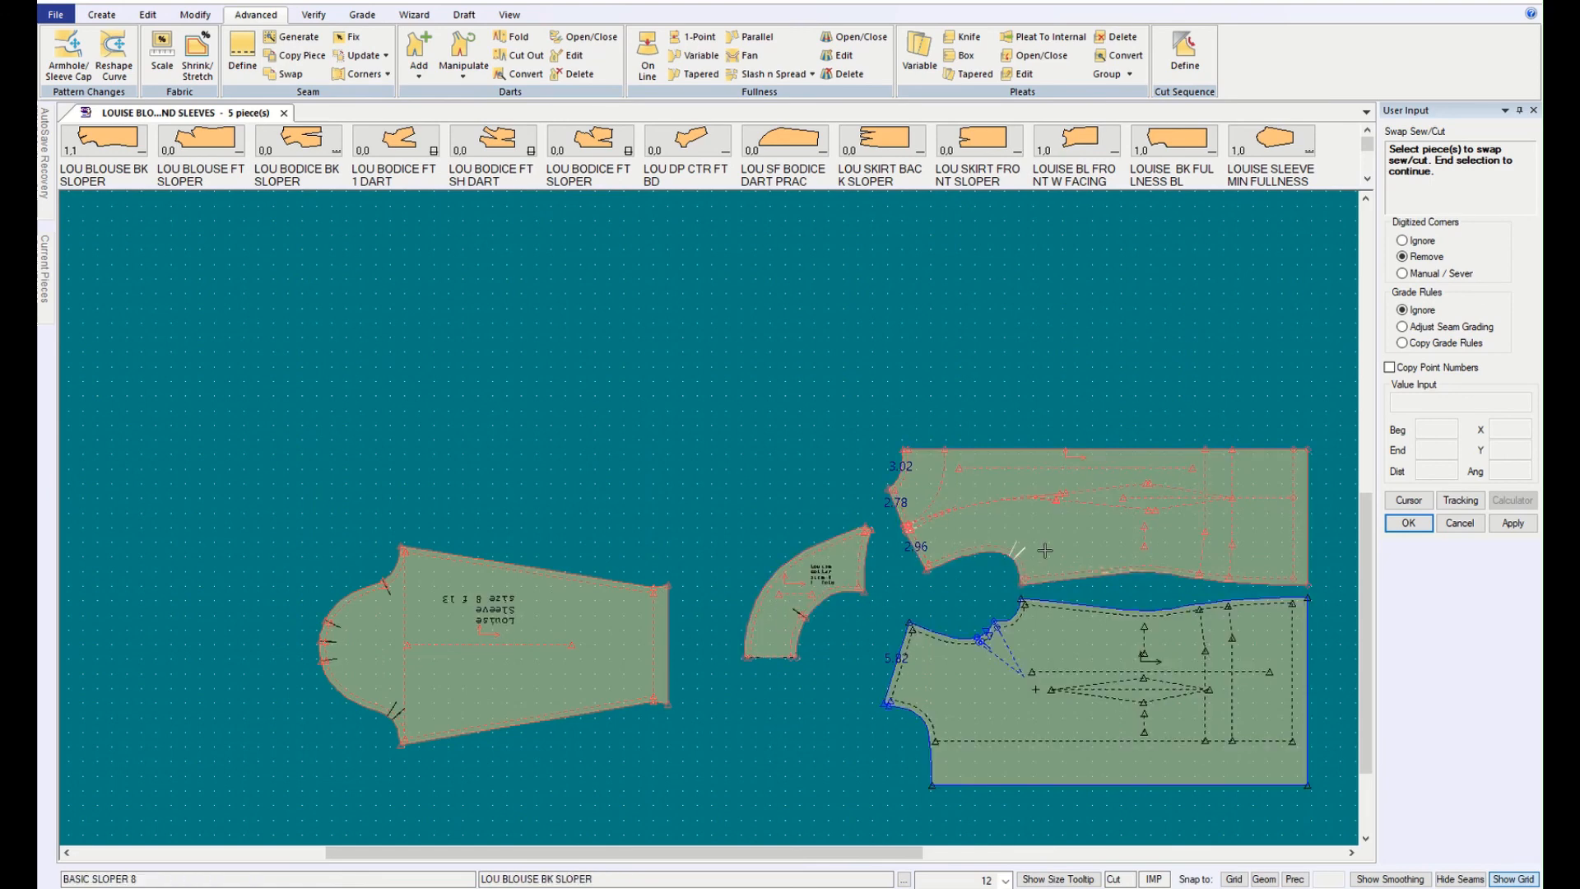
click(1064, 673)
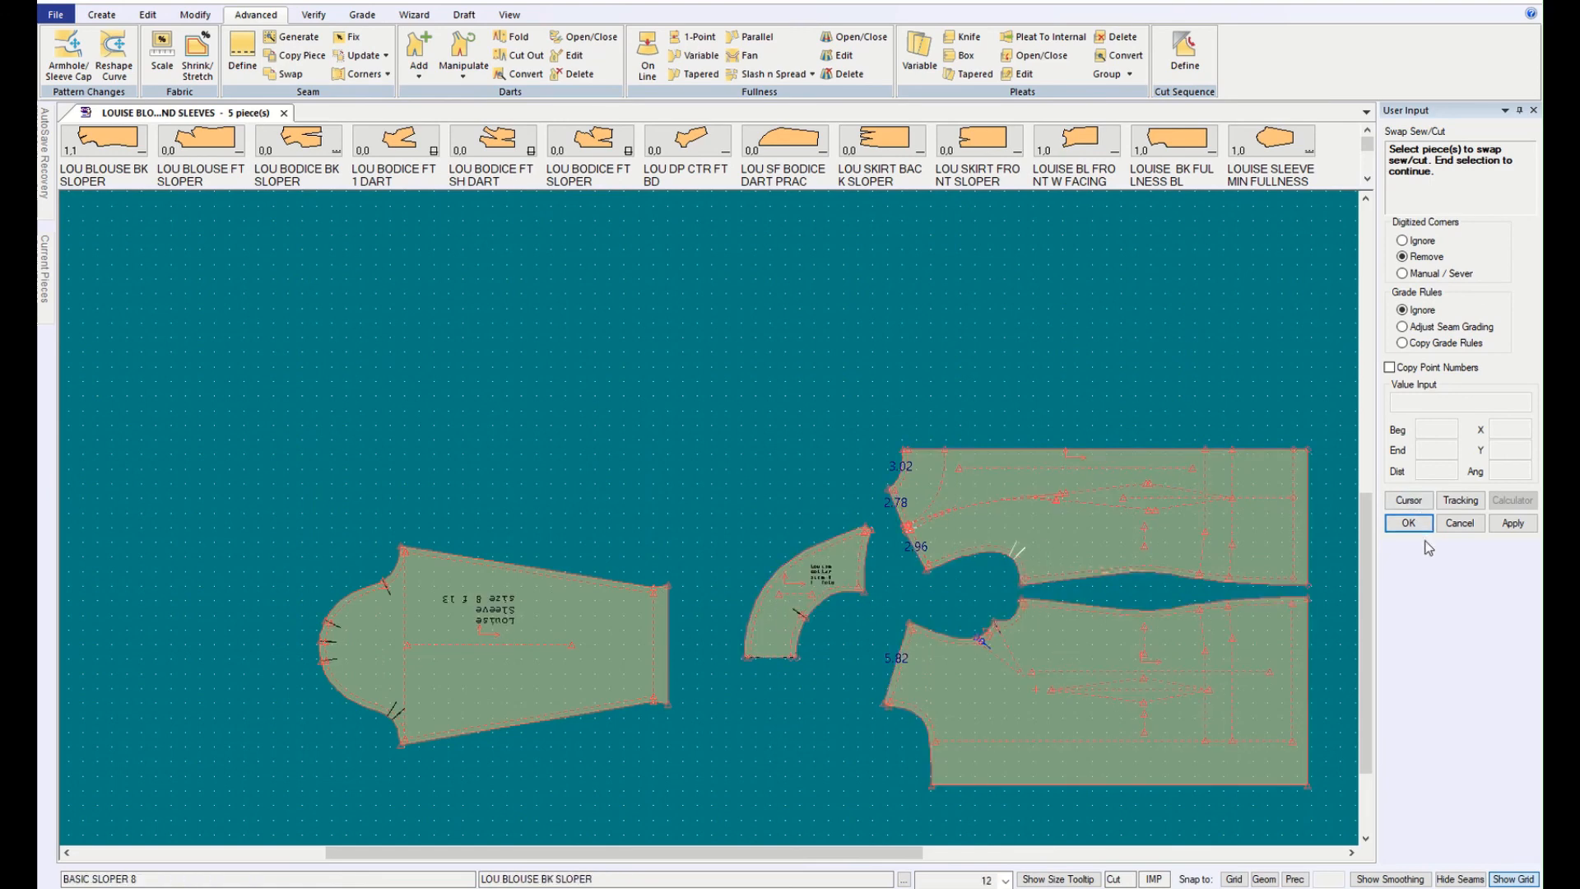
click(1409, 524)
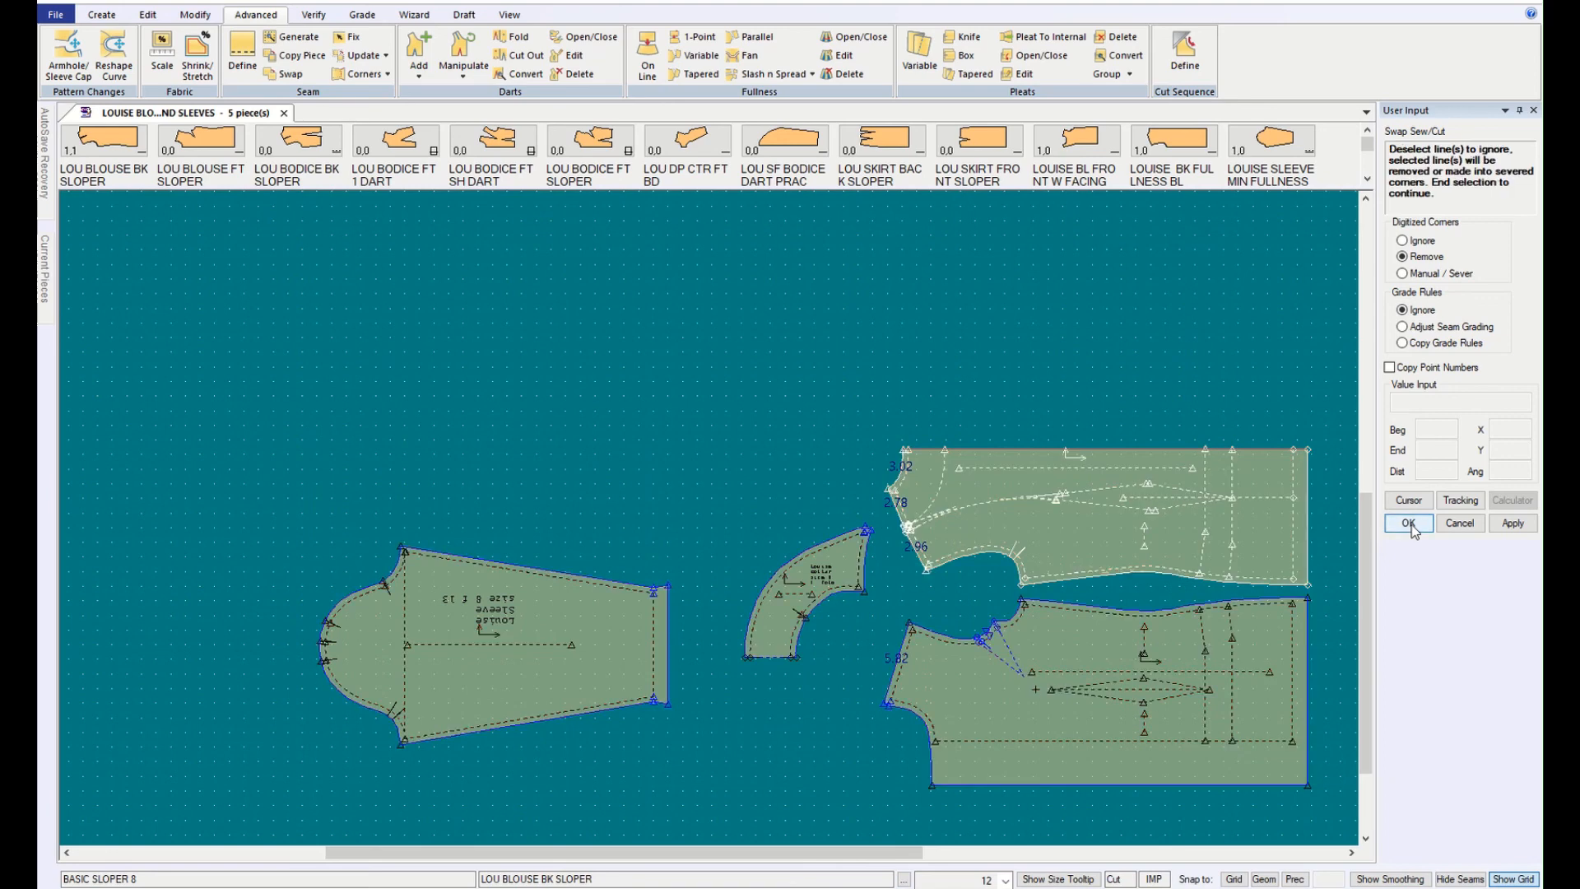
click(1409, 524)
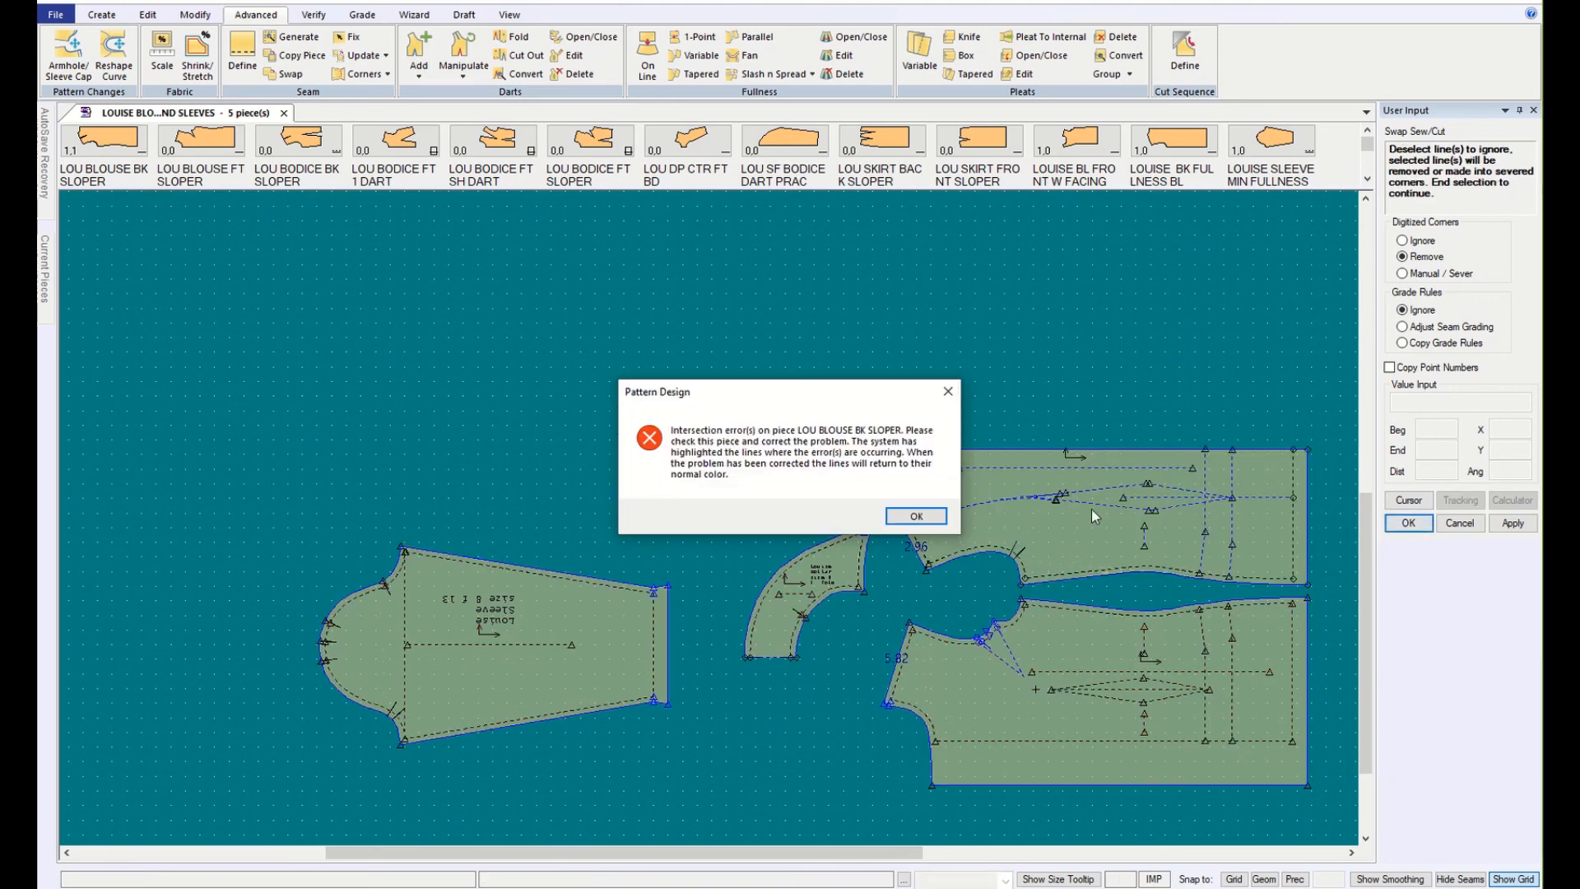
click(911, 513)
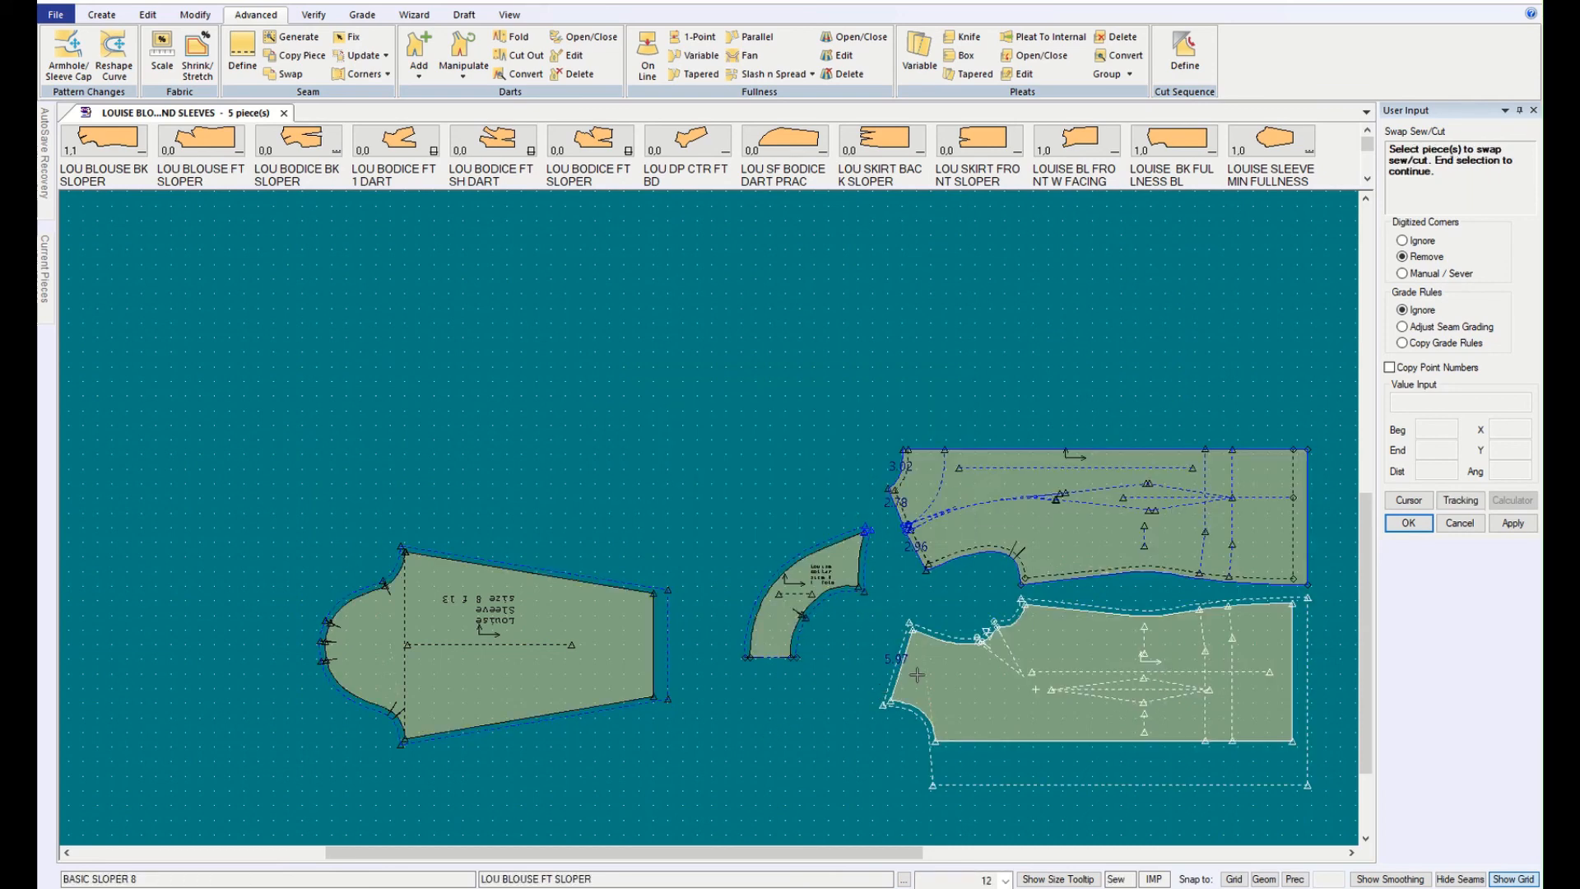
scroll(954, 683, up, 3)
scroll(1161, 721, down, 1)
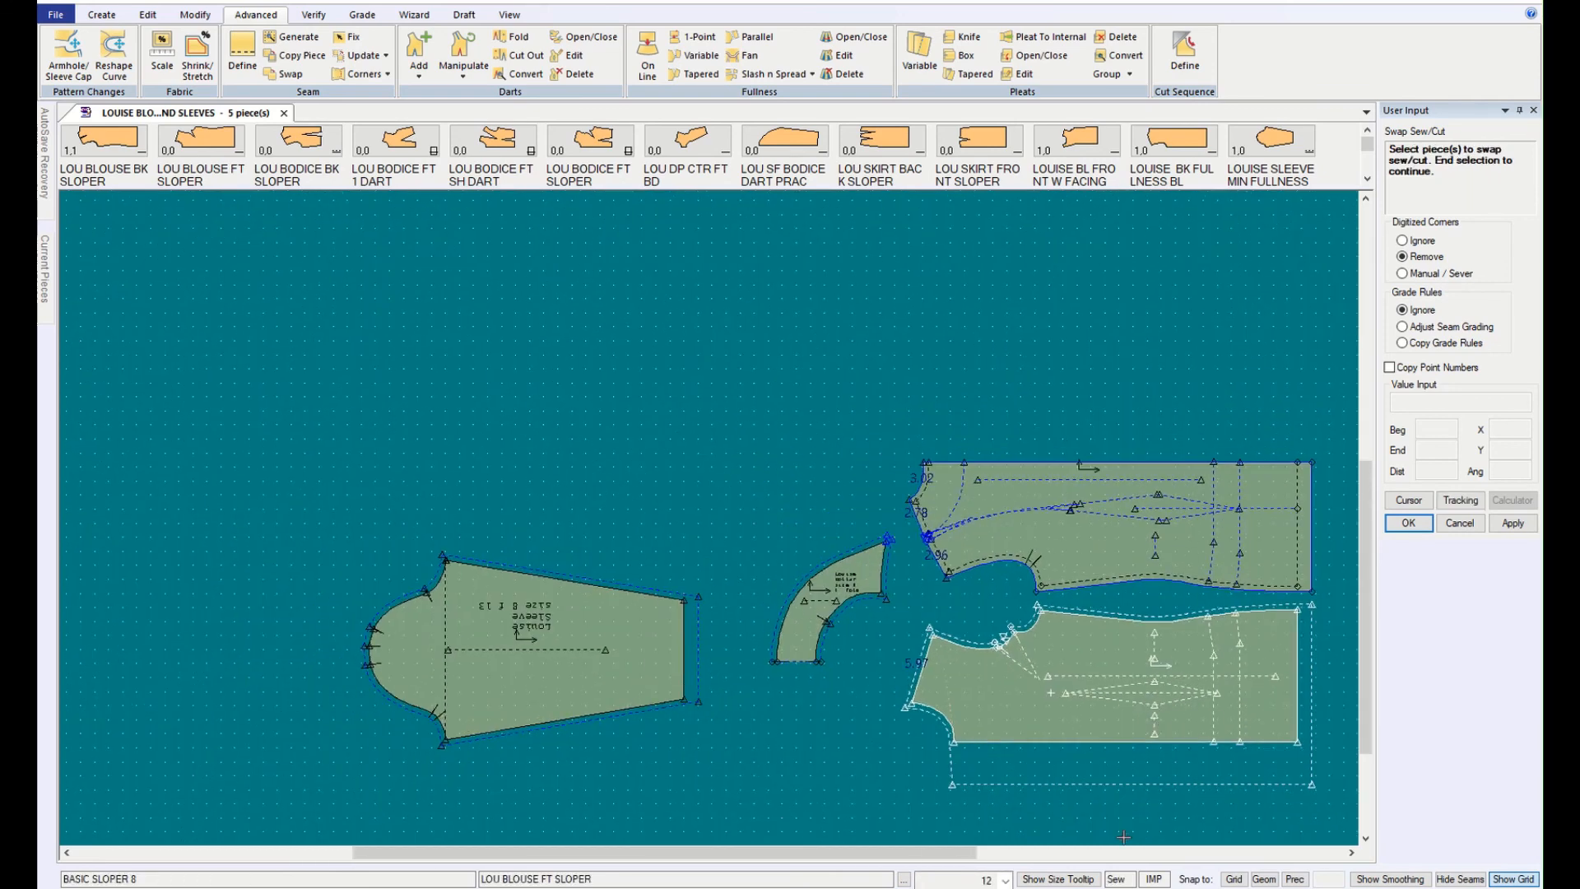
drag(887, 852, 976, 852)
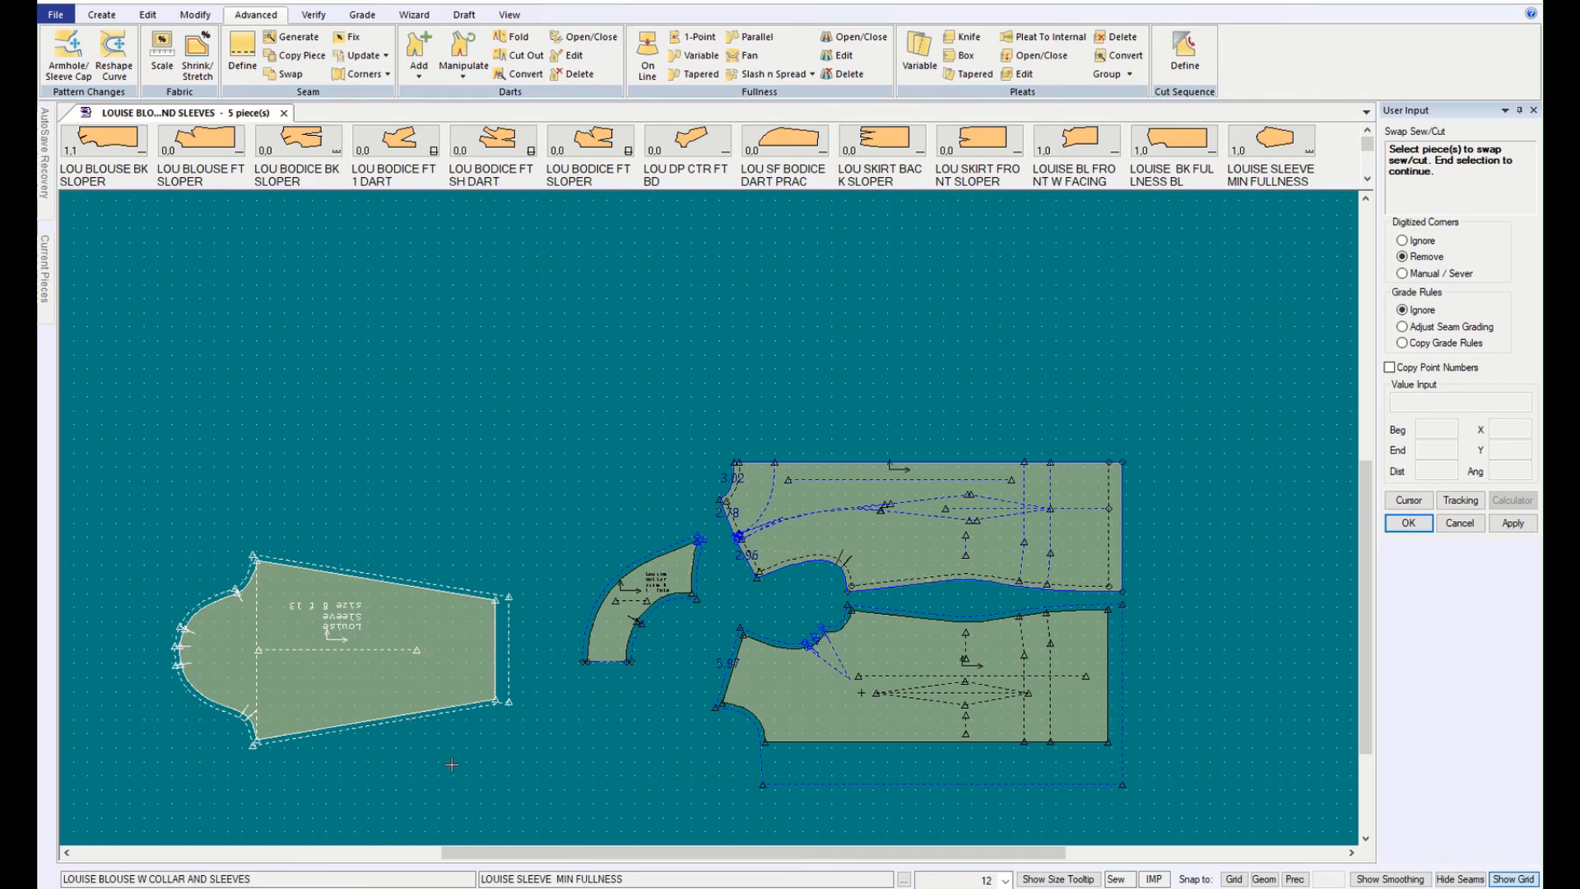
click(864, 776)
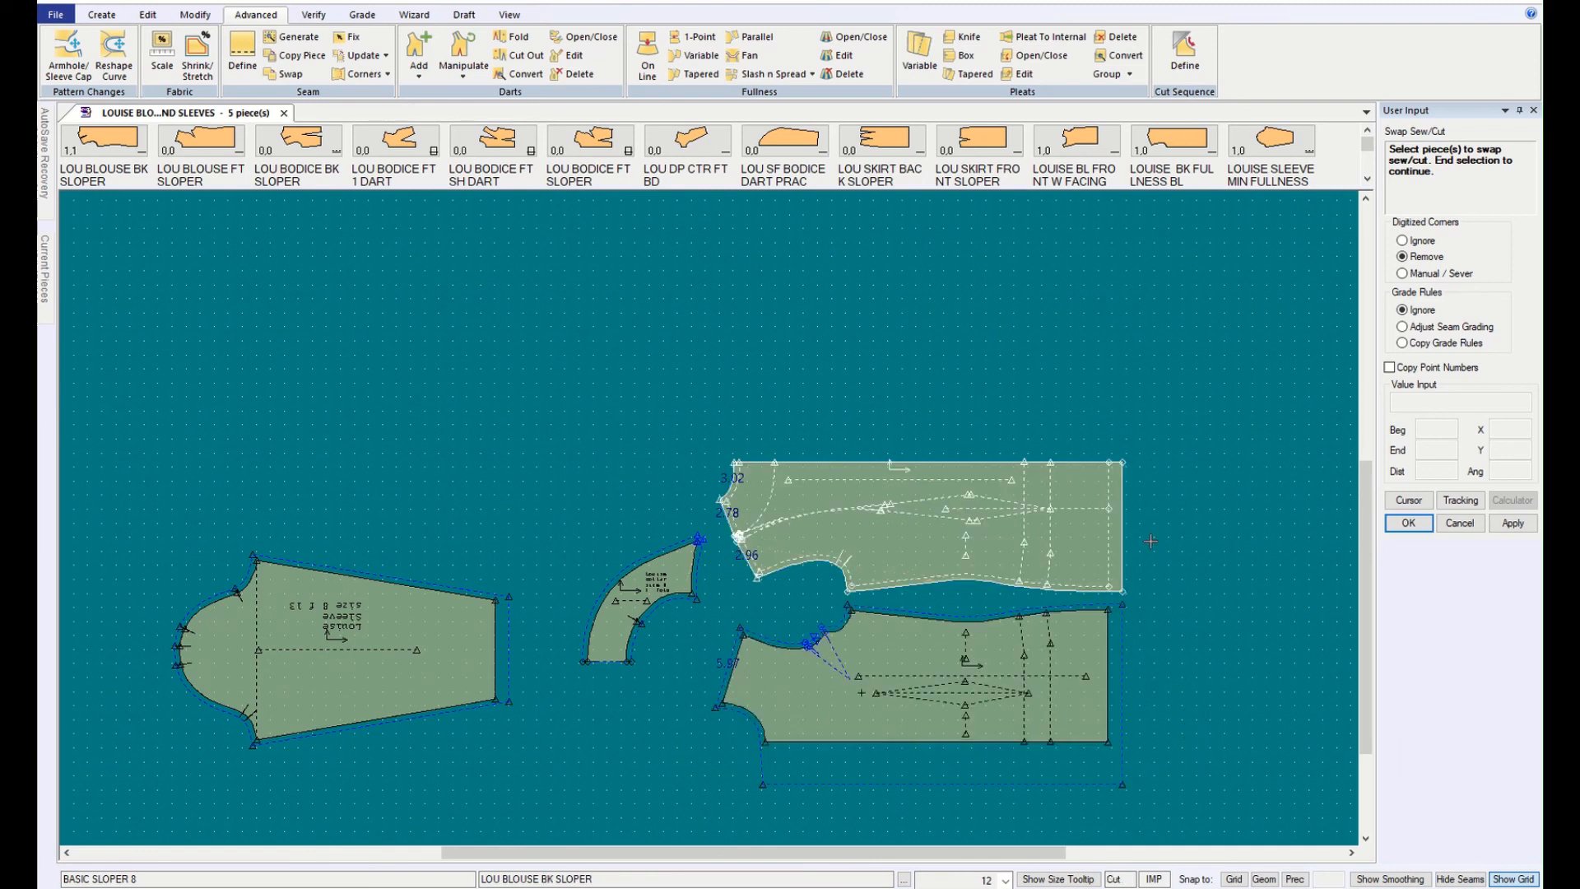
mouse_move(691, 7)
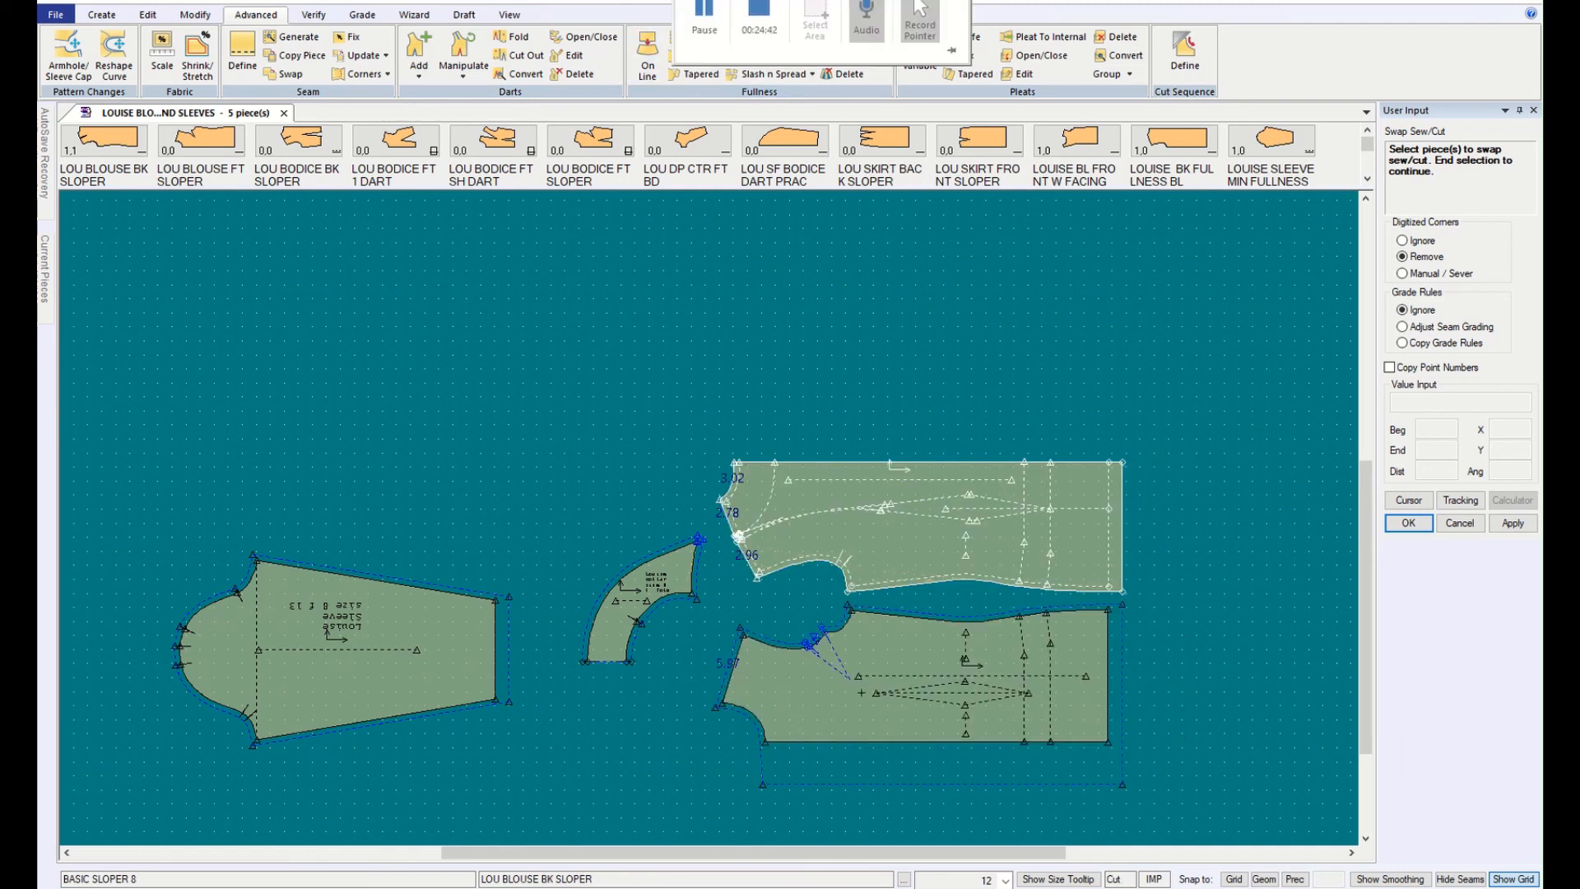